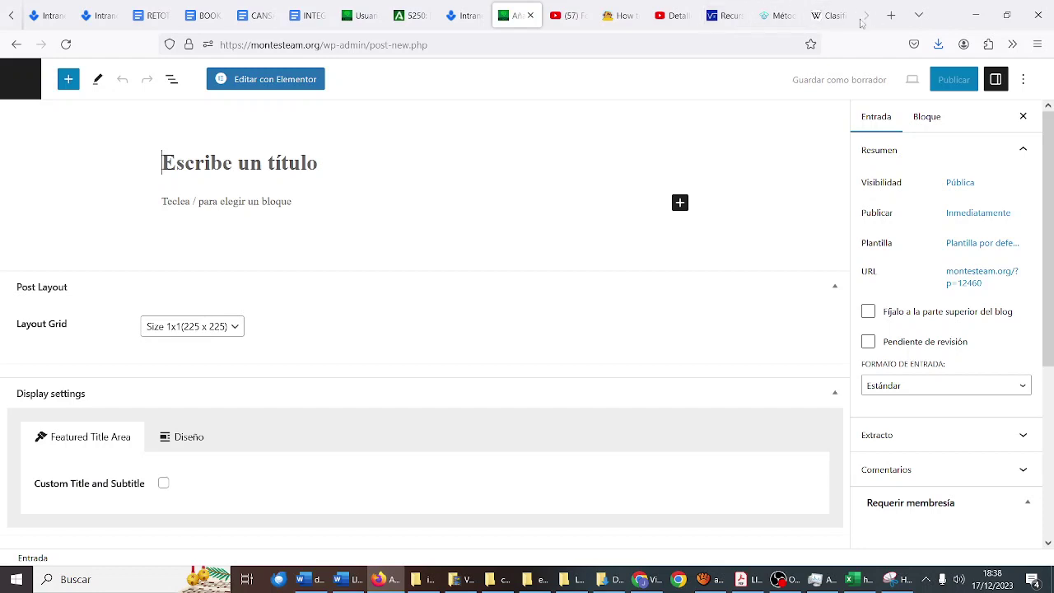
- Title the new post "Clasificación estelar" after the Wikipedia article on that topic
{"action": "left_click", "coordinate": [826, 16]}
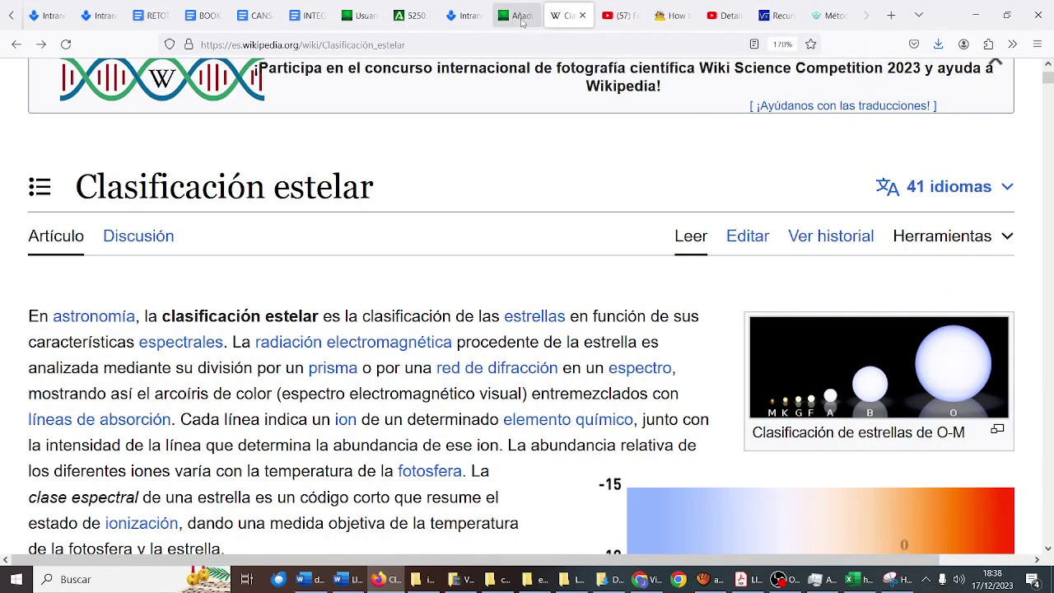
{"action": "left_click", "coordinate": [517, 20]}
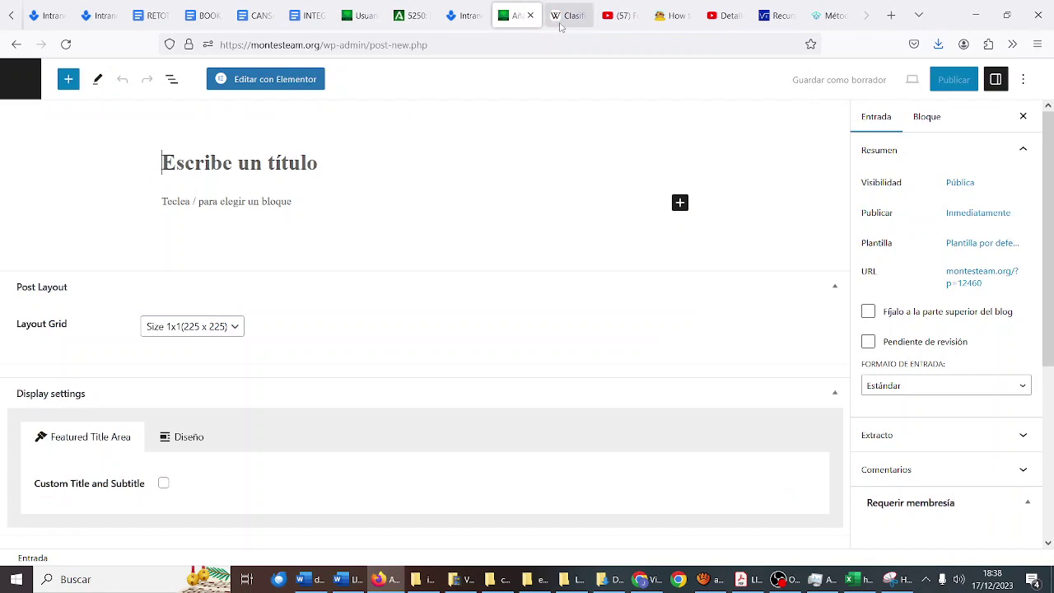
{"action": "left_click", "coordinate": [563, 24]}
{"action": "left_click", "coordinate": [520, 26]}
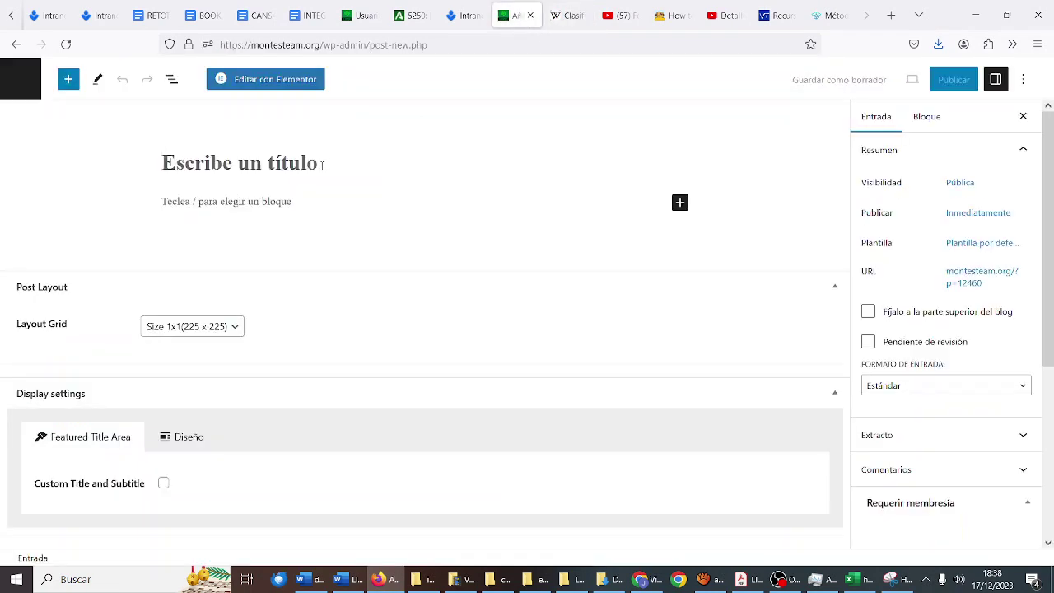
{"action": "type", "text": "c"}
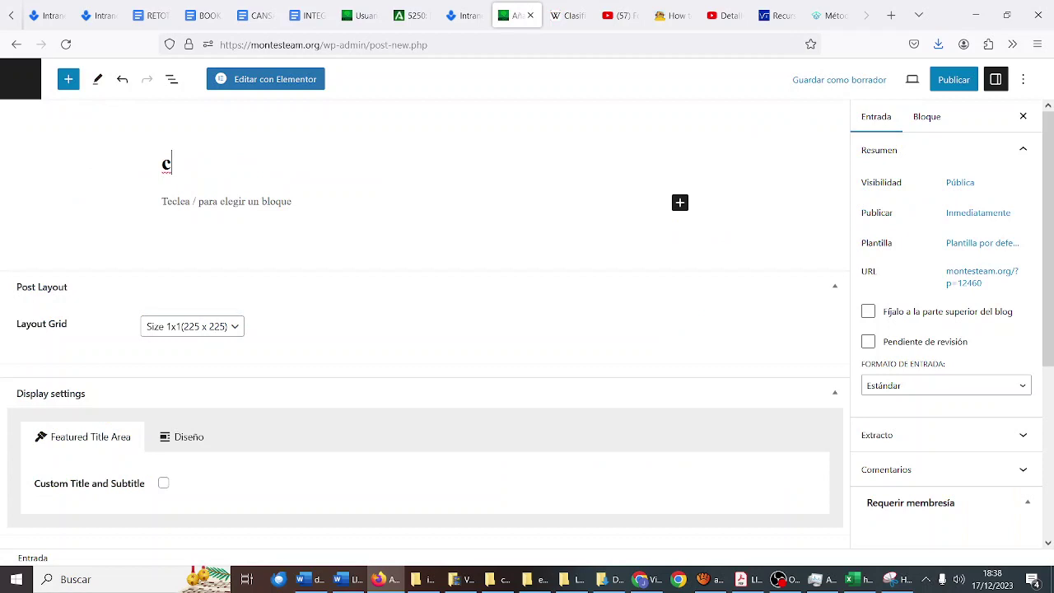
{"action": "key", "text": "BackSpace"}
{"action": "type", "text": "Clasificación estel"}
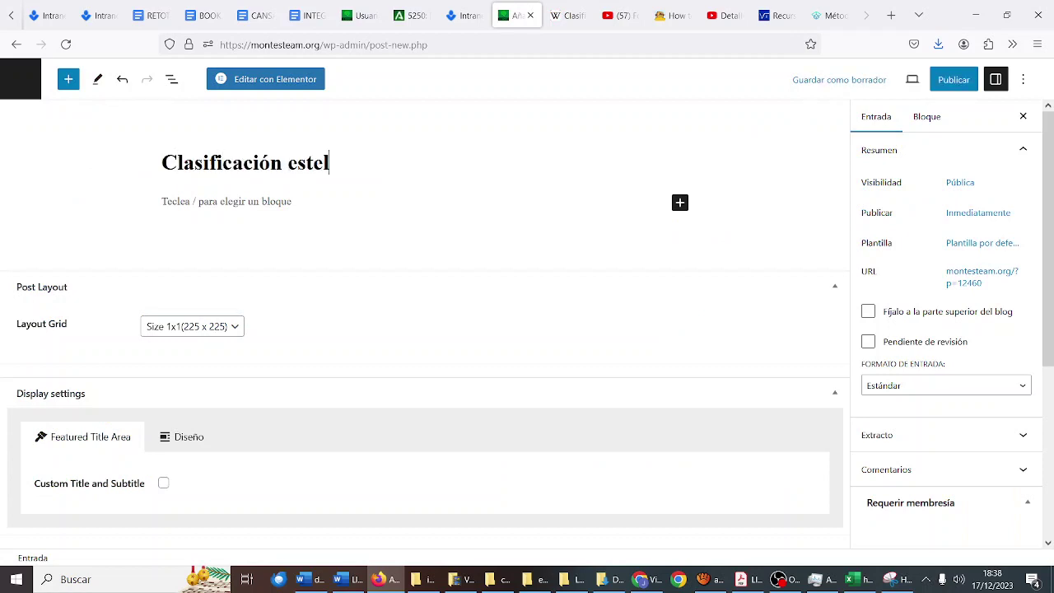
{"action": "type", "text": "ar"}
- Write "(300 palabras)" as the first paragraph of the post body
{"action": "left_click", "coordinate": [248, 201]}
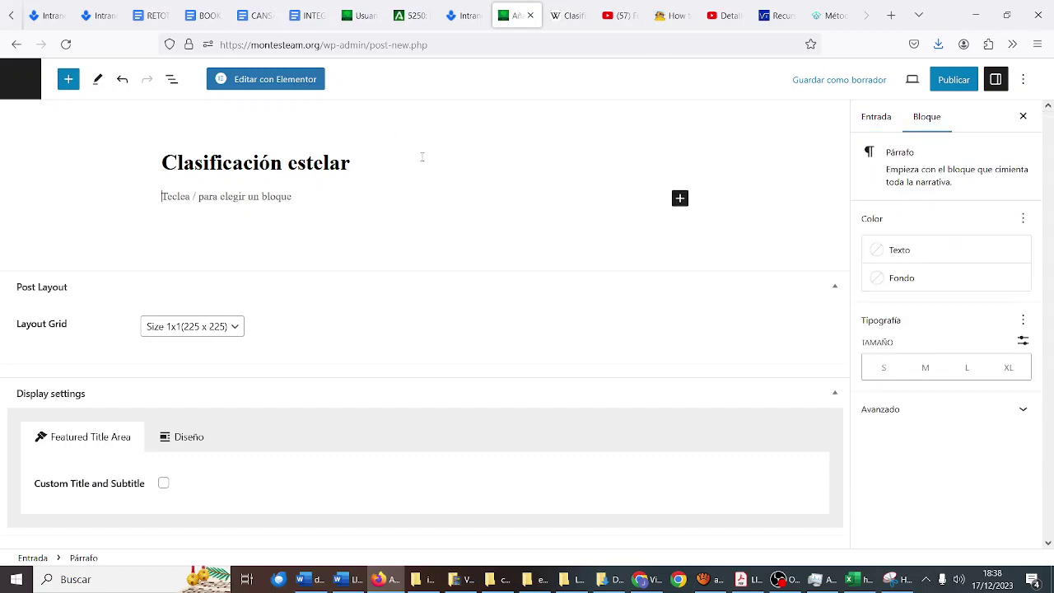
{"action": "type", "text": "("}
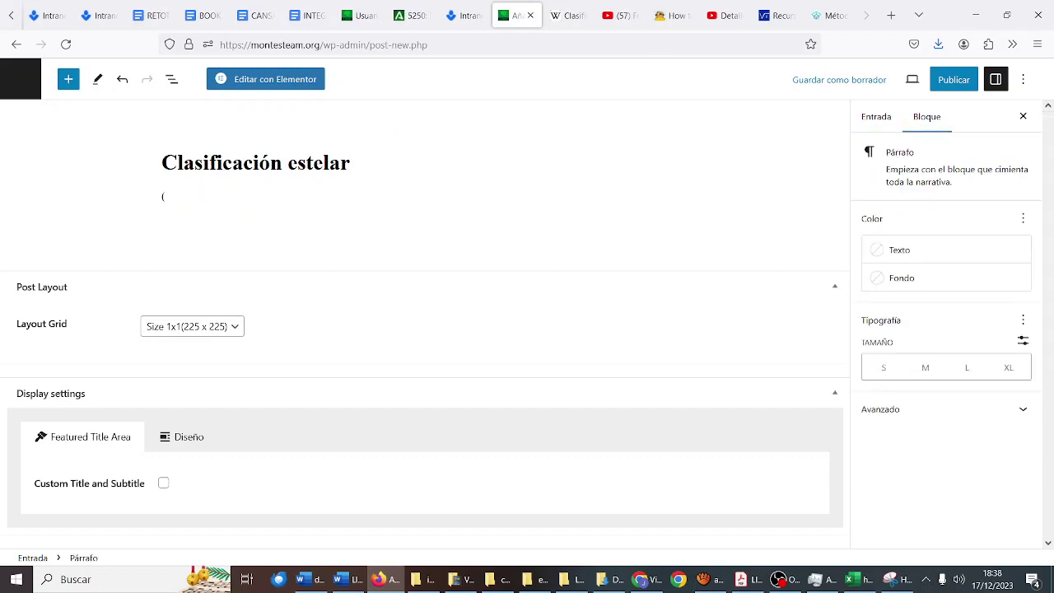
{"action": "type", "text": "300 palabras"}
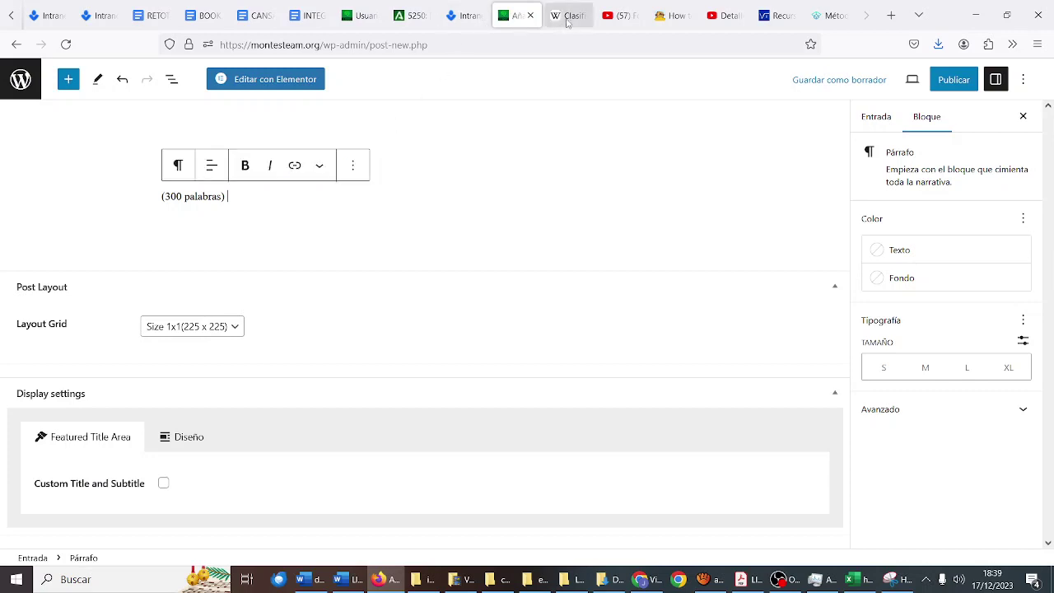
- Copy the introductory paragraphs of the Wikipedia article into the post after "(300 palabras)" and start an empty paragraph below them
{"action": "left_click", "coordinate": [568, 14]}
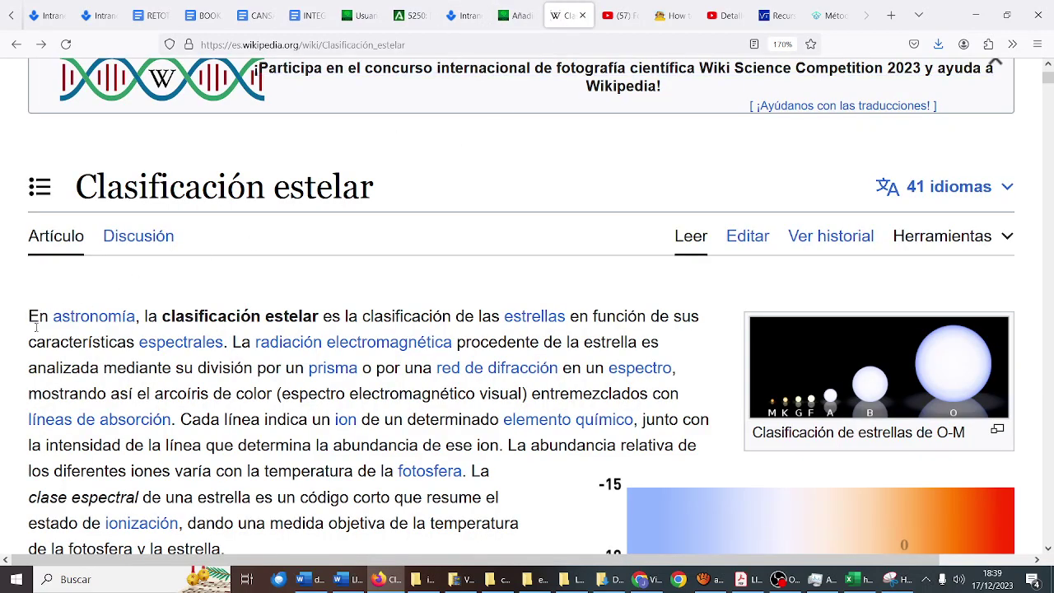
{"action": "left_click_drag", "start_coordinate": [35, 327], "coordinate": [436, 313]}
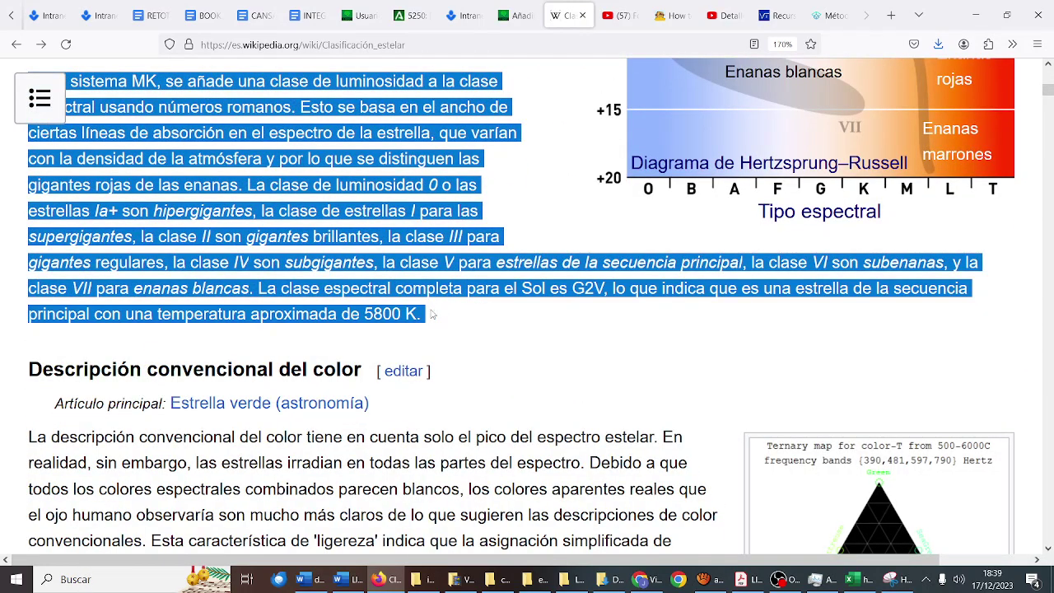
{"action": "left_click", "coordinate": [517, 15]}
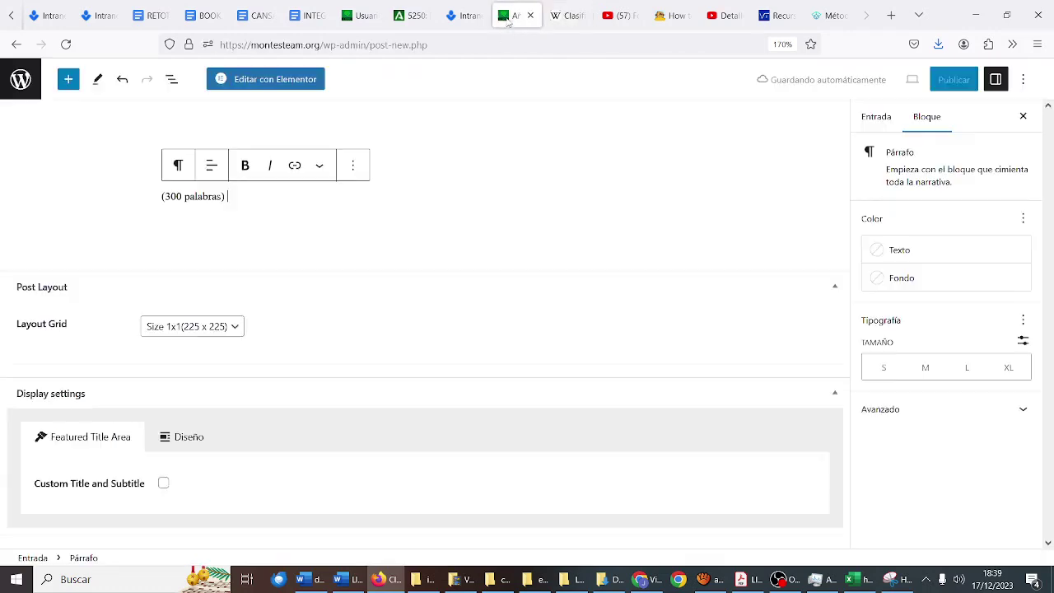
{"action": "key", "text": "ctrl+v"}
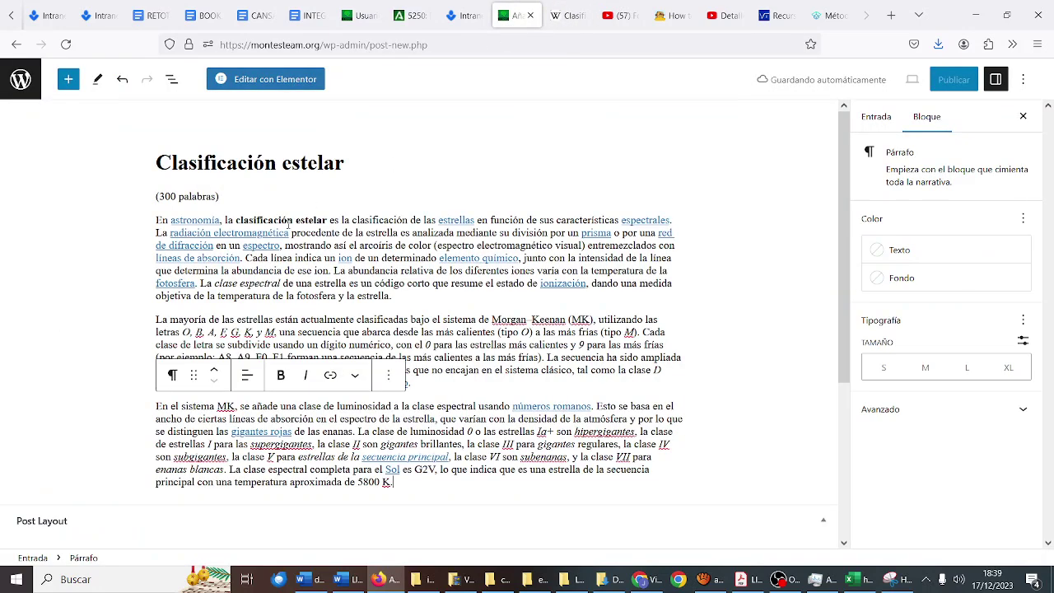
{"action": "scroll", "coordinate": [318, 233], "scroll_direction": "down", "scroll_amount": 2}
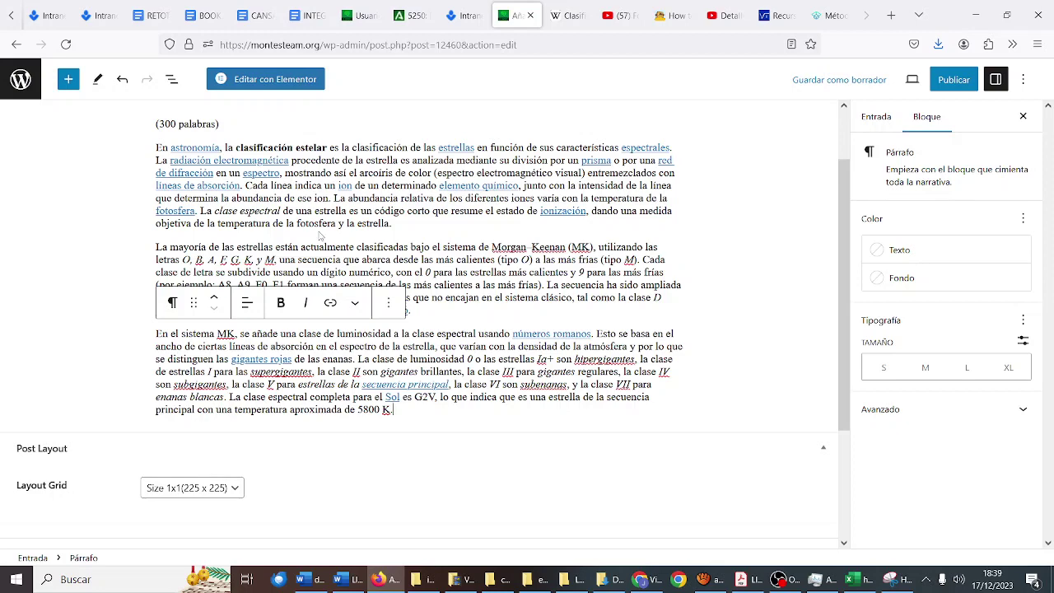
{"action": "key", "text": "Return"}
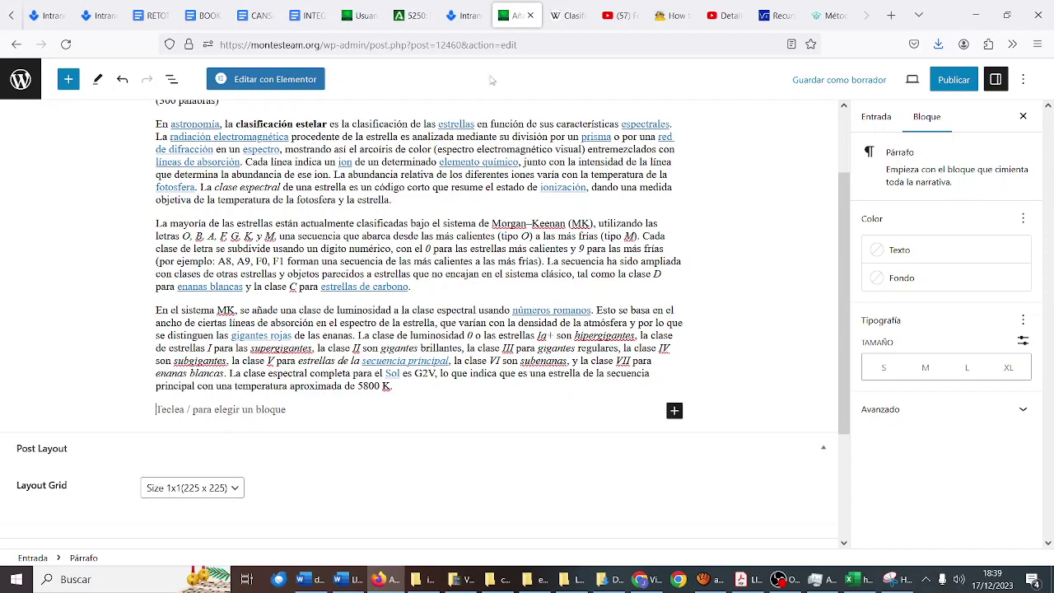
- Open the Hertzsprung–Russell diagram from the Wikipedia article in the full image viewer
{"action": "left_click", "coordinate": [568, 14]}
{"action": "scroll", "coordinate": [631, 189], "scroll_direction": "up", "scroll_amount": 2}
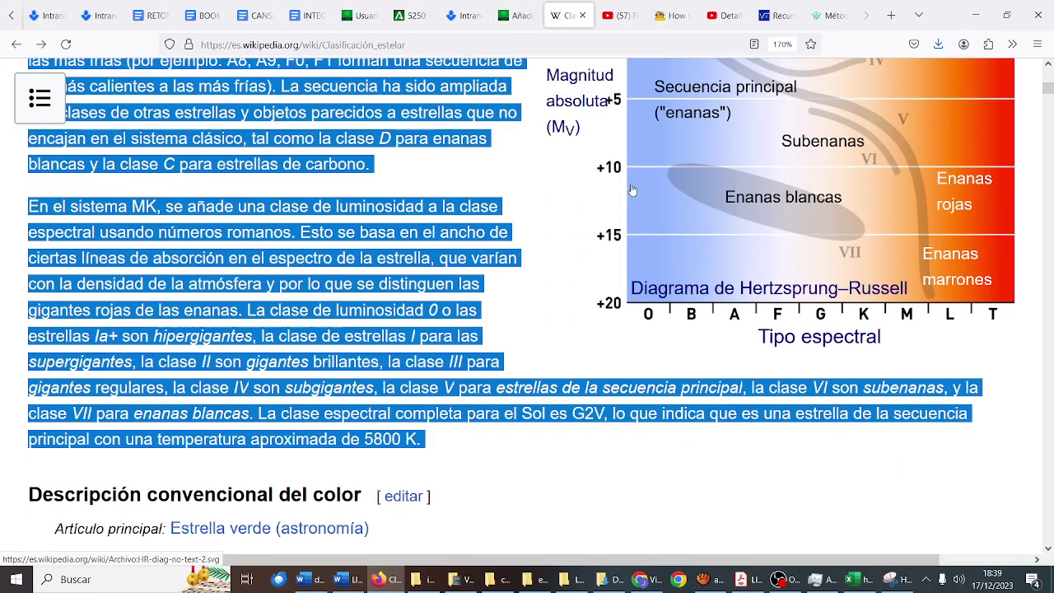
{"action": "left_click", "coordinate": [750, 215]}
{"action": "left_click", "coordinate": [755, 247]}
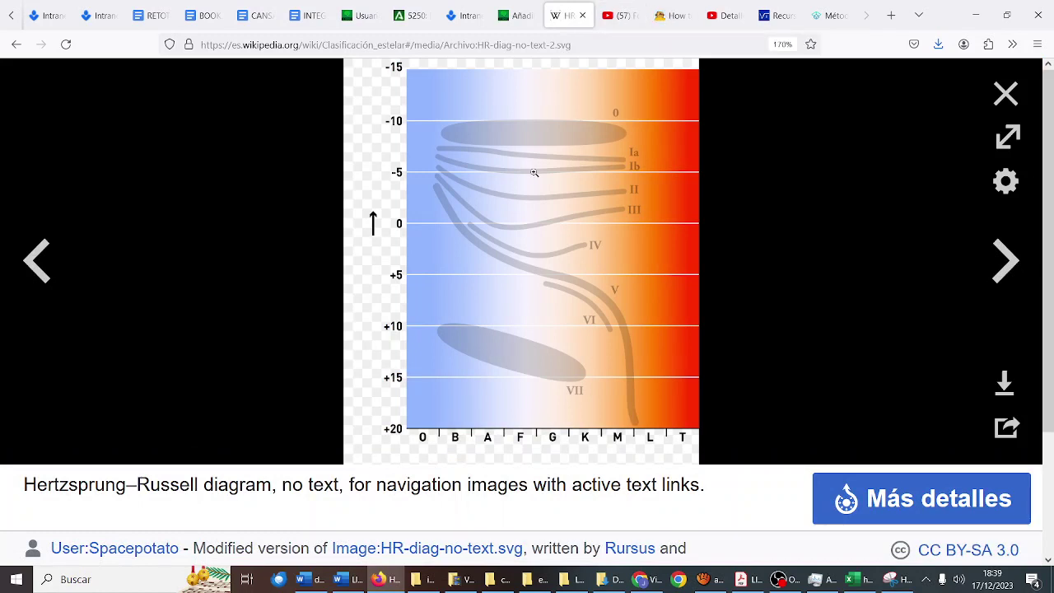
{"action": "scroll", "coordinate": [578, 500], "scroll_direction": "down", "scroll_amount": 2}
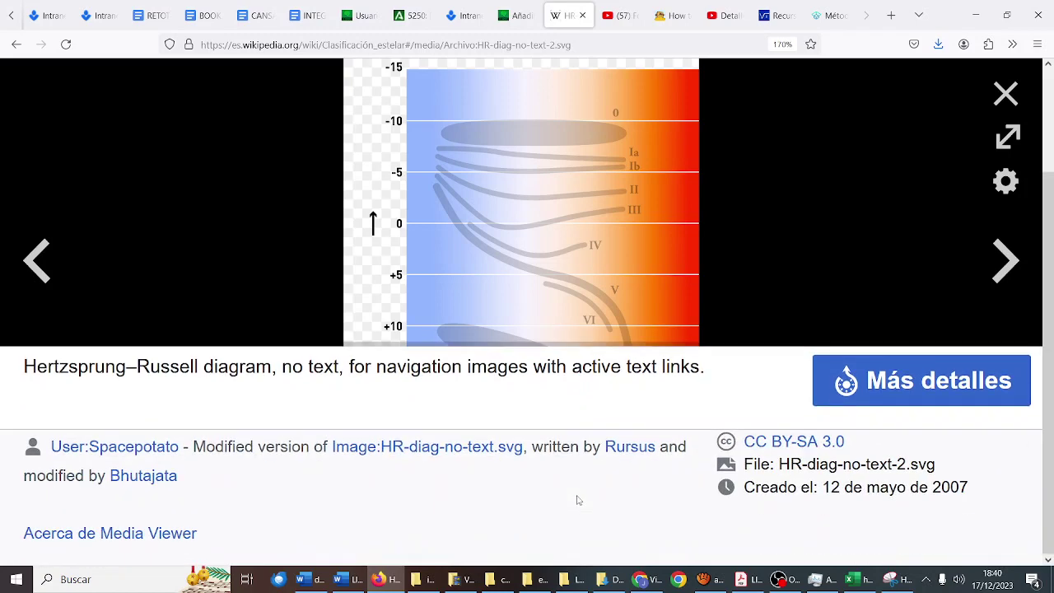
{"action": "scroll", "coordinate": [574, 497], "scroll_direction": "up", "scroll_amount": 2}
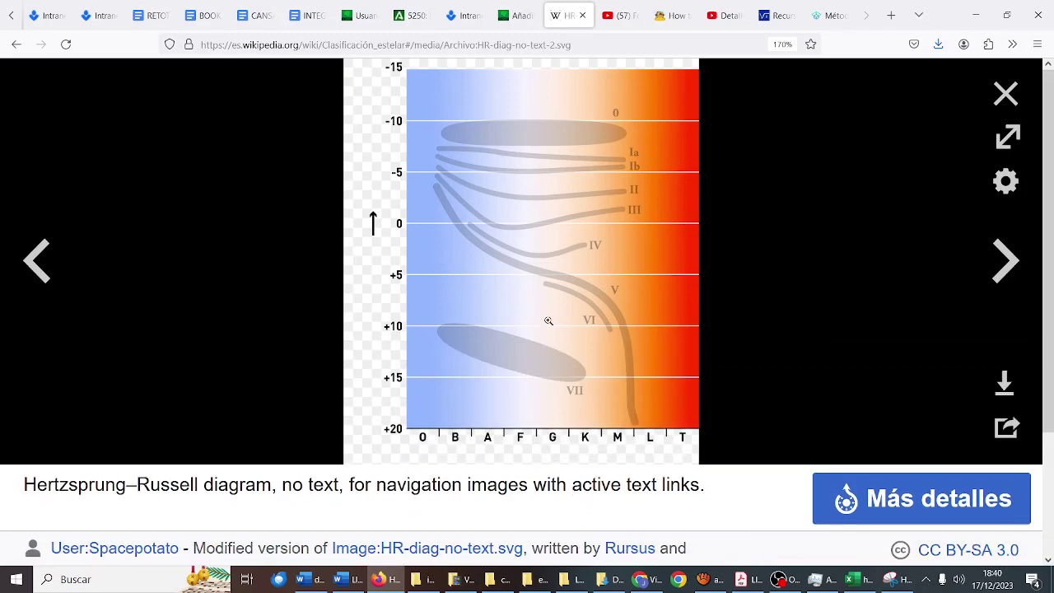
- Download the diagram's original 512 × 585 px SVG and copy HR-diag-no-text-2.svg from the Descargas folder
{"action": "left_click", "coordinate": [1003, 385]}
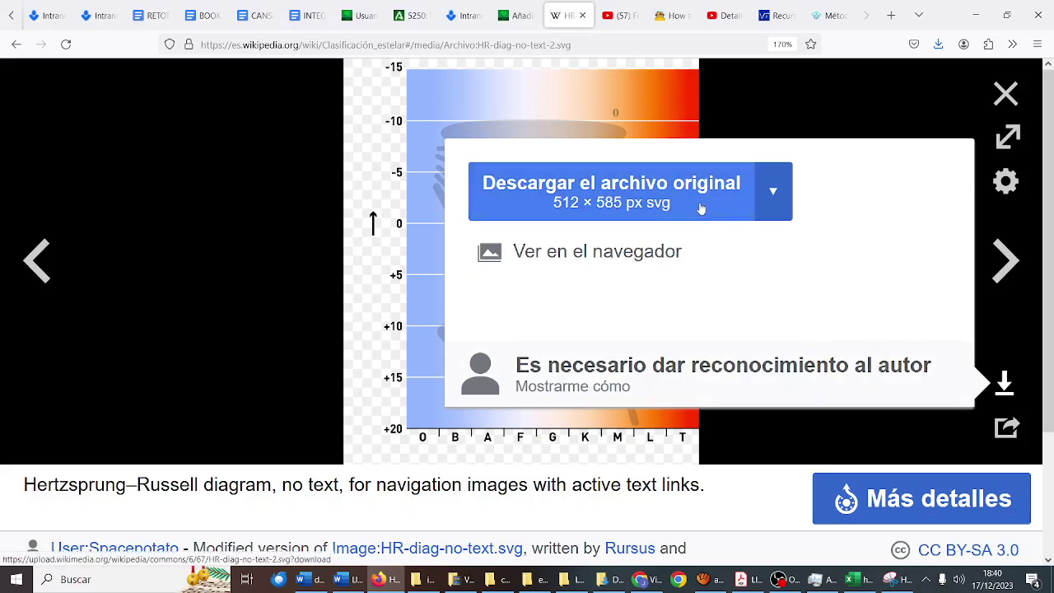
{"action": "left_click", "coordinate": [771, 206]}
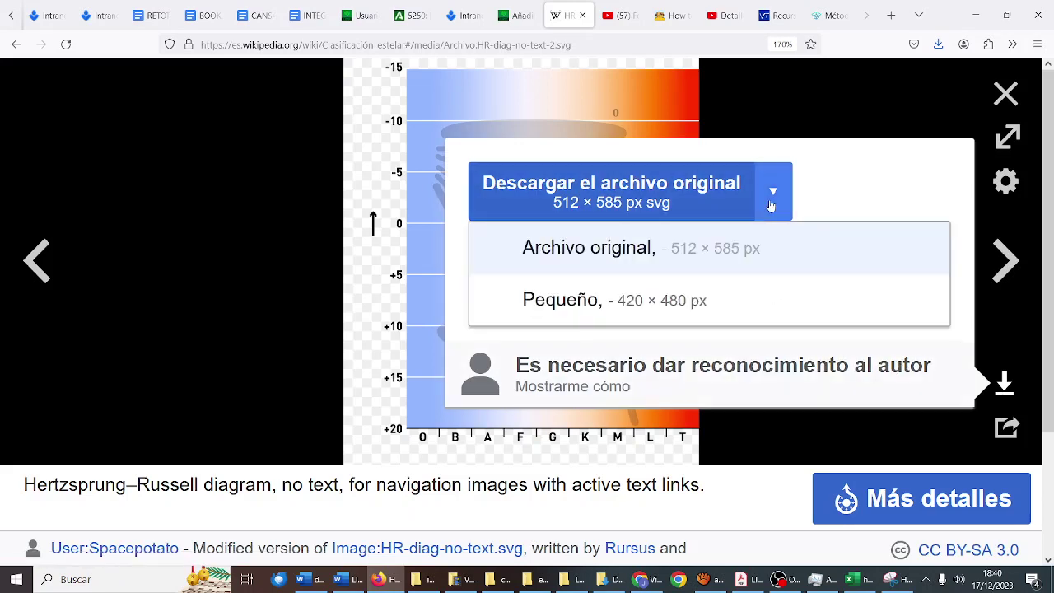
{"action": "left_click", "coordinate": [652, 249]}
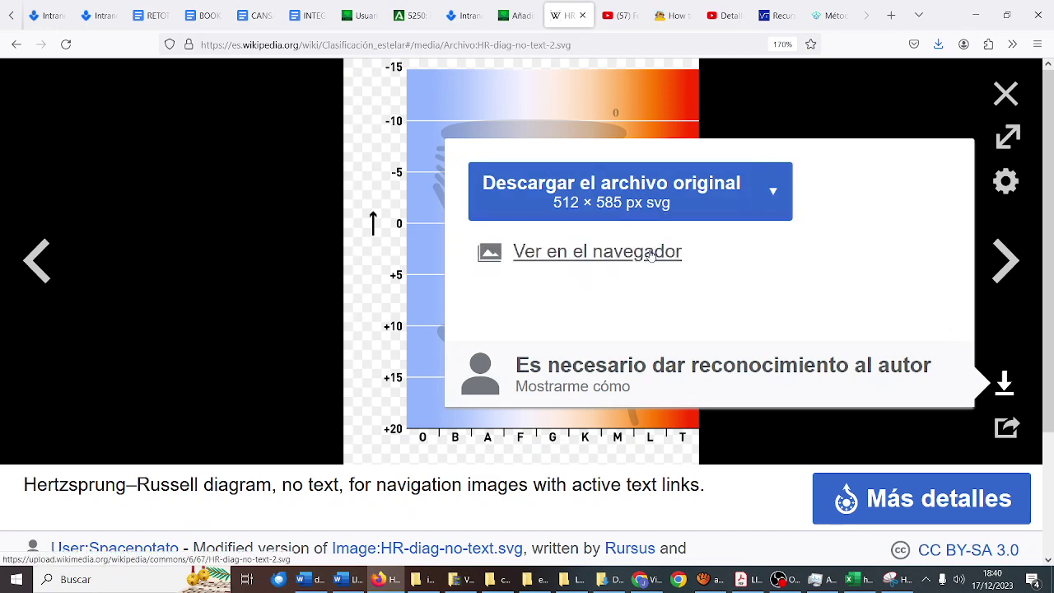
{"action": "left_click", "coordinate": [647, 219]}
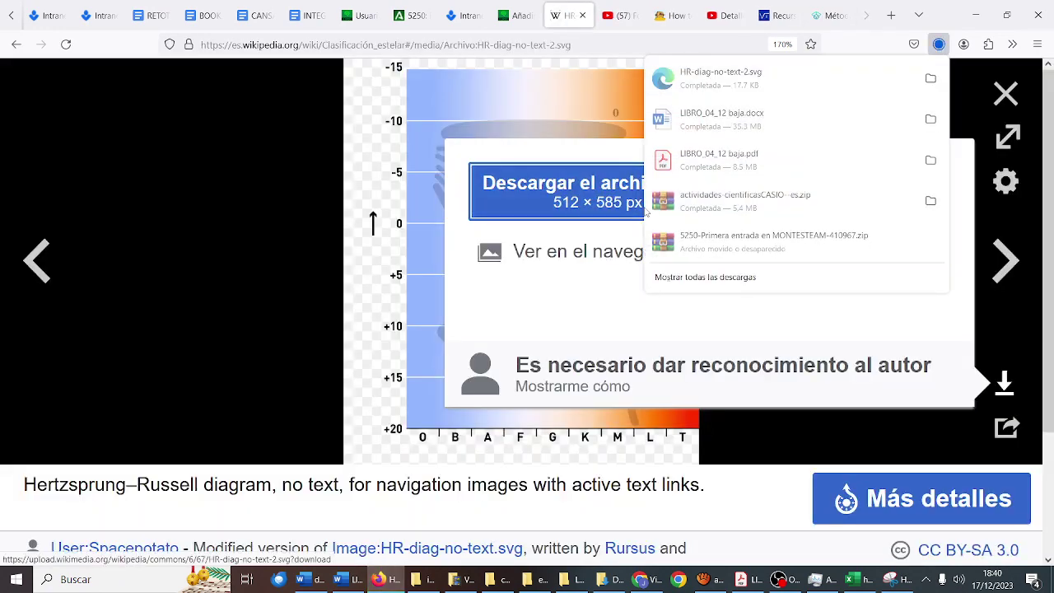
{"action": "right_click", "coordinate": [708, 89]}
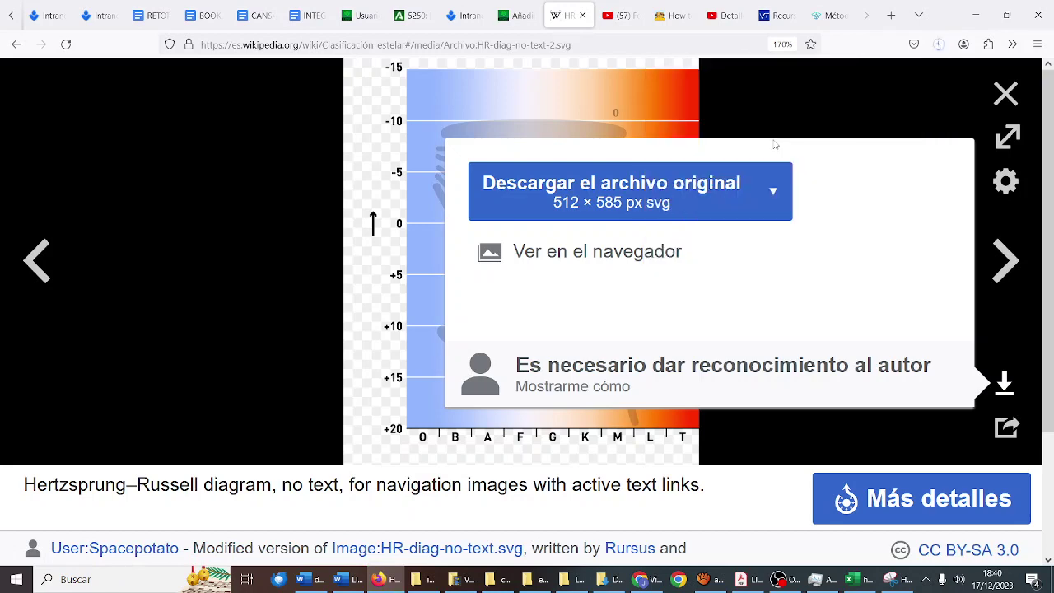
{"action": "left_click", "coordinate": [715, 143]}
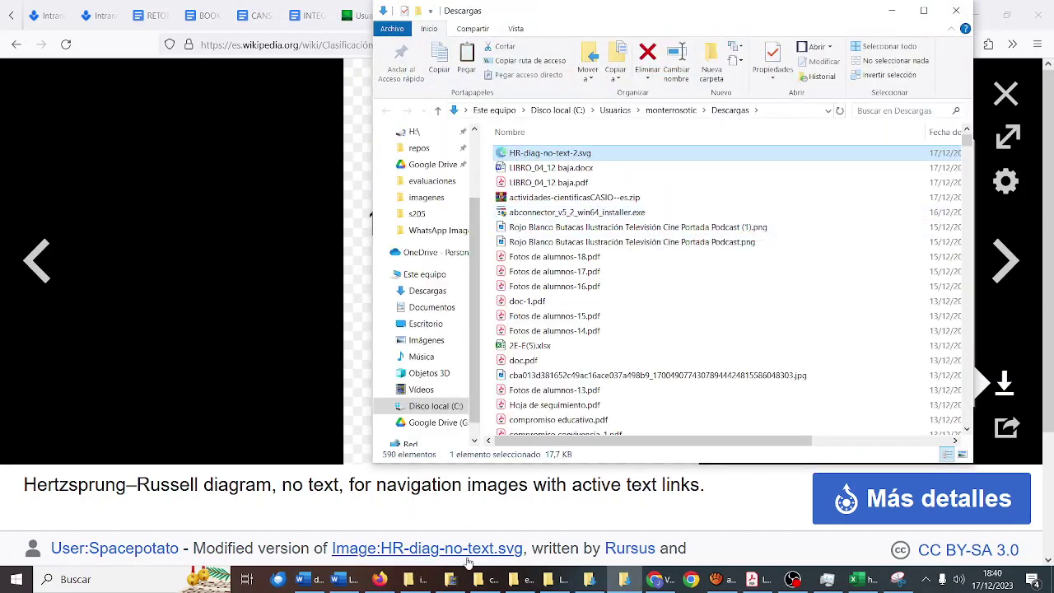
- In File Explorer, go from the evaluaciones folder to the montesteam folder inside C:\2324
{"action": "left_click", "coordinate": [514, 582]}
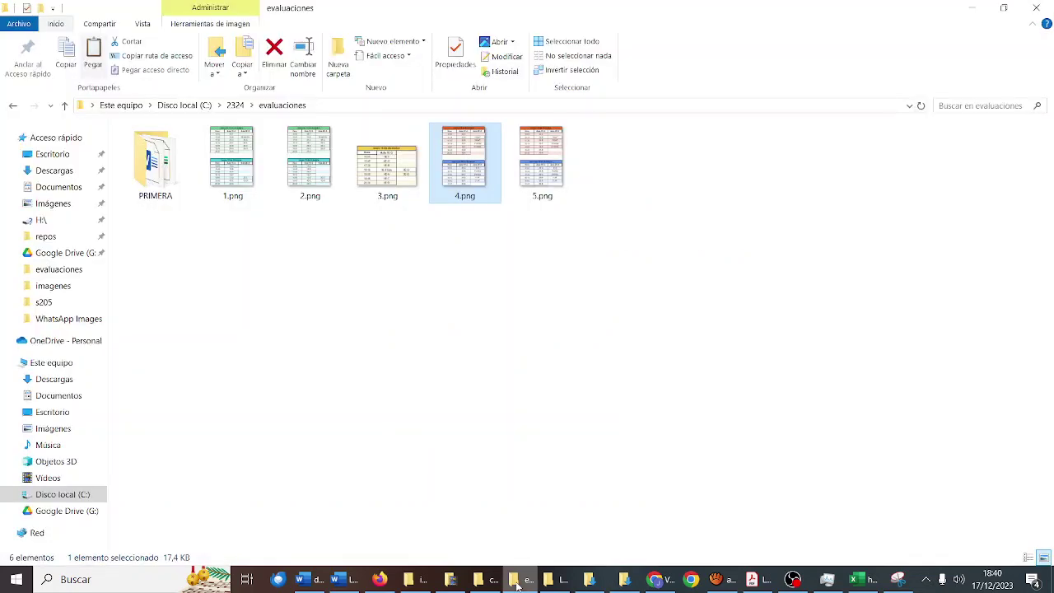
{"action": "left_click", "coordinate": [234, 105]}
{"action": "scroll", "coordinate": [274, 308], "scroll_direction": "down", "scroll_amount": 9}
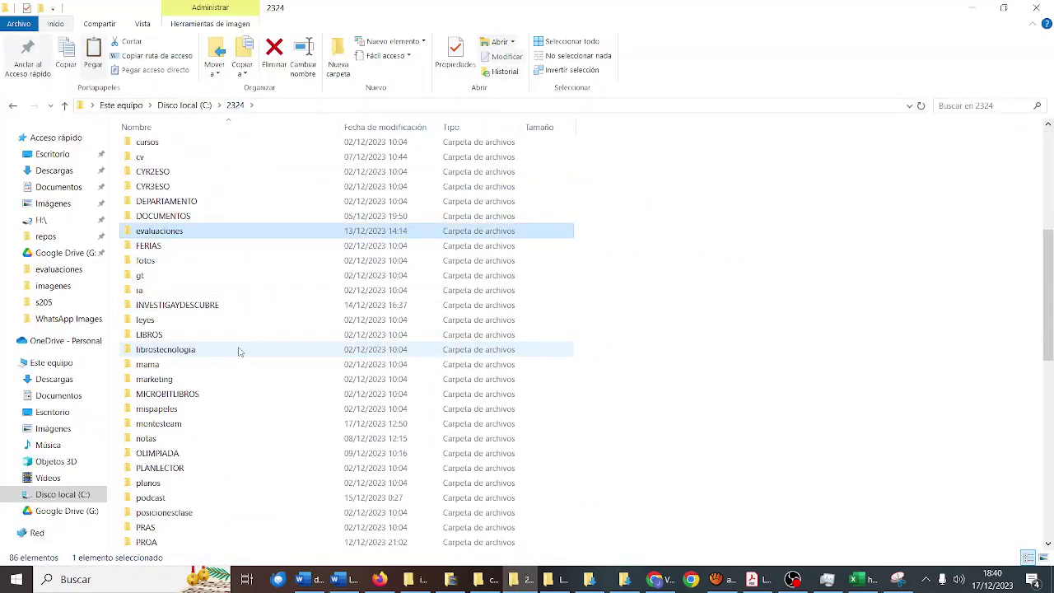
{"action": "double_click", "coordinate": [198, 336]}
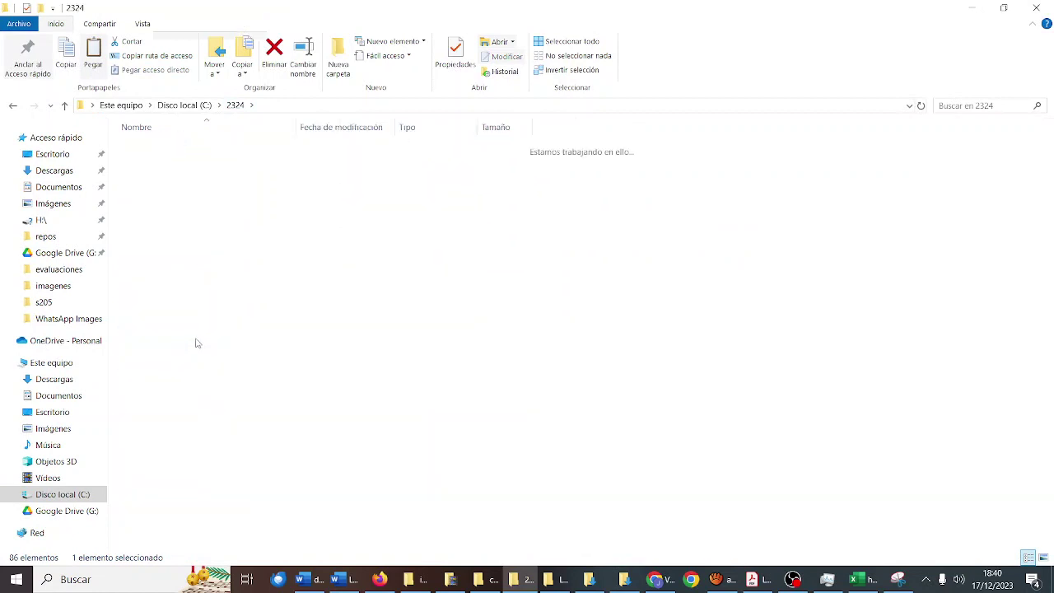
- Create a new folder named CLASIFICACIONESTELAR inside the montesteam folder
{"action": "right_click", "coordinate": [182, 287]}
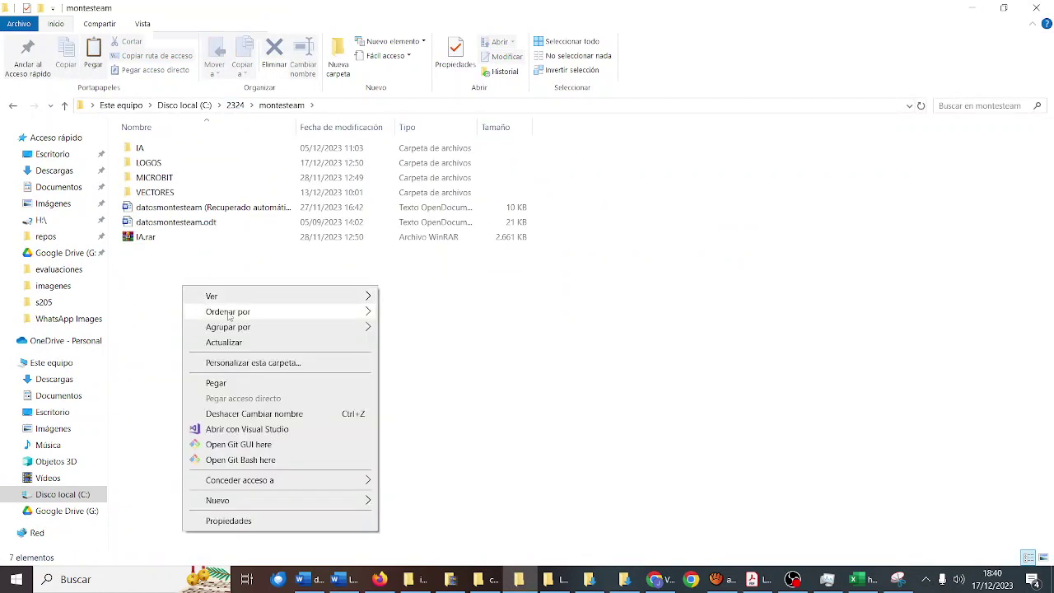
{"action": "mouse_move", "coordinate": [270, 501]}
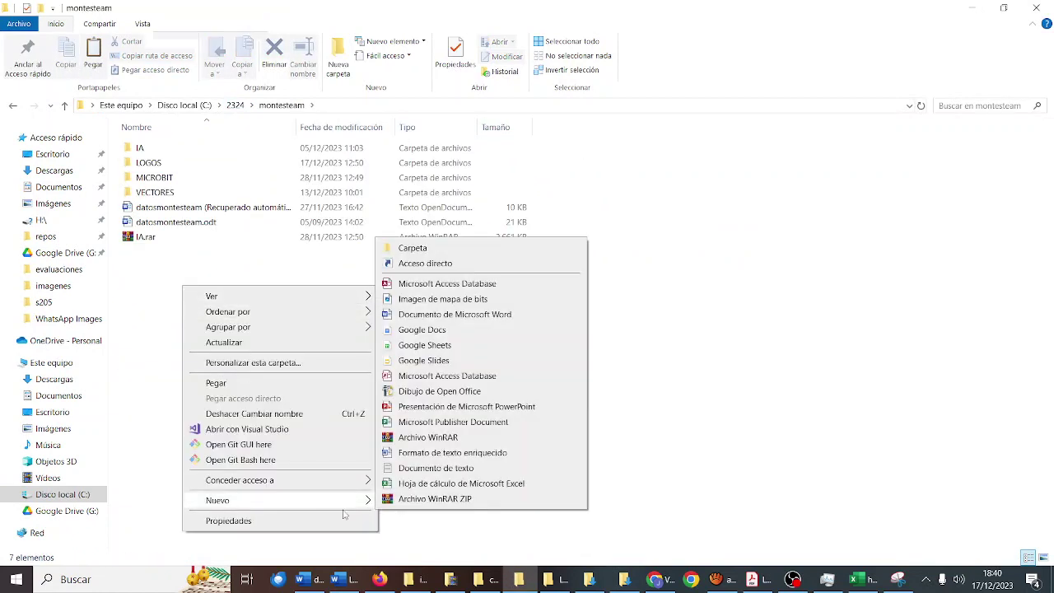
{"action": "left_click", "coordinate": [457, 248]}
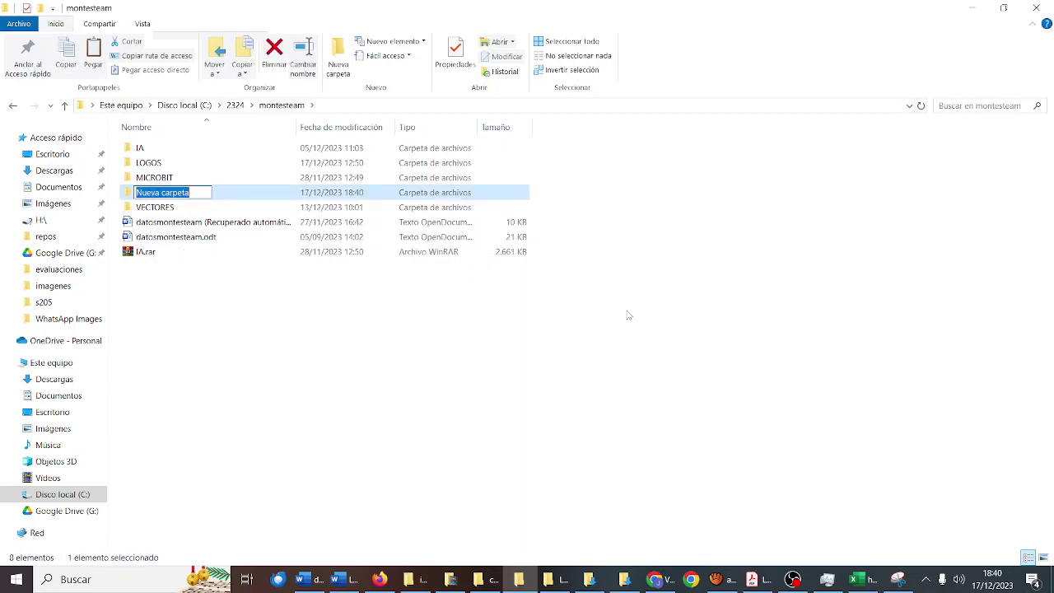
{"action": "type", "text": "CLASDF"}
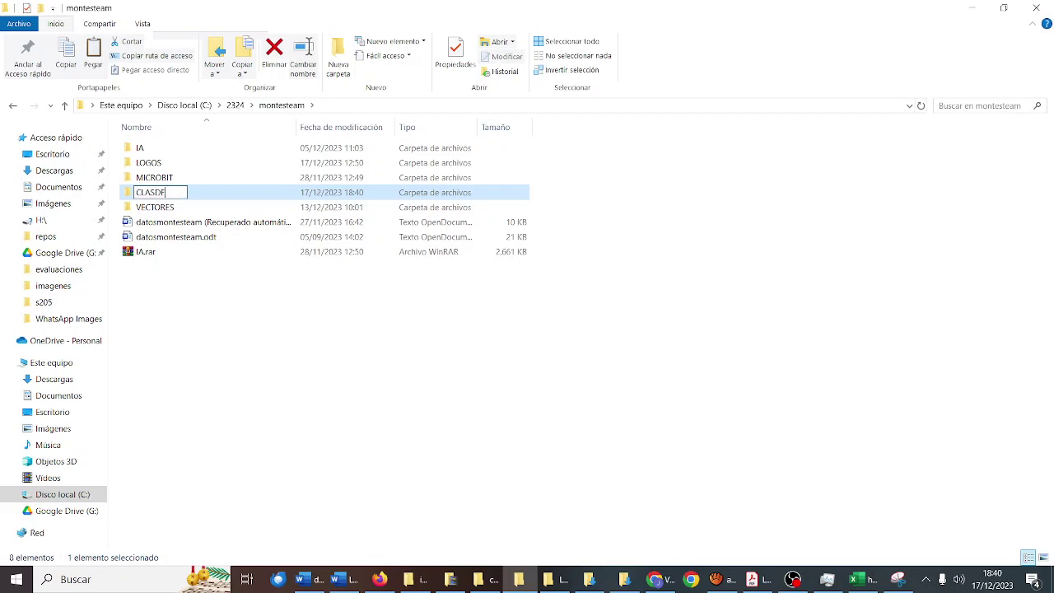
{"action": "key", "text": "BackSpace"}
{"action": "key", "text": "BackSpace"}
{"action": "type", "text": "IFICACIONESTELAR"}
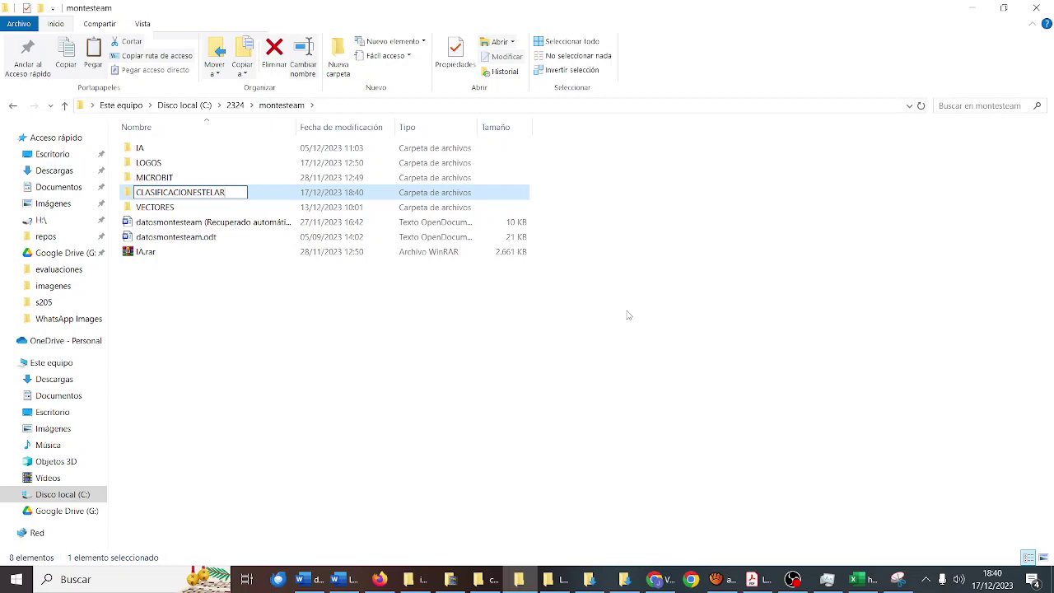
{"action": "key", "text": "Return"}
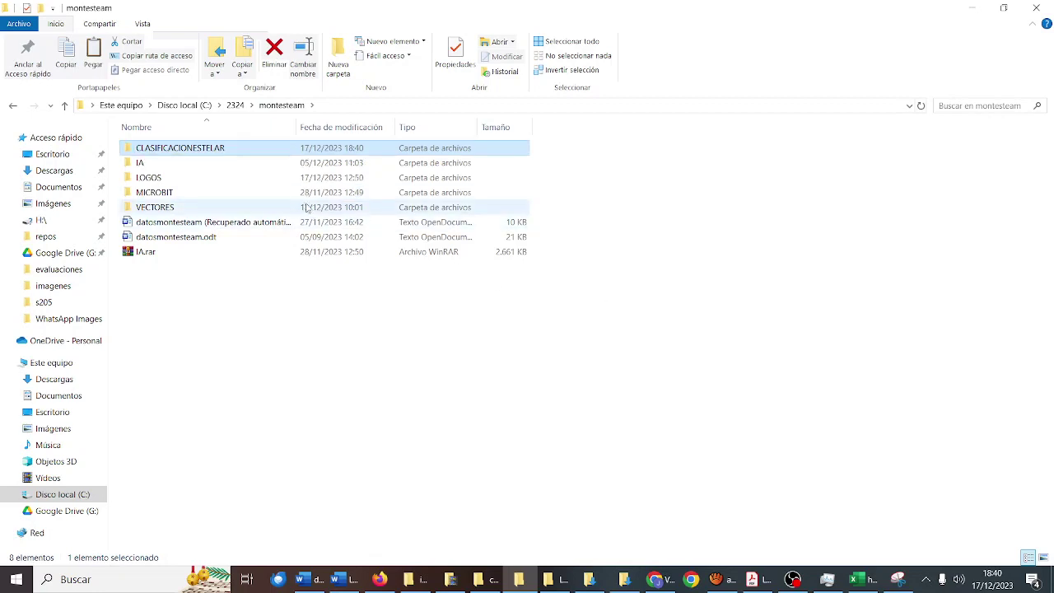
- Paste the copied HR-diag-no-text-2.svg file into the CLASIFICACIONESTELAR folder
{"action": "double_click", "coordinate": [247, 147]}
{"action": "right_click", "coordinate": [284, 219]}
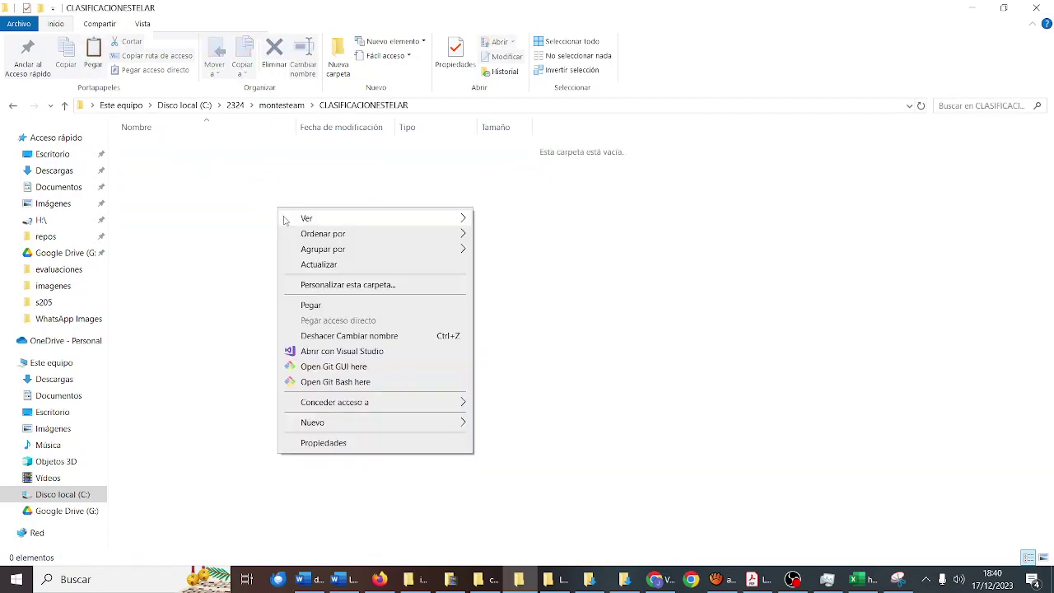
{"action": "left_click", "coordinate": [311, 305]}
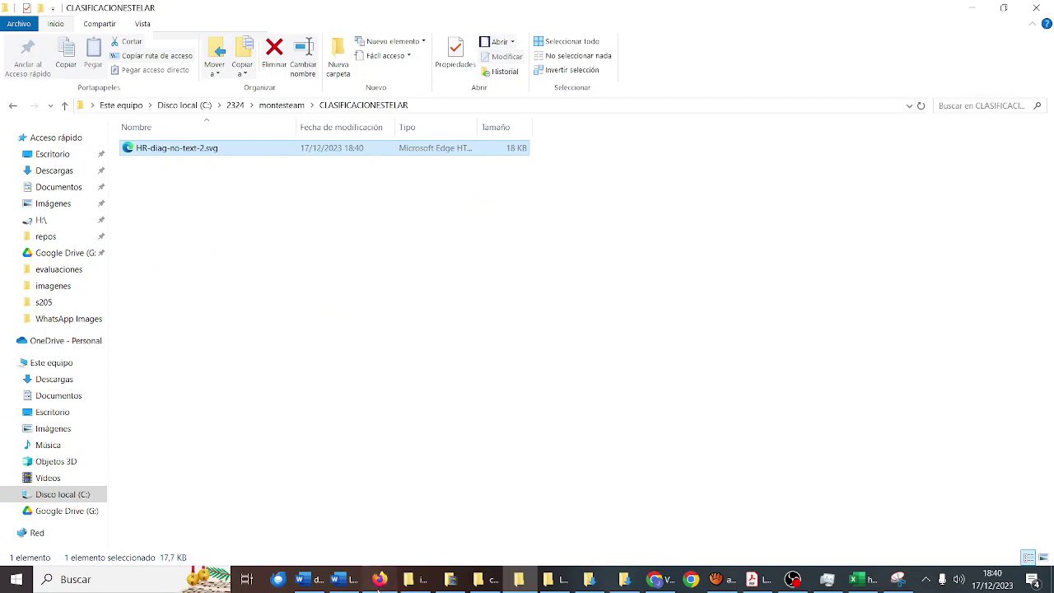
- Switch to the WordPress post in Firefox and add an Imagen block below the last paragraph
{"action": "left_click", "coordinate": [379, 579]}
{"action": "left_click", "coordinate": [517, 15]}
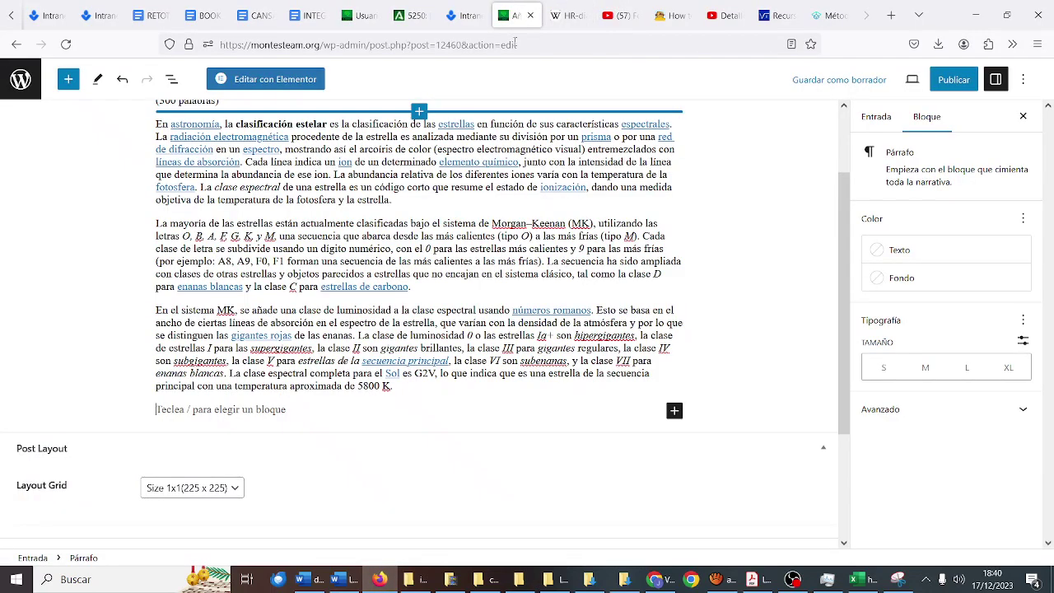
{"action": "left_click", "coordinate": [674, 410]}
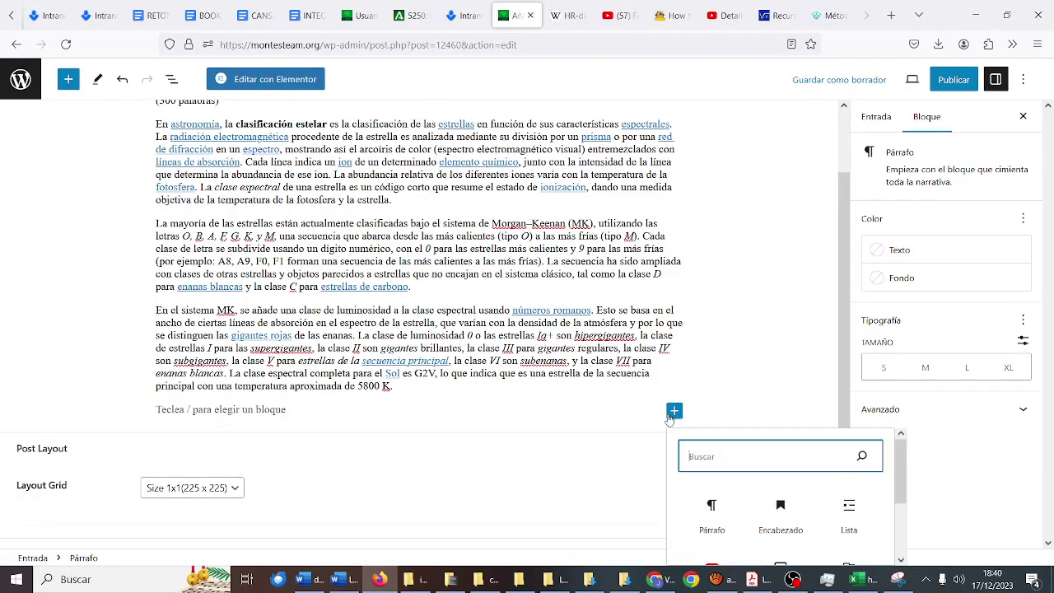
{"action": "scroll", "coordinate": [774, 515], "scroll_direction": "down", "scroll_amount": 1}
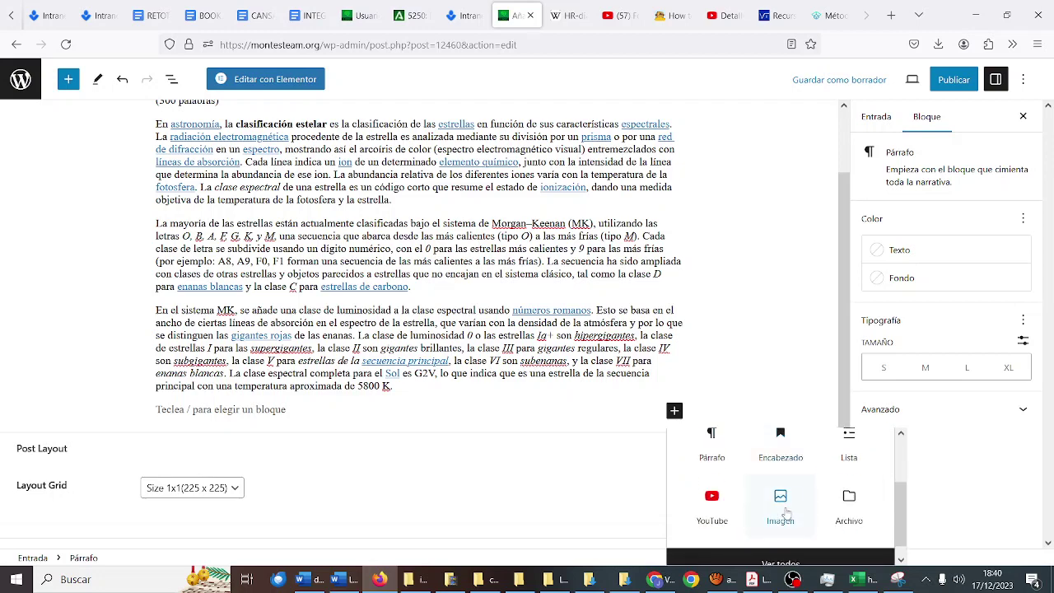
{"action": "left_click", "coordinate": [779, 511]}
- Try to upload HR-diag-no-text-2.svg from the CLASIFICACIONESTELAR folder into the image block
{"action": "left_click", "coordinate": [198, 498]}
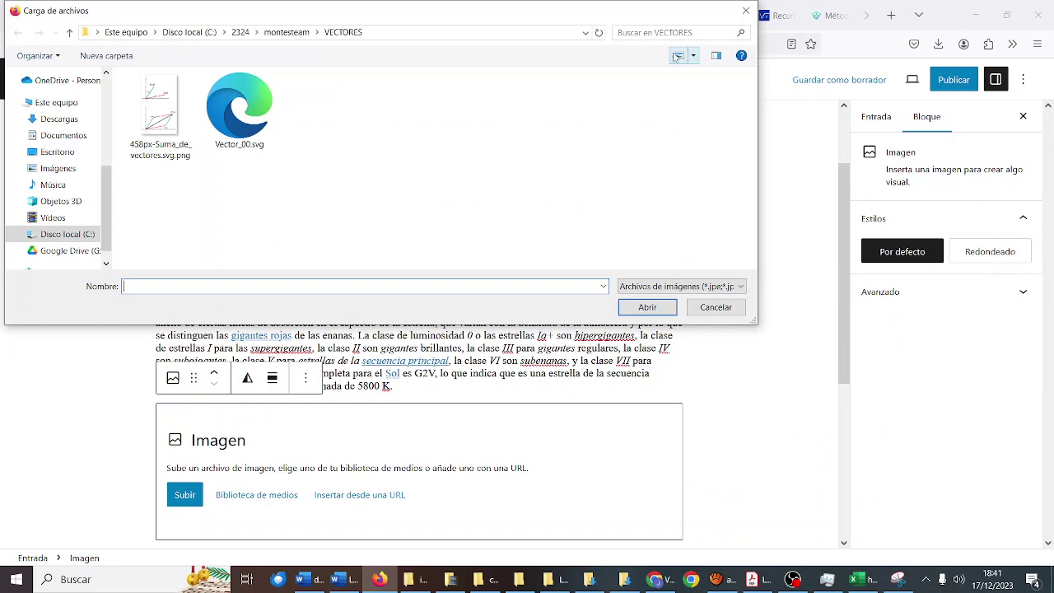
{"action": "left_click", "coordinate": [268, 32]}
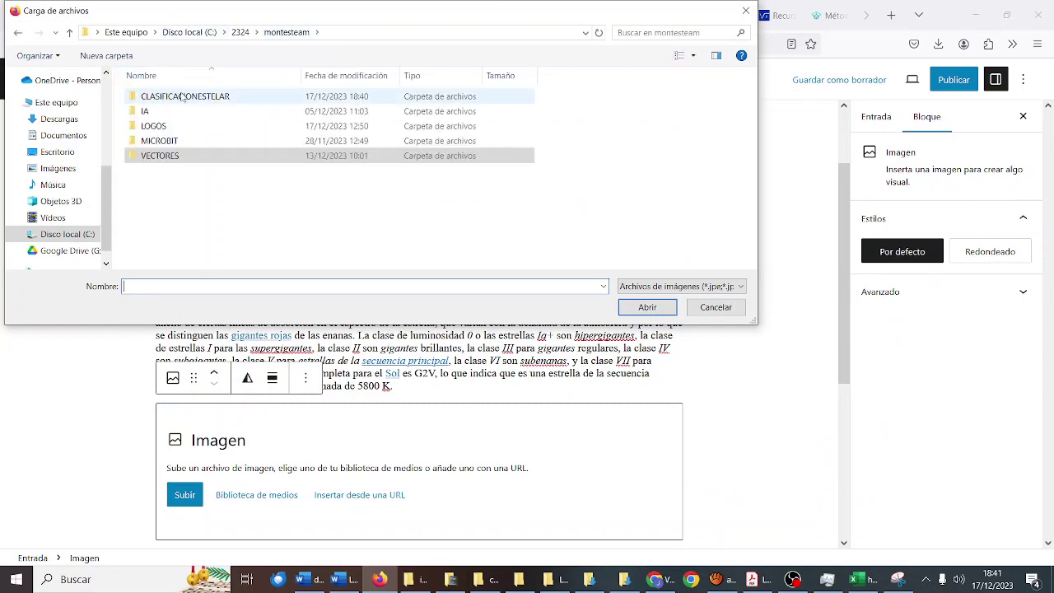
{"action": "double_click", "coordinate": [183, 97]}
{"action": "left_click", "coordinate": [182, 97]}
{"action": "double_click", "coordinate": [182, 97]}
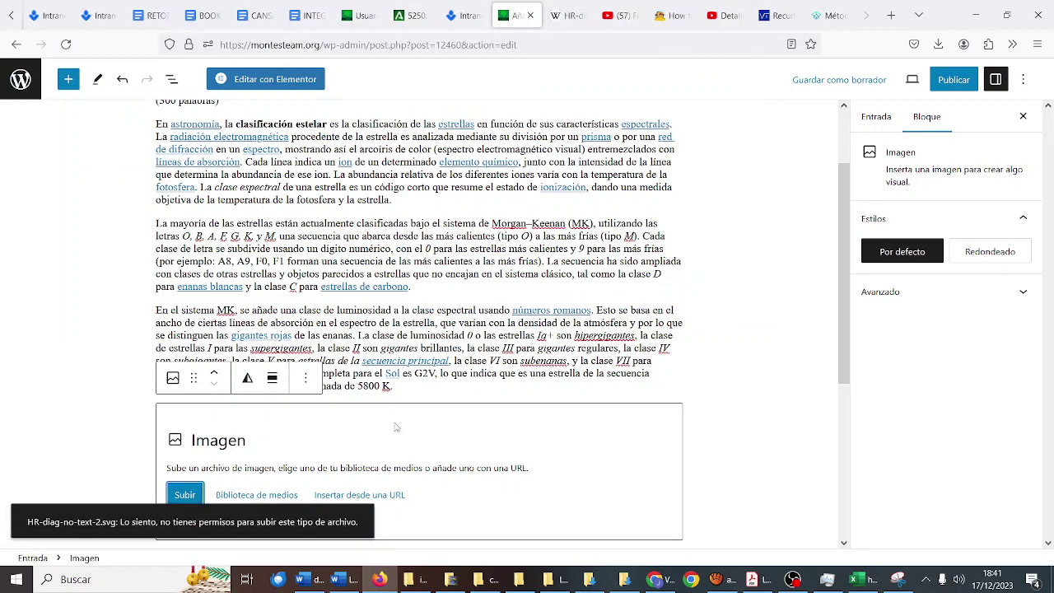
- Switch to the CLASIFICACIONESTELAR folder in File Explorer and open HR-diag-no-text-2.svg with Firefox
{"action": "left_click", "coordinate": [524, 583]}
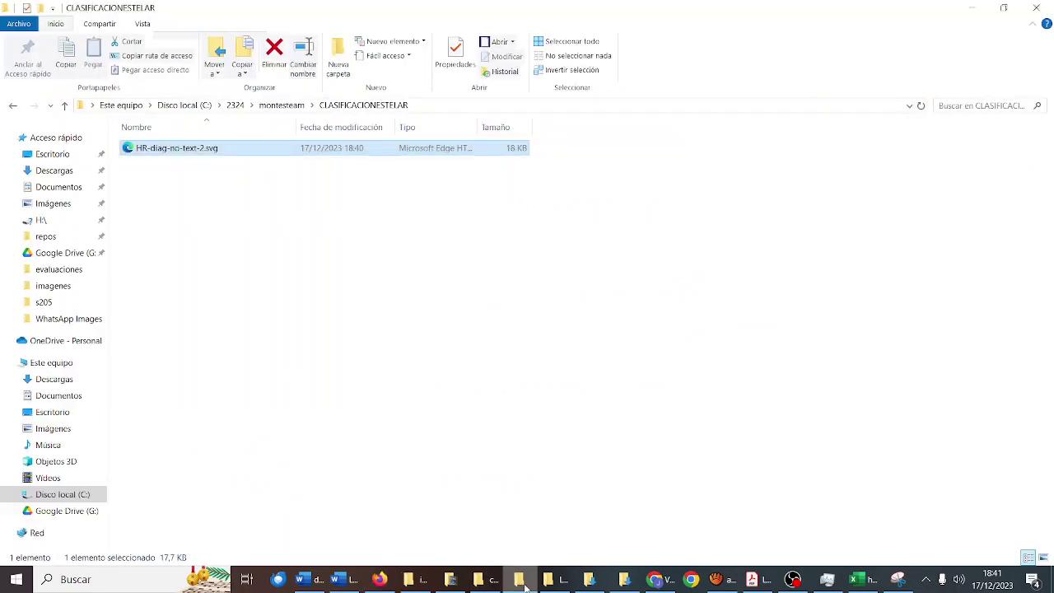
{"action": "right_click", "coordinate": [211, 150]}
{"action": "left_click", "coordinate": [187, 153]}
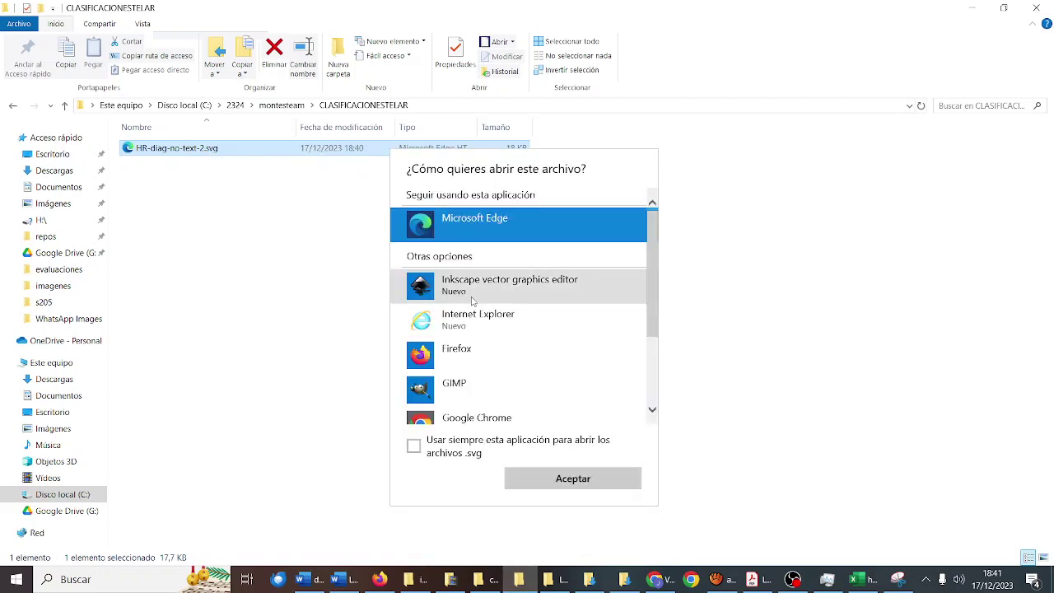
{"action": "double_click", "coordinate": [468, 353]}
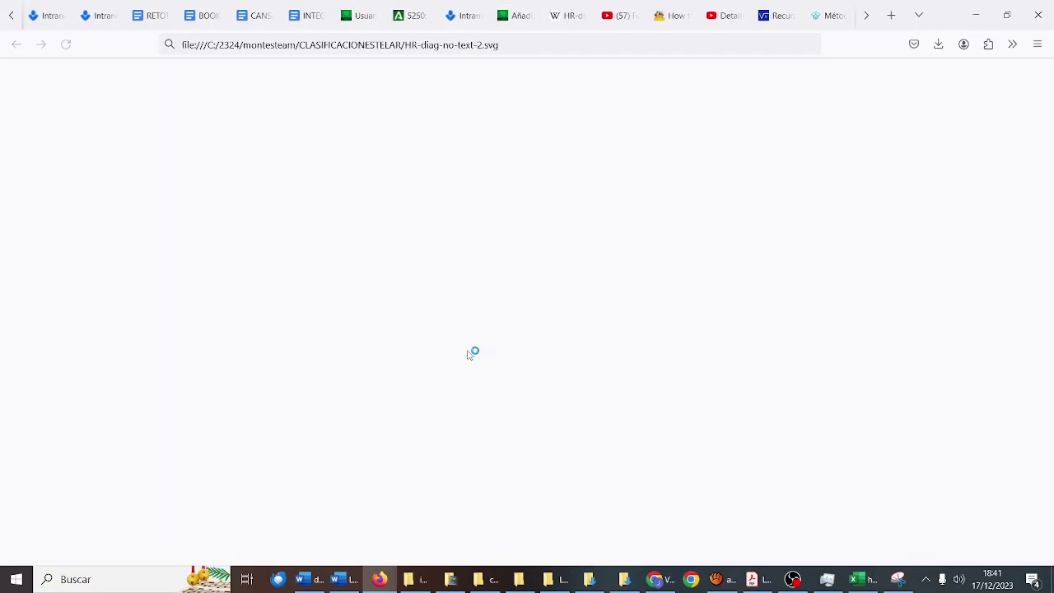
{"action": "right_click", "coordinate": [461, 222]}
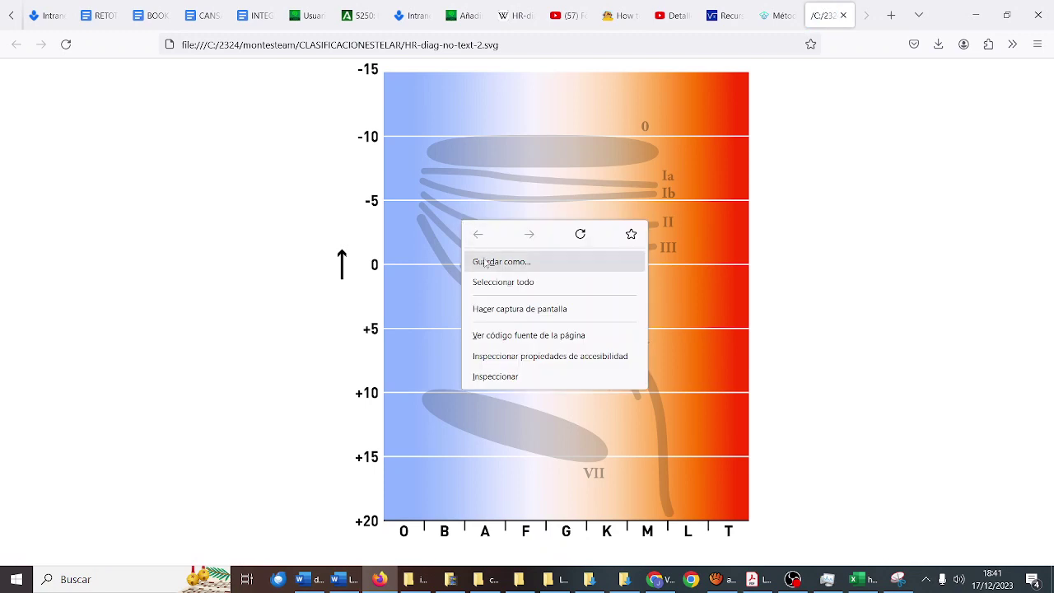
{"action": "left_click", "coordinate": [484, 263]}
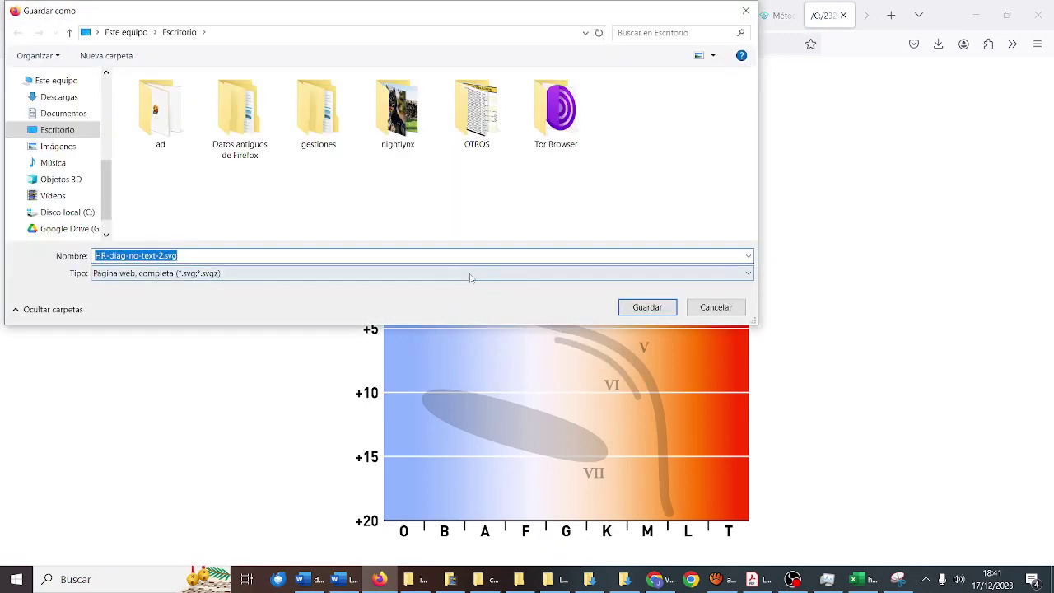
{"action": "left_click", "coordinate": [469, 273]}
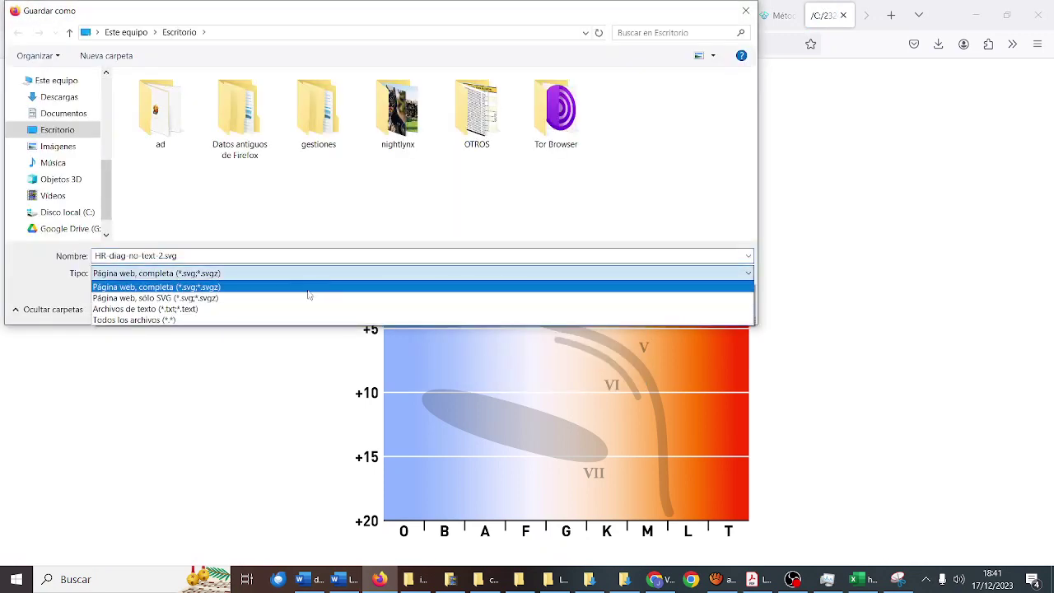
{"action": "left_click", "coordinate": [306, 377]}
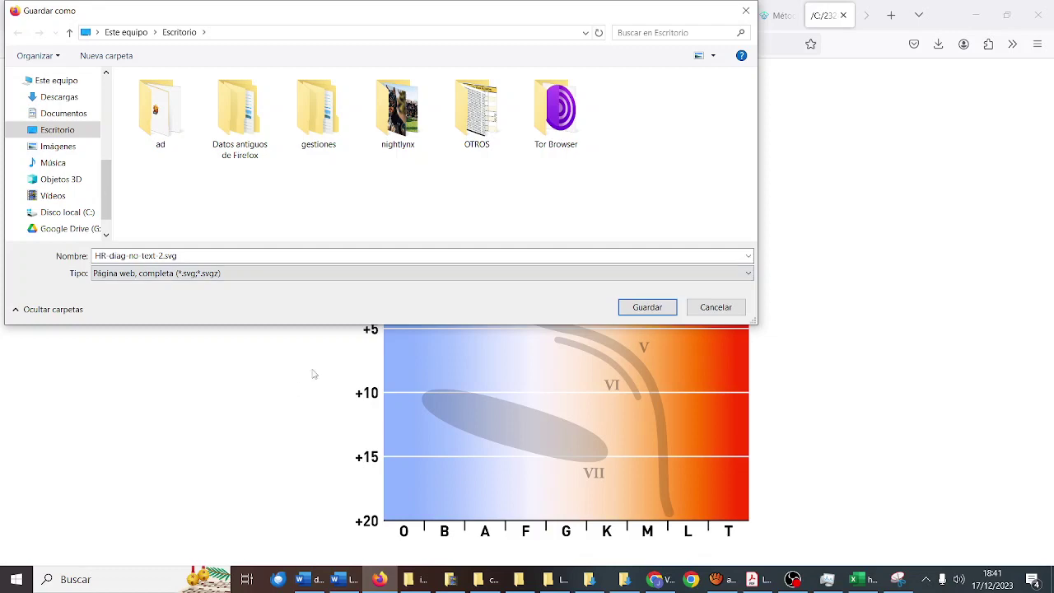
{"action": "left_click", "coordinate": [715, 307]}
- Search Google for "SVG TO JPG" in a new tab and open the iLoveIMG SVG to JPG converter
{"action": "left_click", "coordinate": [891, 15]}
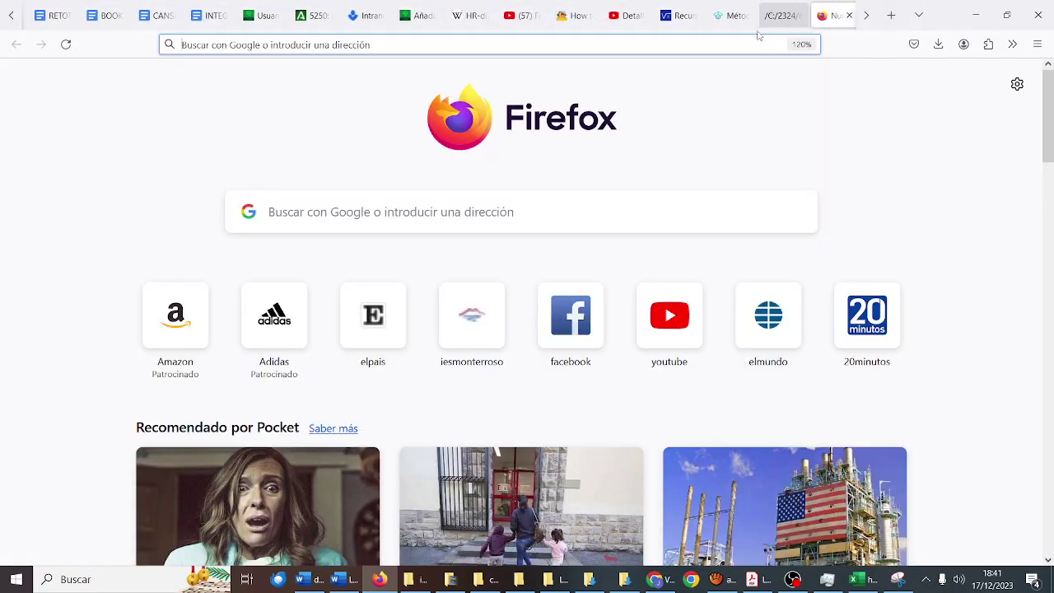
{"action": "left_click", "coordinate": [747, 37]}
{"action": "type", "text": "SVG TO JPG"}
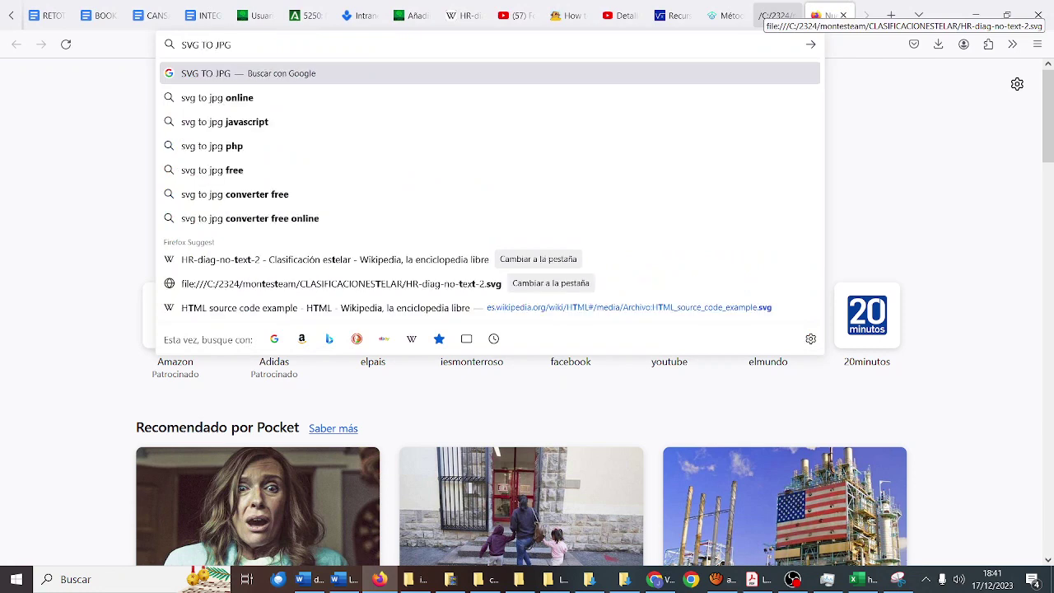
{"action": "key", "text": "Return"}
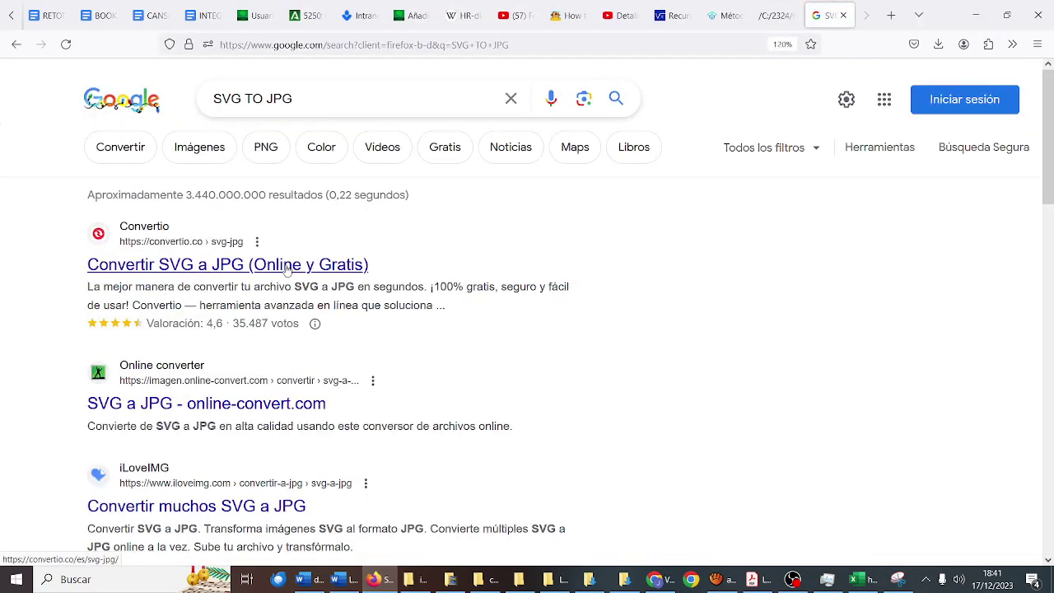
{"action": "scroll", "coordinate": [280, 421], "scroll_direction": "down", "scroll_amount": 2}
{"action": "left_click", "coordinate": [284, 421]}
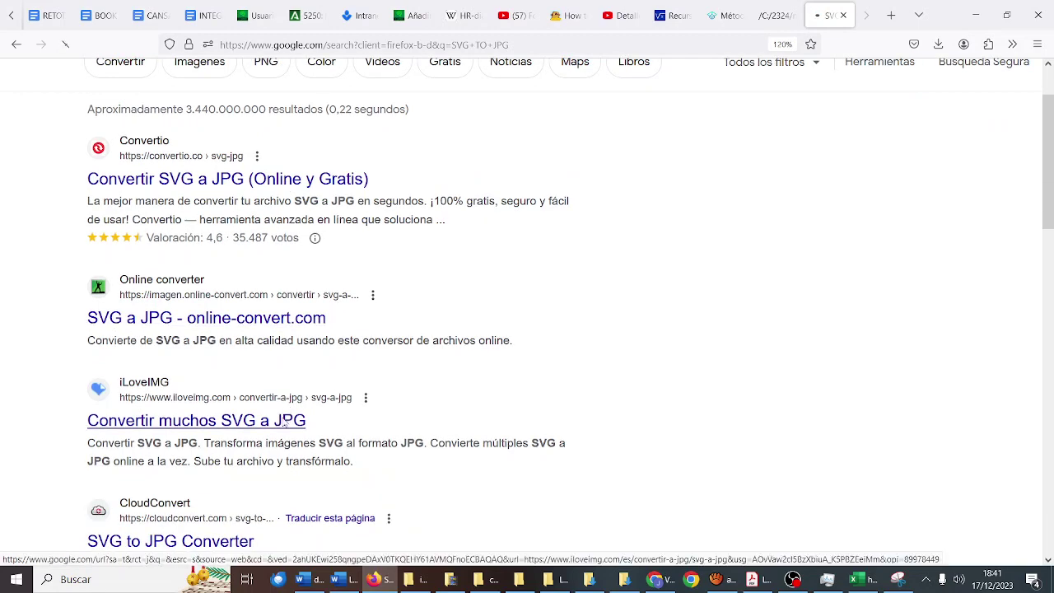
- Load HR-diag-no-text-2.svg from the CLASIFICACIONESTELAR folder into the iLoveIMG converter and convert it to JPG
{"action": "left_click", "coordinate": [525, 579]}
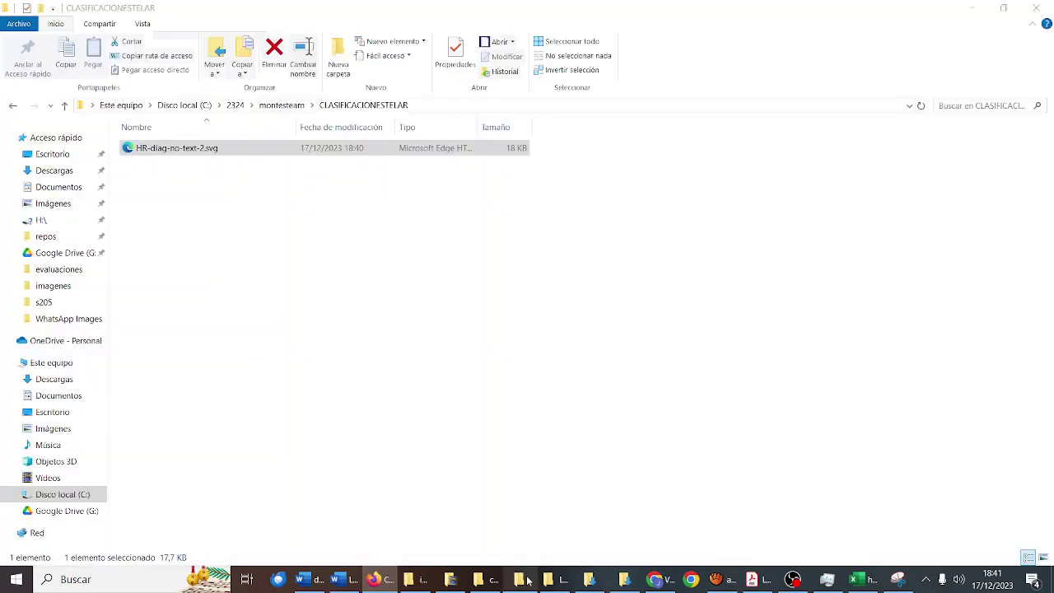
{"action": "left_click", "coordinate": [1006, 10]}
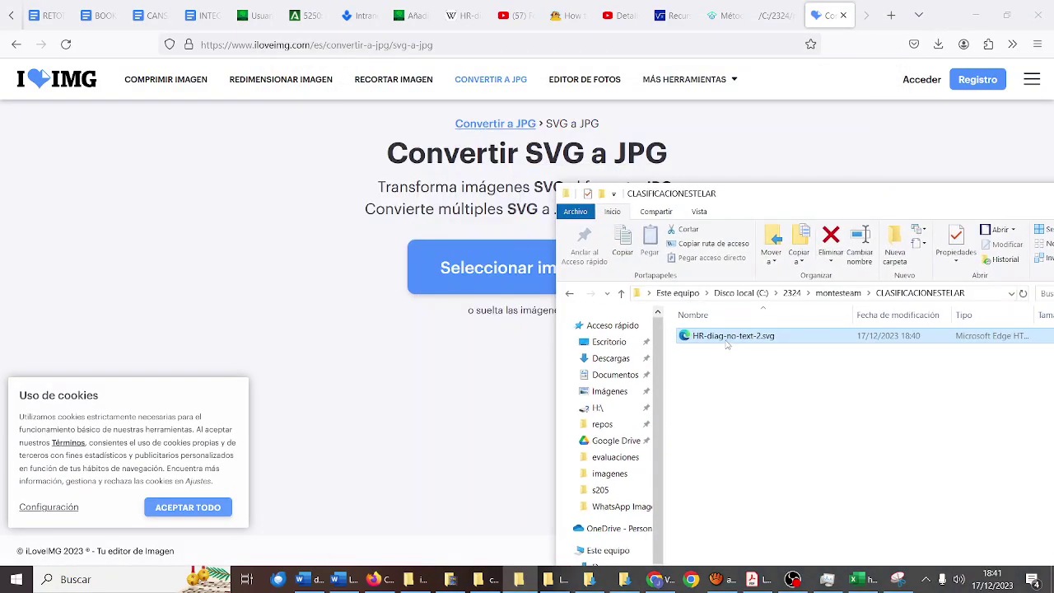
{"action": "left_click_drag", "start_coordinate": [729, 343], "coordinate": [505, 284]}
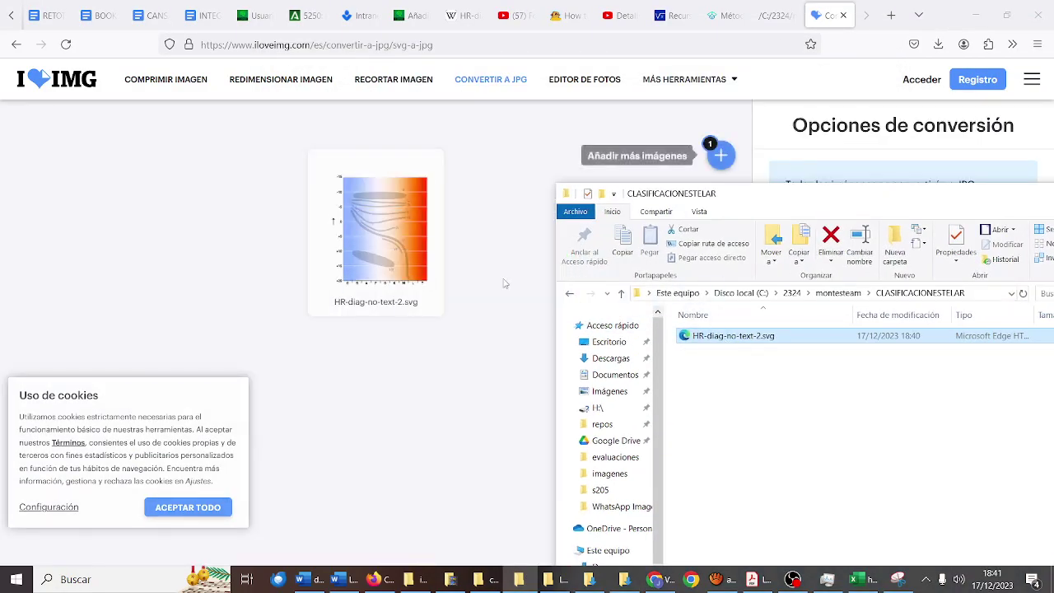
{"action": "left_click", "coordinate": [504, 283]}
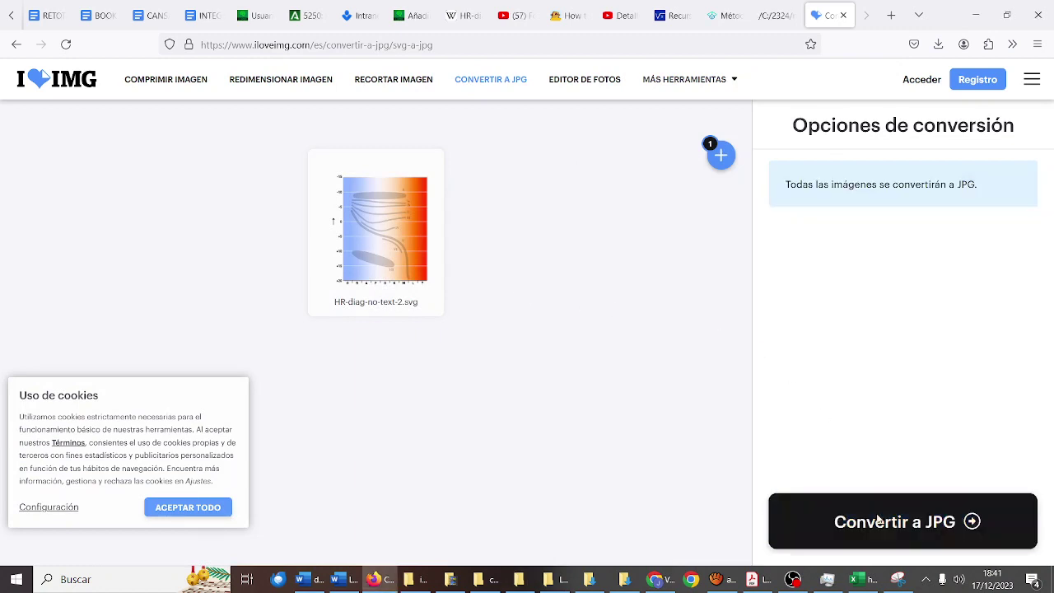
{"action": "left_click", "coordinate": [834, 519]}
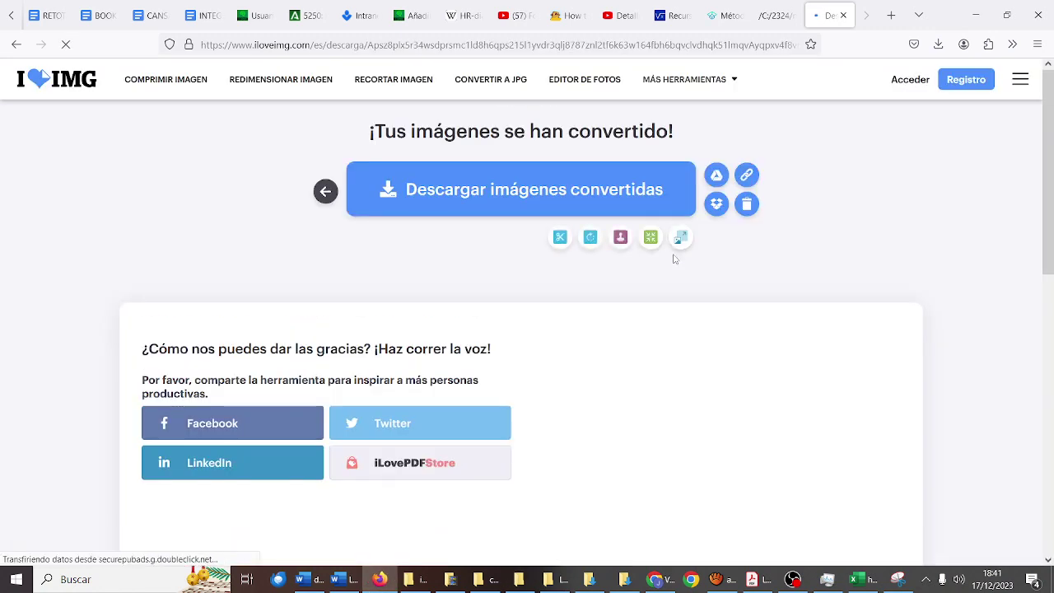
- Download the converted HR-diag-no-text-2.jpg and copy it from the Descargas folder into the CLASIFICACIONESTELAR folder
{"action": "left_click", "coordinate": [599, 202]}
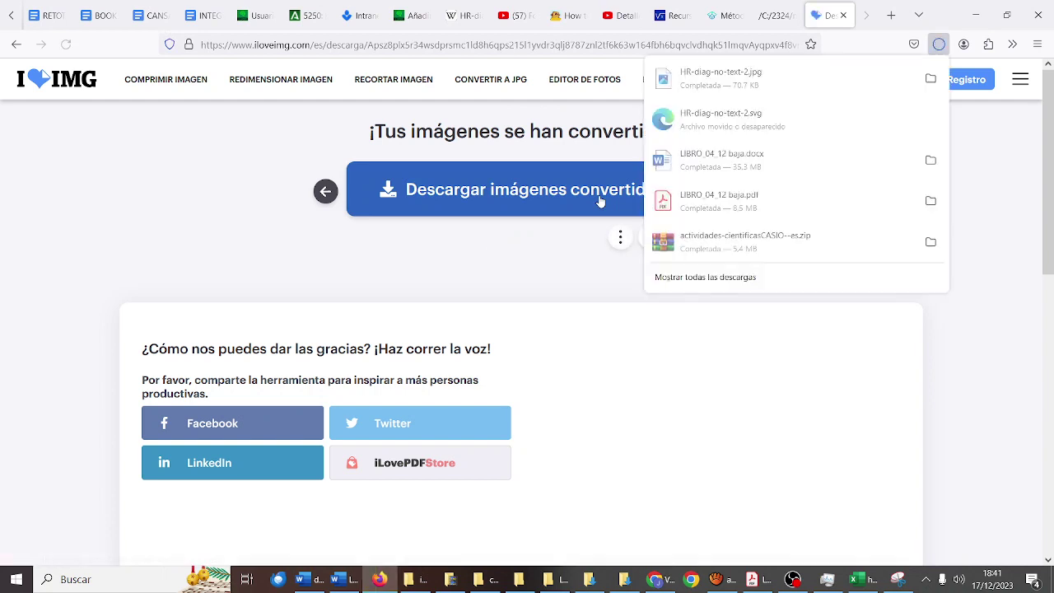
{"action": "left_click", "coordinate": [934, 80]}
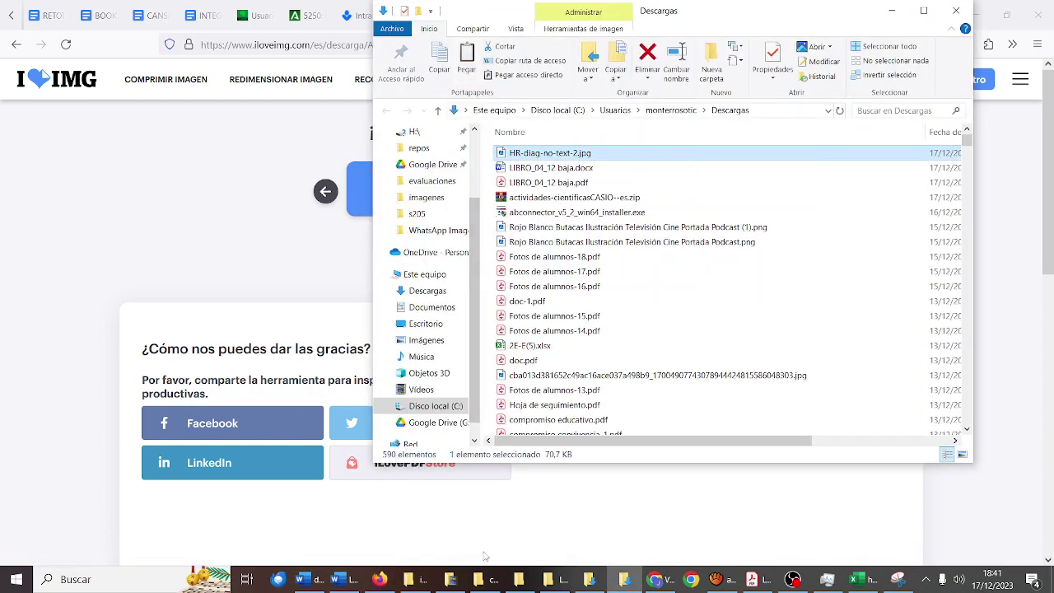
{"action": "left_click", "coordinate": [486, 579]}
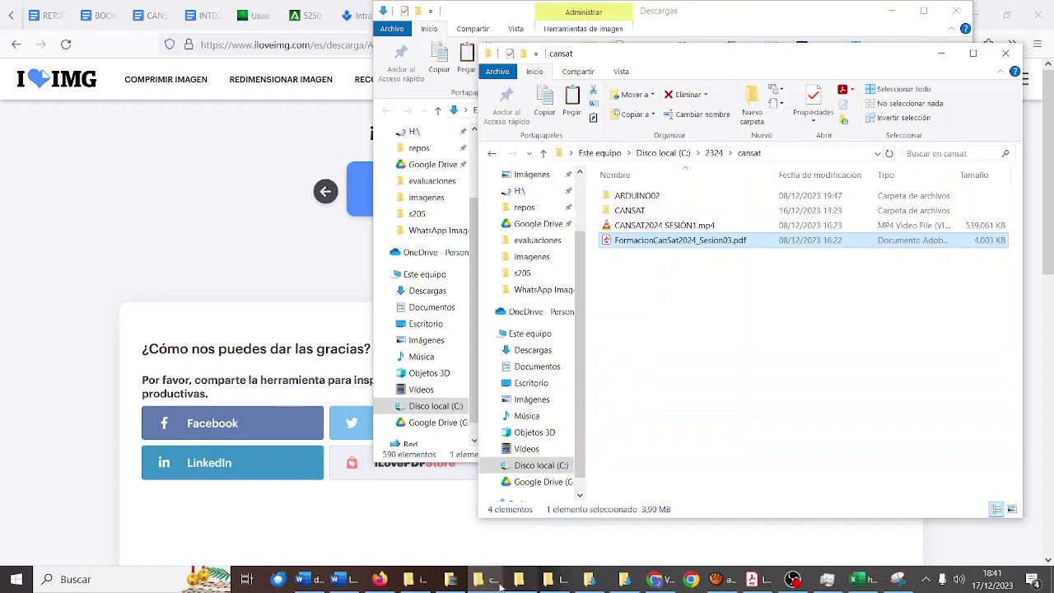
{"action": "left_click", "coordinate": [518, 579]}
{"action": "left_click", "coordinate": [757, 431]}
{"action": "key", "text": "ctrl+v"}
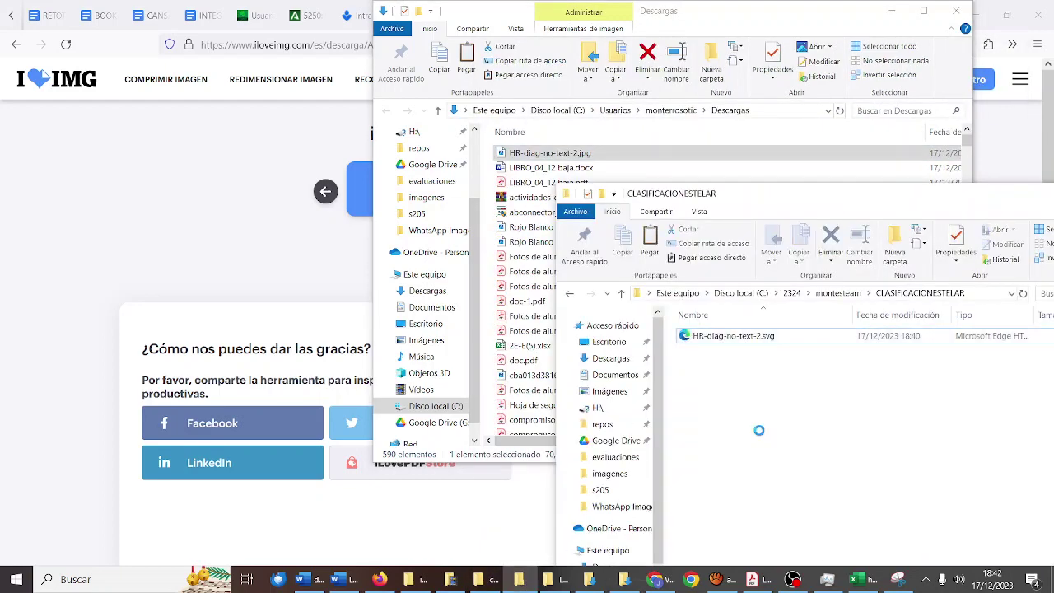
- Return to the WordPress post in Firefox and upload HR-diag-no-text-2.jpg into the image block
{"action": "left_click", "coordinate": [380, 579]}
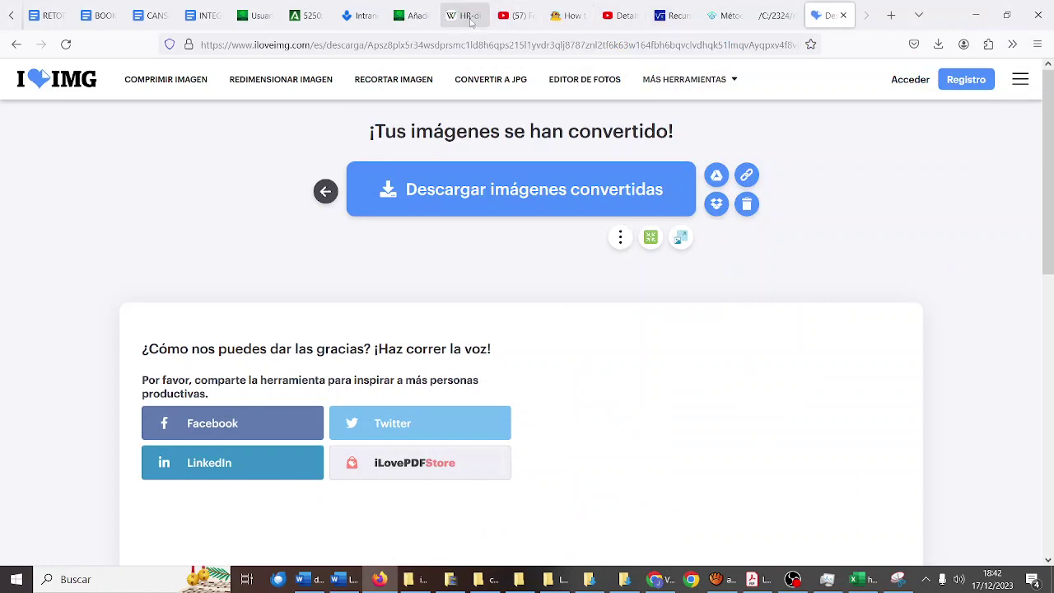
{"action": "left_click", "coordinate": [416, 17]}
{"action": "left_click", "coordinate": [184, 494]}
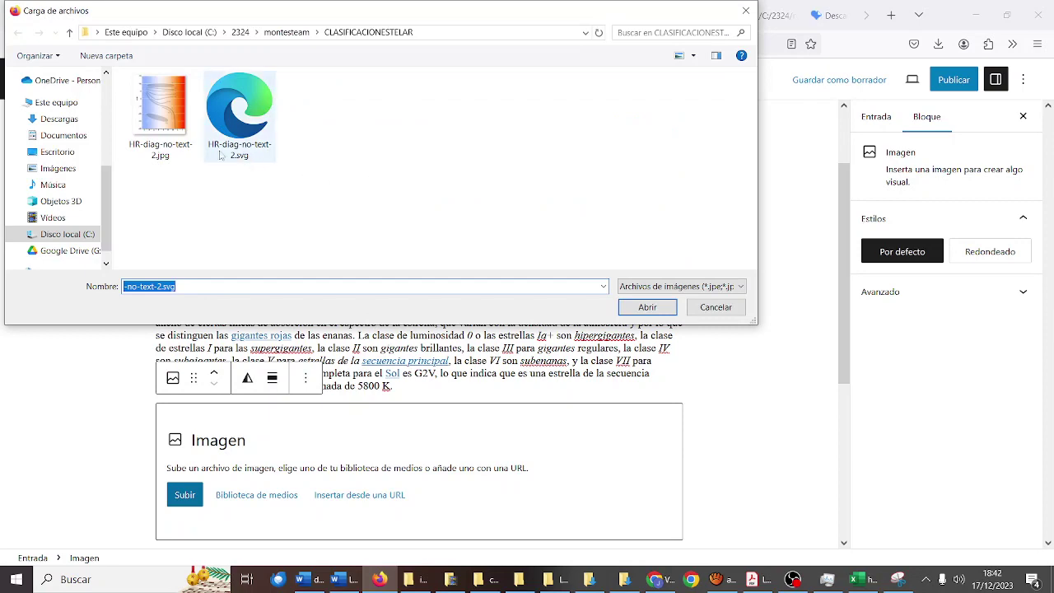
{"action": "double_click", "coordinate": [161, 107]}
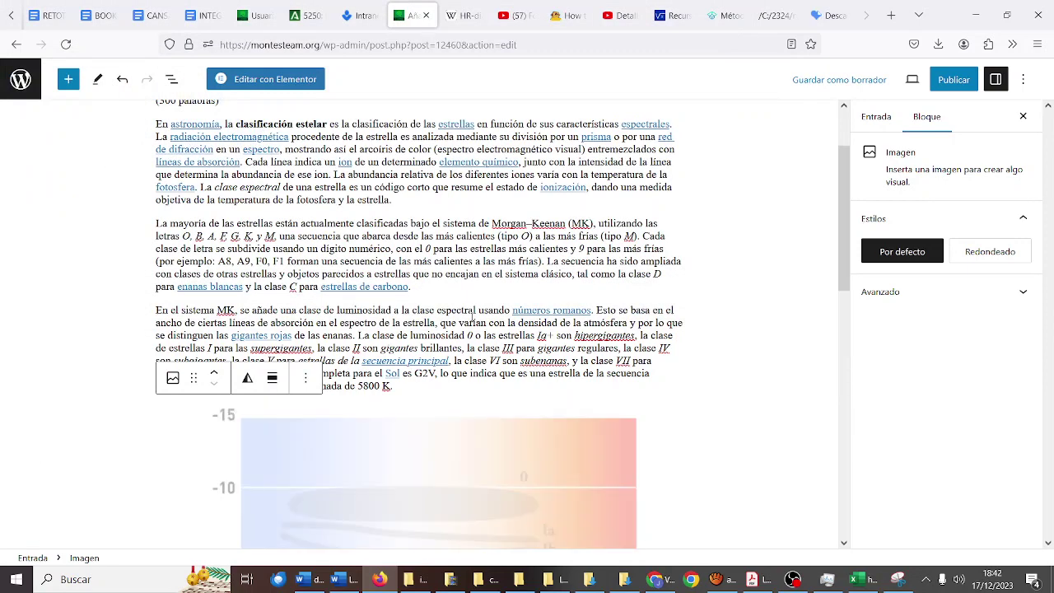
{"action": "scroll", "coordinate": [429, 330], "scroll_direction": "down", "scroll_amount": 6}
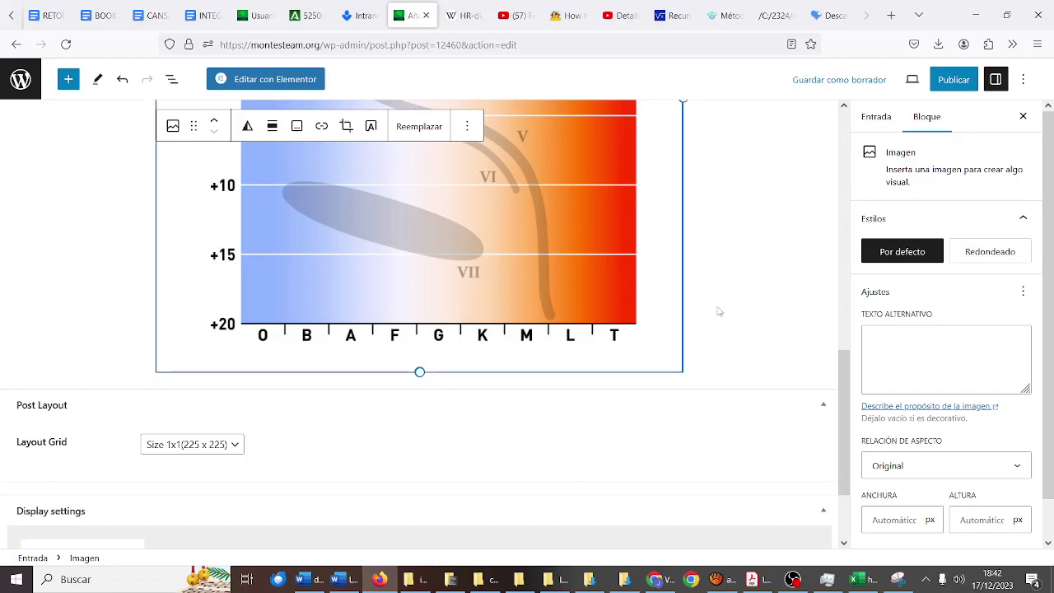
- Examine the required author attribution for HR-diag-no-text-2.svg in the Wikipedia media viewer, in both plain-text and HTML form
{"action": "left_click", "coordinate": [919, 366]}
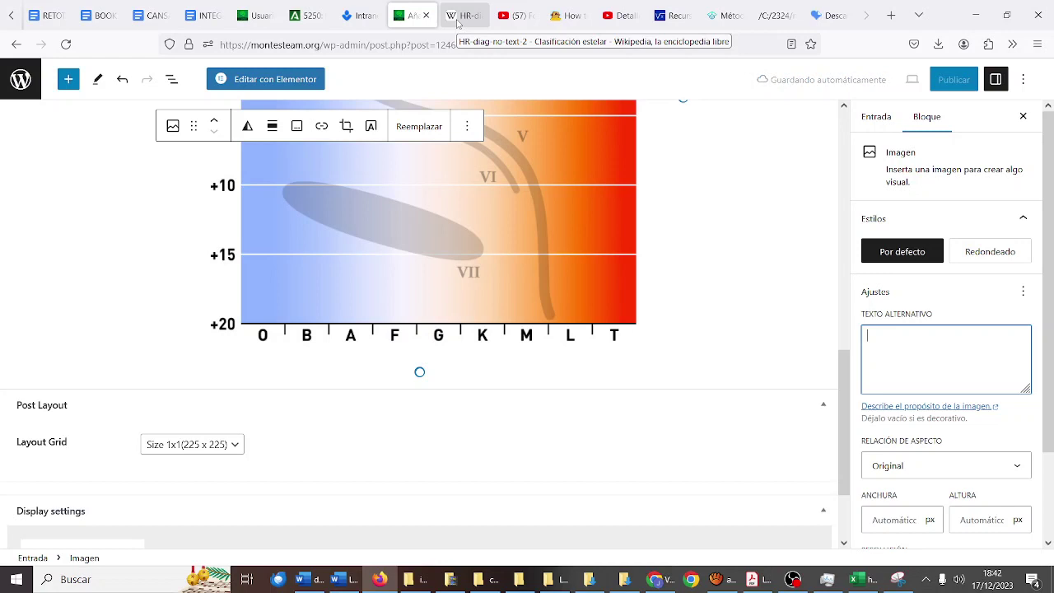
{"action": "left_click", "coordinate": [458, 17]}
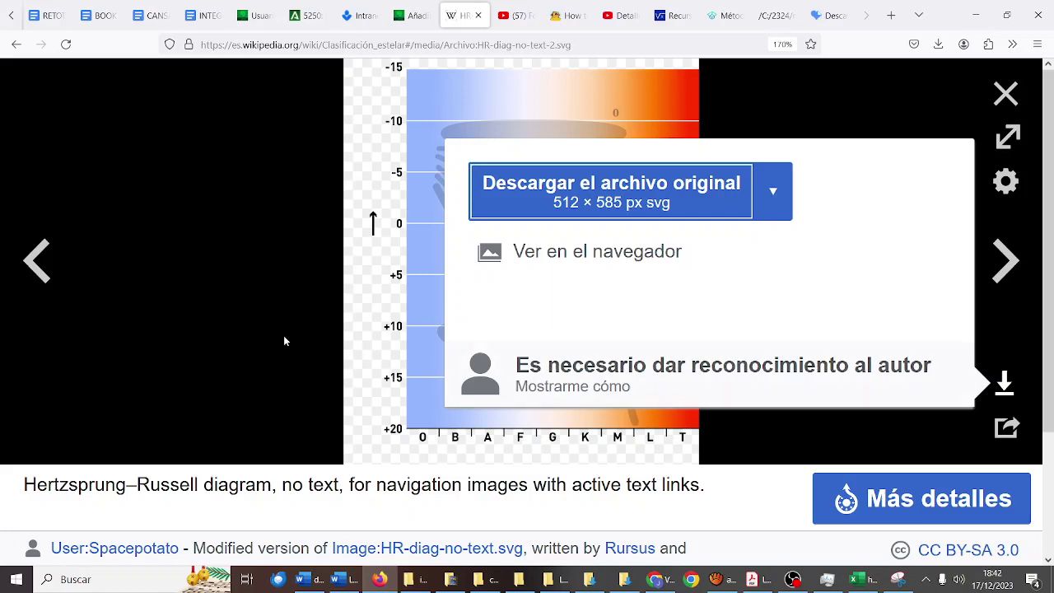
{"action": "left_click", "coordinate": [548, 386]}
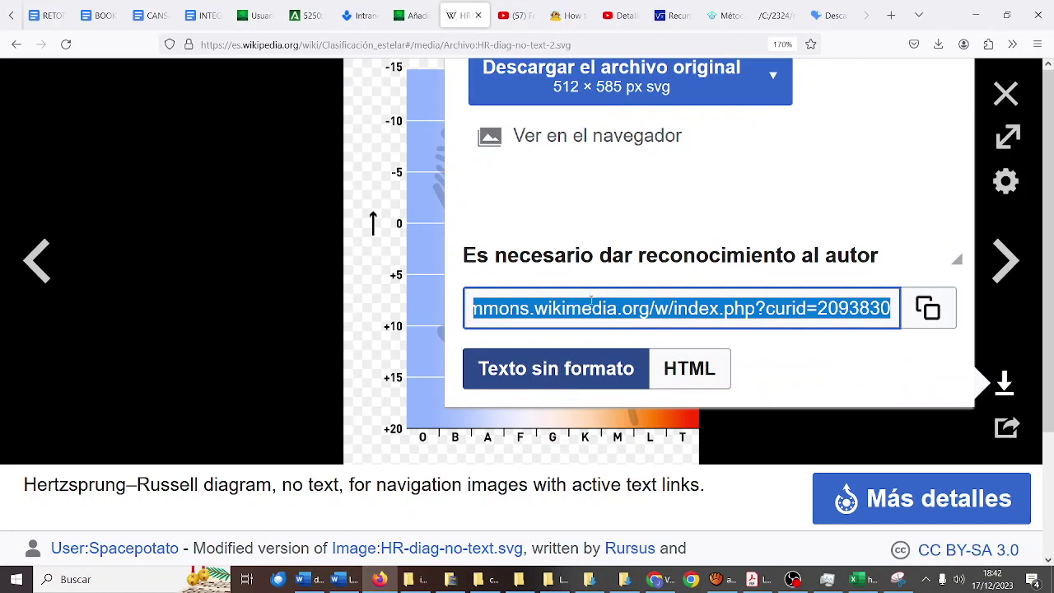
{"action": "left_click", "coordinate": [706, 370]}
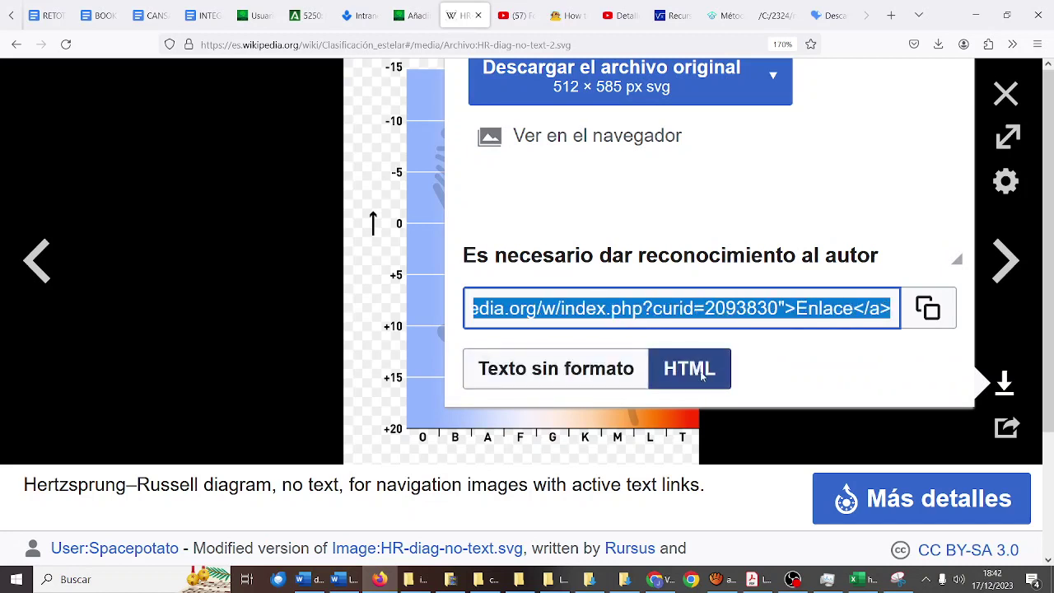
{"action": "left_click", "coordinate": [586, 378]}
{"action": "left_click", "coordinate": [690, 372]}
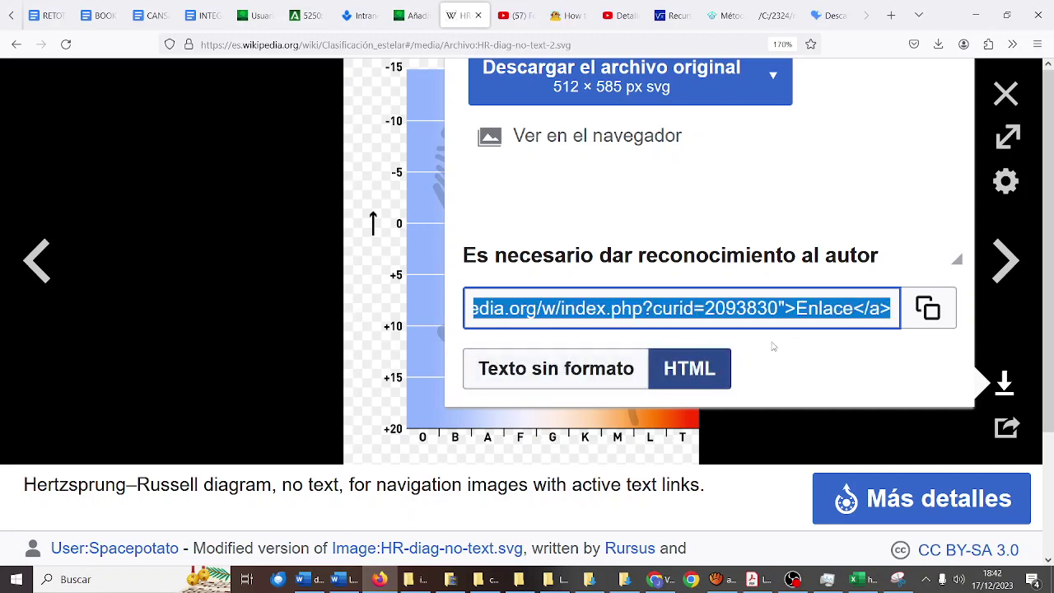
{"action": "left_click", "coordinate": [540, 380]}
{"action": "left_click", "coordinate": [677, 384]}
{"action": "left_click", "coordinate": [1006, 260]}
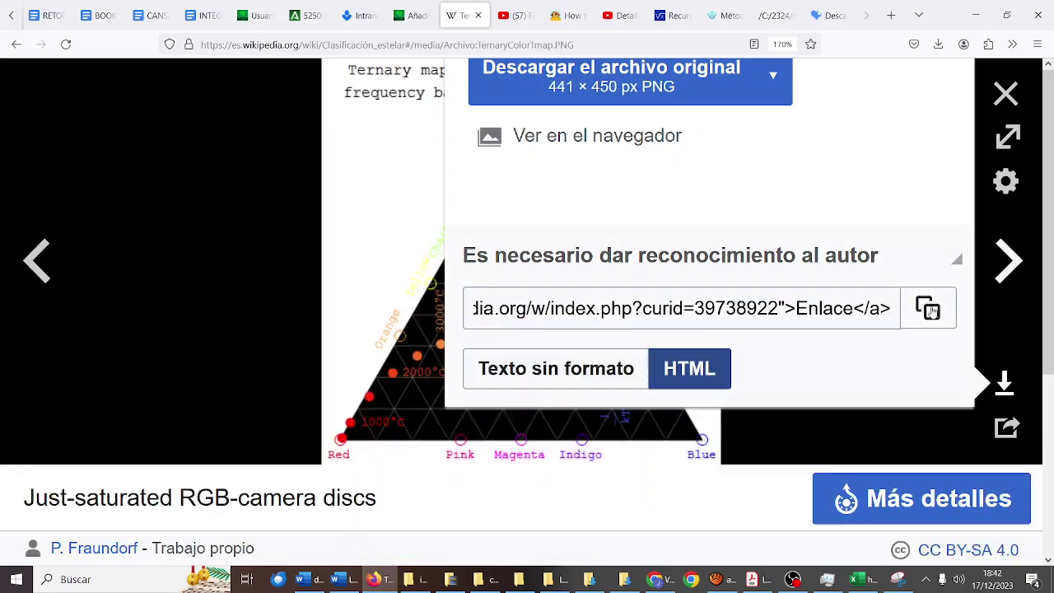
{"action": "left_click", "coordinate": [227, 307]}
{"action": "left_click", "coordinate": [38, 260]}
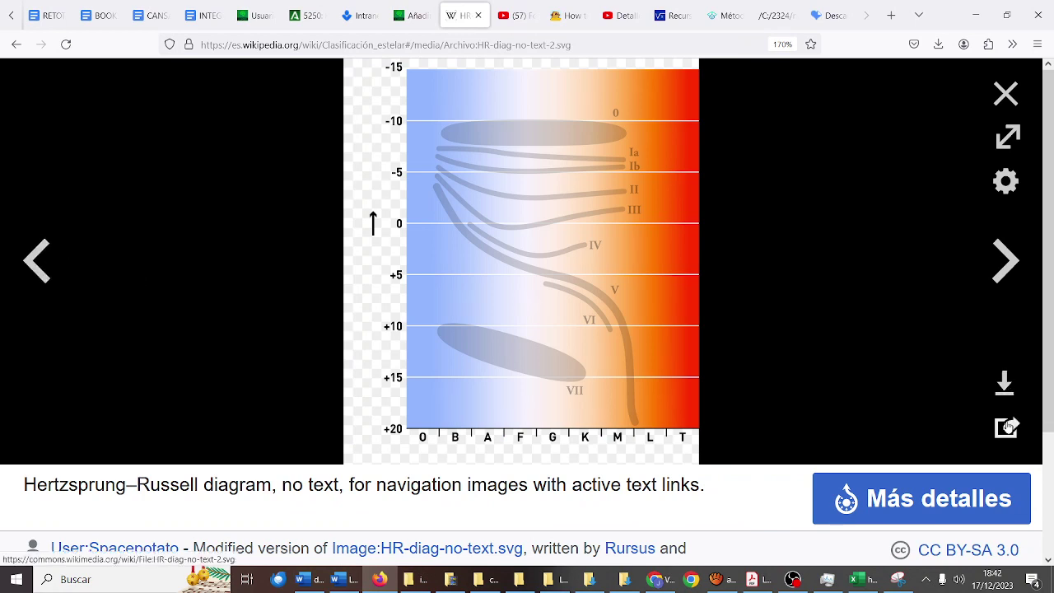
- Copy the diagram's description from the Wikipedia media viewer and paste it as the alternative text of the post's image block
{"action": "scroll", "coordinate": [681, 530], "scroll_direction": "down", "scroll_amount": 1}
{"action": "scroll", "coordinate": [680, 529], "scroll_direction": "down", "scroll_amount": 1}
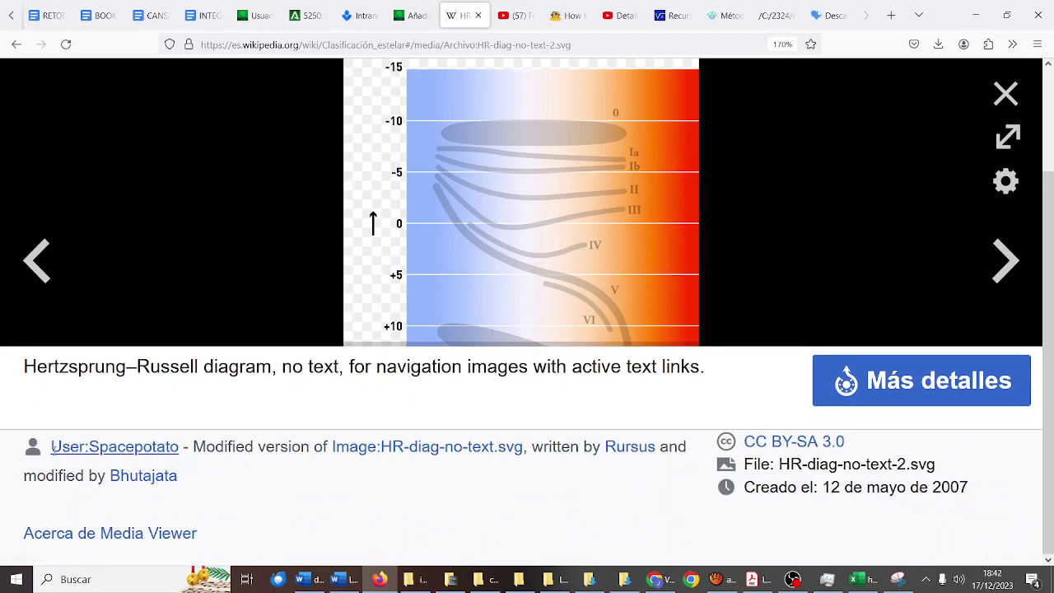
{"action": "left_click_drag", "start_coordinate": [25, 366], "coordinate": [751, 385]}
{"action": "key", "text": "ctrl+c"}
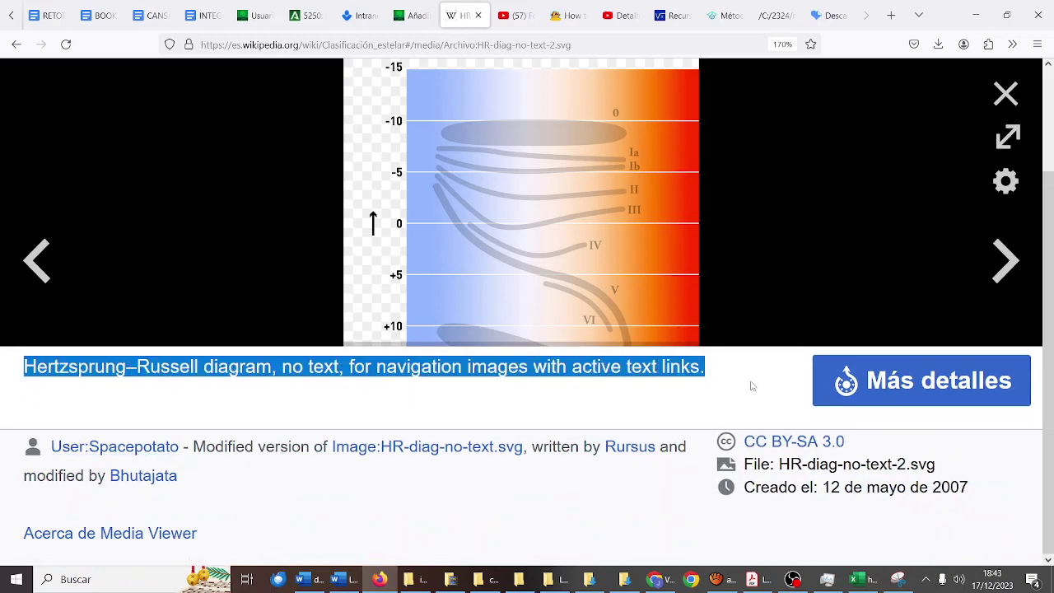
{"action": "left_click", "coordinate": [412, 15]}
{"action": "left_click", "coordinate": [919, 329]}
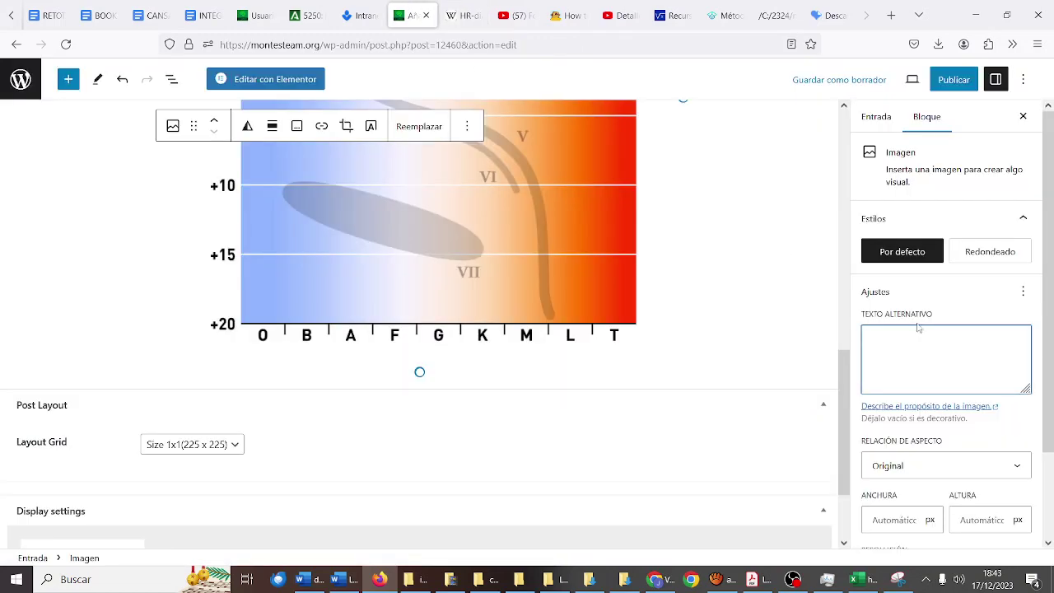
{"action": "key", "text": "ctrl+v"}
{"action": "scroll", "coordinate": [912, 345], "scroll_direction": "down", "scroll_amount": 3}
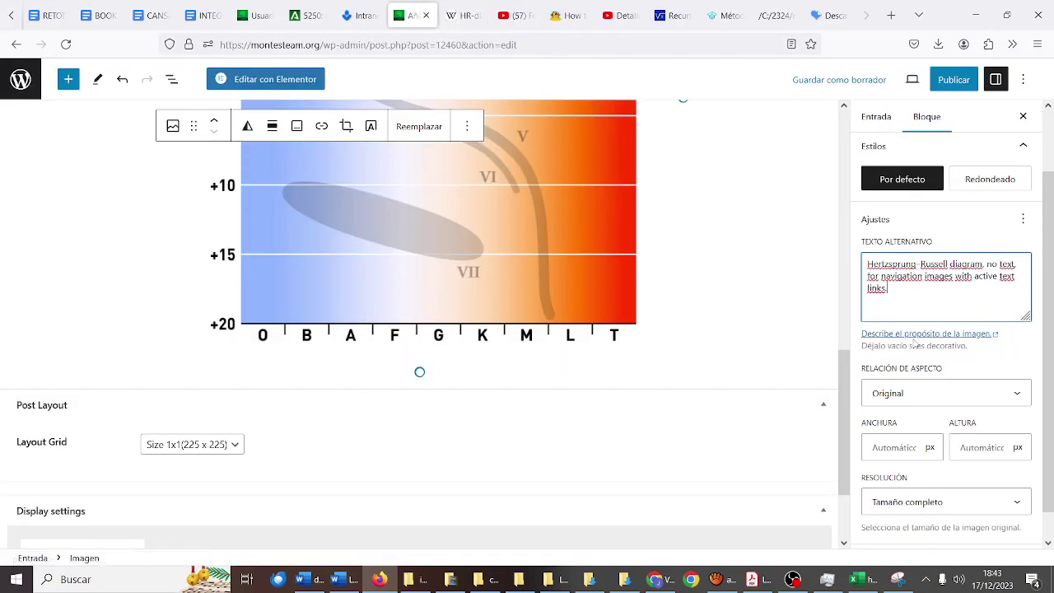
{"action": "scroll", "coordinate": [914, 345], "scroll_direction": "up", "scroll_amount": 2}
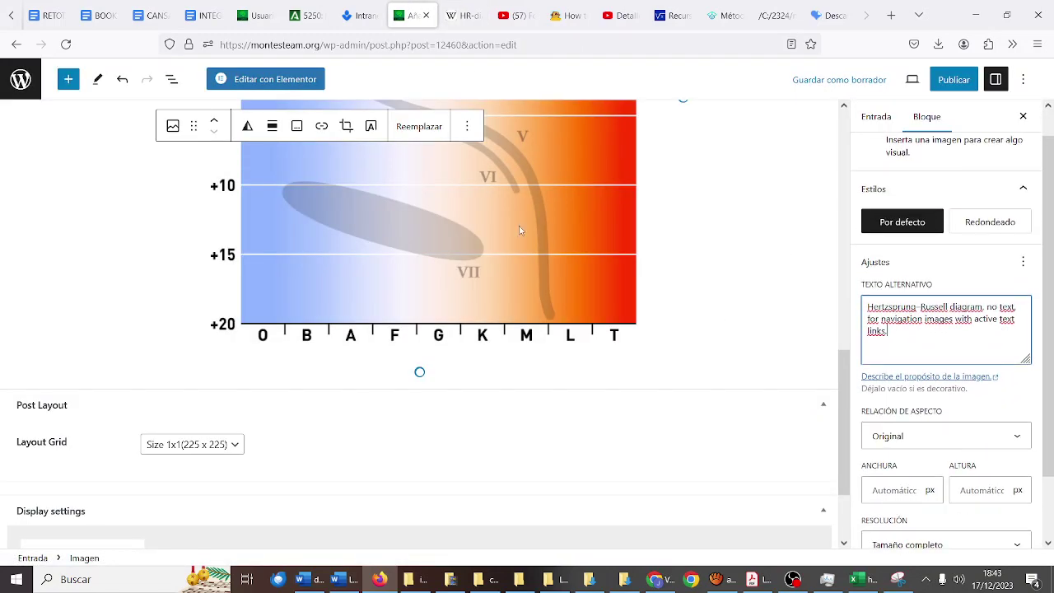
- Resize the diagram image to 768 × 800 px and expand the image block's advanced settings
{"action": "left_click_drag", "start_coordinate": [424, 371], "coordinate": [429, 367]}
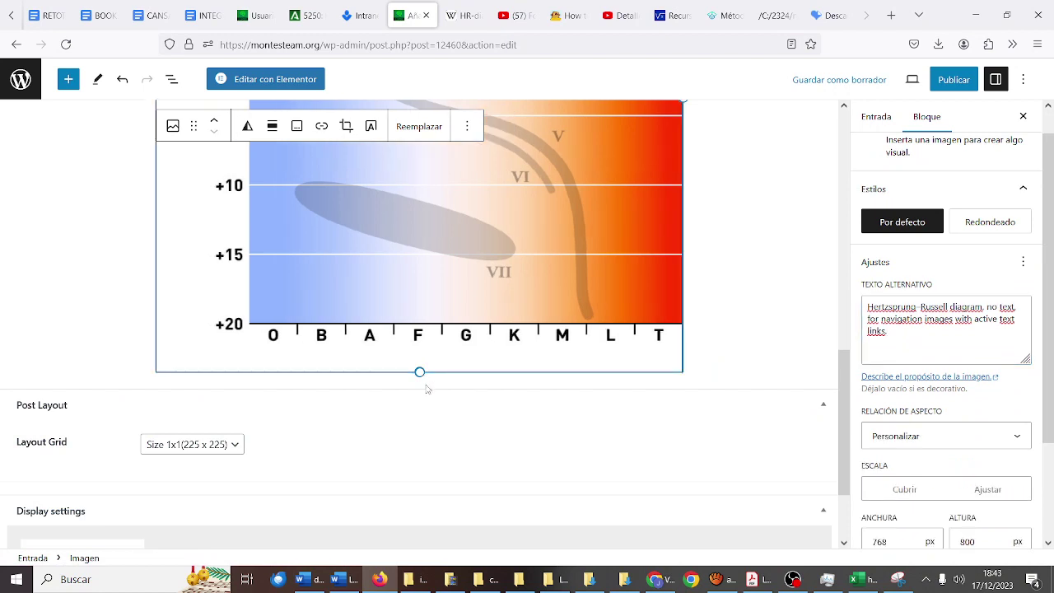
{"action": "left_click", "coordinate": [426, 384]}
{"action": "left_click", "coordinate": [603, 317]}
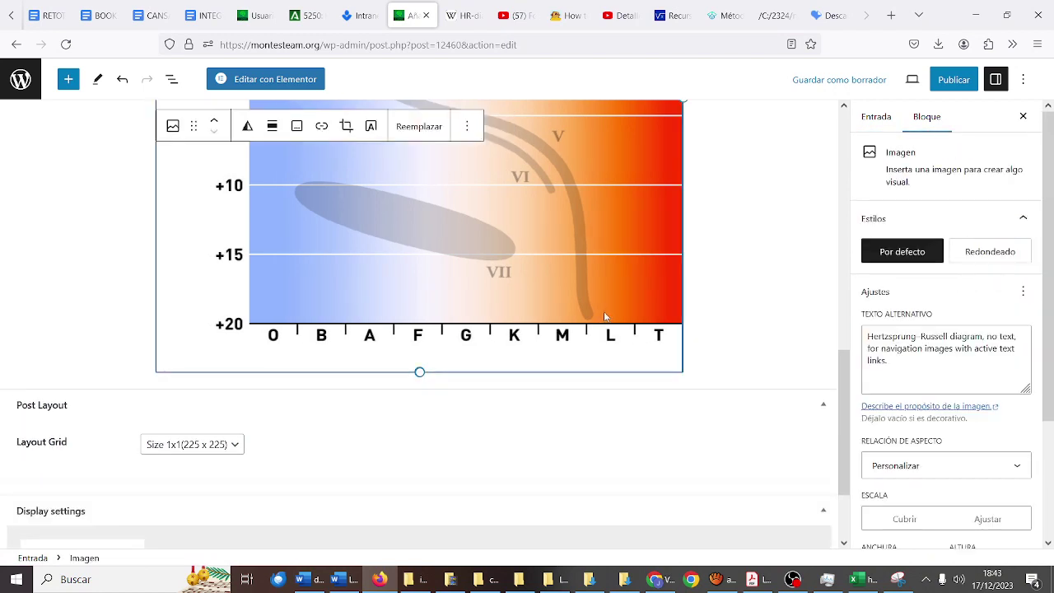
{"action": "scroll", "coordinate": [991, 318], "scroll_direction": "down", "scroll_amount": 3}
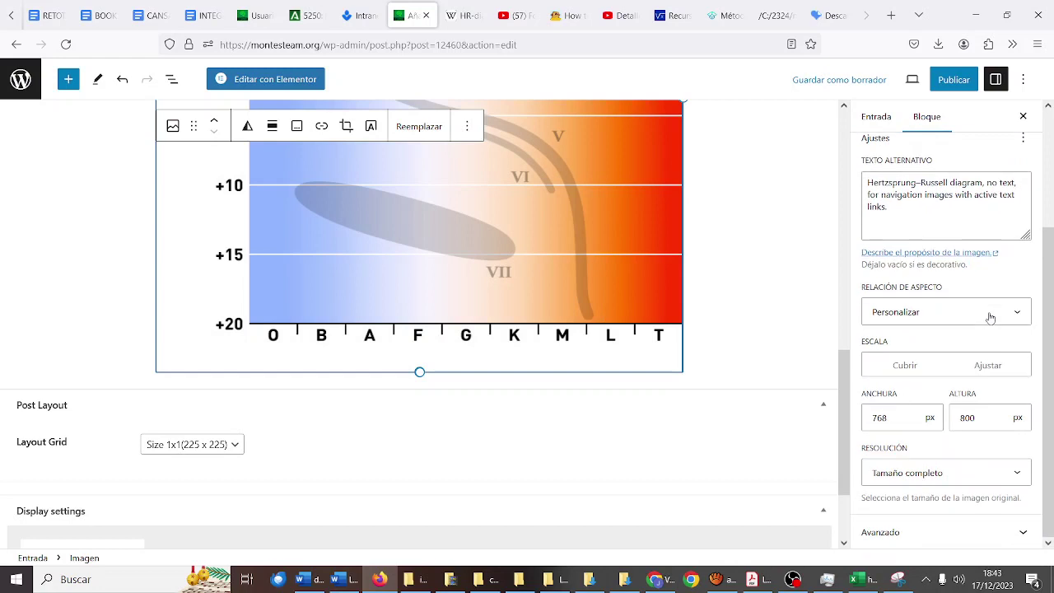
{"action": "left_click", "coordinate": [913, 532]}
{"action": "scroll", "coordinate": [957, 412], "scroll_direction": "down", "scroll_amount": 3}
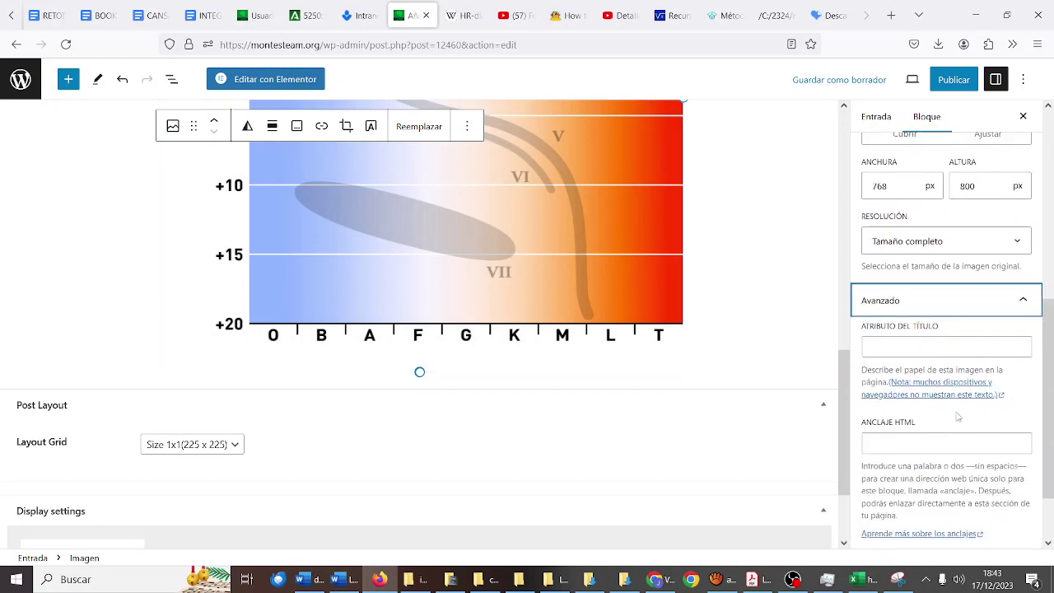
- Copy the author credit and CC BY-SA 3.0 licence from the Wikipedia media viewer and paste them into a new paragraph below the image
{"action": "left_click", "coordinate": [505, 373]}
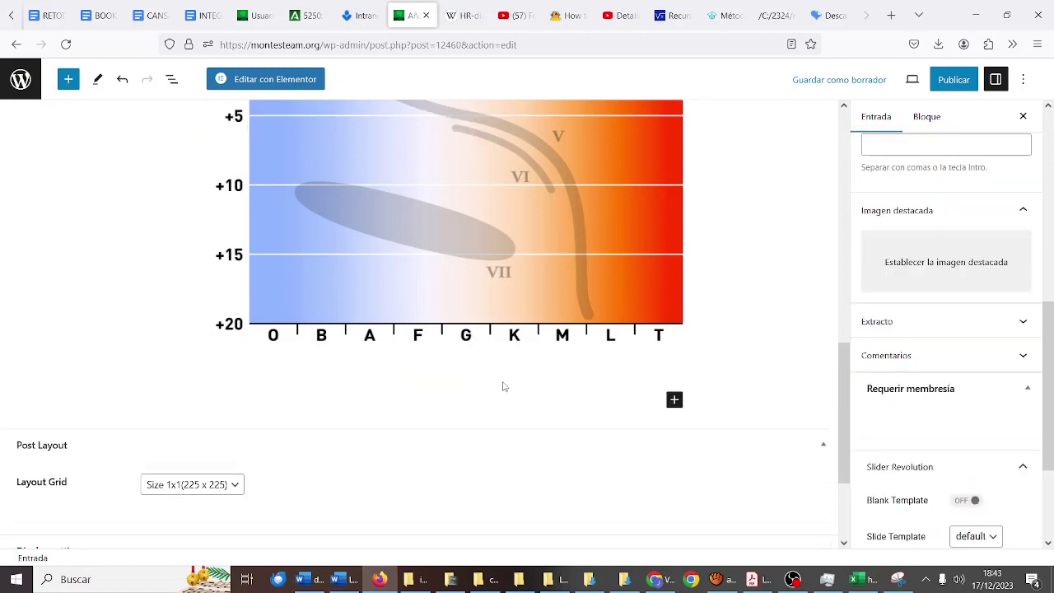
{"action": "left_click", "coordinate": [497, 394]}
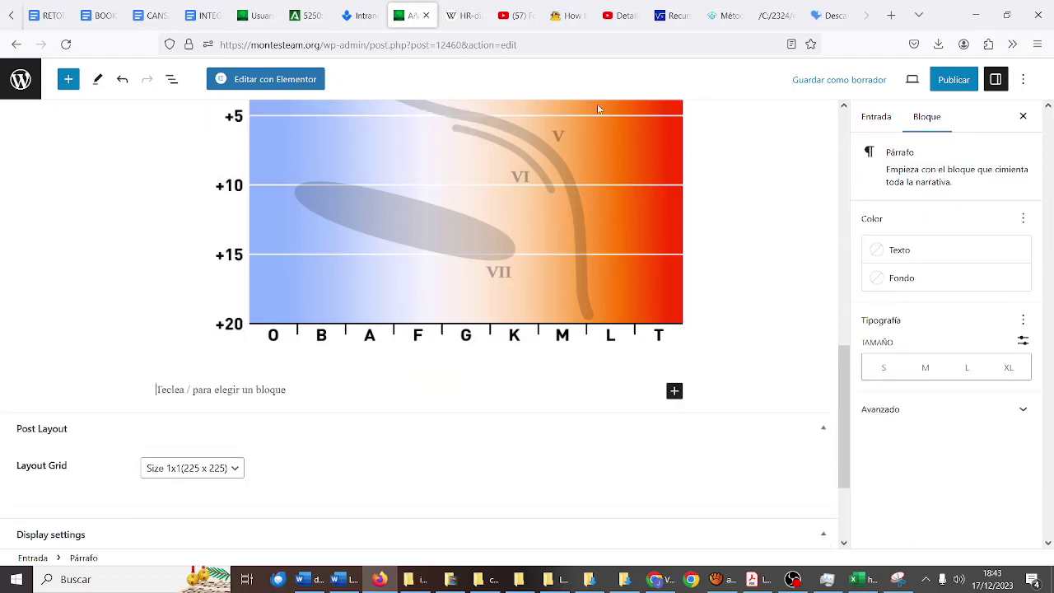
{"action": "left_click", "coordinate": [464, 15]}
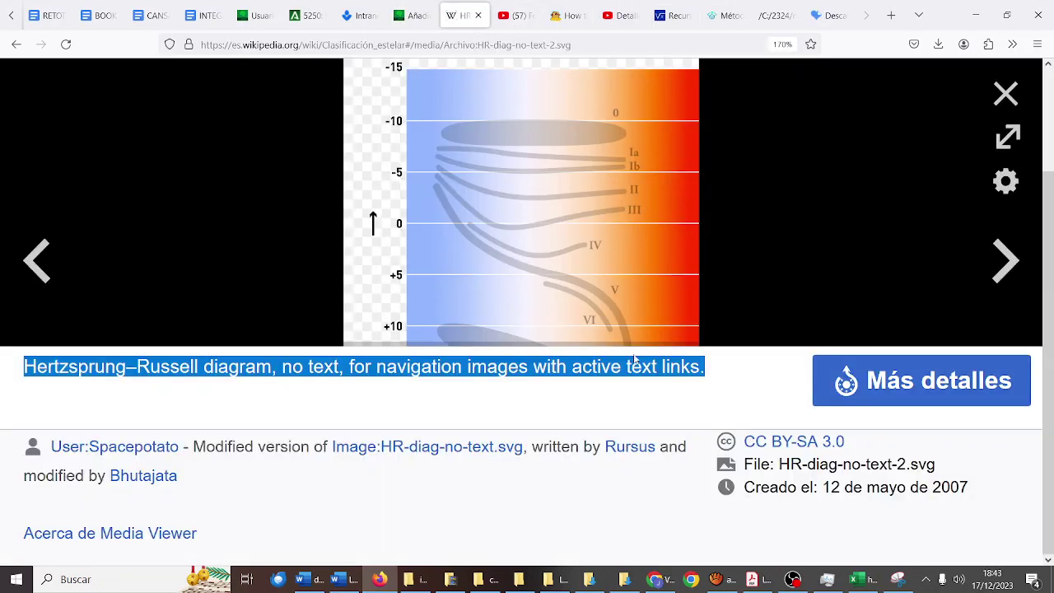
{"action": "left_click_drag", "start_coordinate": [51, 446], "coordinate": [849, 444]}
{"action": "key", "text": "ctrl+c"}
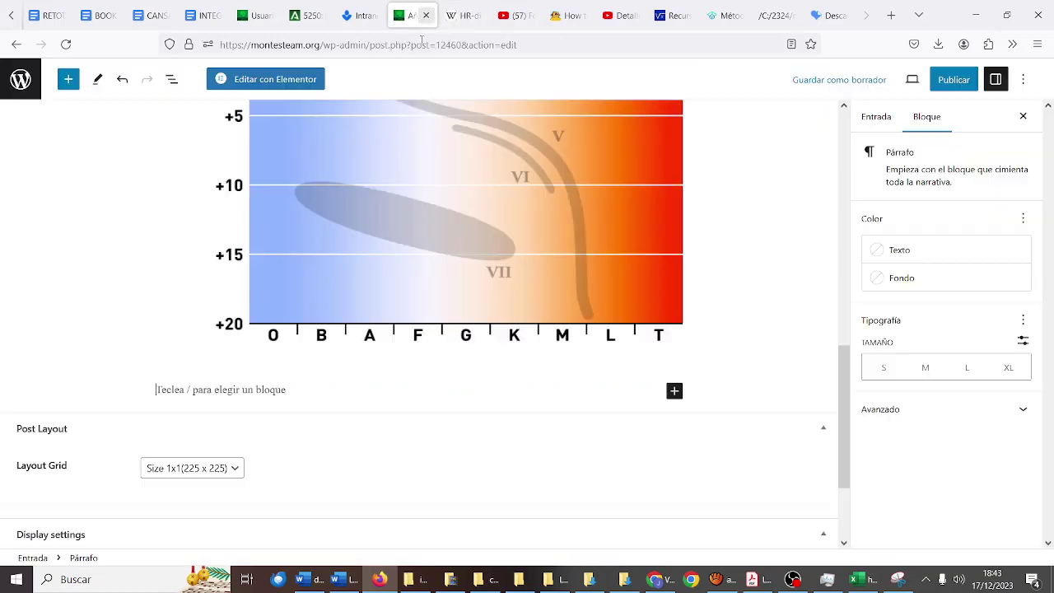
{"action": "left_click", "coordinate": [420, 18]}
{"action": "type", "text": "Image:HR-diag-no-text.svg, written by Rursus and modified by Bhutajata CC BY-SA 3.0"}
{"action": "left_click", "coordinate": [689, 395]}
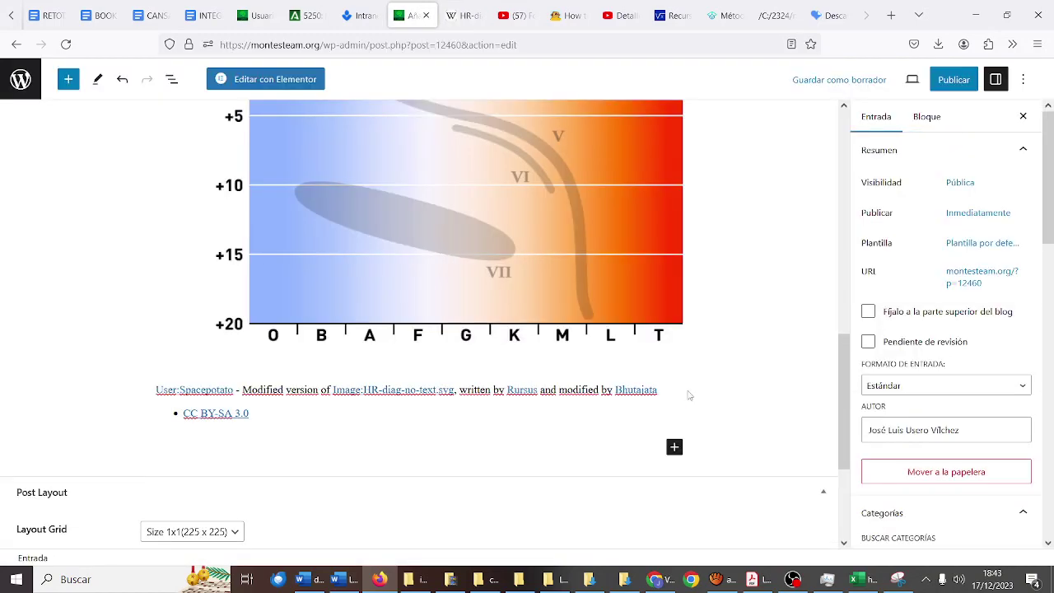
- Remove the CC BY-SA 3.0 list item below the attribution paragraph
{"action": "left_click", "coordinate": [185, 414]}
{"action": "key", "text": "BackSpace"}
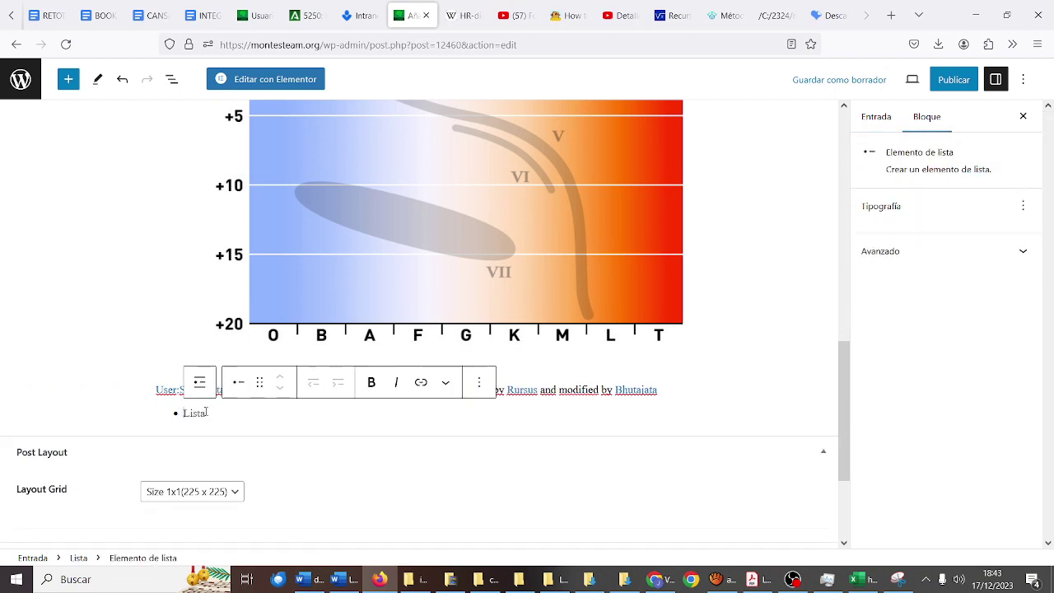
{"action": "key", "text": "BackSpace"}
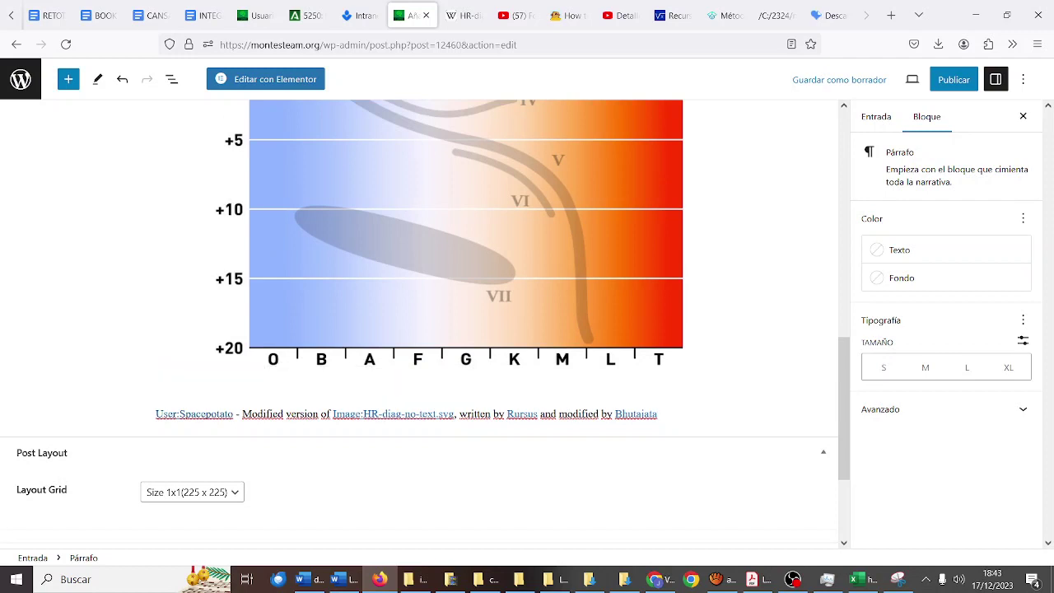
- Copy the selected author credit and CC BY-SA 3.0 licence from Wikipedia again and paste them after the existing attribution in the post
{"action": "left_click", "coordinate": [455, 18]}
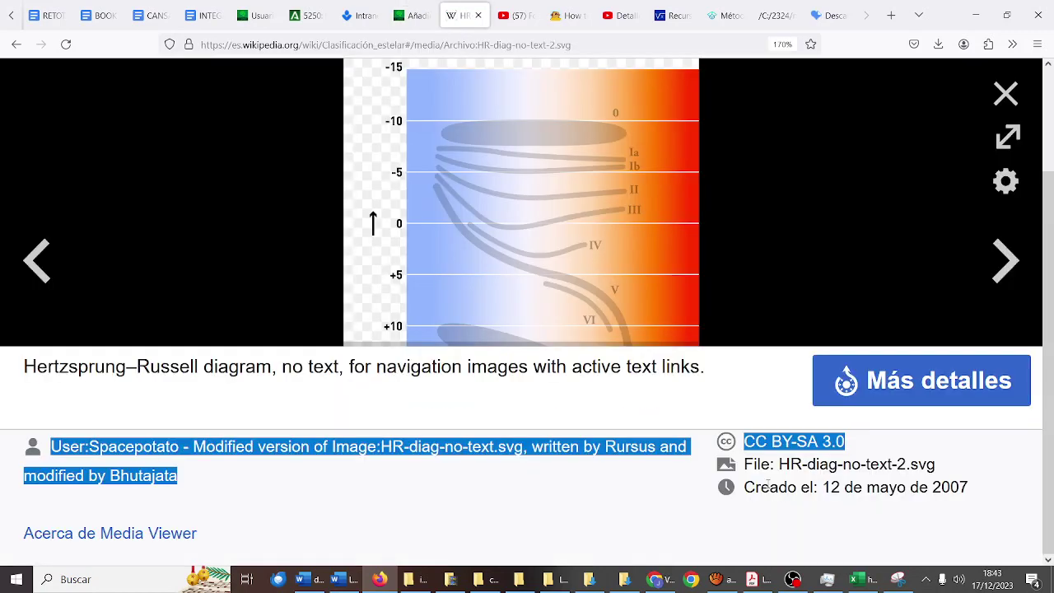
{"action": "right_click", "coordinate": [774, 445]}
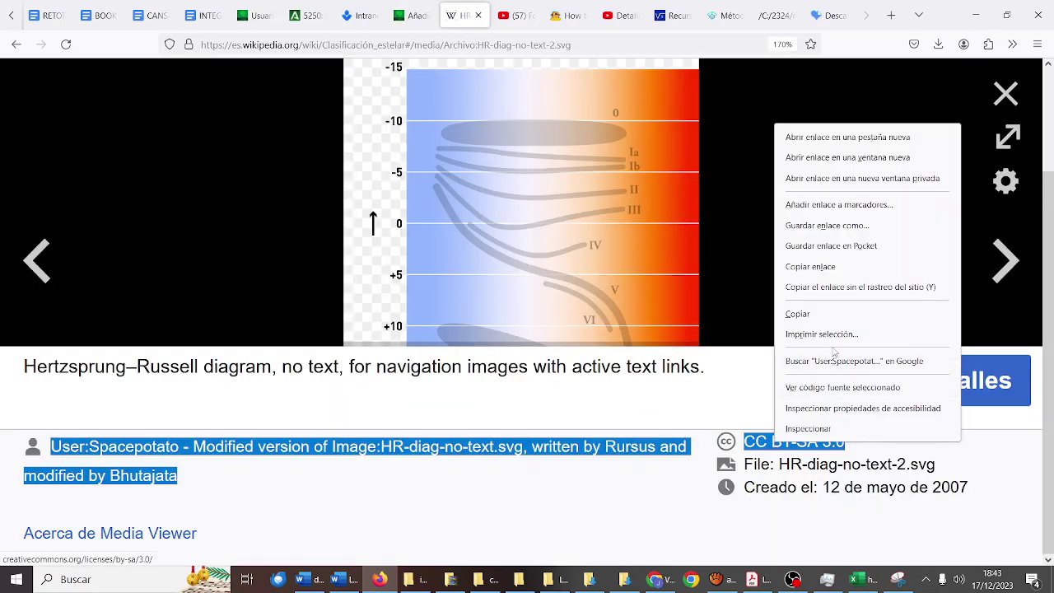
{"action": "left_click", "coordinate": [803, 314]}
{"action": "left_click", "coordinate": [411, 14]}
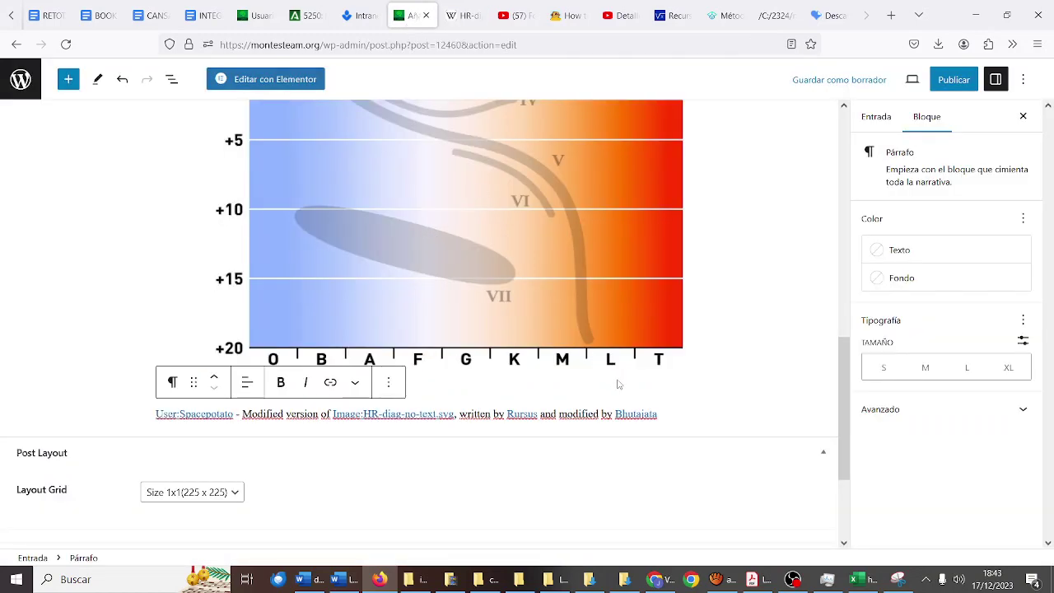
{"action": "key", "text": "ctrl+v"}
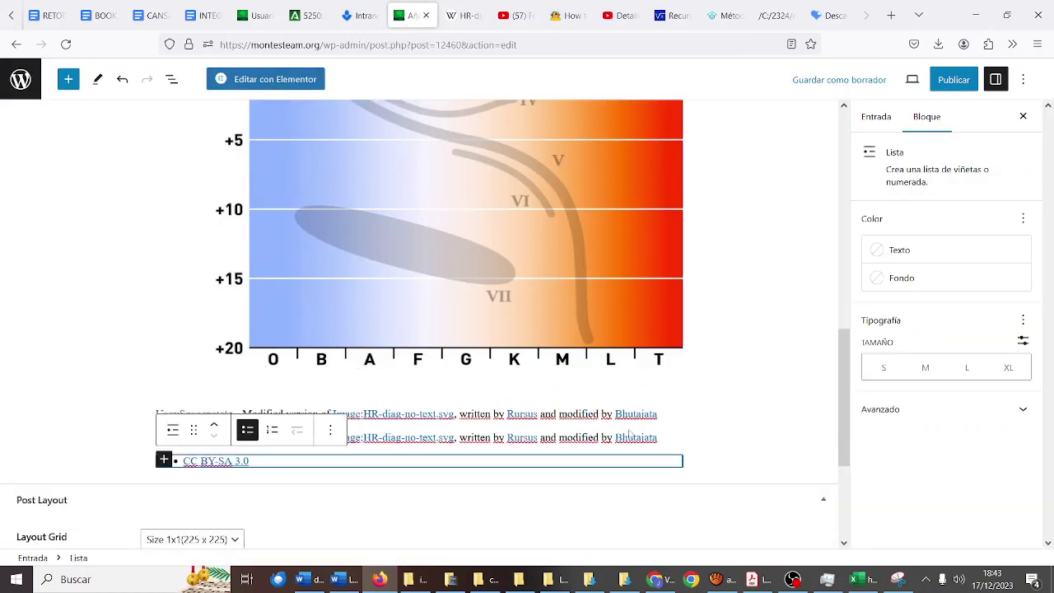
- Delete the duplicate author credit above the CC BY-SA 3.0 list item, including the leftover characters of the last name
{"action": "left_click", "coordinate": [658, 450]}
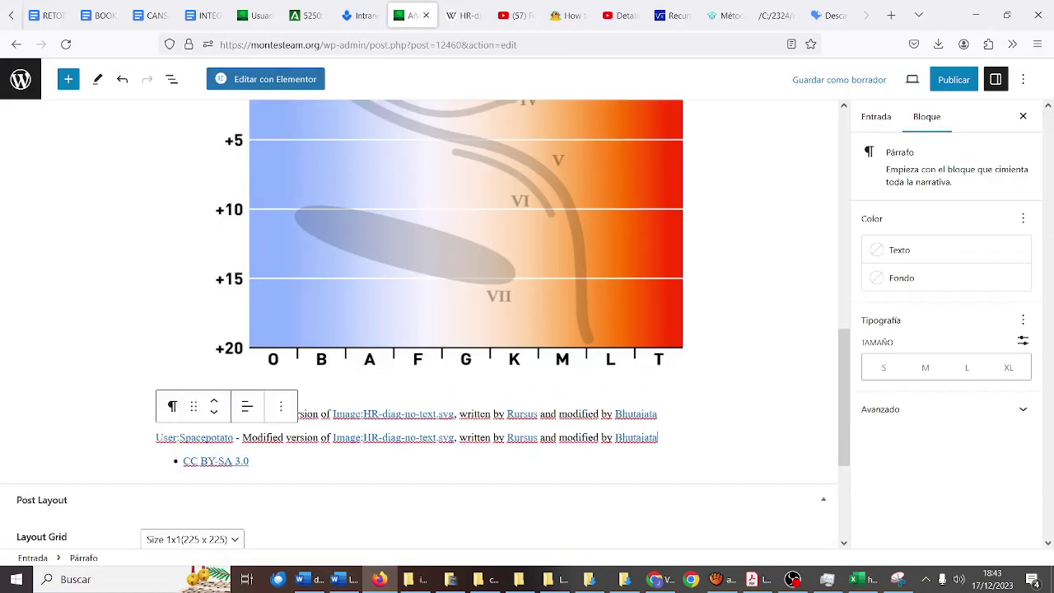
{"action": "left_click_drag", "start_coordinate": [658, 438], "coordinate": [141, 430]}
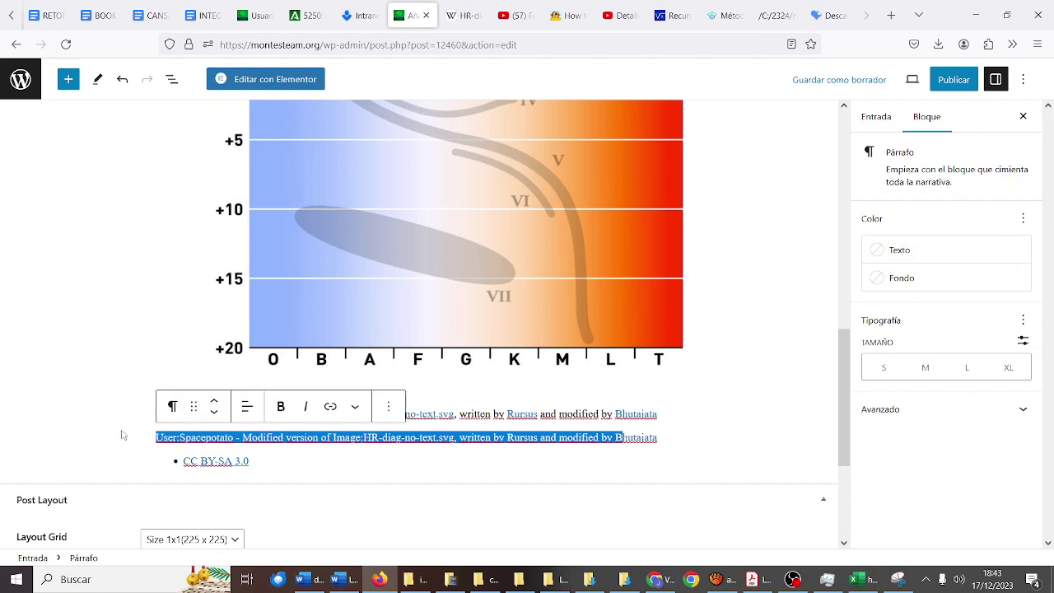
{"action": "key", "text": "BackSpace"}
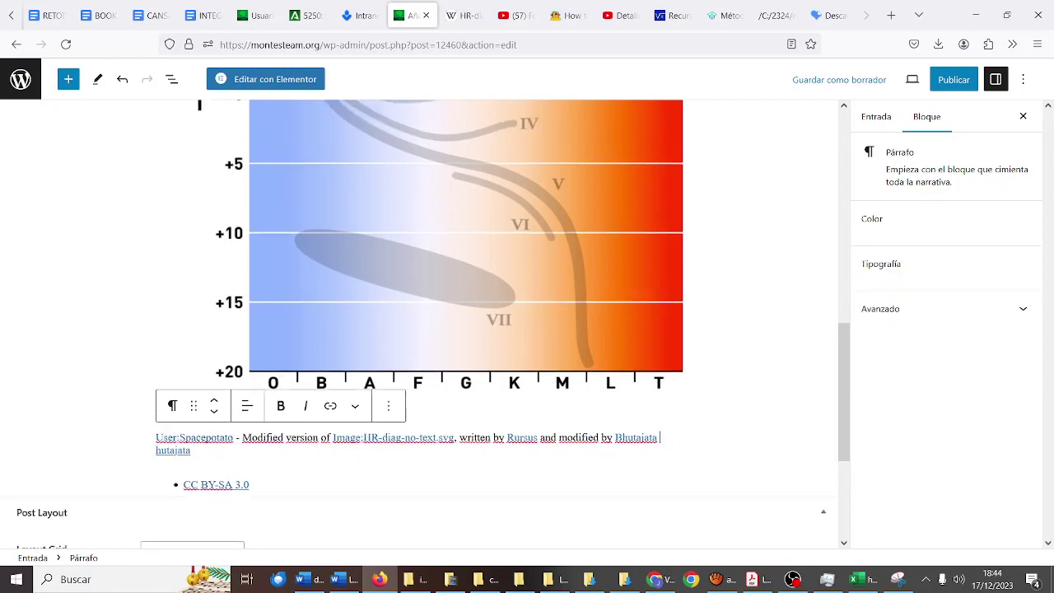
{"action": "key", "text": "BackSpace"}
{"action": "key", "text": "Delete"}
{"action": "key", "text": "Delete"}
{"action": "key", "text": "Delete"}
{"action": "key", "text": "Delete"}
{"action": "key", "text": "Delete"}
{"action": "key", "text": "Delete"}
{"action": "key", "text": "Delete"}
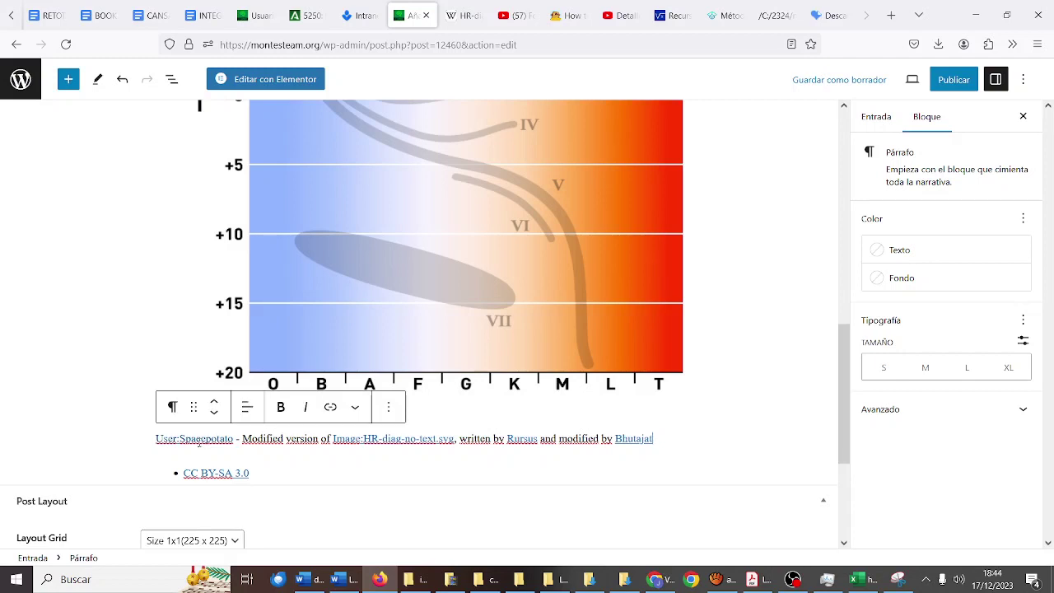
{"action": "triple_click", "coordinate": [198, 442]}
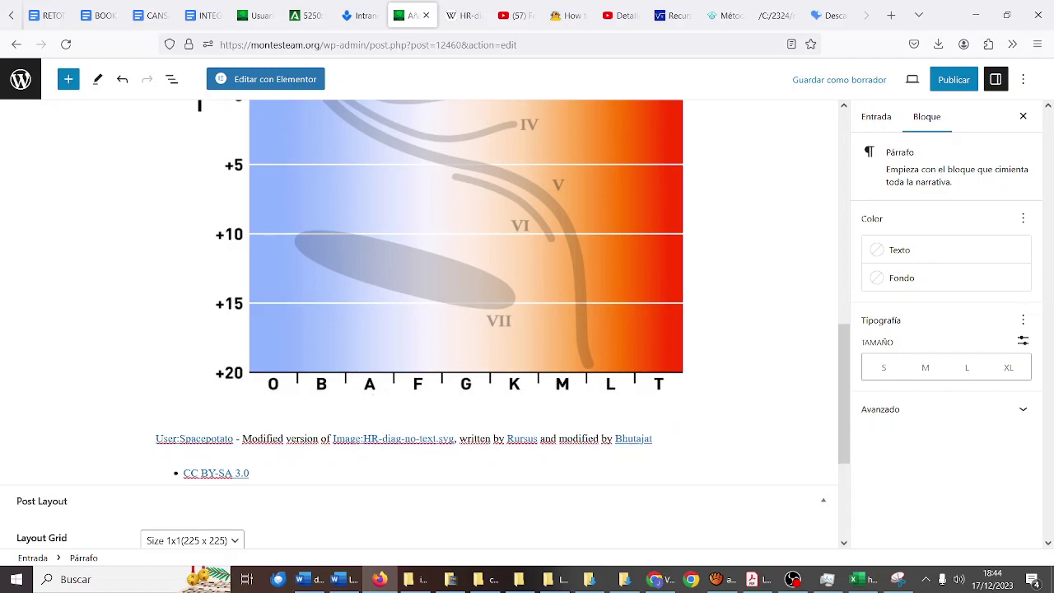
{"action": "scroll", "coordinate": [176, 423], "scroll_direction": "down", "scroll_amount": 2}
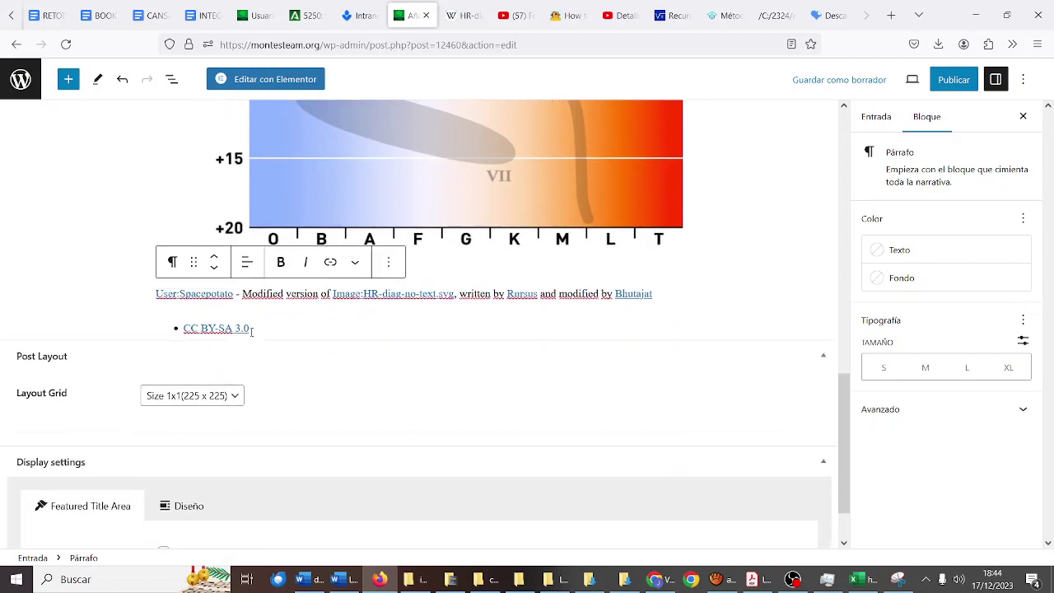
{"action": "left_click", "coordinate": [254, 327]}
{"action": "left_click_drag", "start_coordinate": [224, 328], "coordinate": [173, 328]}
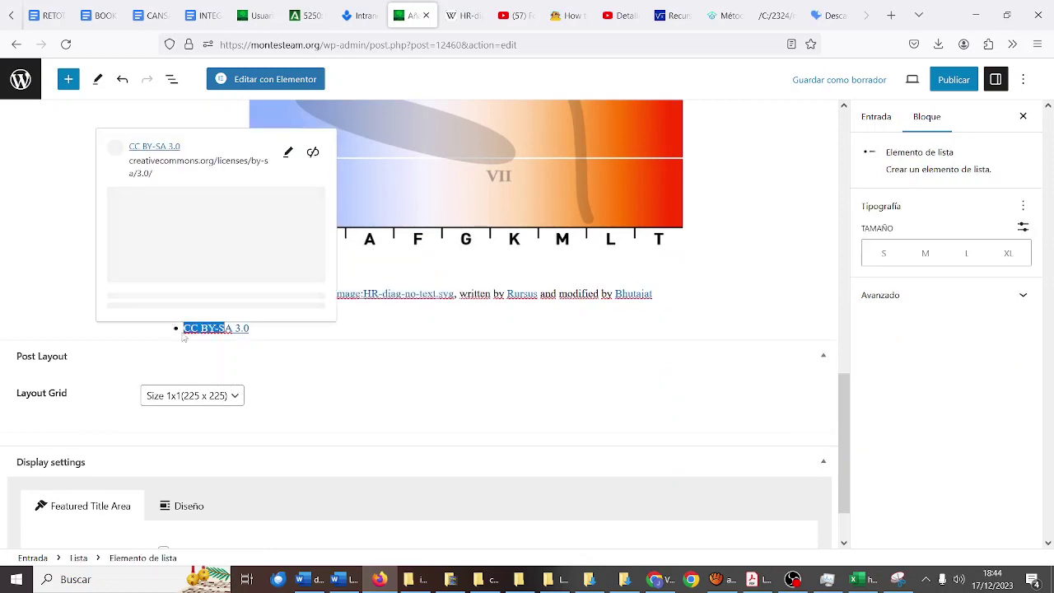
{"action": "left_click", "coordinate": [258, 332]}
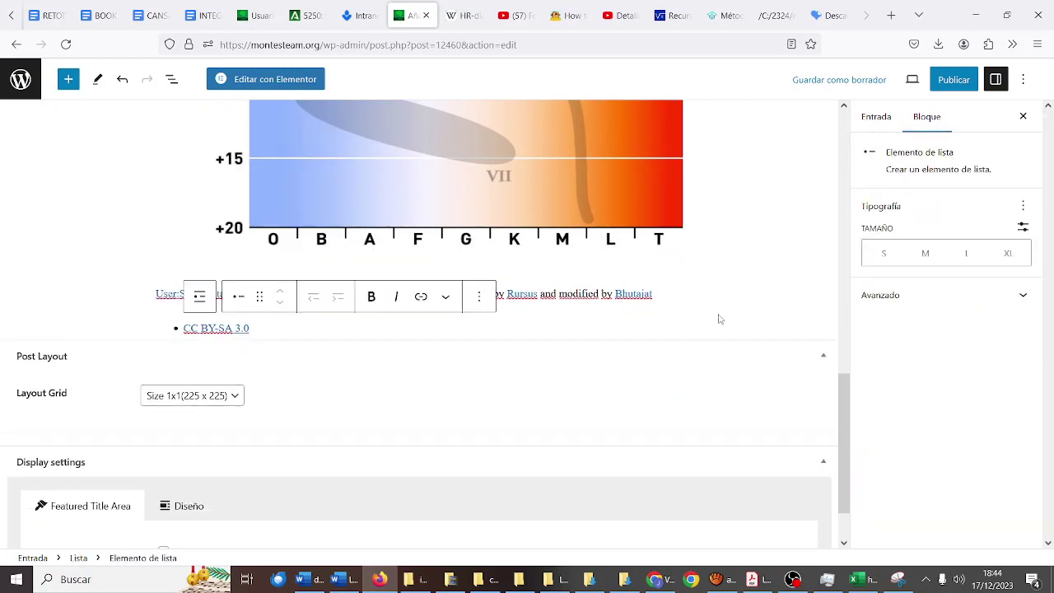
{"action": "left_click", "coordinate": [666, 293]}
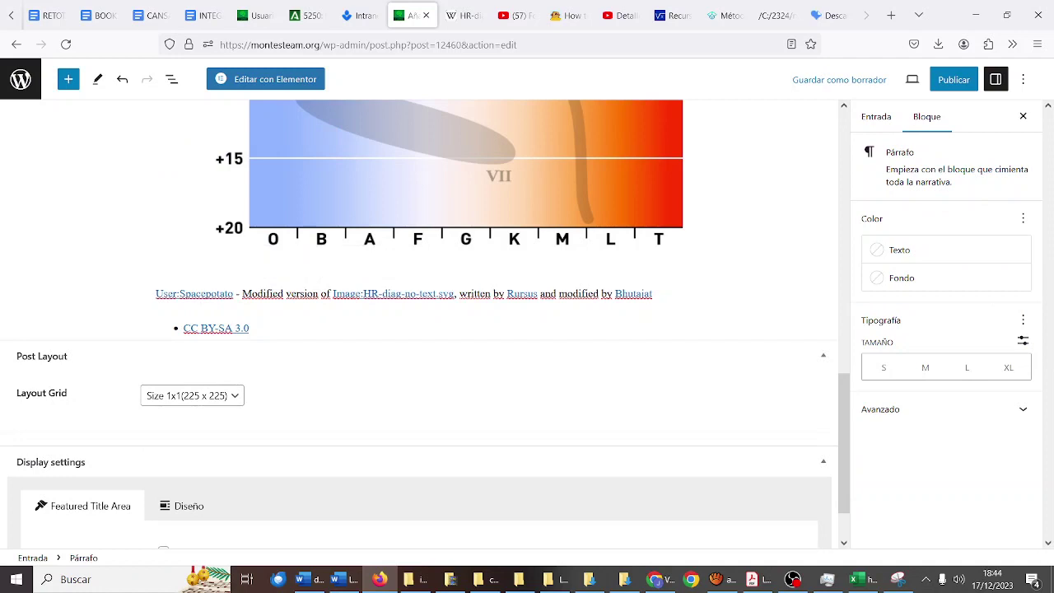
{"action": "type", "text": "CC BY"}
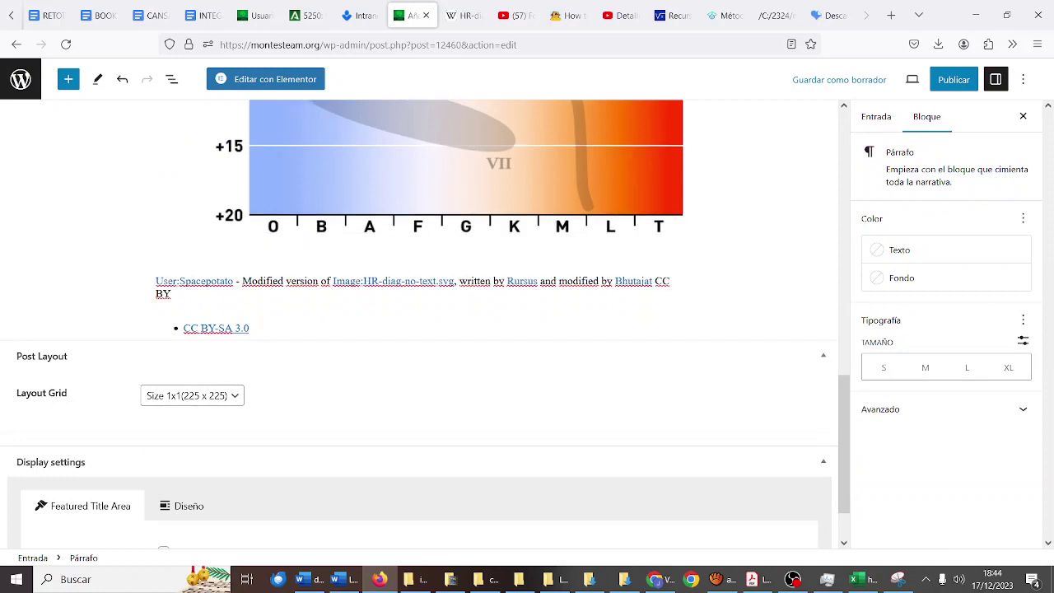
{"action": "key", "text": "BackSpace"}
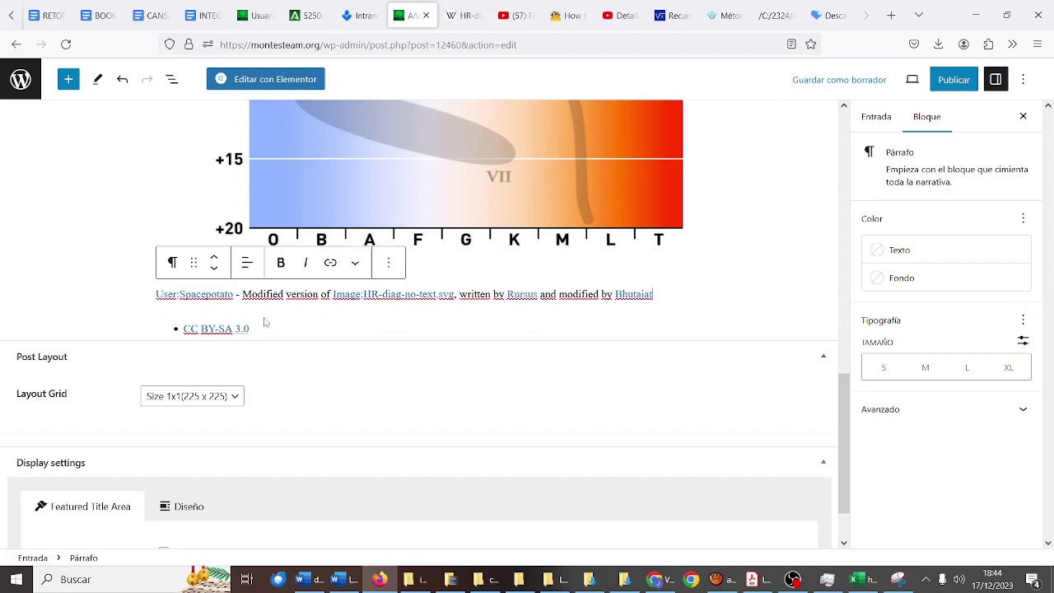
- Move the linked CC BY-SA 3.0 licence text from the list item to the end of the attribution paragraph
{"action": "left_click_drag", "start_coordinate": [249, 330], "coordinate": [185, 327]}
{"action": "key", "text": "ctrl+c"}
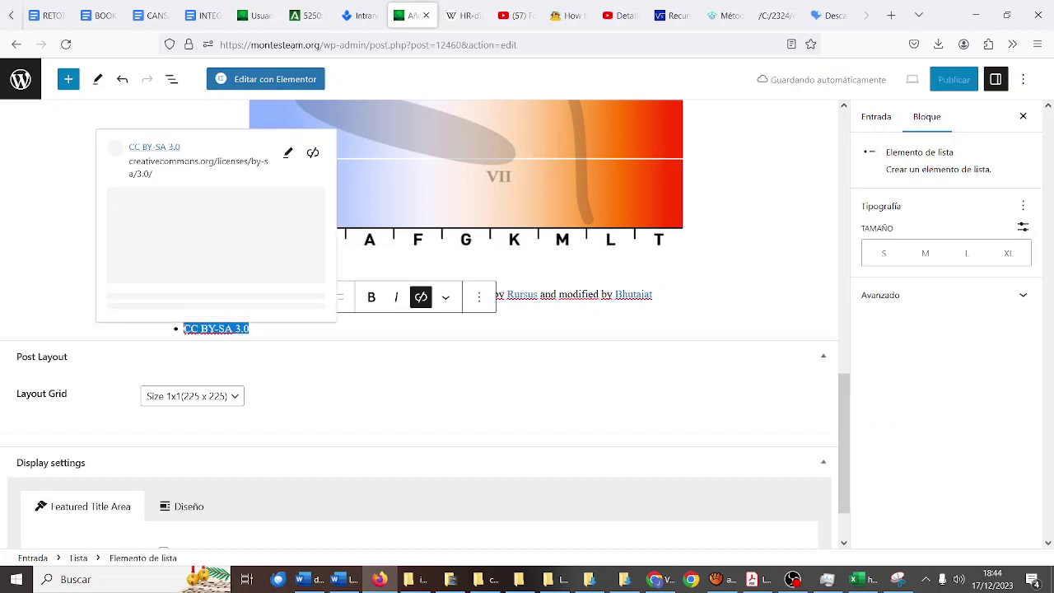
{"action": "key", "text": "BackSpace"}
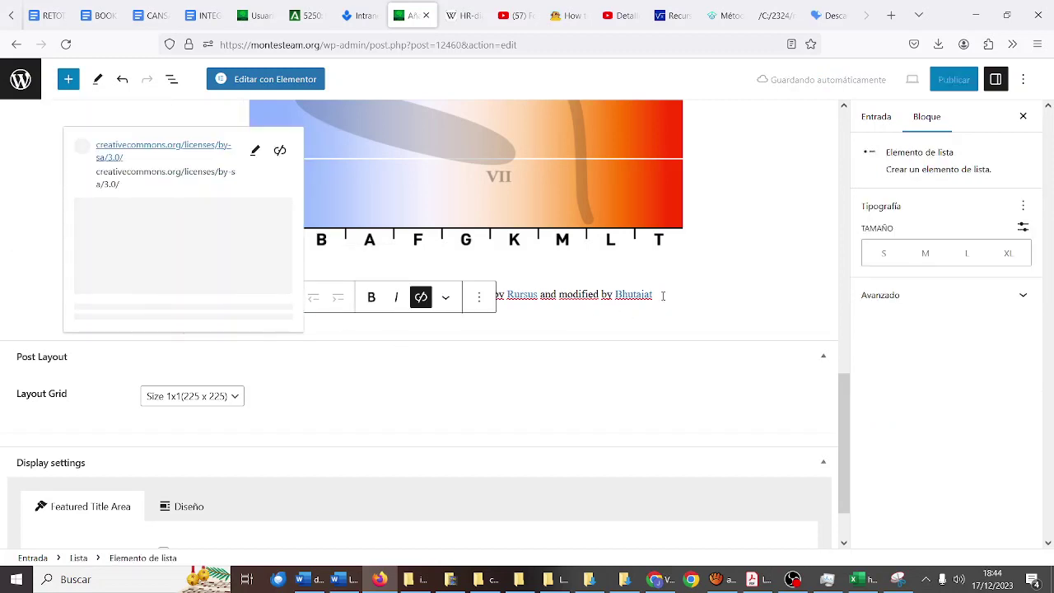
{"action": "left_click", "coordinate": [662, 294]}
{"action": "key", "text": "ctrl+v"}
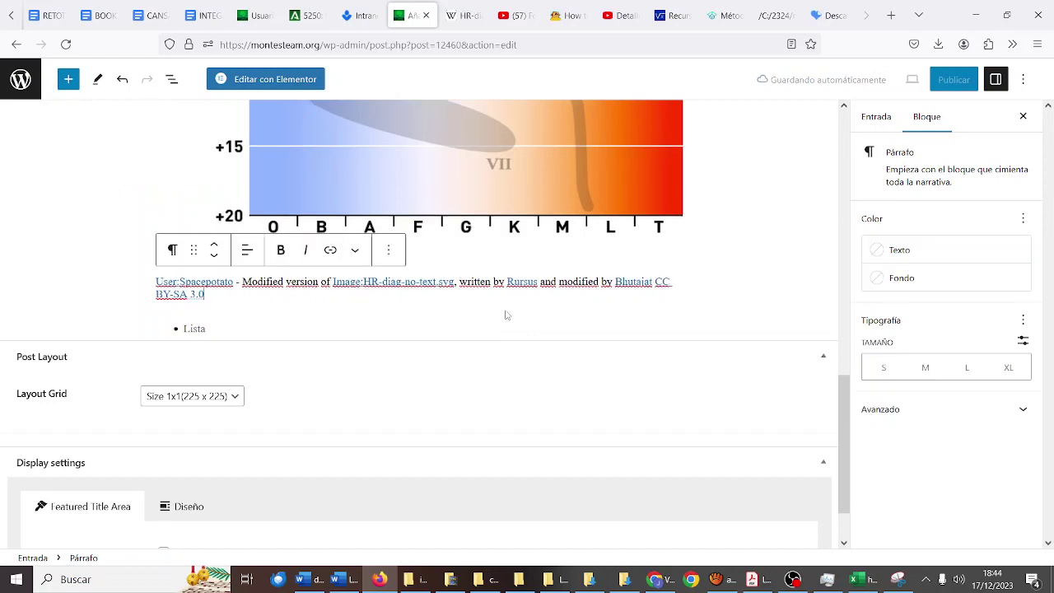
- Remove the empty list item below the attribution, leaving an empty paragraph block in its place
{"action": "left_click", "coordinate": [221, 330]}
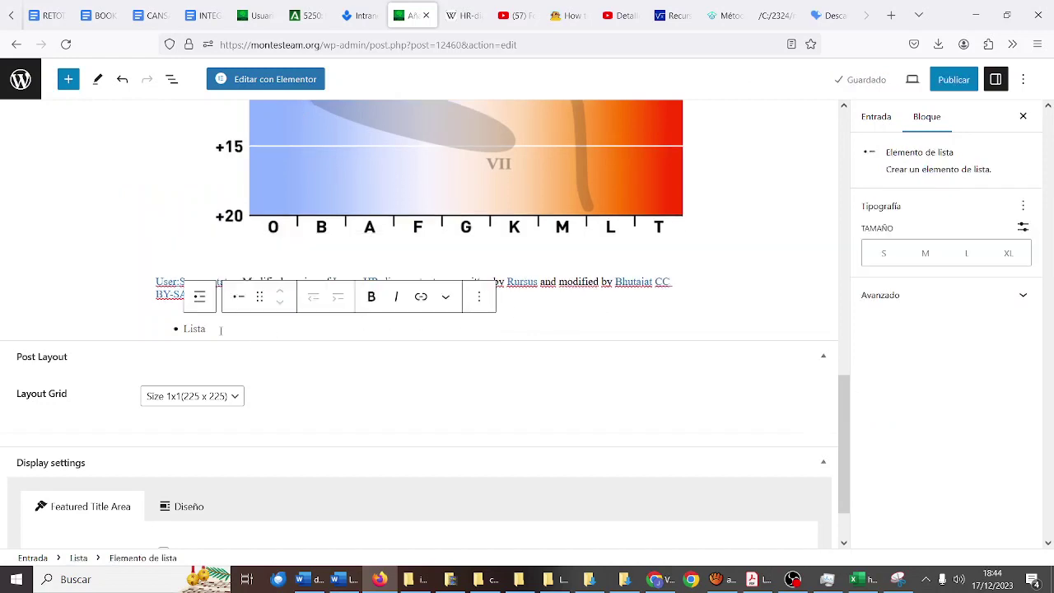
{"action": "key", "text": "BackSpace"}
{"action": "key", "text": "Return"}
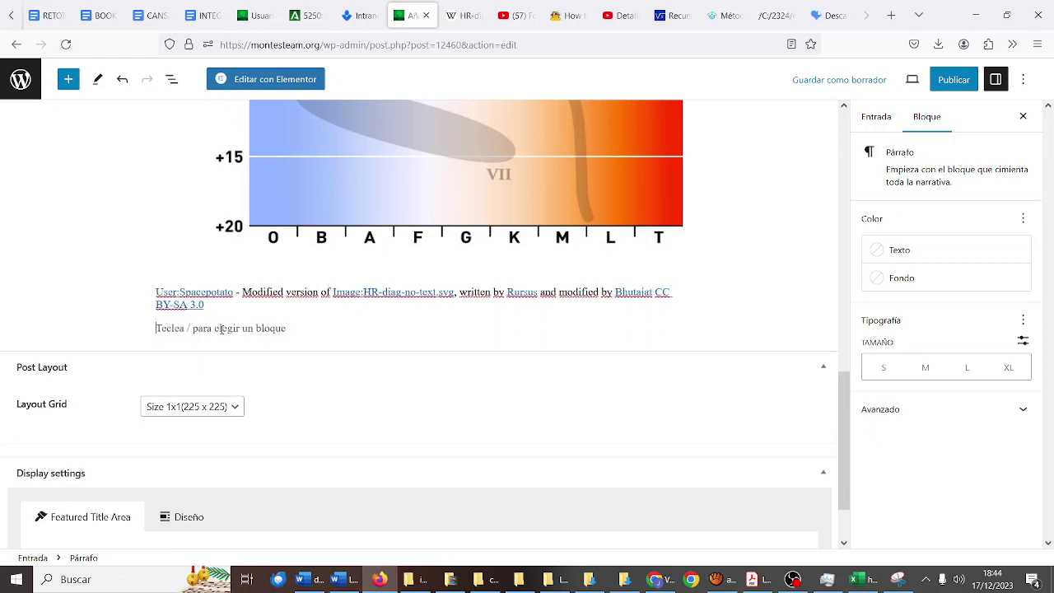
{"action": "scroll", "coordinate": [303, 188], "scroll_direction": "up", "scroll_amount": 7}
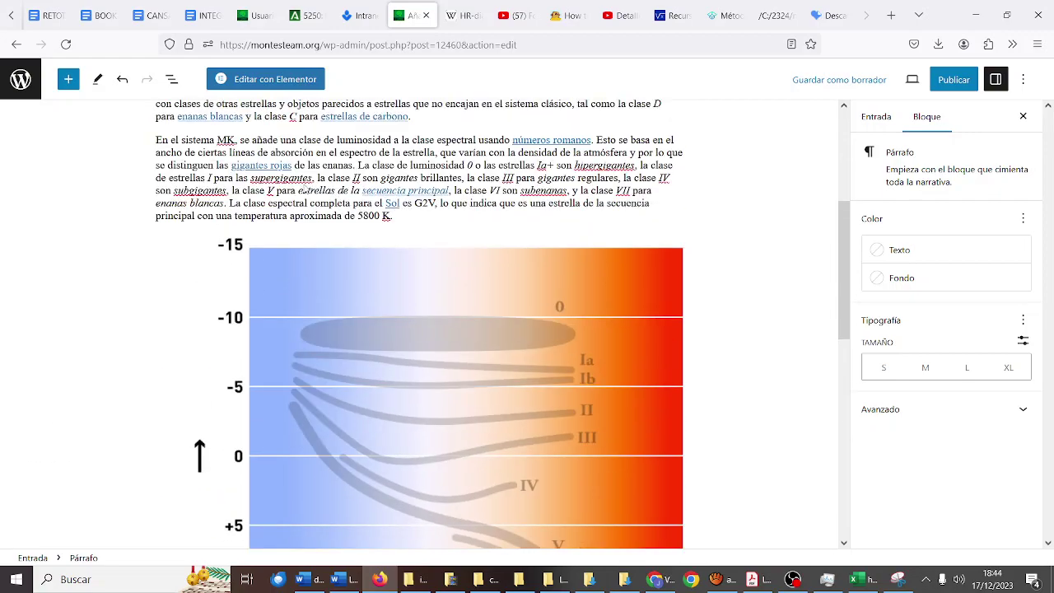
{"action": "scroll", "coordinate": [304, 189], "scroll_direction": "down", "scroll_amount": 7}
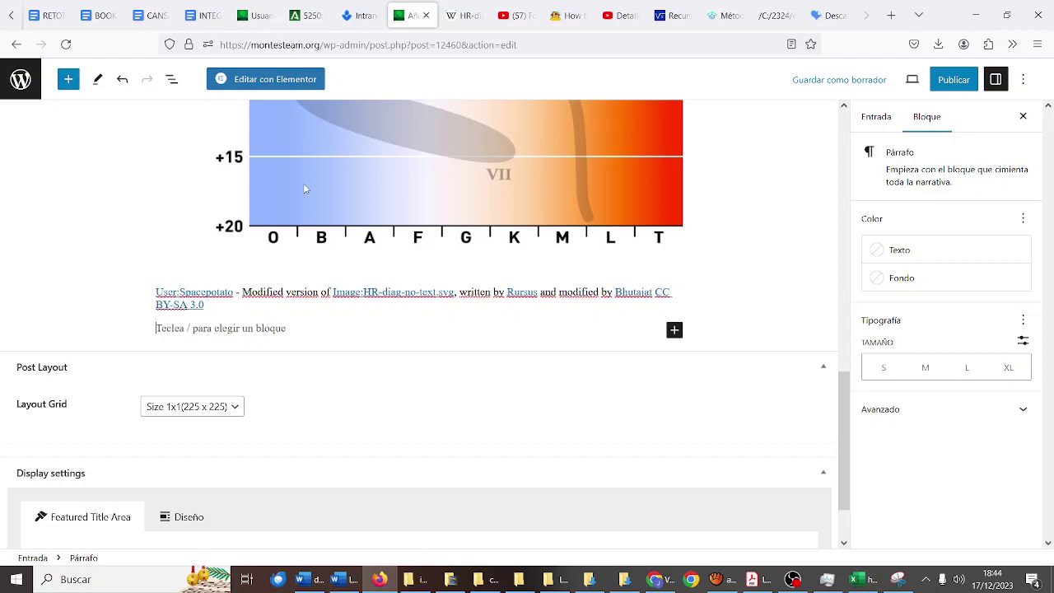
- Switch to the YouTube Studio tab and search Google there for "CLASIFICACION ESTELAR"
{"action": "left_click", "coordinate": [567, 16]}
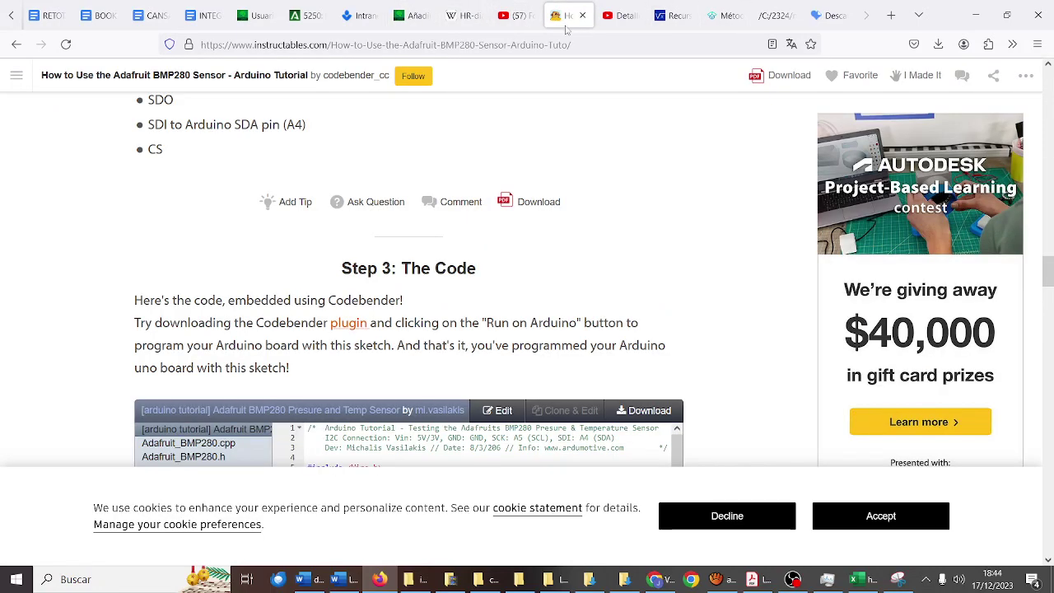
{"action": "left_click", "coordinate": [624, 16]}
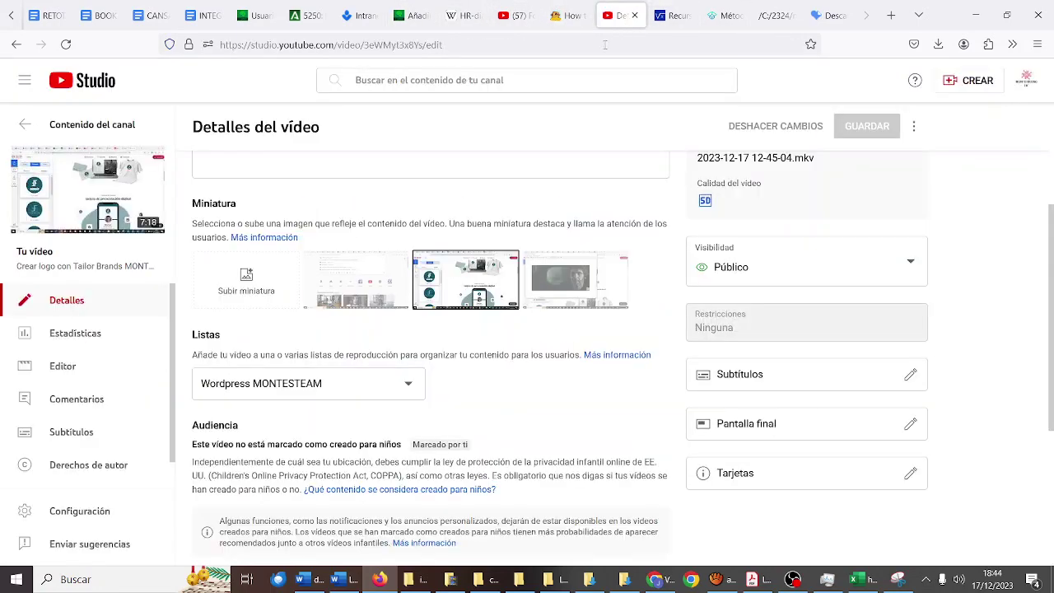
{"action": "left_click", "coordinate": [605, 45]}
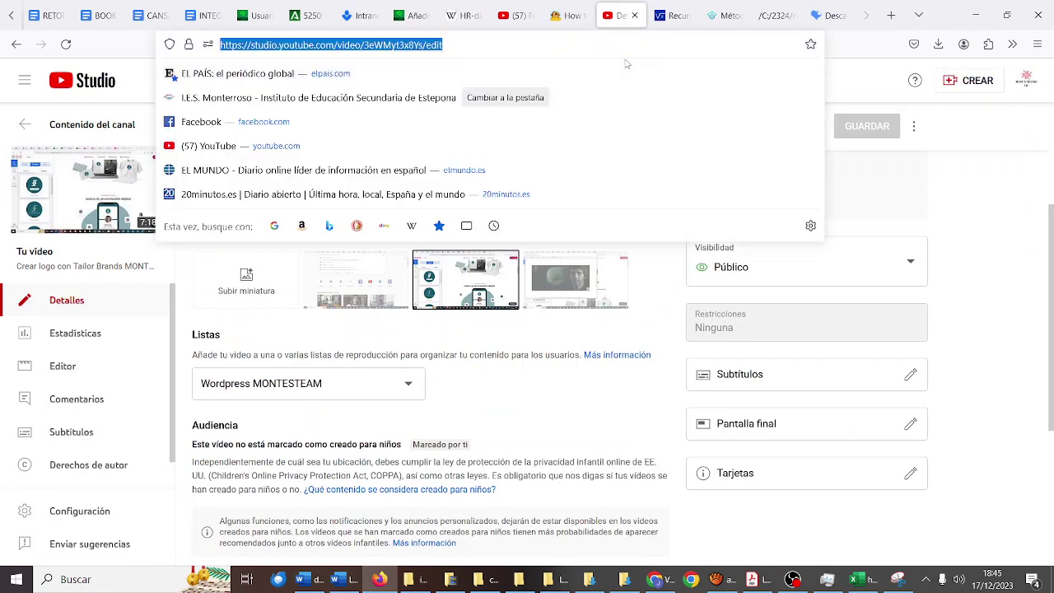
{"action": "type", "text": "CLASIFICACION ES"}
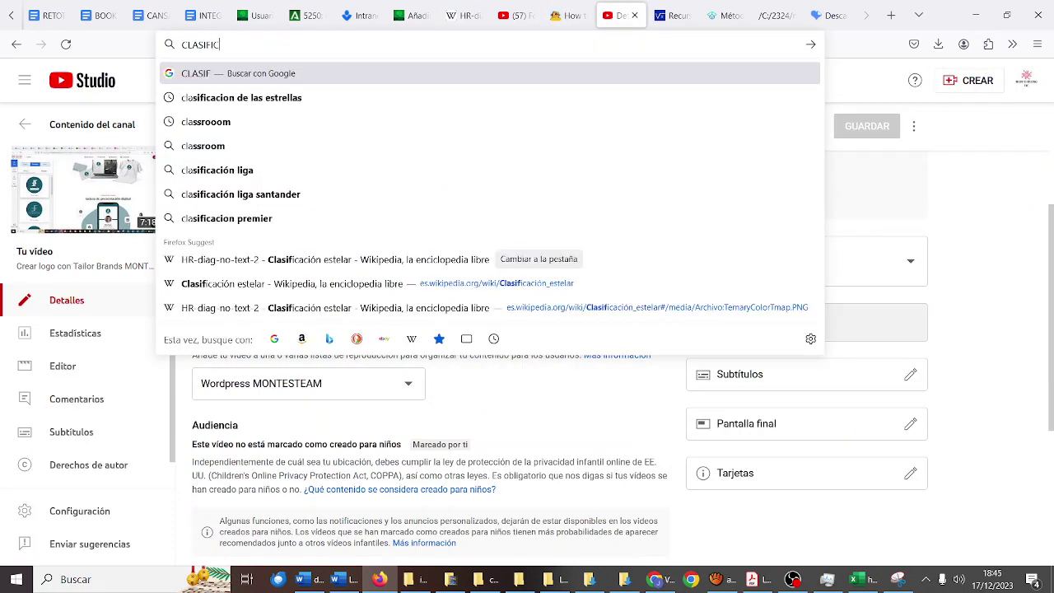
{"action": "type", "text": "LAR"}
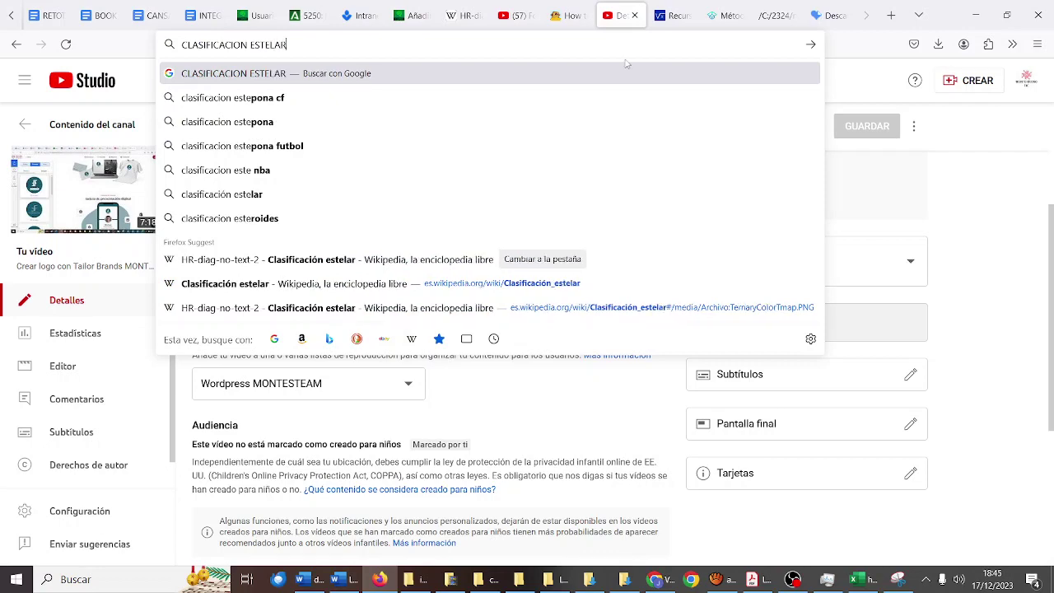
{"action": "key", "text": "Return"}
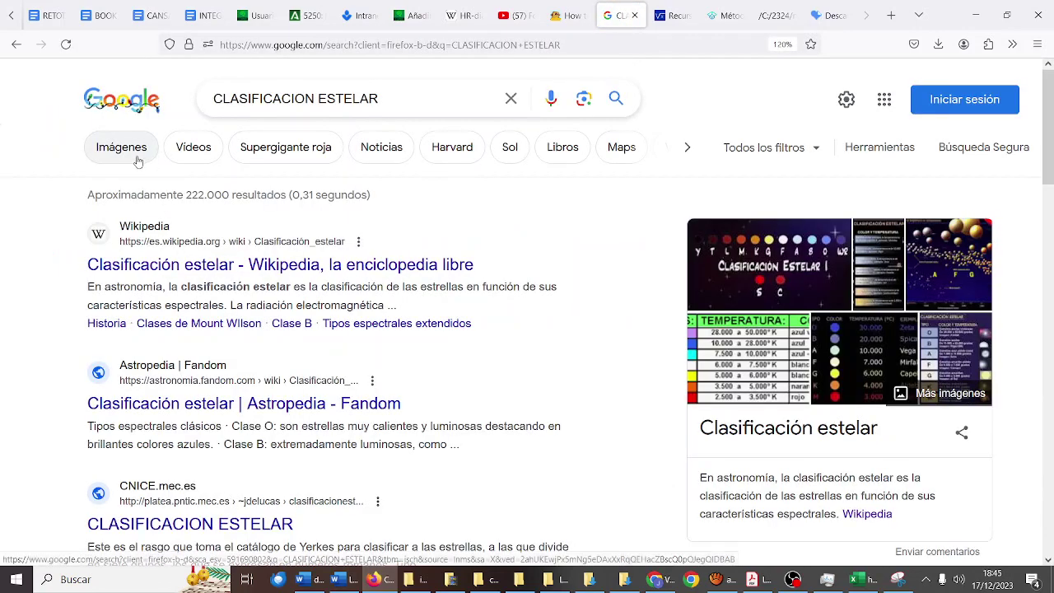
- Show the image results for the search, filter them by Creative Commons licences and look through them
{"action": "left_click", "coordinate": [136, 159]}
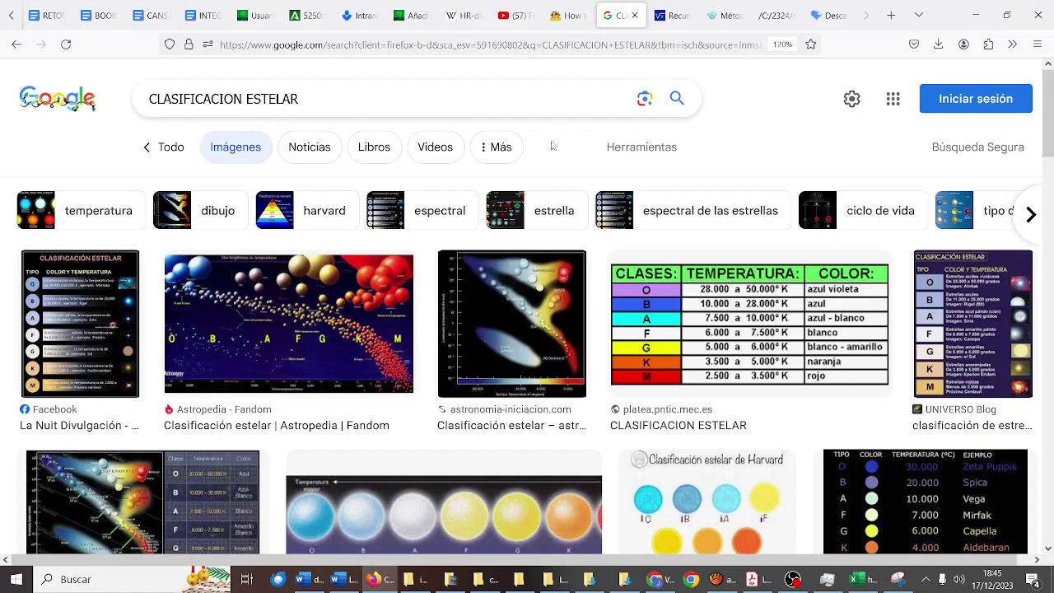
{"action": "left_click", "coordinate": [620, 149]}
{"action": "left_click", "coordinate": [622, 189]}
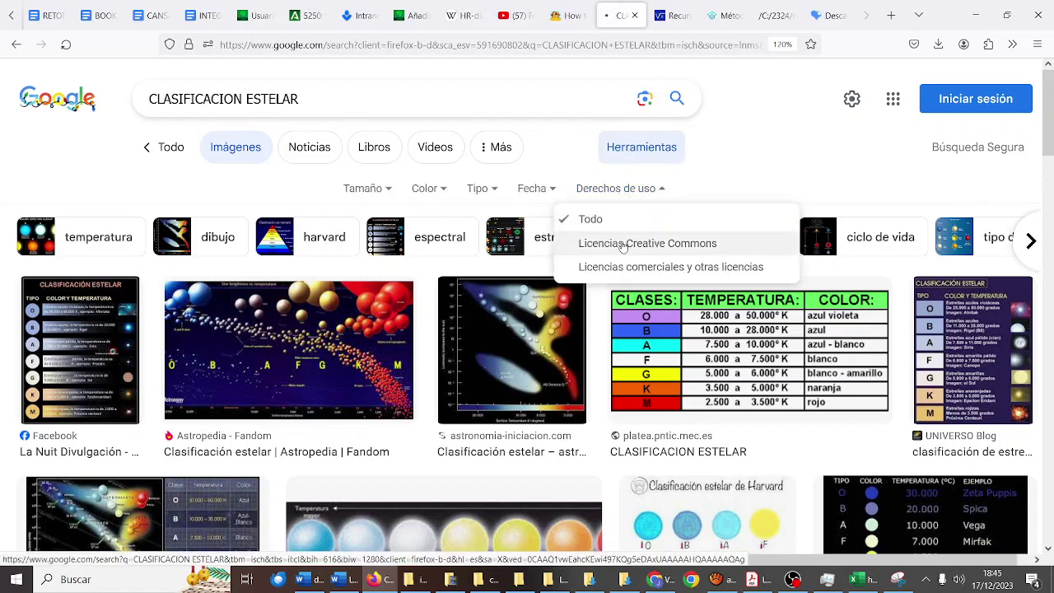
{"action": "left_click", "coordinate": [623, 243]}
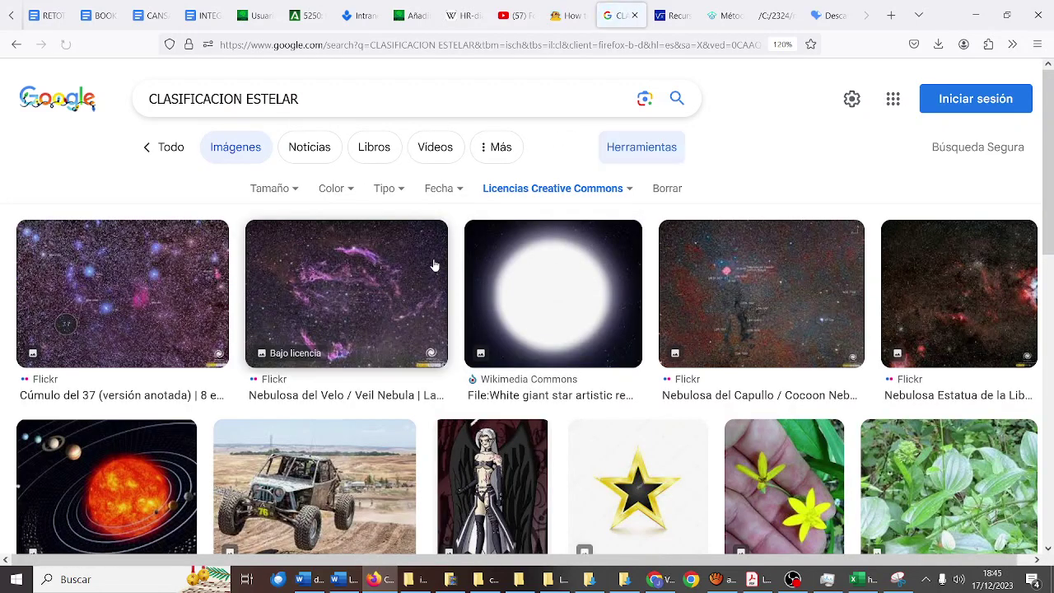
{"action": "scroll", "coordinate": [434, 265], "scroll_direction": "down", "scroll_amount": 4}
{"action": "scroll", "coordinate": [434, 264], "scroll_direction": "down", "scroll_amount": 5}
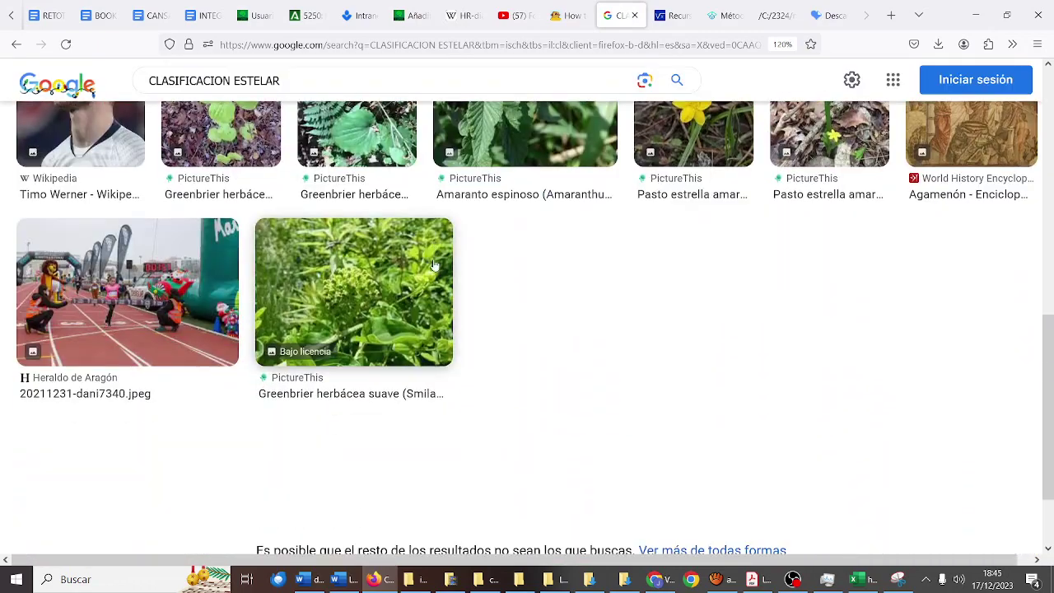
{"action": "scroll", "coordinate": [434, 265], "scroll_direction": "up", "scroll_amount": 9}
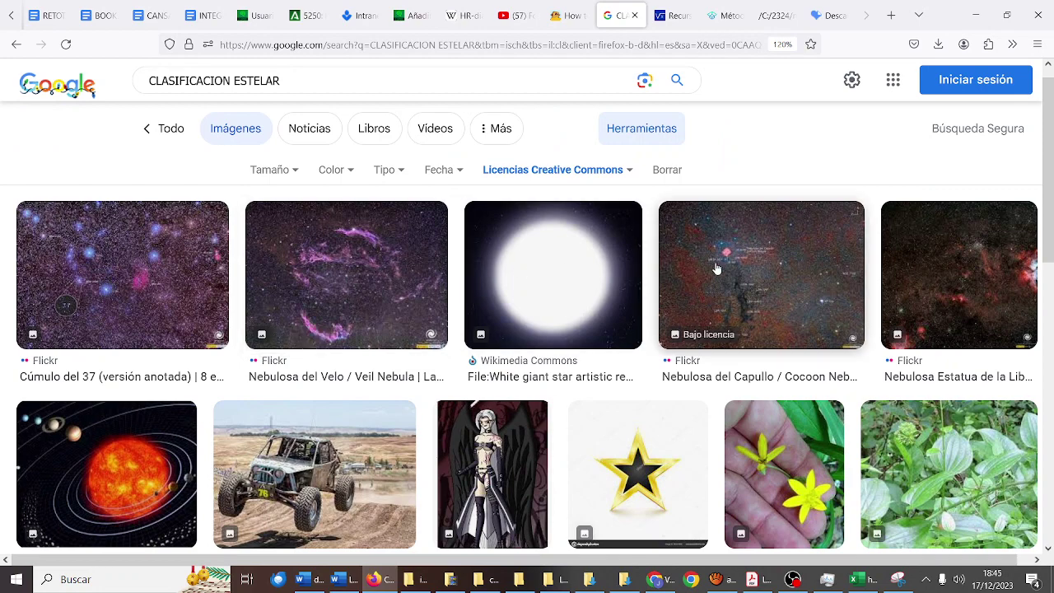
{"action": "scroll", "coordinate": [716, 268], "scroll_direction": "down", "scroll_amount": 2}
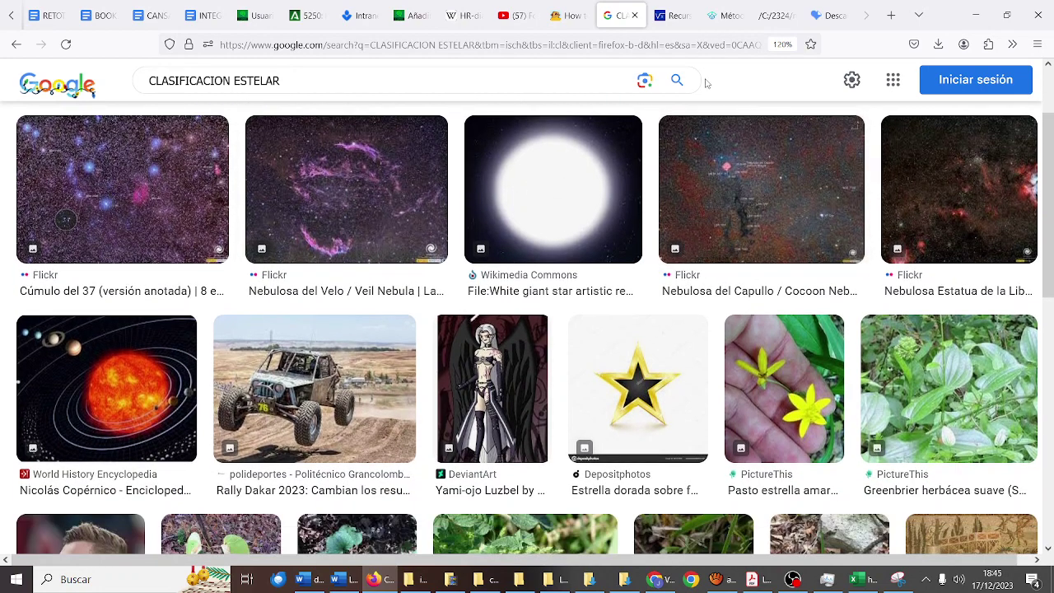
- Copy "Hertzsprung–Russell diagram" from the Wikipedia image description and search Google Images for it
{"action": "left_click", "coordinate": [464, 15]}
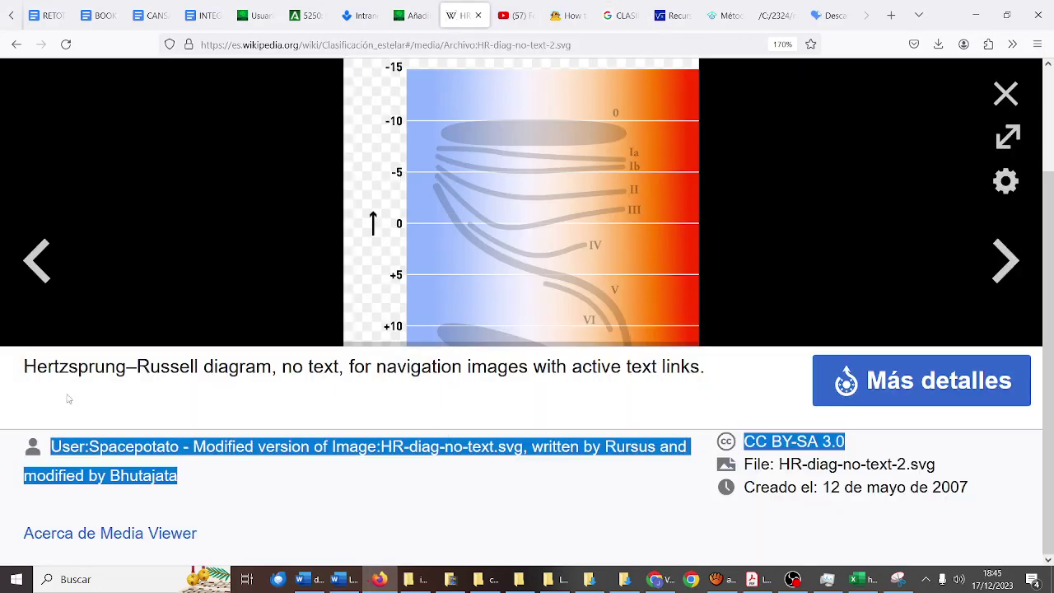
{"action": "left_click_drag", "start_coordinate": [20, 366], "coordinate": [272, 366]}
{"action": "key", "text": "ctrl+c"}
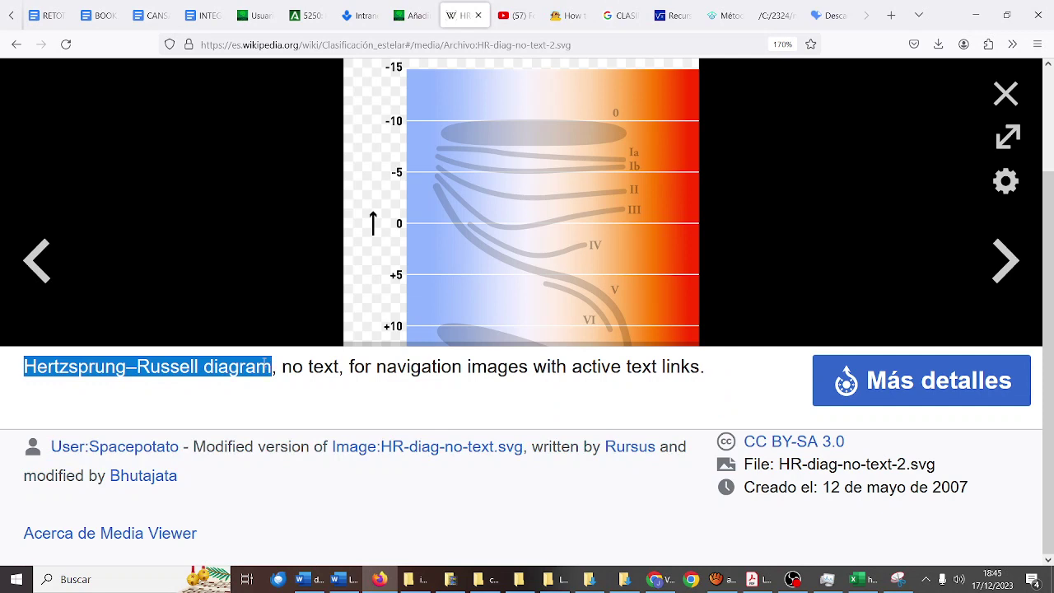
{"action": "left_click", "coordinate": [788, 17]}
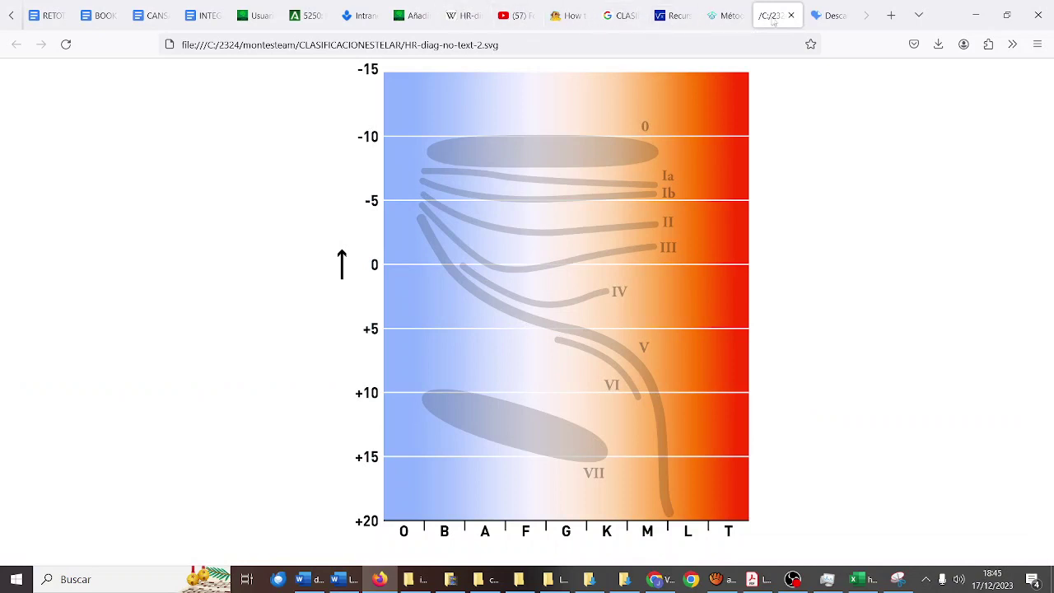
{"action": "left_click", "coordinate": [619, 15]}
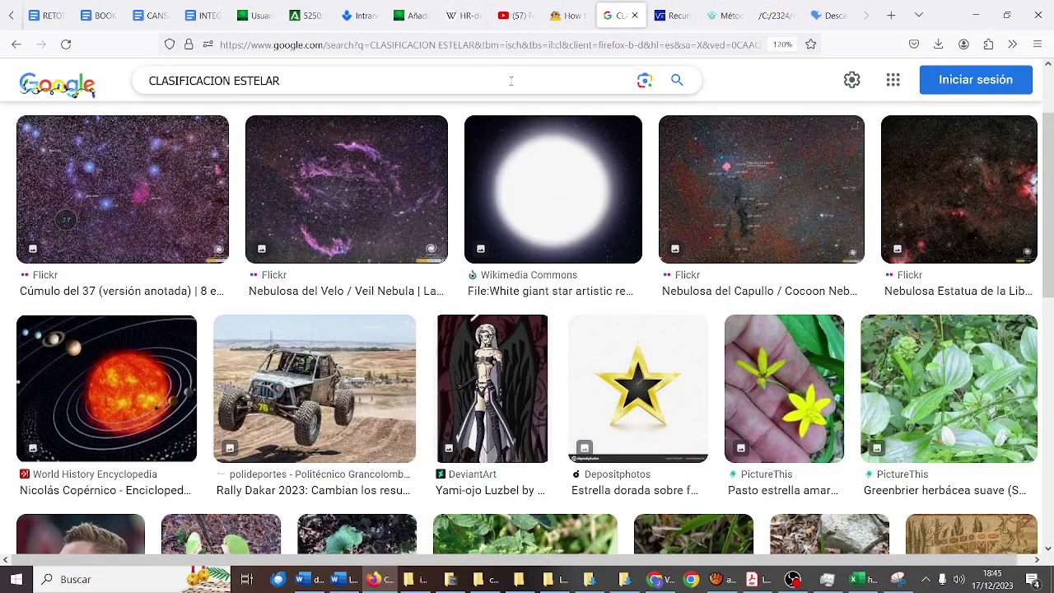
{"action": "left_click", "coordinate": [511, 80]}
{"action": "key", "text": "ctrl+a"}
{"action": "key", "text": "ctrl+v"}
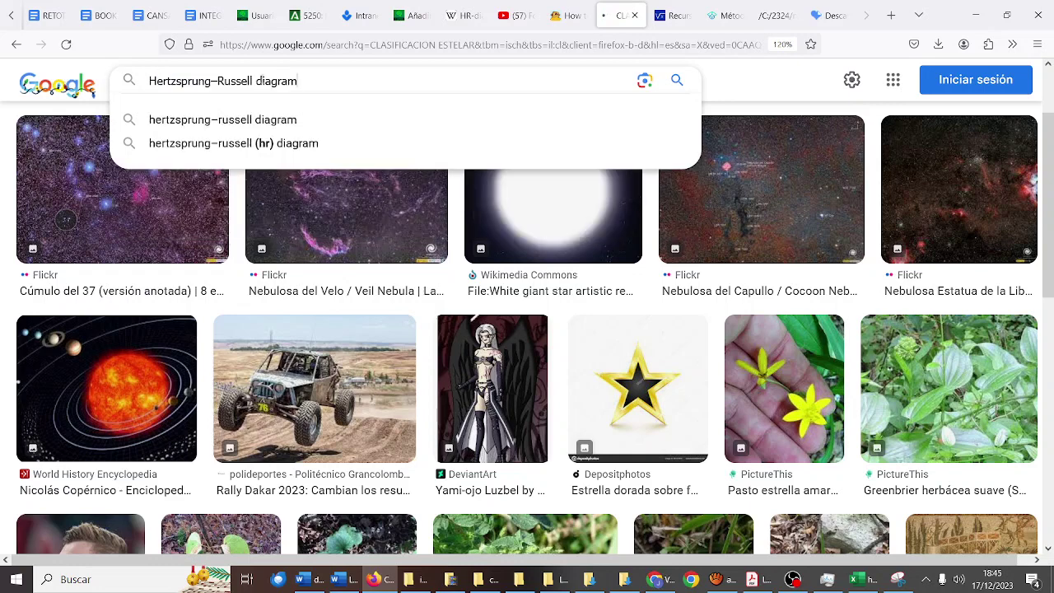
{"action": "key", "text": "Return"}
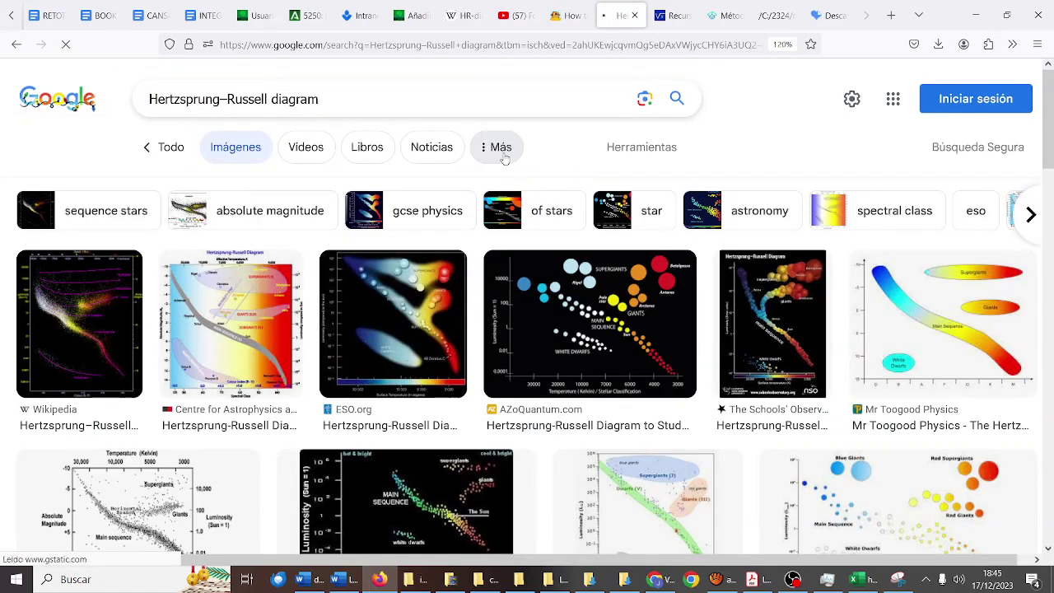
- Filter the diagram images by Creative Commons licences and open the preview of the ESO Hertzsprung-Russell diagram from Wikimedia Commons
{"action": "left_click", "coordinate": [504, 156]}
{"action": "left_click", "coordinate": [634, 156]}
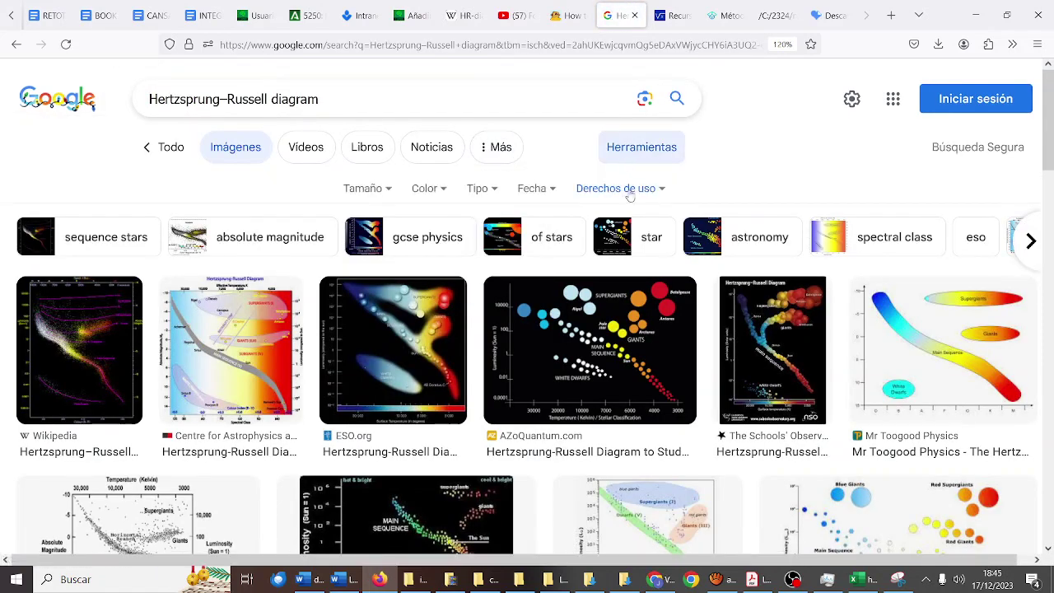
{"action": "left_click", "coordinate": [629, 189]}
{"action": "left_click", "coordinate": [630, 245]}
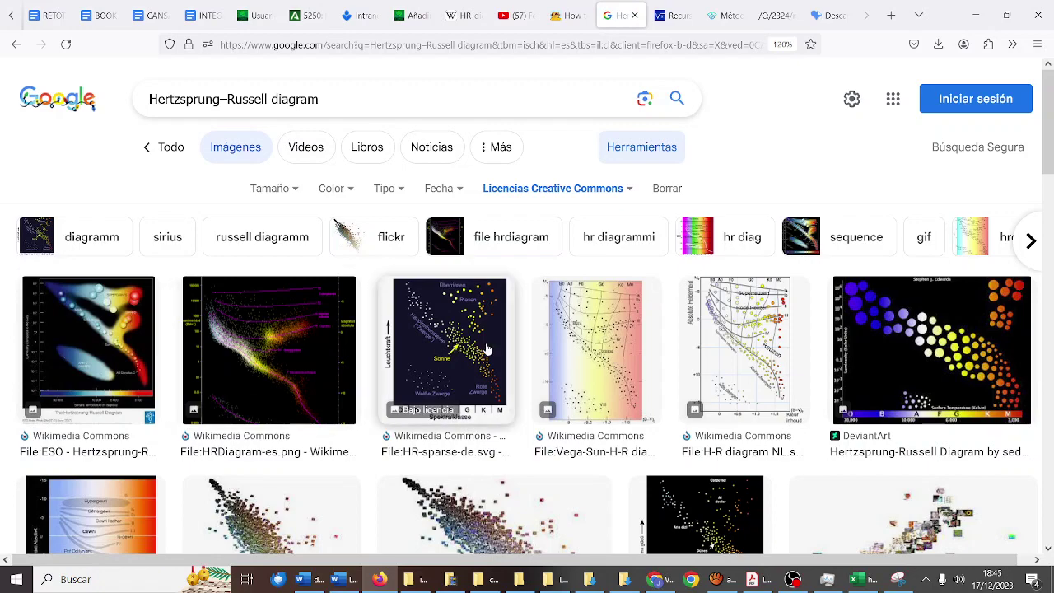
{"action": "scroll", "coordinate": [562, 334], "scroll_direction": "down", "scroll_amount": 3}
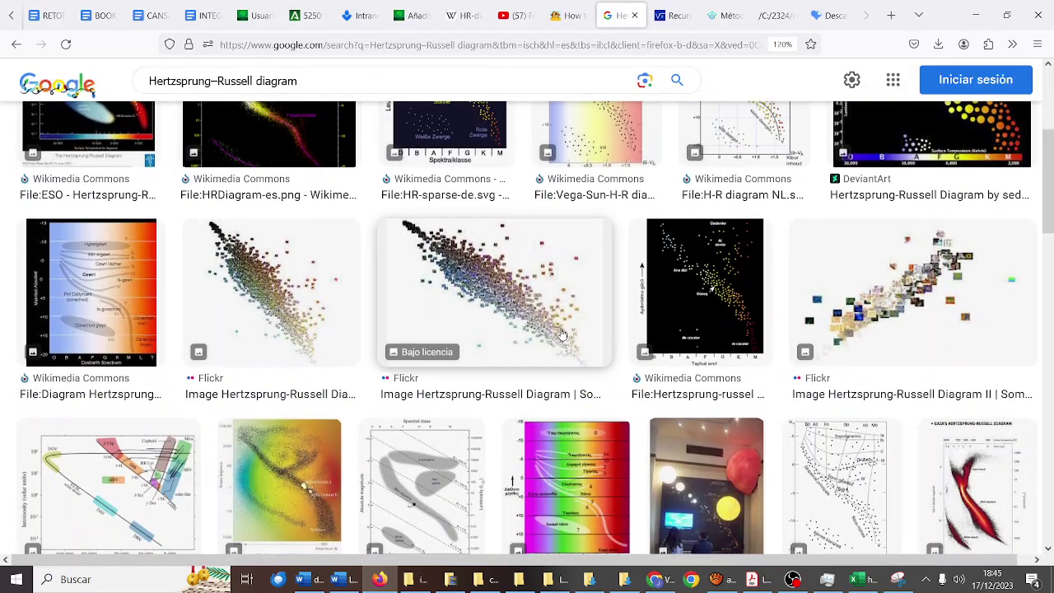
{"action": "scroll", "coordinate": [562, 333], "scroll_direction": "up", "scroll_amount": 2}
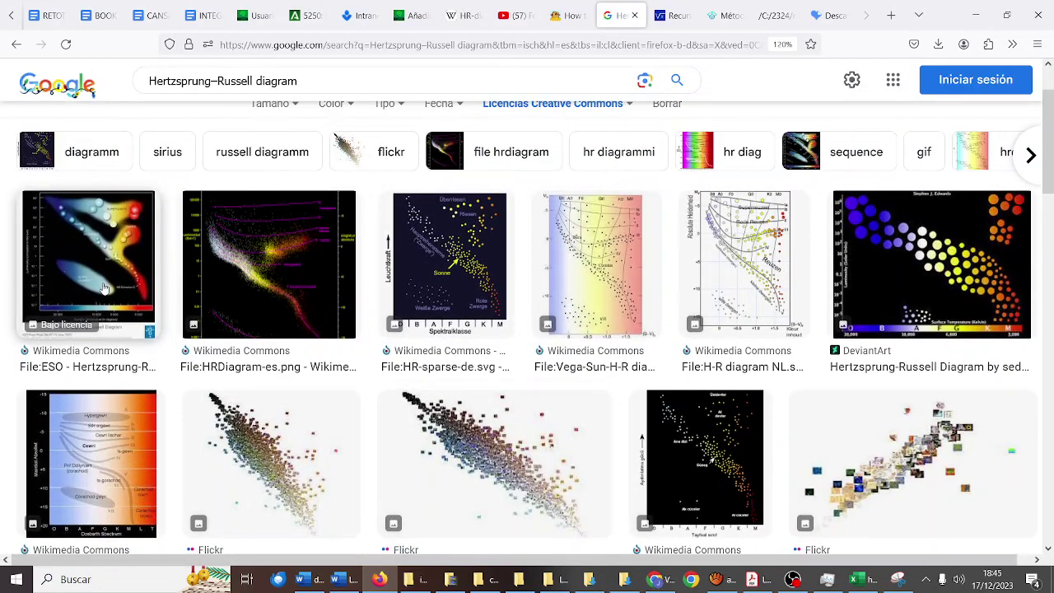
{"action": "left_click", "coordinate": [105, 288]}
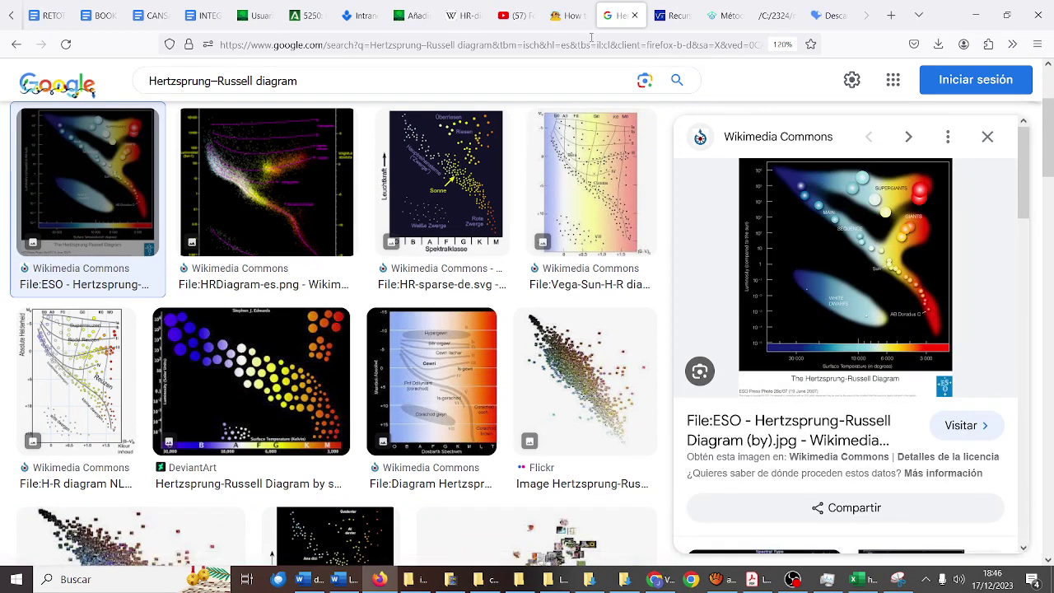
- Switch to the browser tab showing the HR-diag-no-text-2.svg file and search Google there for "Hertzsprung–Russell diagram PDF"
{"action": "left_click", "coordinate": [415, 26]}
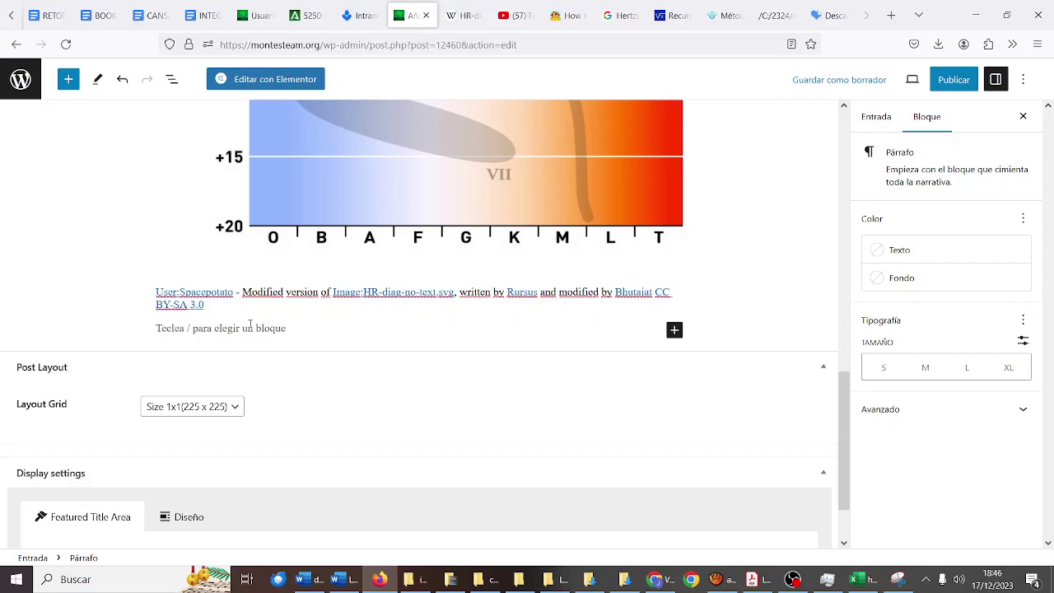
{"action": "left_click", "coordinate": [775, 16]}
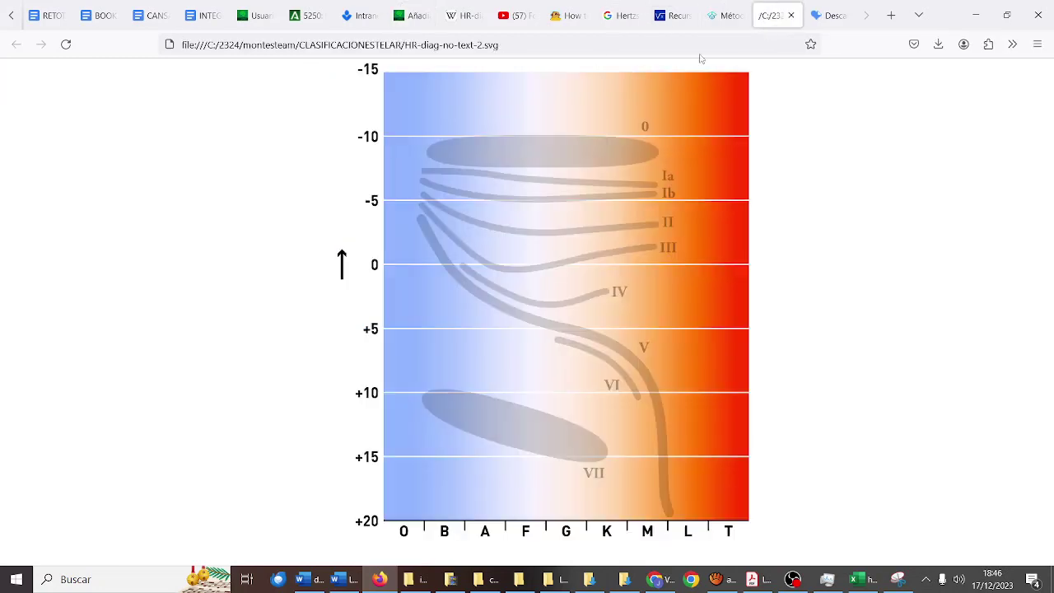
{"action": "left_click", "coordinate": [710, 42]}
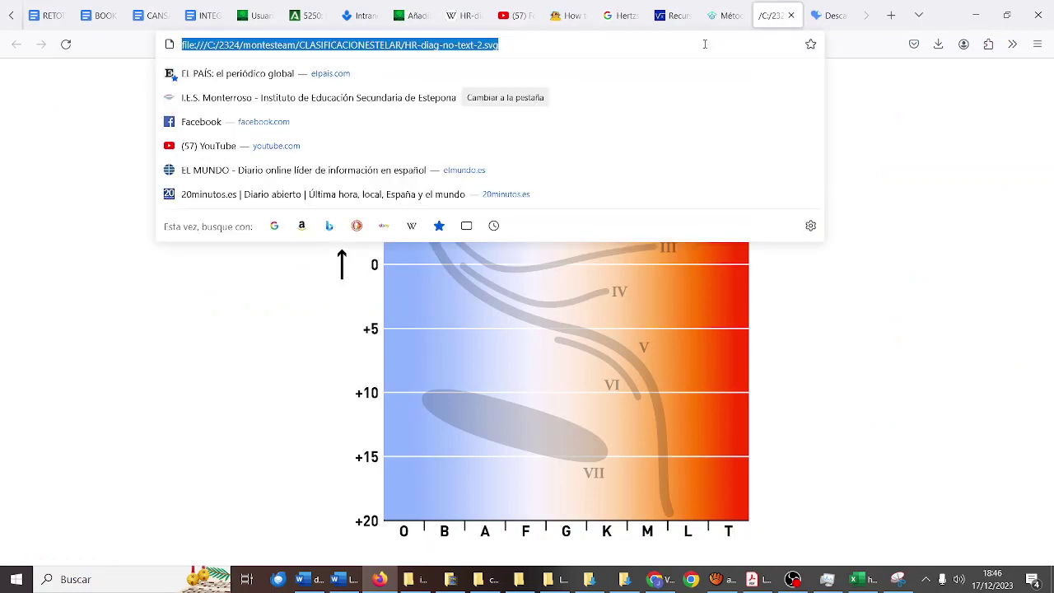
{"action": "type", "text": "Hertzsprung–Russell diagram"}
{"action": "type", "text": "PDF"}
{"action": "key", "text": "Return"}
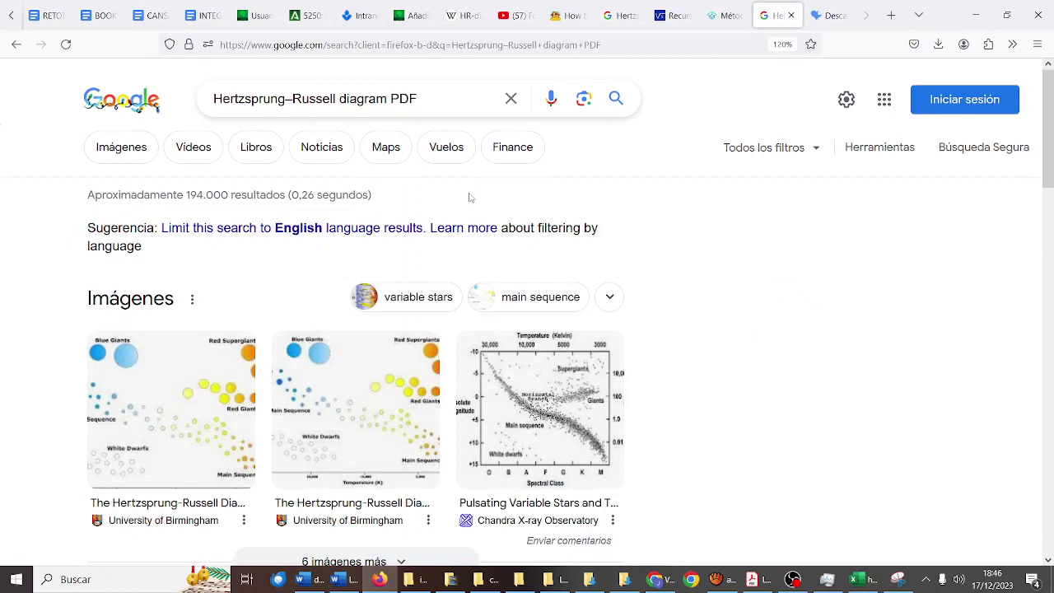
- Show the Google search tools and check the filter options for results, date and language
{"action": "left_click", "coordinate": [880, 147]}
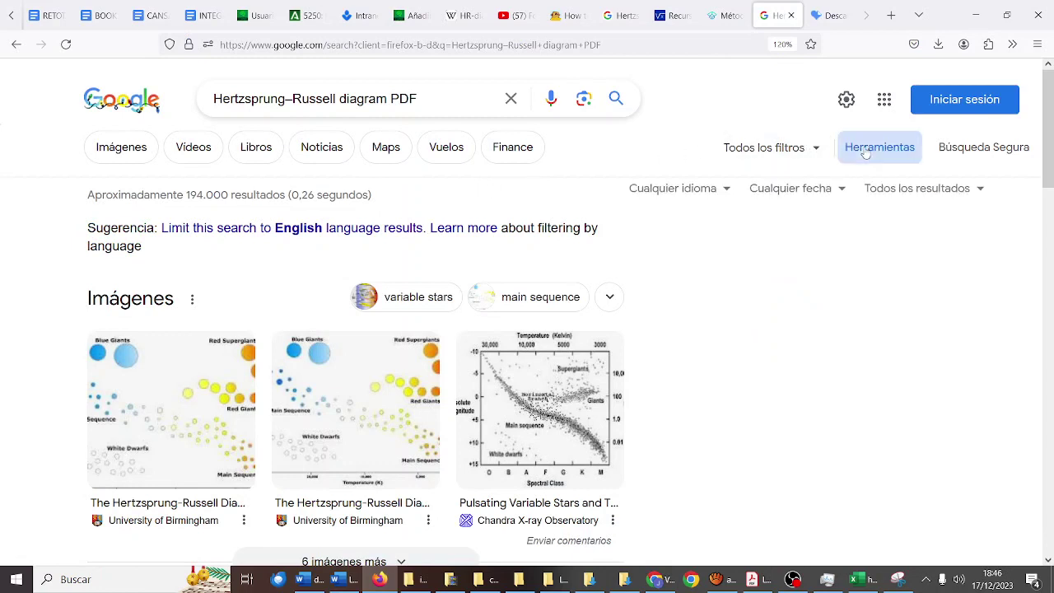
{"action": "left_click", "coordinate": [891, 198]}
{"action": "left_click", "coordinate": [892, 197]}
{"action": "left_click", "coordinate": [821, 195]}
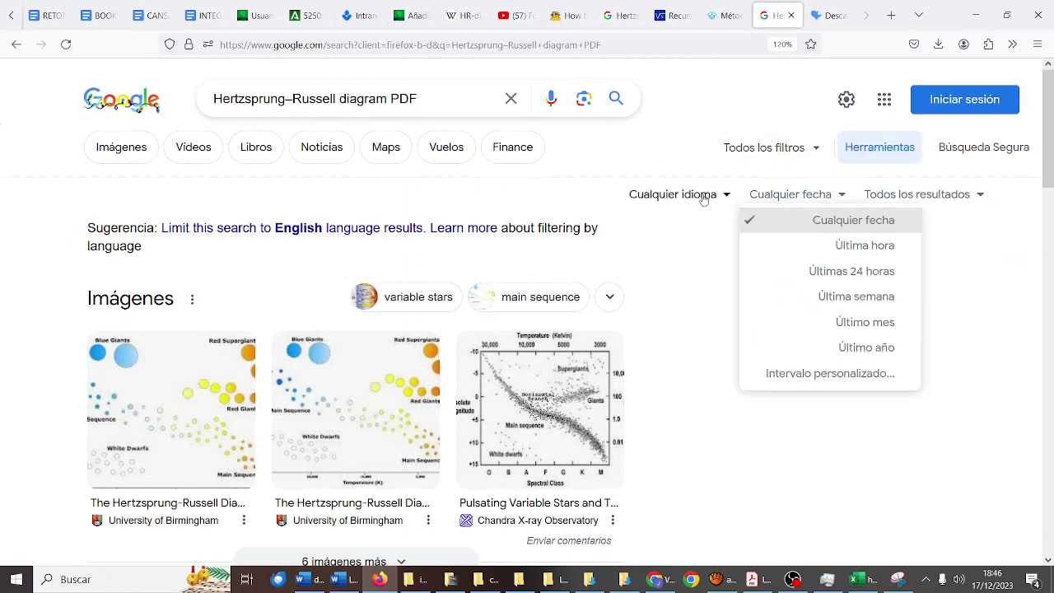
{"action": "left_click", "coordinate": [701, 195]}
{"action": "left_click", "coordinate": [577, 168]}
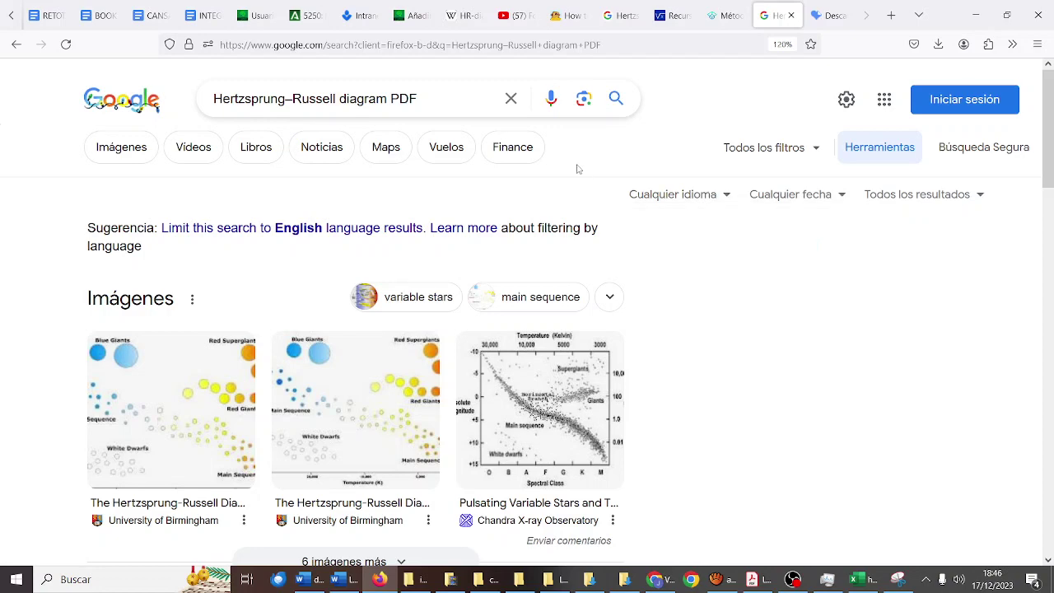
- Open the C6.pdf result from astronomia.edu.uy despite the blocked download and skim its first pages
{"action": "scroll", "coordinate": [577, 168], "scroll_direction": "down", "scroll_amount": 5}
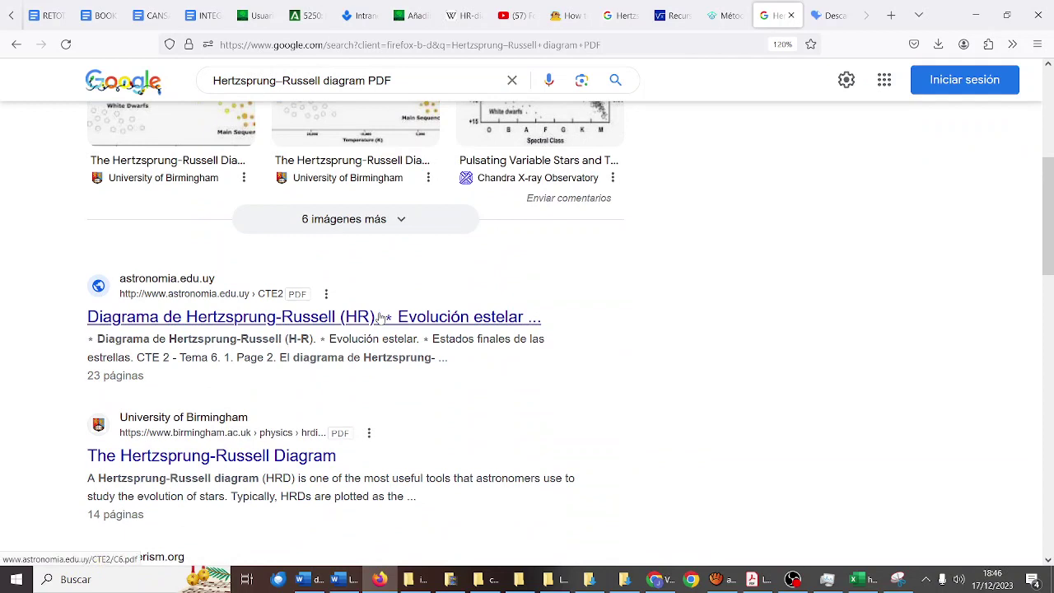
{"action": "left_click", "coordinate": [381, 317]}
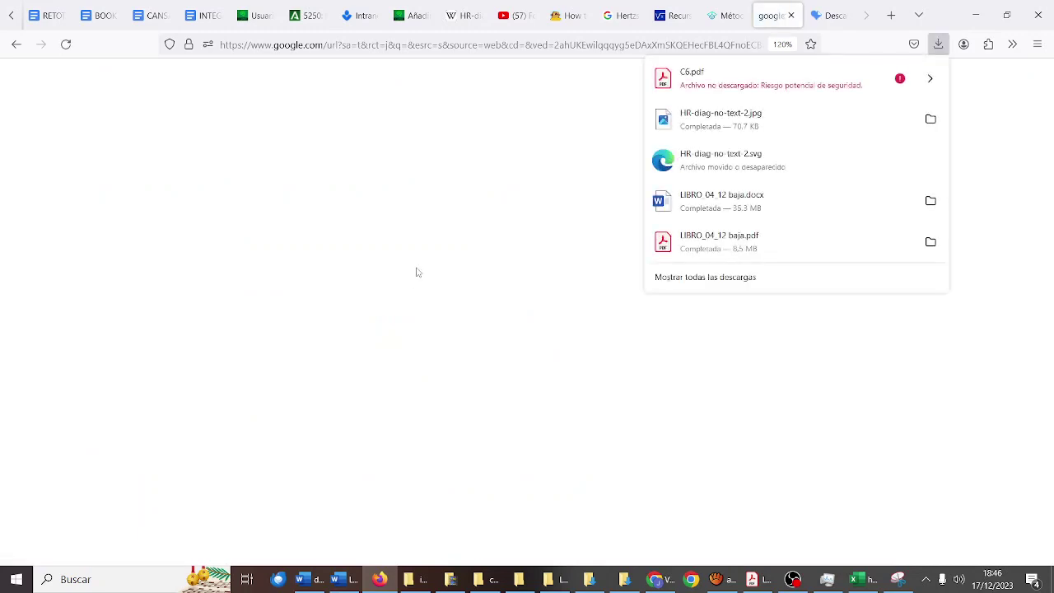
{"action": "left_click", "coordinate": [928, 80]}
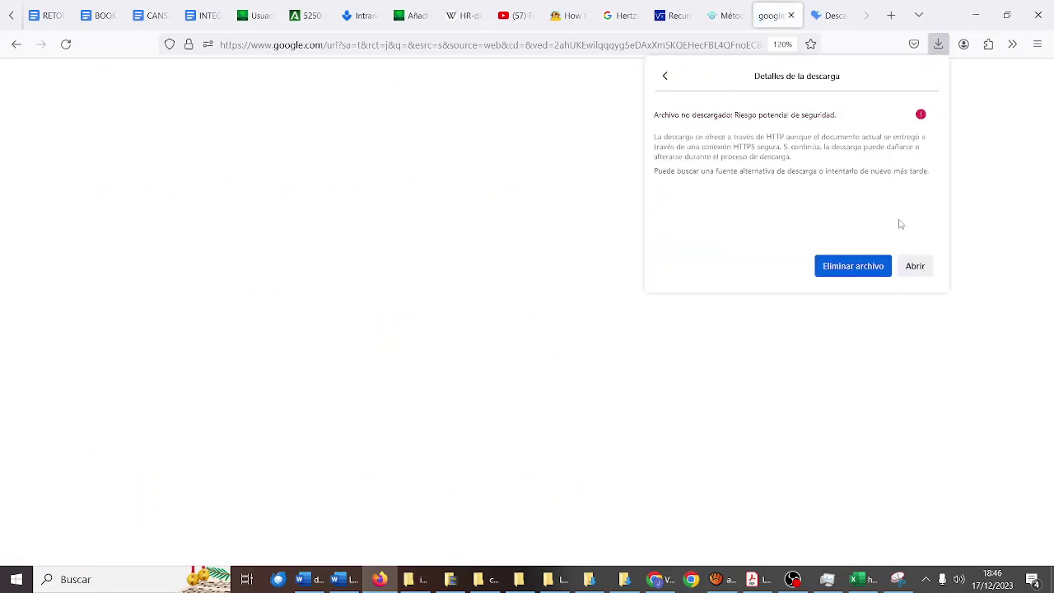
{"action": "left_click", "coordinate": [914, 266]}
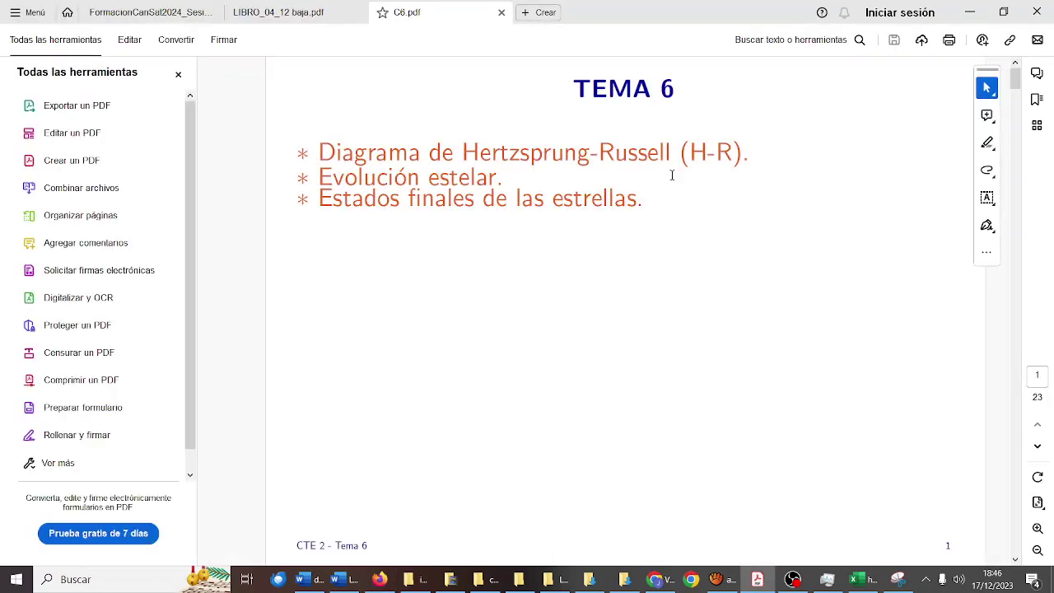
{"action": "scroll", "coordinate": [672, 174], "scroll_direction": "down", "scroll_amount": 2}
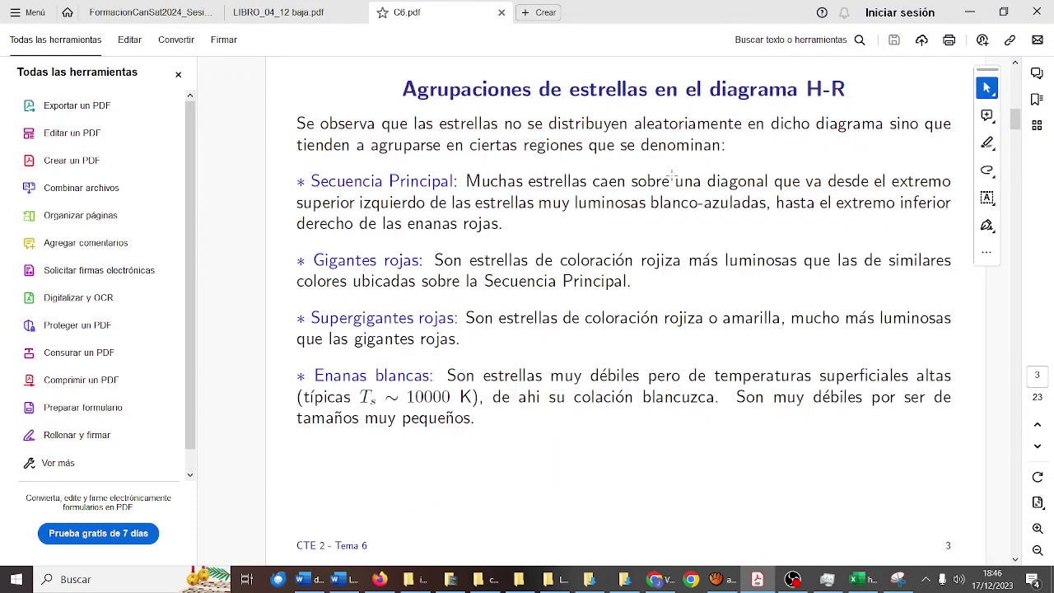
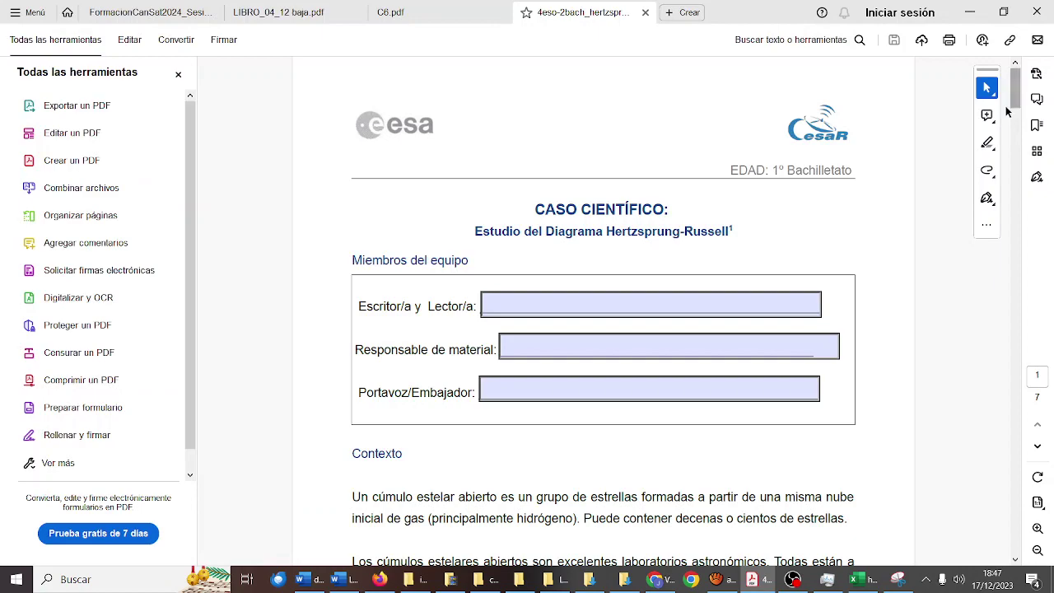
- Copy 4eso-2bach_hertzsprung-russell_diagram_spanish.pdf from the Descargas folder into the CLASIFICACIONESTELAR folder
{"action": "mouse_move", "coordinate": [1014, 106]}
{"action": "left_mouse_down"}
{"action": "mouse_move", "coordinate": [1021, 151]}
{"action": "mouse_move", "coordinate": [996, 539]}
{"action": "mouse_move", "coordinate": [999, 103]}
{"action": "left_mouse_up"}
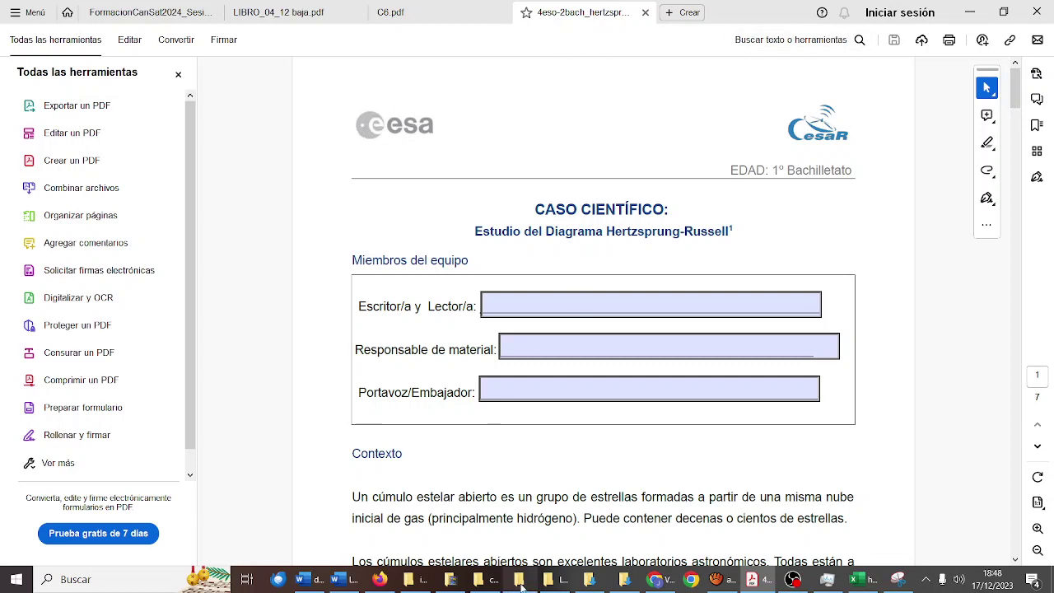
{"action": "left_click", "coordinate": [590, 579]}
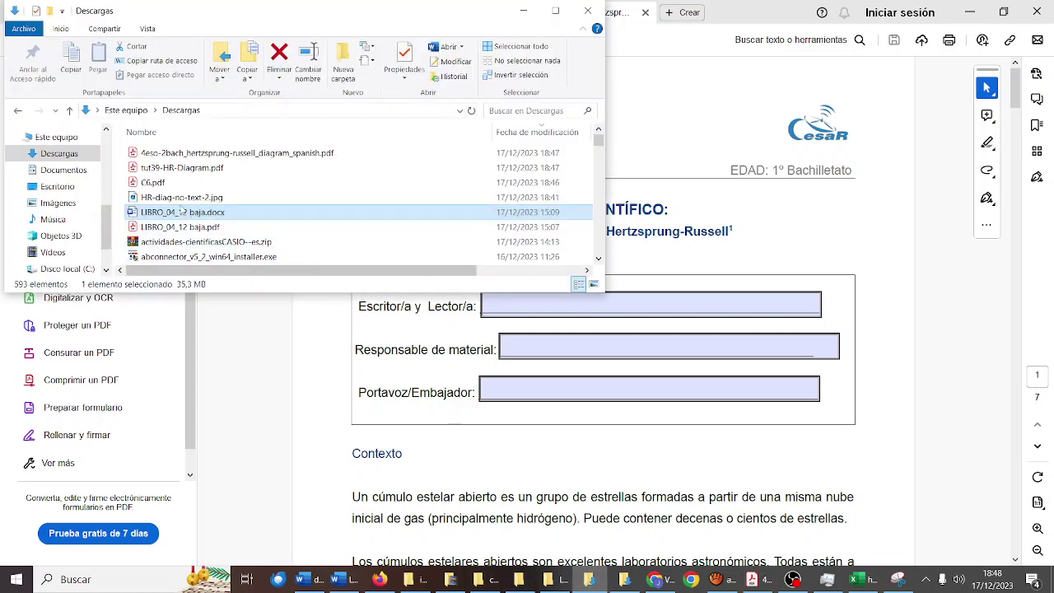
{"action": "right_click", "coordinate": [204, 156]}
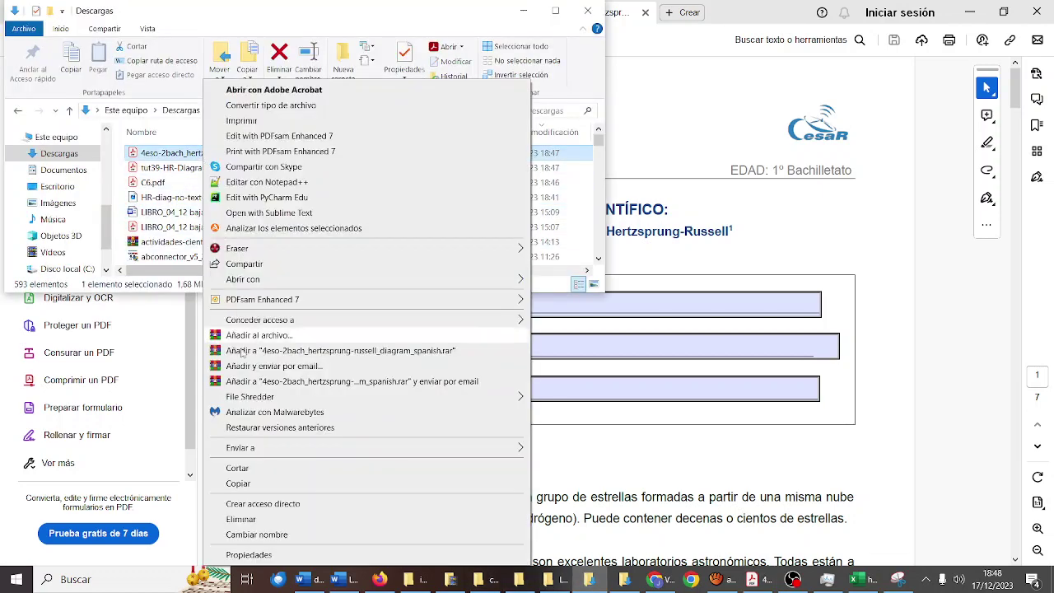
{"action": "left_click", "coordinate": [239, 484]}
{"action": "left_click", "coordinate": [480, 579]}
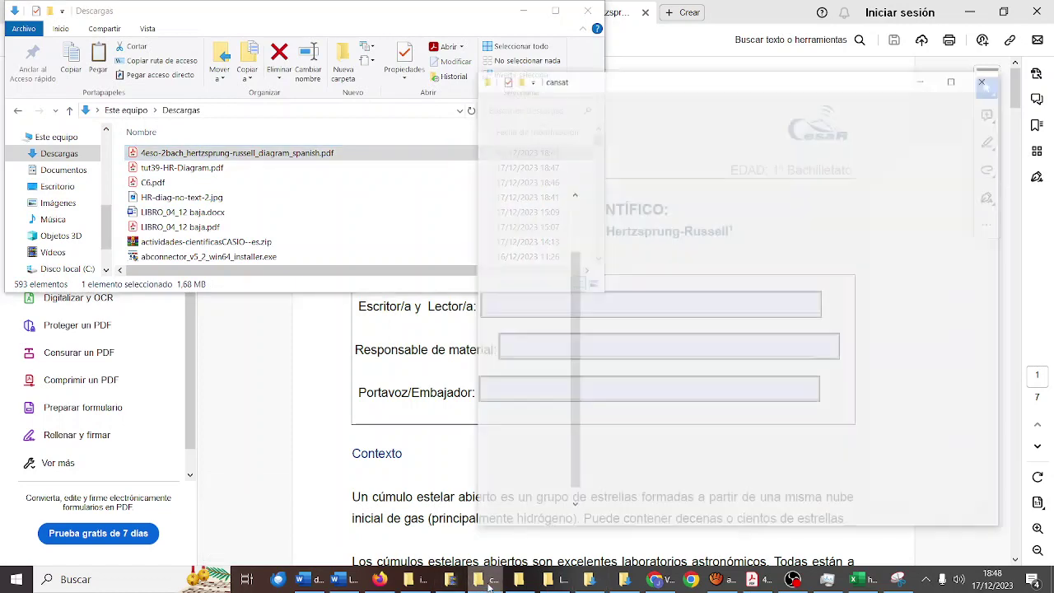
{"action": "left_click", "coordinate": [491, 582]}
{"action": "left_click", "coordinate": [519, 578]}
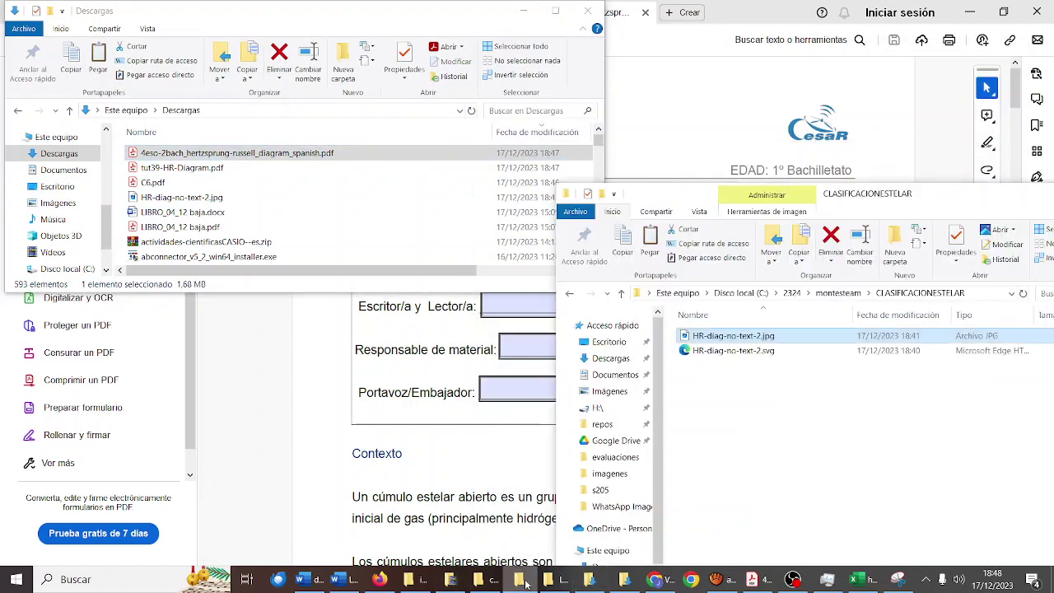
{"action": "right_click", "coordinate": [755, 429]}
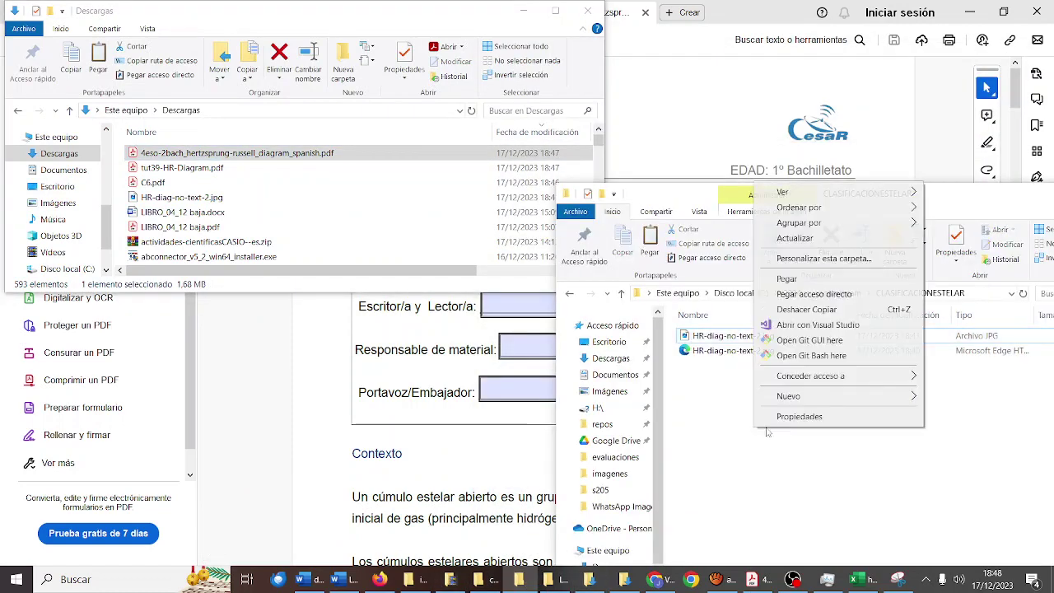
{"action": "left_click", "coordinate": [786, 278]}
{"action": "left_click_drag", "start_coordinate": [839, 194], "coordinate": [623, 89]}
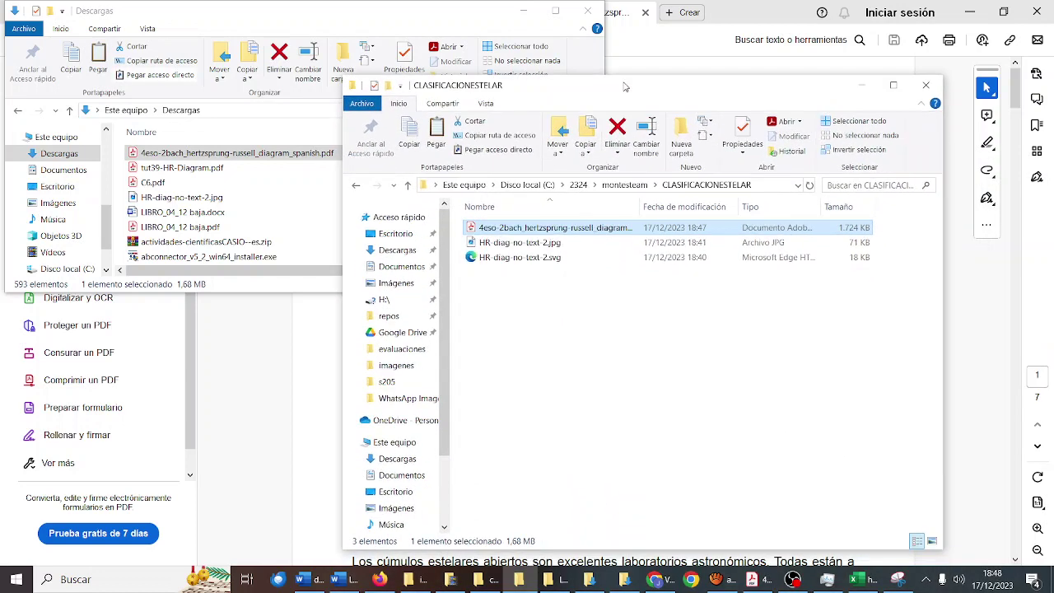
- Return to the post in Firefox and add a file block below the image attribution with 4eso-2bach_hertzsprung-russell_diagram_spanish.pdf uploaded
{"action": "left_click", "coordinate": [381, 579]}
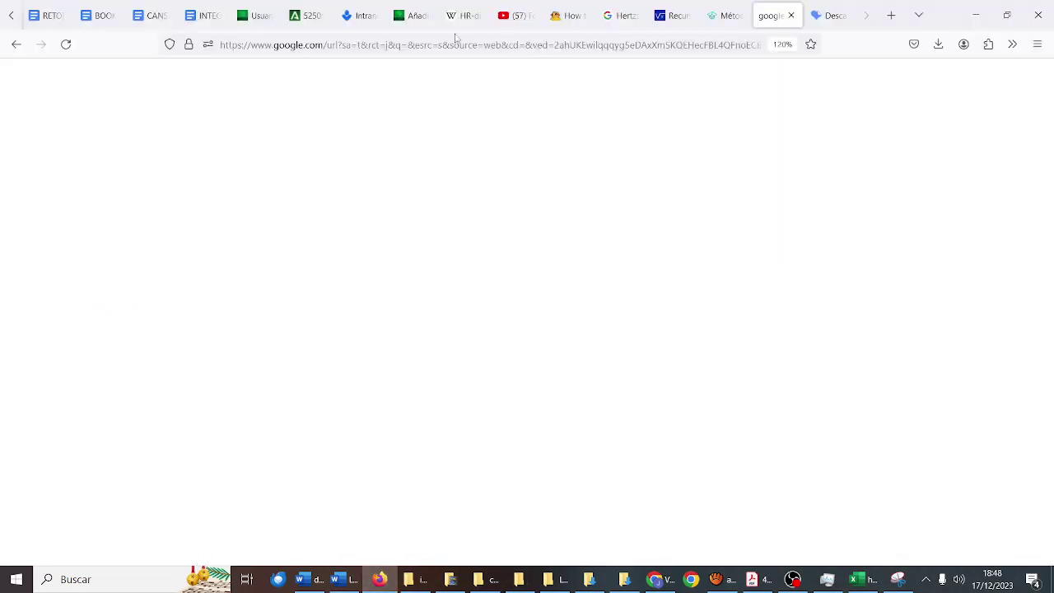
{"action": "left_click", "coordinate": [409, 17]}
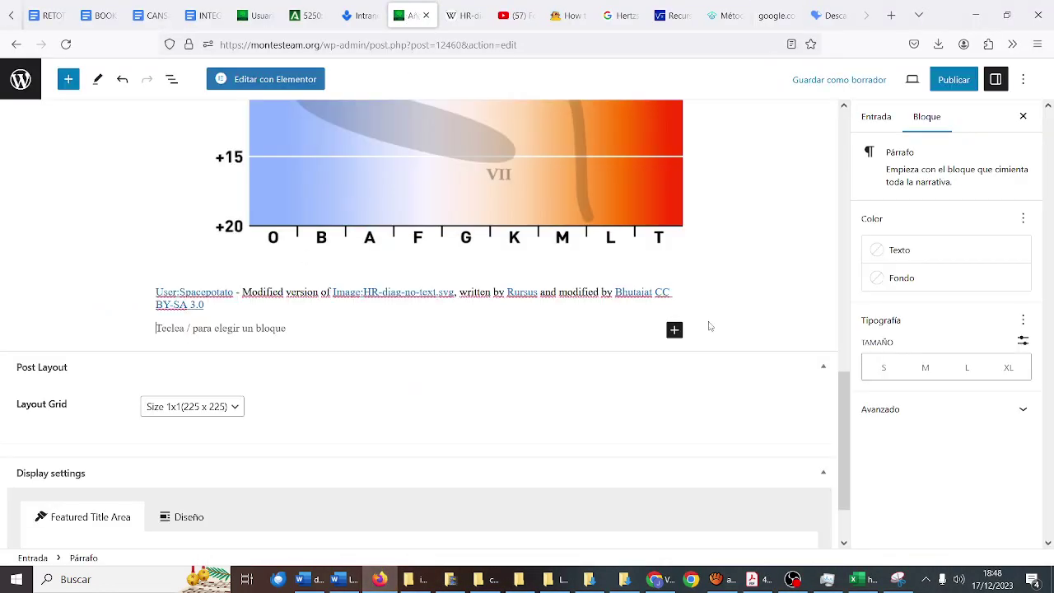
{"action": "left_click", "coordinate": [674, 329]}
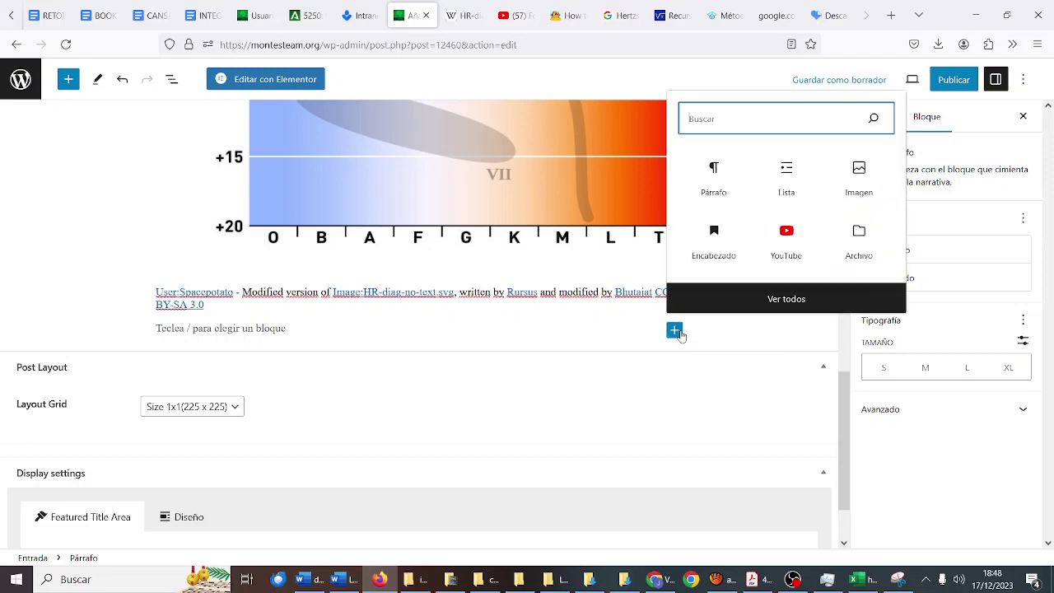
{"action": "left_click", "coordinate": [859, 247]}
{"action": "left_click", "coordinate": [183, 422]}
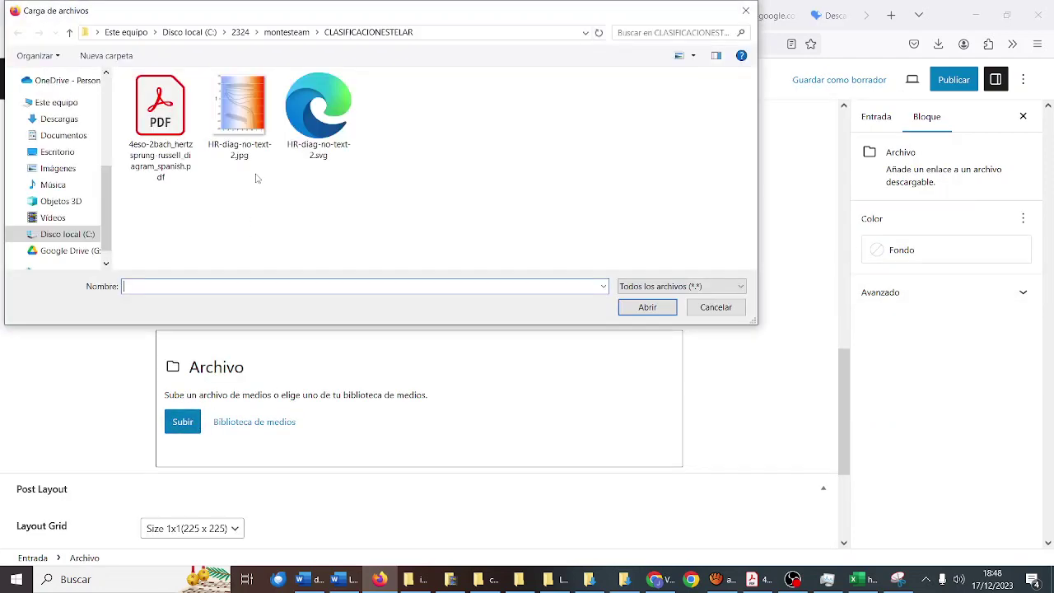
{"action": "double_click", "coordinate": [162, 162]}
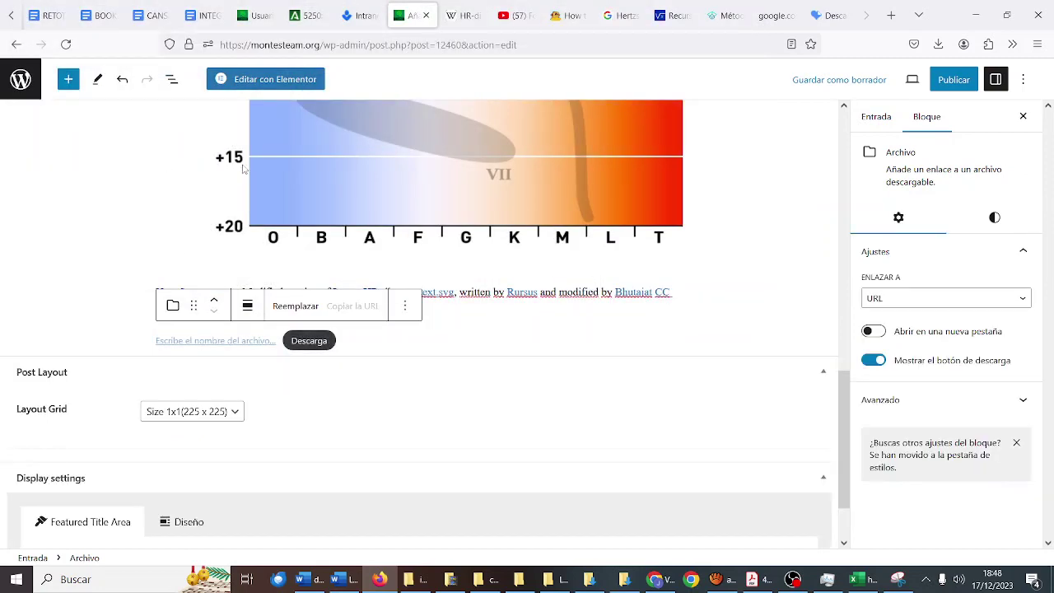
{"action": "scroll", "coordinate": [108, 290], "scroll_direction": "down", "scroll_amount": 6}
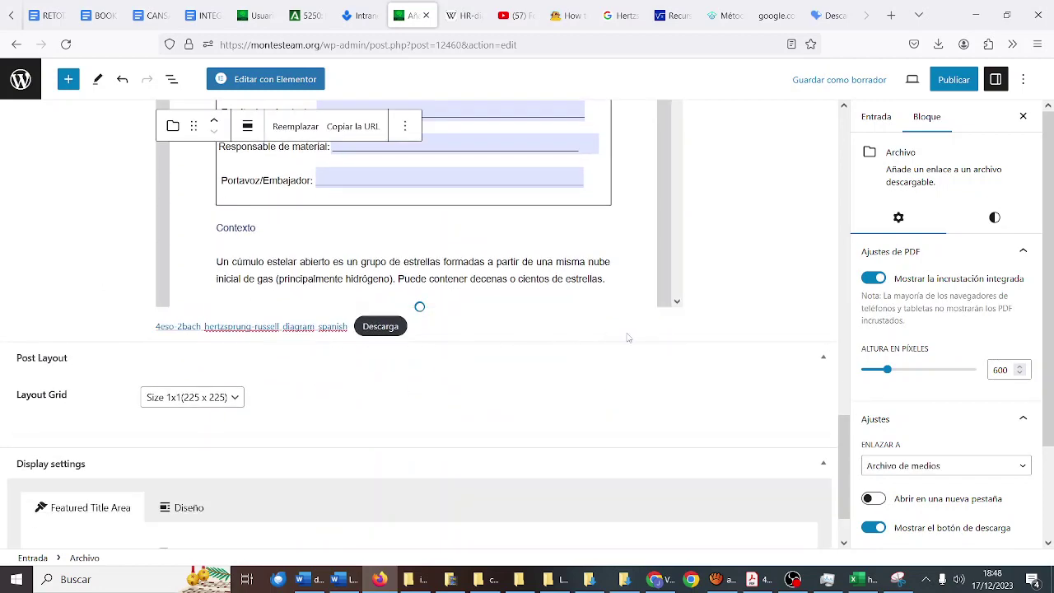
- Add an empty paragraph below the embedded PDF and go back up to the start of the PDF block
{"action": "left_click", "coordinate": [704, 331]}
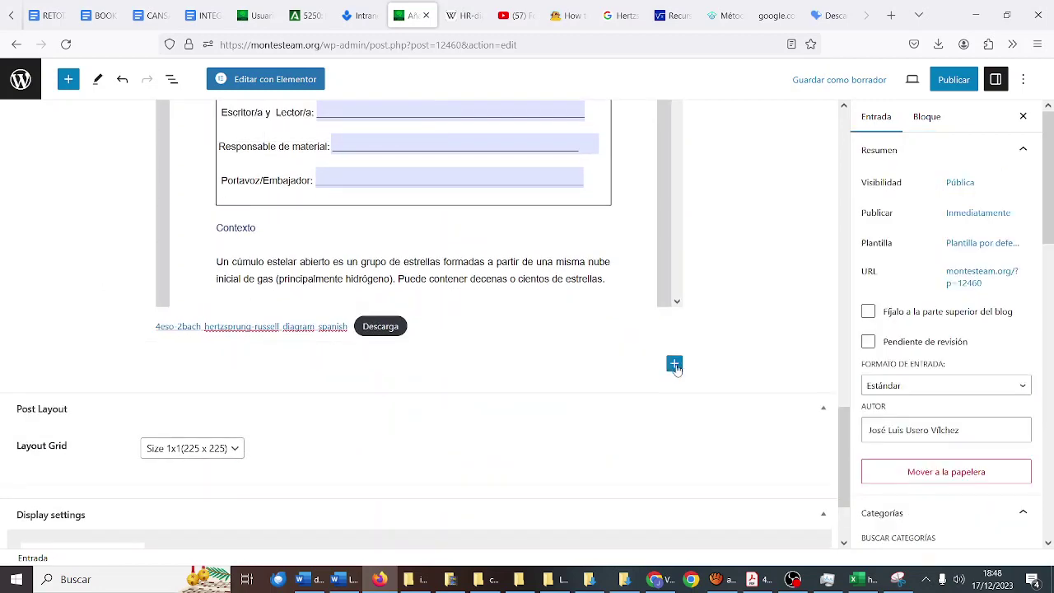
{"action": "left_click", "coordinate": [626, 369]}
{"action": "scroll", "coordinate": [626, 368], "scroll_direction": "up", "scroll_amount": 6}
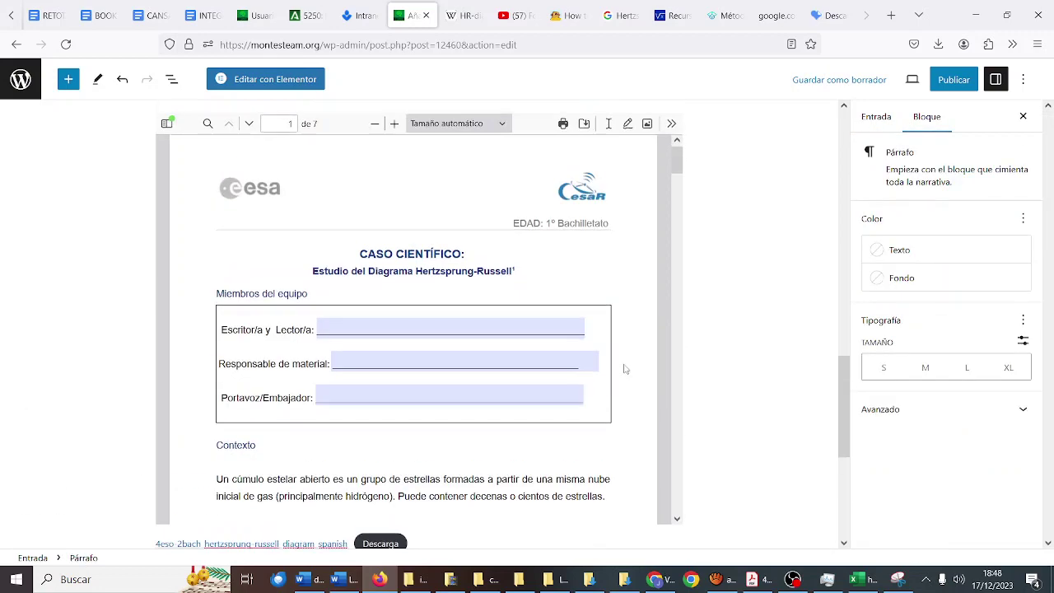
{"action": "key", "text": "BackSpace"}
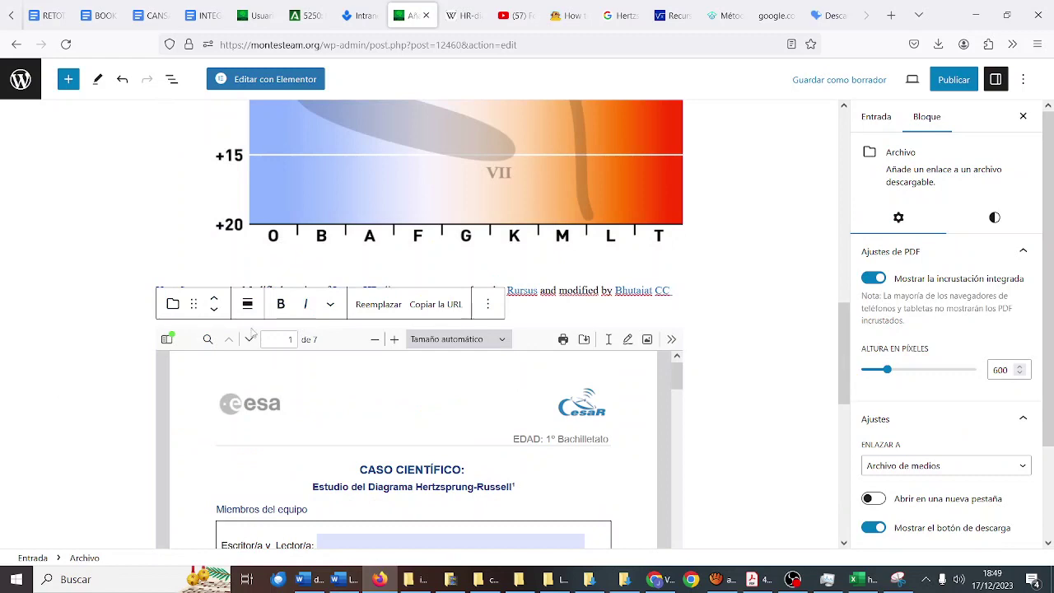
- Add the line "En el siguiente archivo PDF de la ESA puedes aprender más sobre el diagrama Hertzsprung-Russell" between the image attribution and the embedded PDF
{"action": "left_click", "coordinate": [98, 324]}
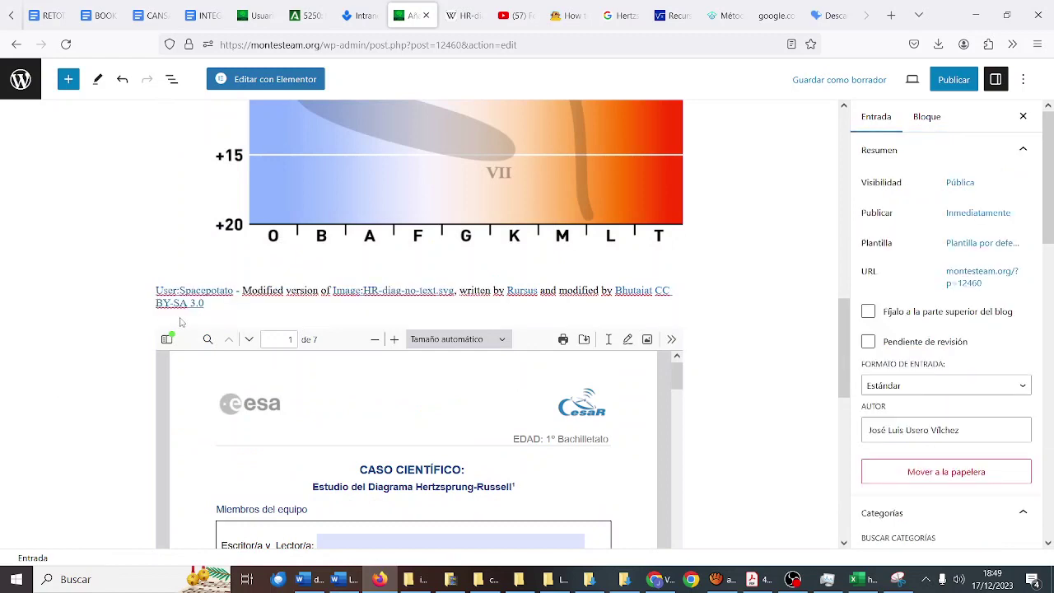
{"action": "left_click", "coordinate": [229, 305]}
{"action": "key", "text": "Return"}
{"action": "type", "text": "eN"}
{"action": "key", "text": "BackSpace"}
{"action": "key", "text": "BackSpace"}
{"action": "type", "text": "En el siguiente"}
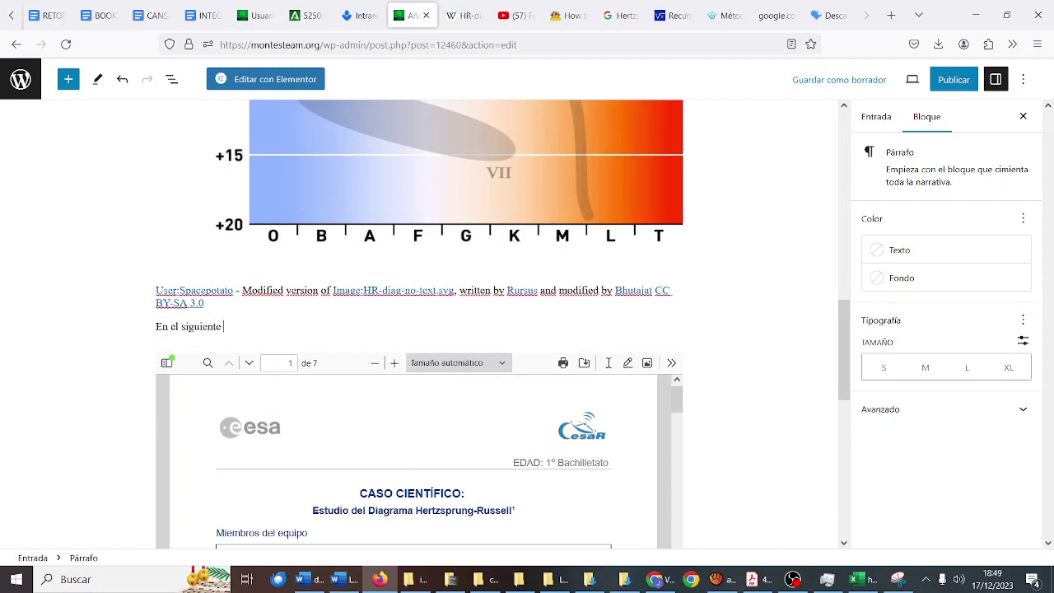
{"action": "type", "text": " archivo PDF de la ESA pue"}
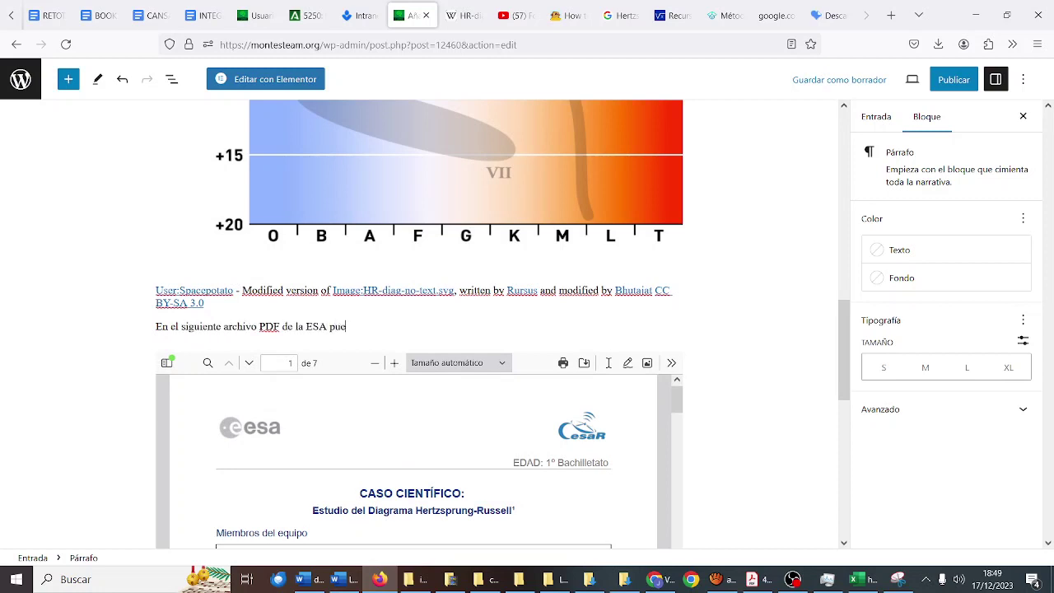
{"action": "type", "text": "des aparender"}
{"action": "key", "text": "BackSpace"}
{"action": "type", "text": "er más sobre el diagrama Hertz"}
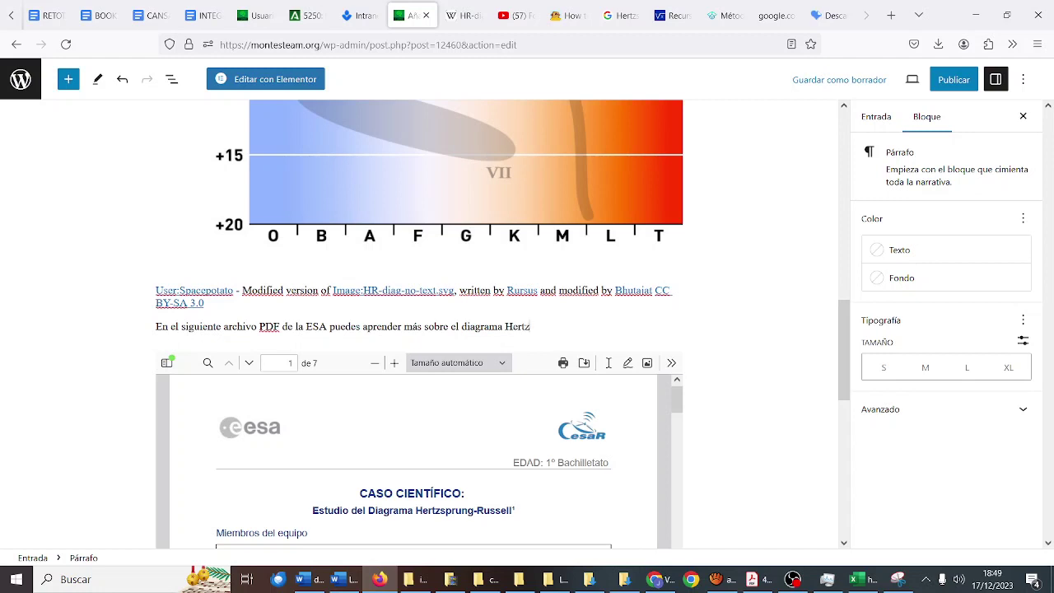
{"action": "type", "text": "g-Russell"}
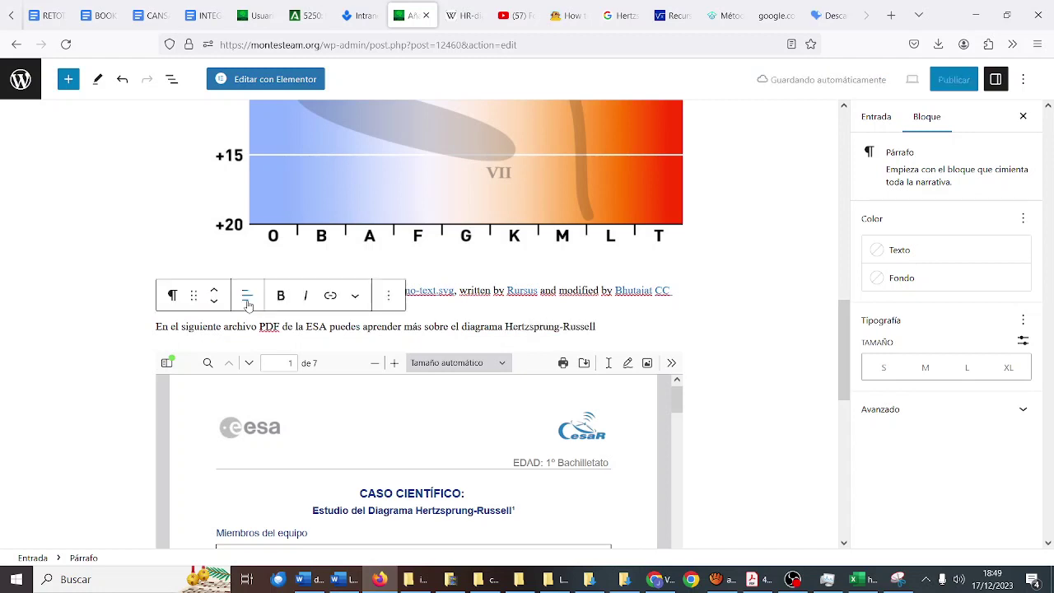
{"action": "scroll", "coordinate": [248, 305], "scroll_direction": "down", "scroll_amount": 5}
{"action": "scroll", "coordinate": [248, 304], "scroll_direction": "down", "scroll_amount": 1}
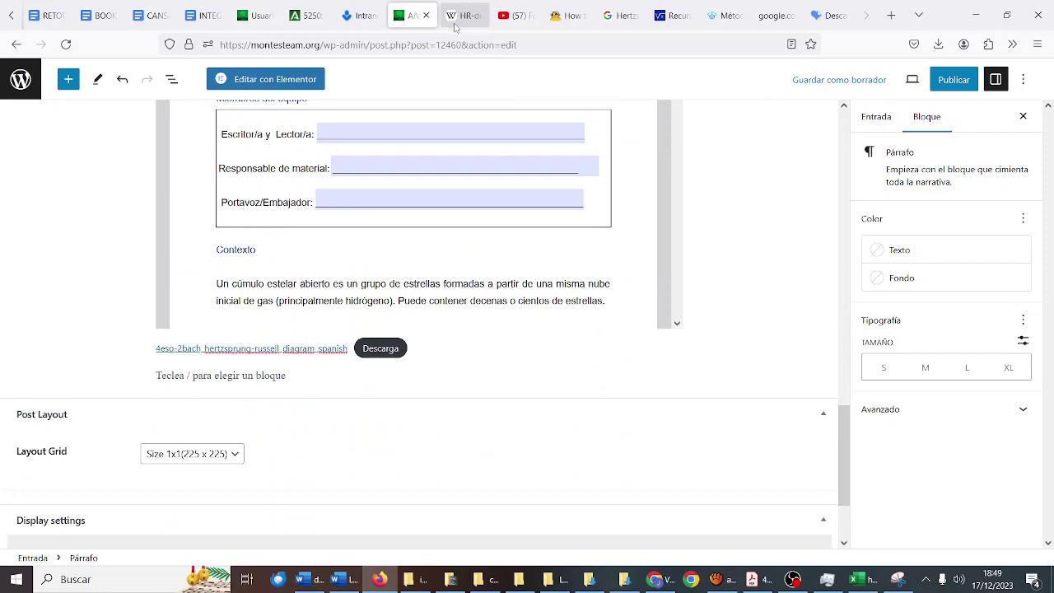
- Look through the open browser tabs for the Google search on the Hertzsprung–Russell diagram
{"action": "left_click", "coordinate": [455, 22]}
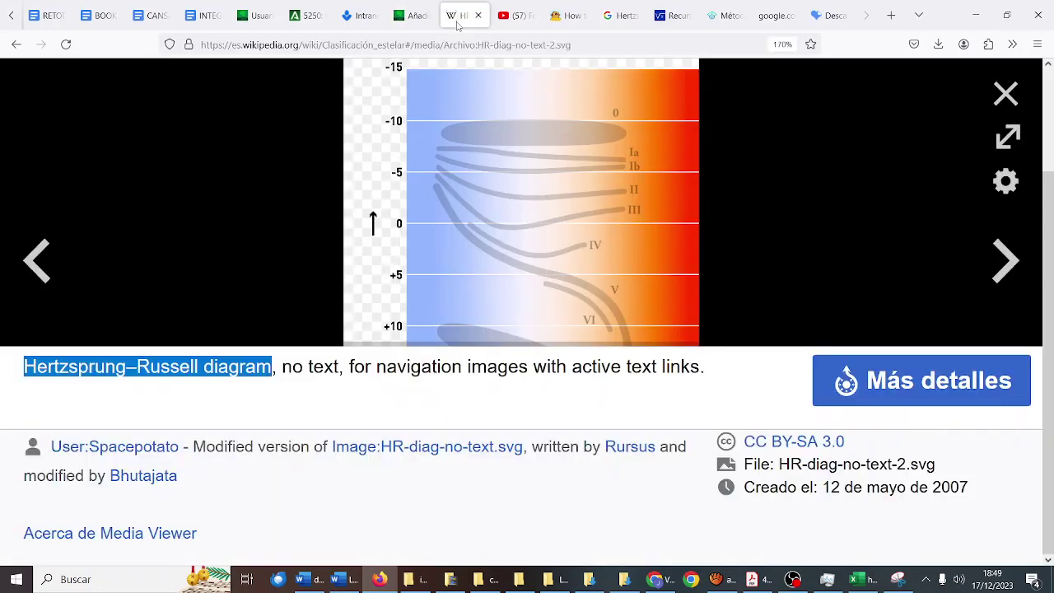
{"action": "left_click", "coordinate": [511, 23]}
{"action": "left_click", "coordinate": [569, 20]}
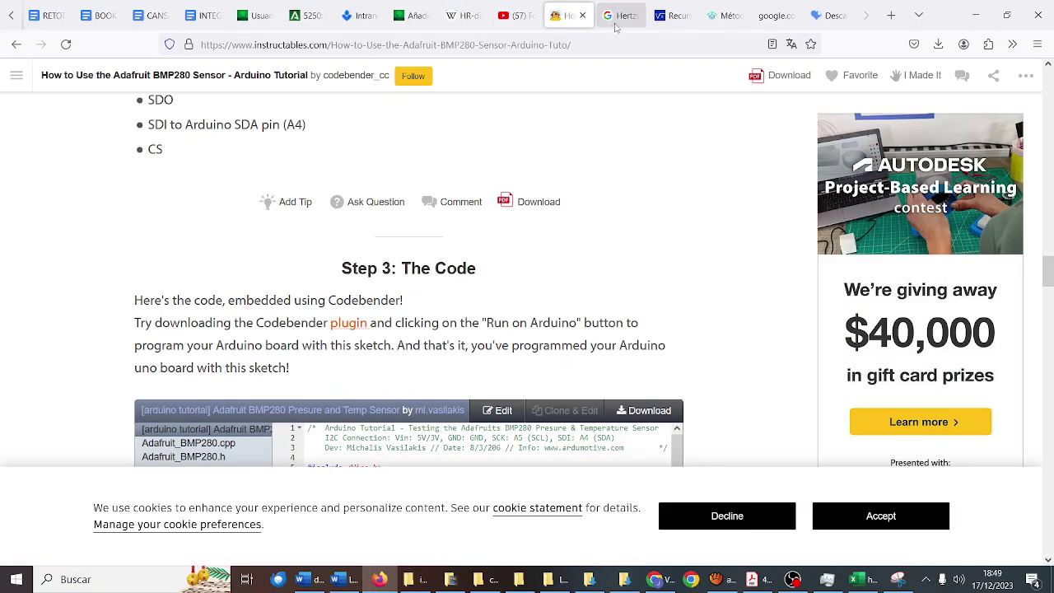
{"action": "left_click", "coordinate": [616, 24]}
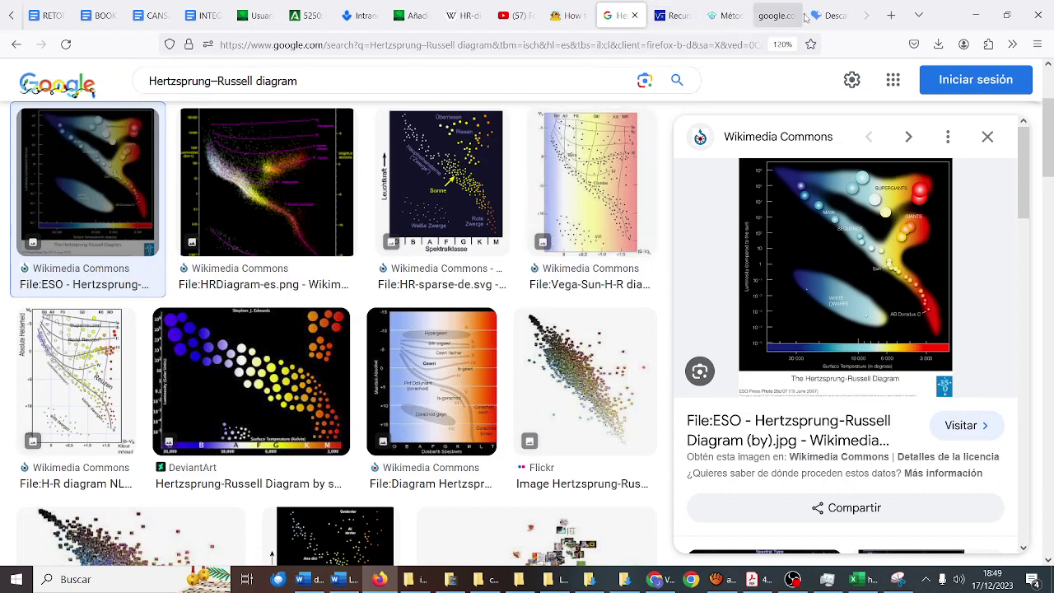
{"action": "left_click", "coordinate": [832, 15]}
{"action": "left_click", "coordinate": [769, 19]}
{"action": "left_click", "coordinate": [729, 20]}
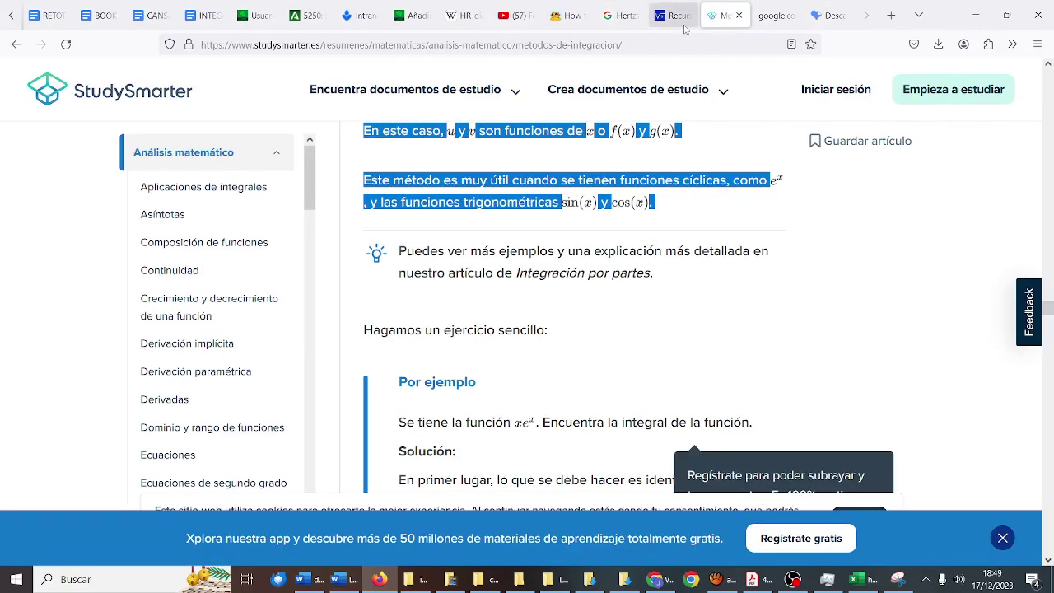
{"action": "left_click", "coordinate": [680, 25]}
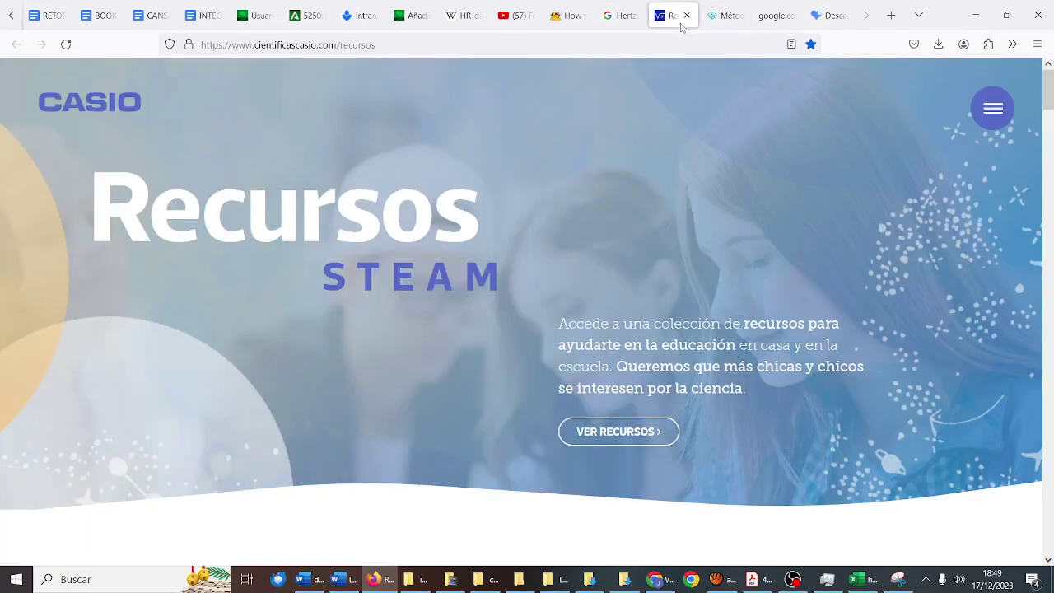
{"action": "left_click", "coordinate": [828, 17]}
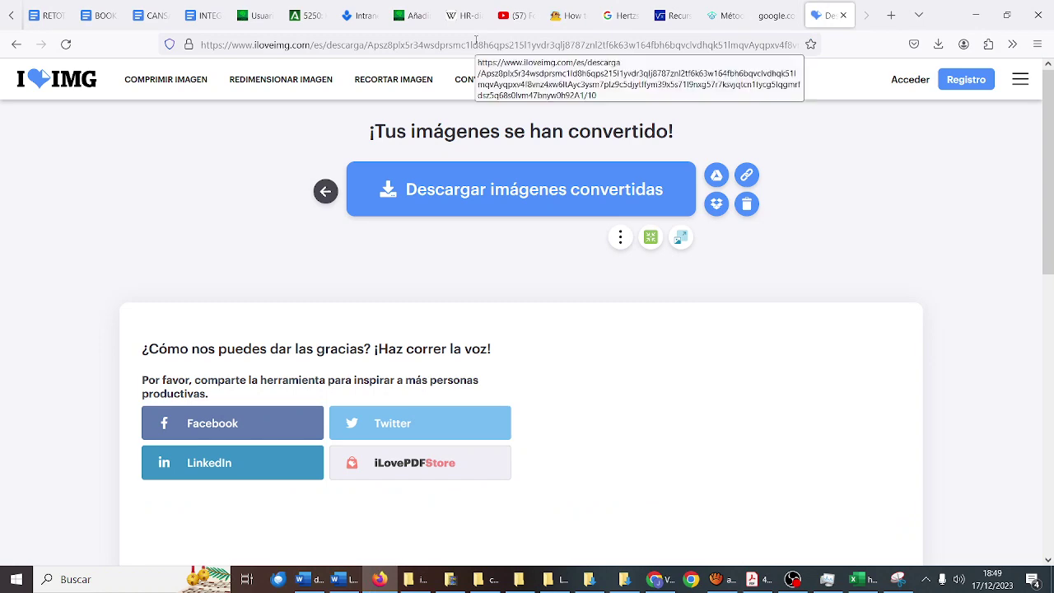
{"action": "left_click", "coordinate": [619, 23]}
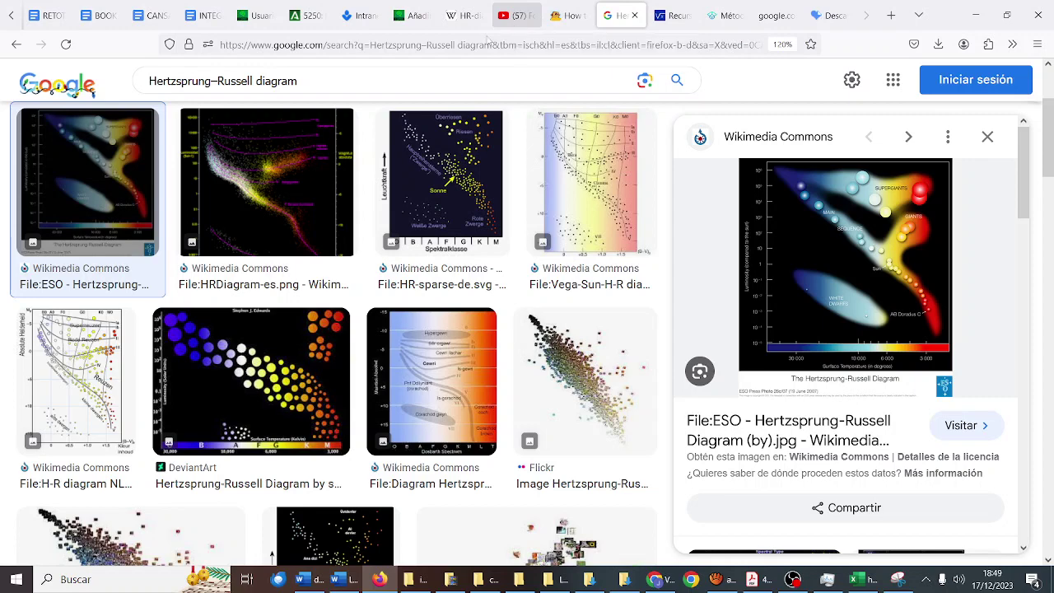
- Go back to the unfiltered Google search and search for "Hertzsprung–Russell diagram pdf"
{"action": "left_click", "coordinate": [16, 46]}
{"action": "left_click", "coordinate": [17, 46]}
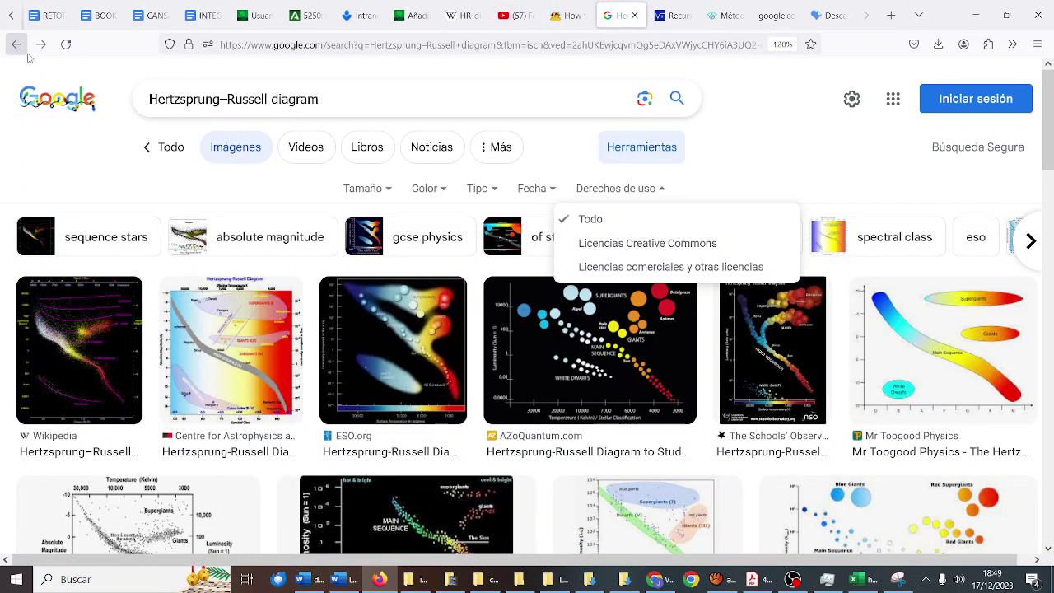
{"action": "left_click", "coordinate": [339, 105]}
{"action": "type", "text": "pdf"}
{"action": "key", "text": "Return"}
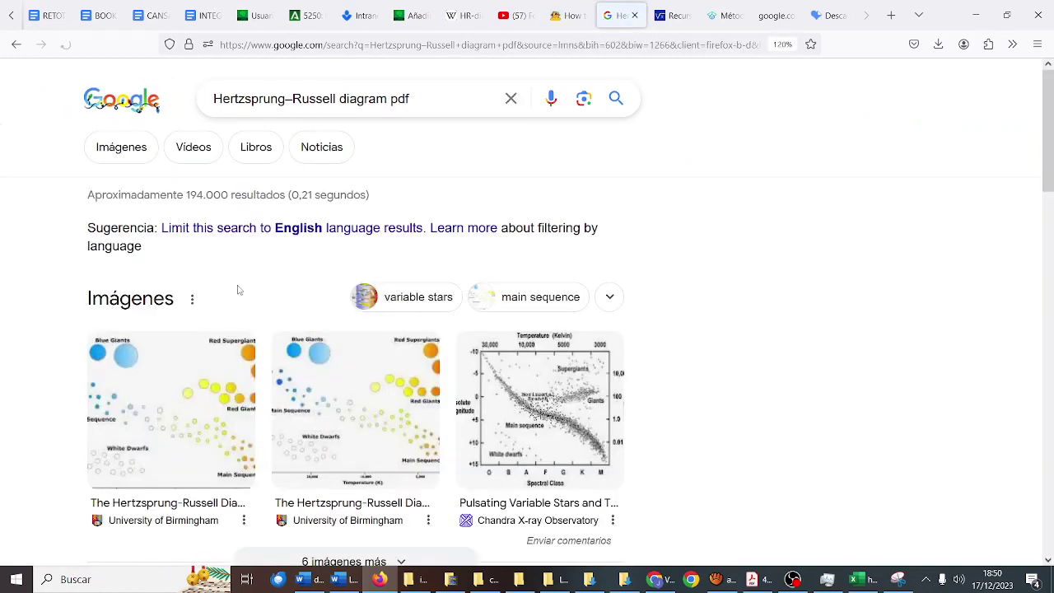
- Copy the link address of the CESAR / ESA result "CASO CIENTÍFICO: - Estudio del Diagrama Hertzsprung-"
{"action": "scroll", "coordinate": [238, 287], "scroll_direction": "down", "scroll_amount": 5}
{"action": "scroll", "coordinate": [238, 289], "scroll_direction": "down", "scroll_amount": 5}
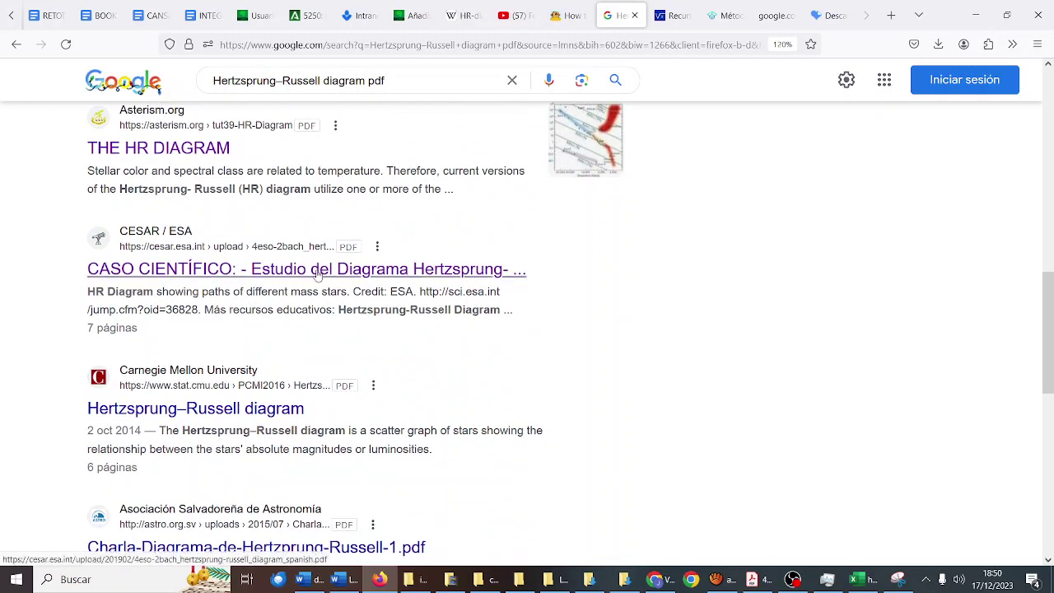
{"action": "right_click", "coordinate": [318, 275]}
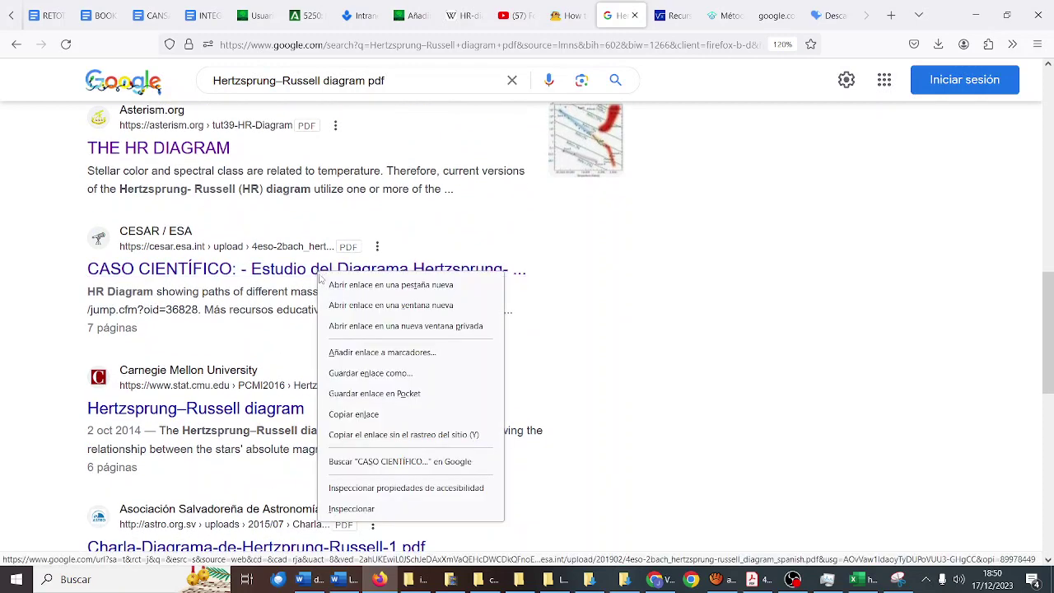
{"action": "left_click", "coordinate": [354, 414]}
- Return to the post and add the line "Enlace a documento de estudio del diagrama" below the embedded PDF, followed by an empty paragraph
{"action": "left_click", "coordinate": [406, 18]}
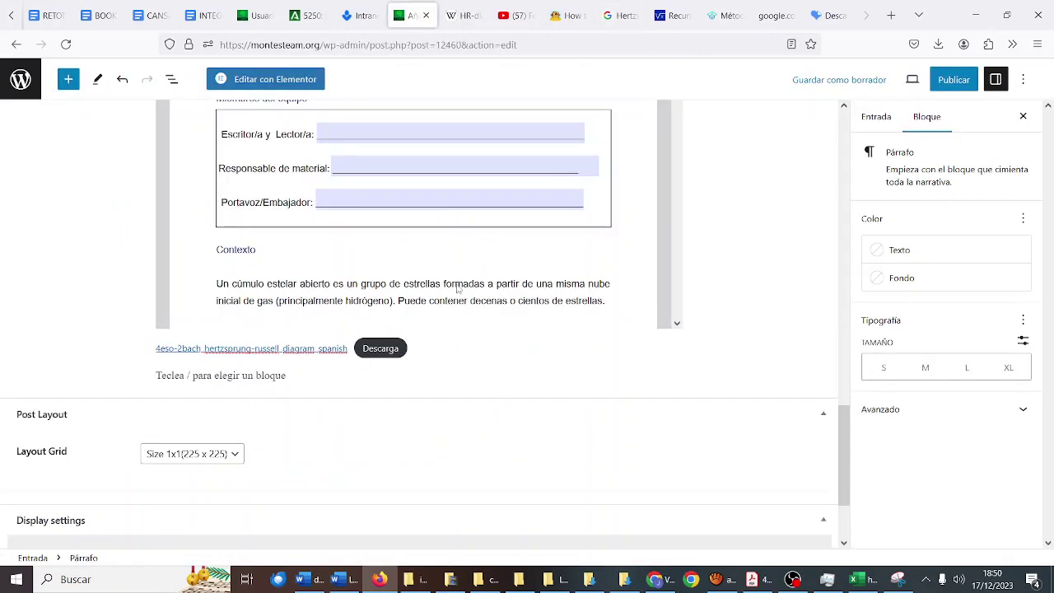
{"action": "left_click", "coordinate": [293, 373]}
{"action": "type", "text": "E"}
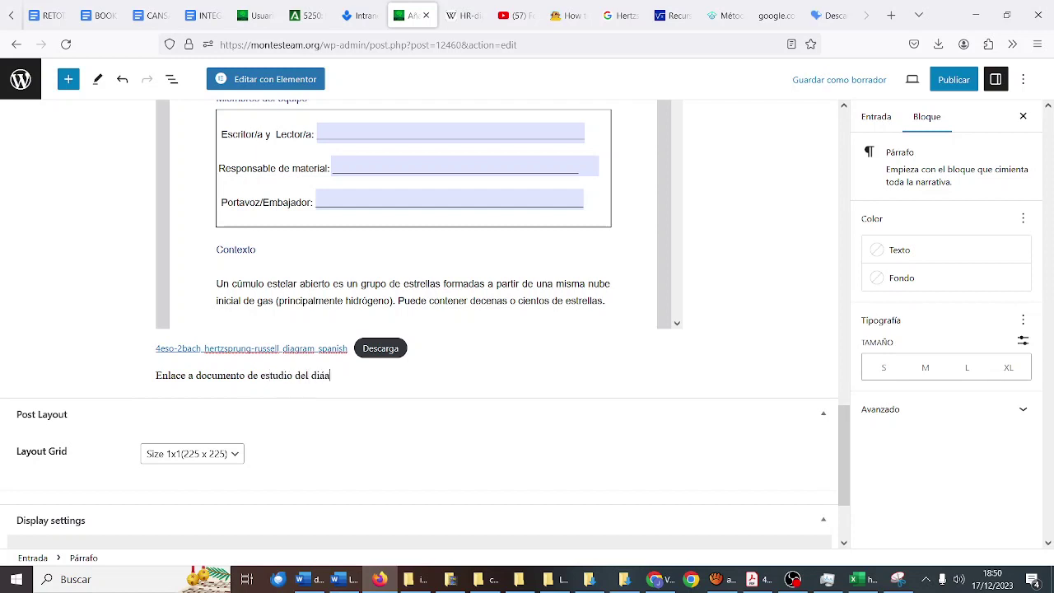
{"action": "key", "text": "Return"}
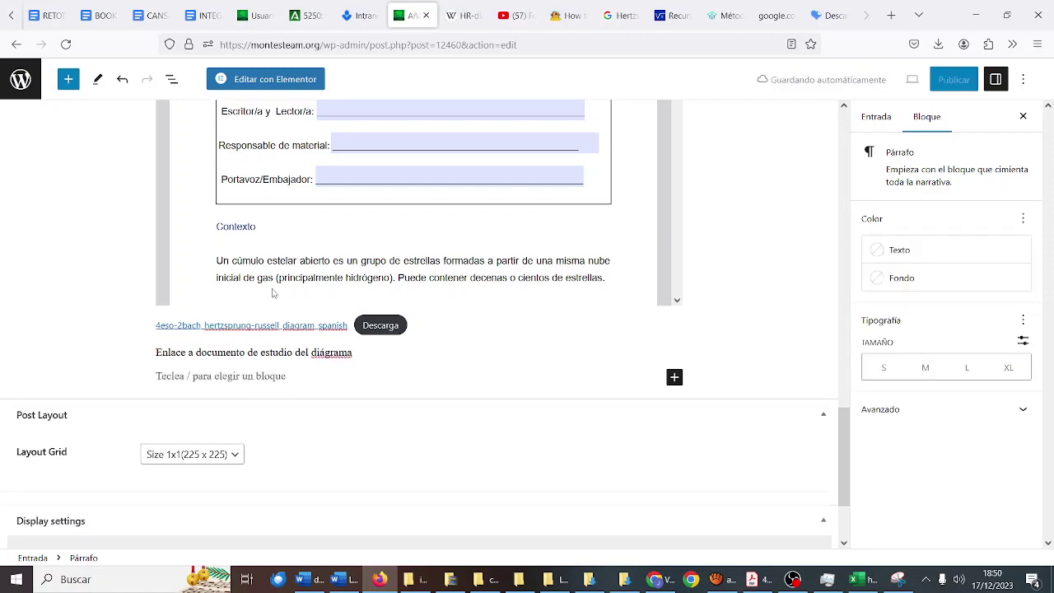
{"action": "left_click", "coordinate": [323, 352]}
{"action": "key", "text": "BackSpace"}
{"action": "type", "text": "a"}
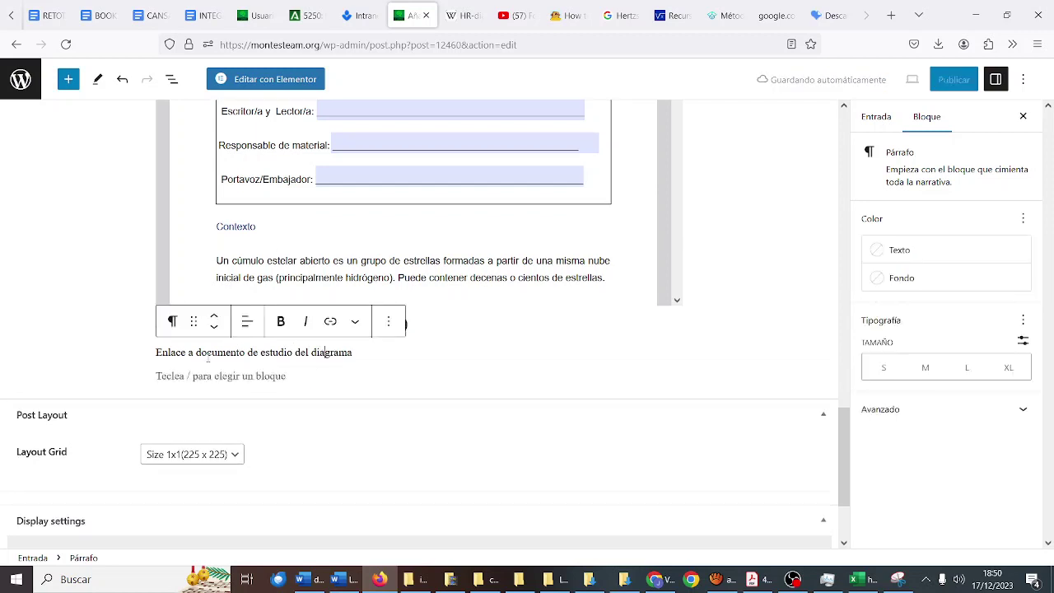
- Link the words "documento de estudio del diagrama" to the copied ESA document address
{"action": "left_click_drag", "start_coordinate": [196, 352], "coordinate": [357, 353]}
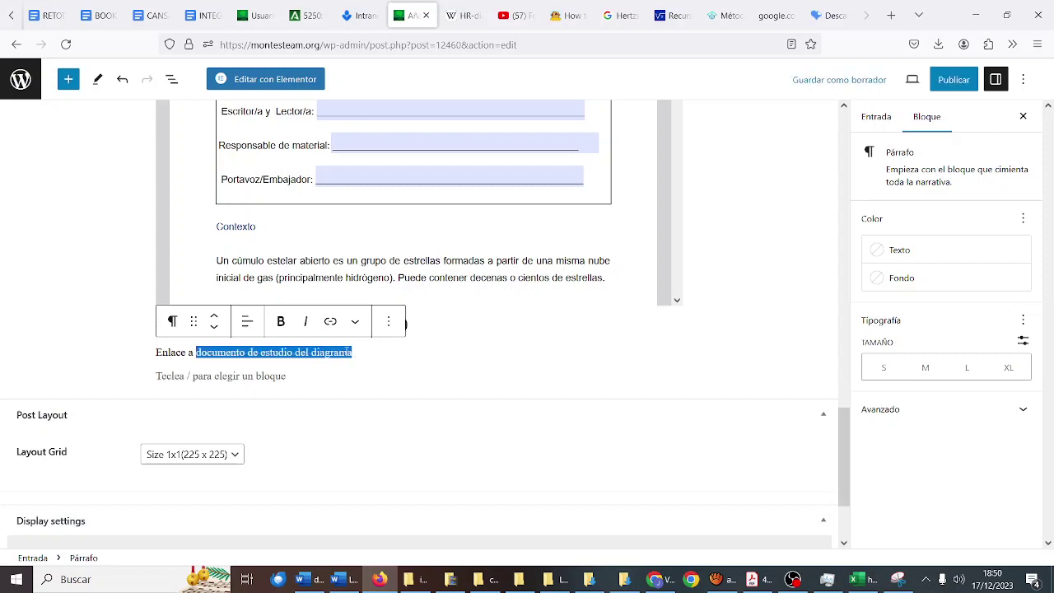
{"action": "left_click", "coordinate": [330, 321]}
{"action": "key", "text": "ctrl+v"}
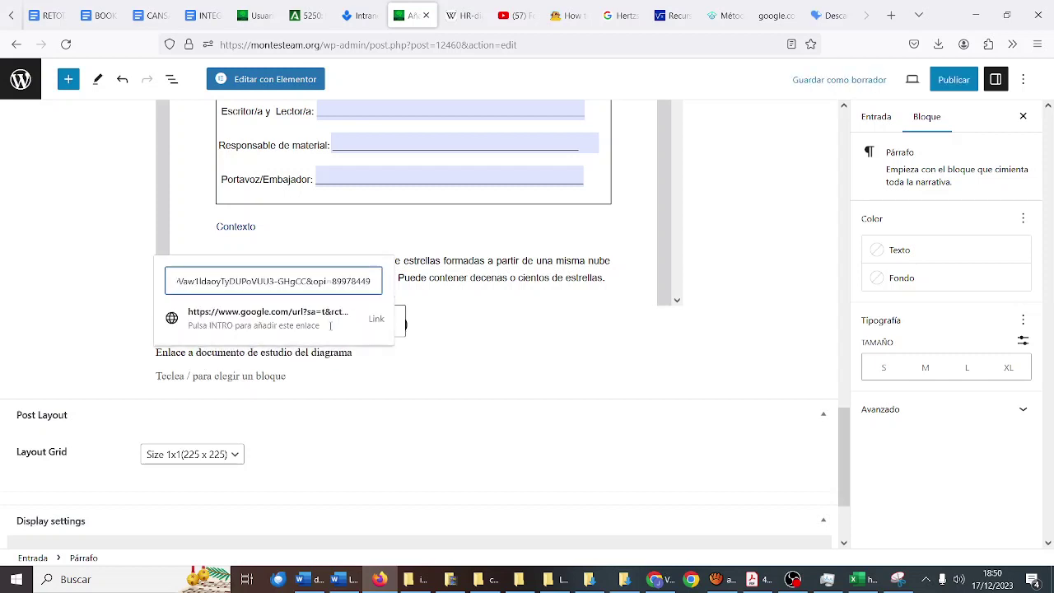
{"action": "key", "text": "Return"}
{"action": "left_click", "coordinate": [337, 393]}
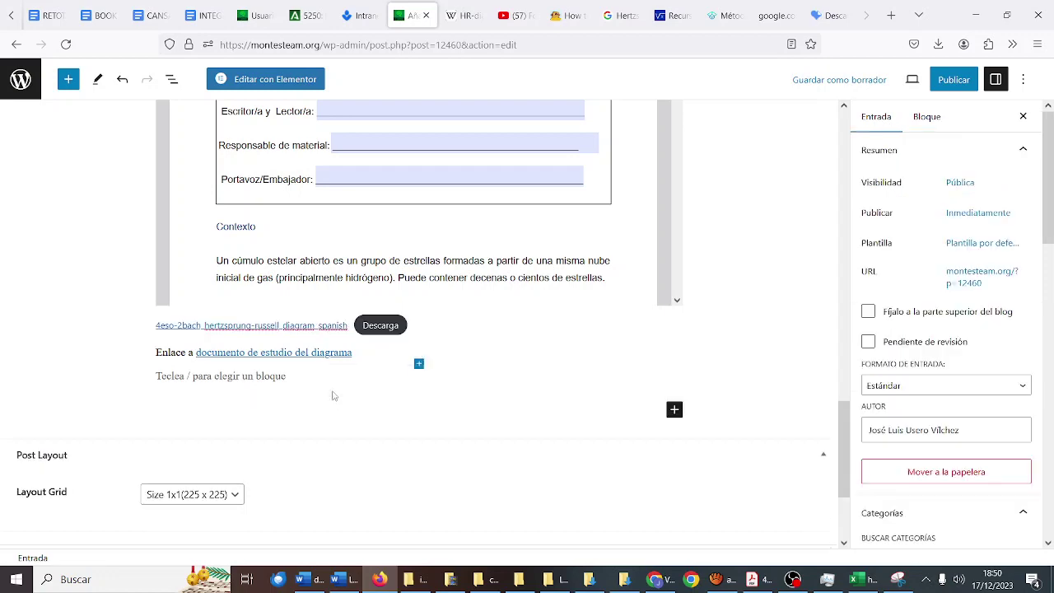
- Review the embedded PDF with its introduction and link line, and return to the empty paragraph at the post's end
{"action": "scroll", "coordinate": [383, 309], "scroll_direction": "up", "scroll_amount": 5}
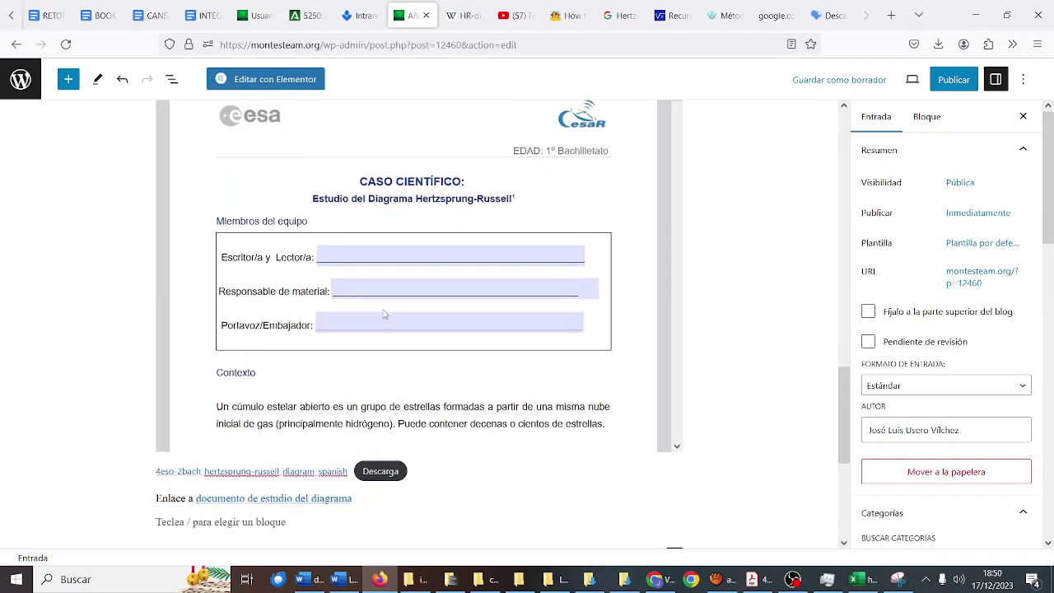
{"action": "scroll", "coordinate": [383, 313], "scroll_direction": "down", "scroll_amount": 1}
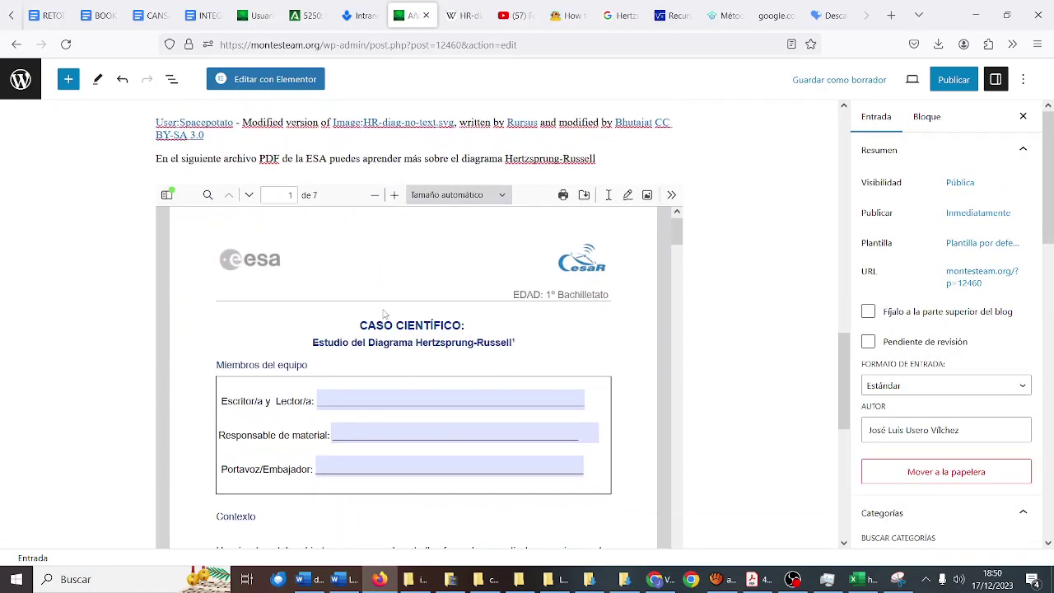
{"action": "scroll", "coordinate": [409, 295], "scroll_direction": "down", "scroll_amount": 3}
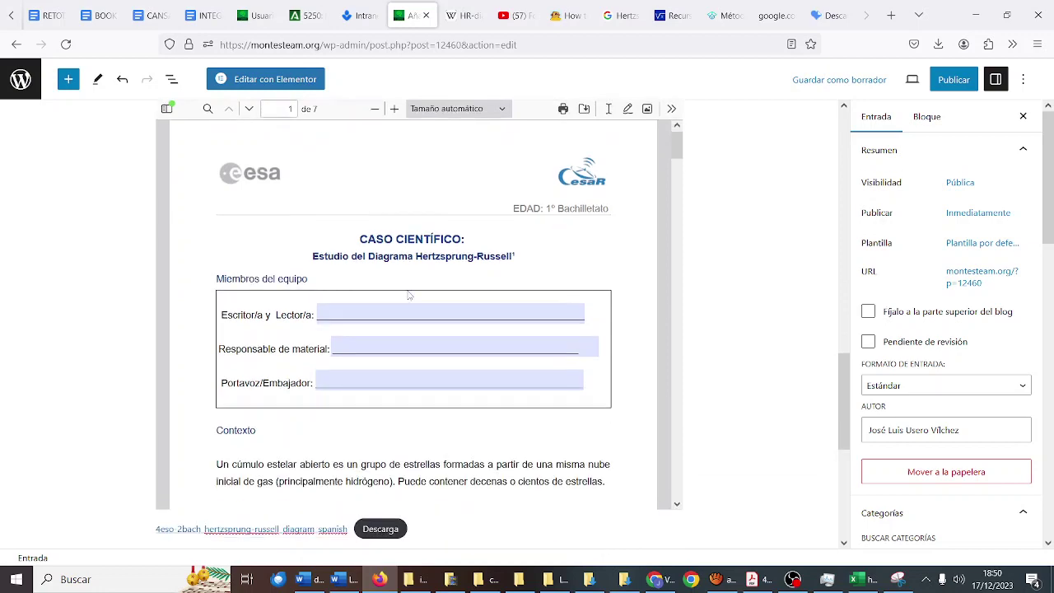
{"action": "scroll", "coordinate": [409, 295], "scroll_direction": "up", "scroll_amount": 2}
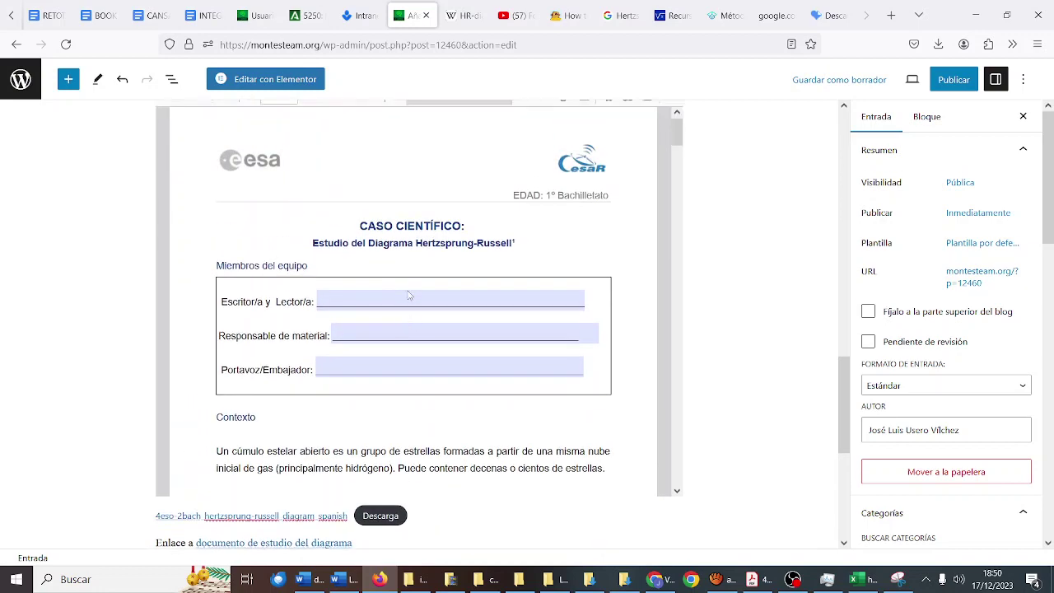
{"action": "scroll", "coordinate": [409, 295], "scroll_direction": "down", "scroll_amount": 3}
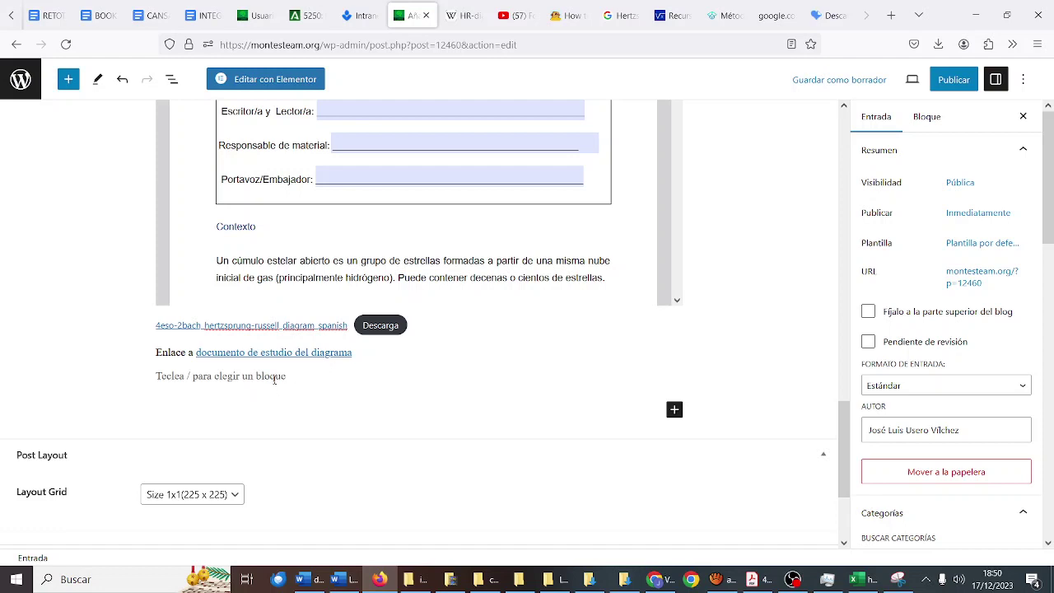
{"action": "left_click", "coordinate": [275, 378]}
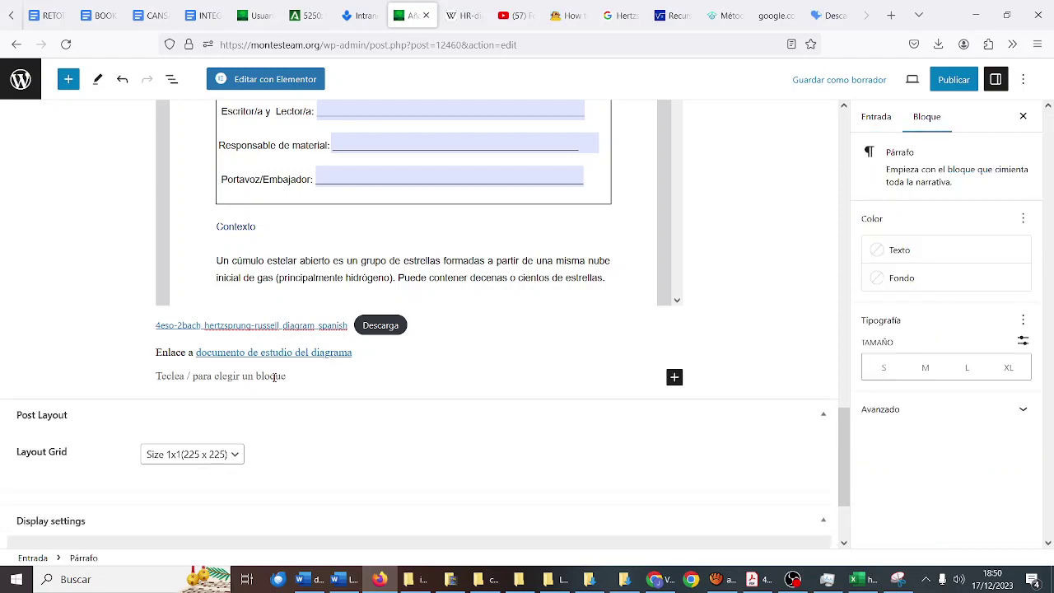
- Open youtube.com in a new browser tab
{"action": "left_click", "coordinate": [891, 14]}
{"action": "type", "text": "youtube.com/"}
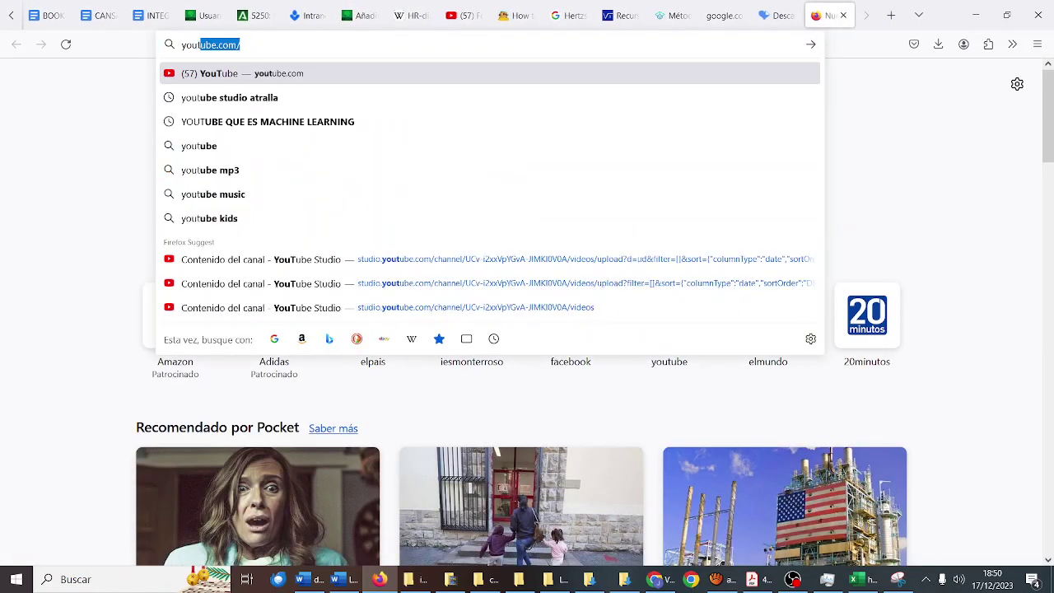
{"action": "key", "text": "Return"}
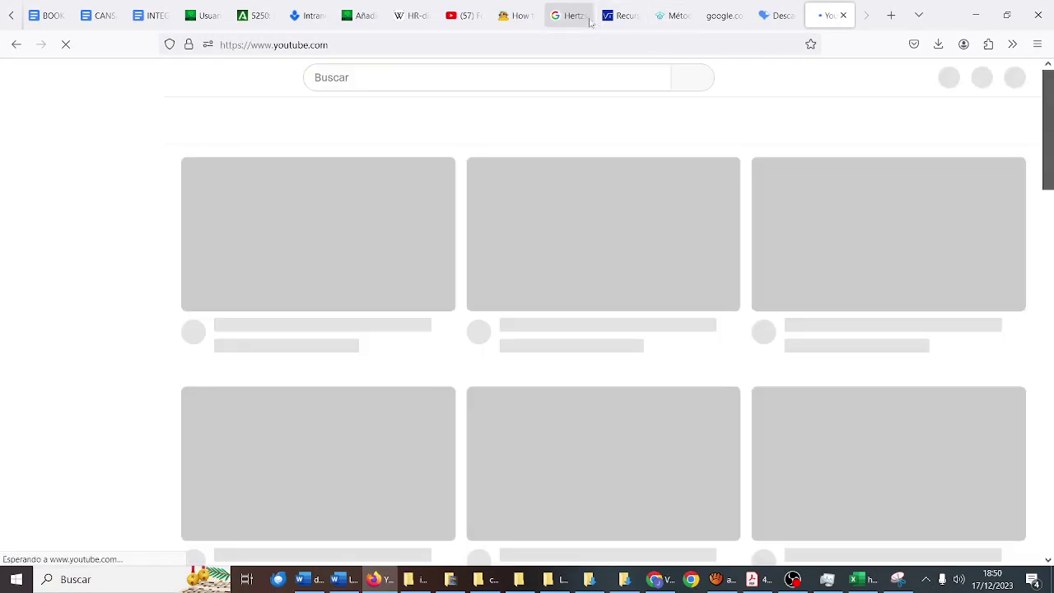
- Copy "Diagrama de Hertzsprung-Russell" from the astronomia.edu.uy result on Google and search YouTube for it
{"action": "left_click", "coordinate": [570, 17]}
{"action": "scroll", "coordinate": [322, 245], "scroll_direction": "up", "scroll_amount": 4}
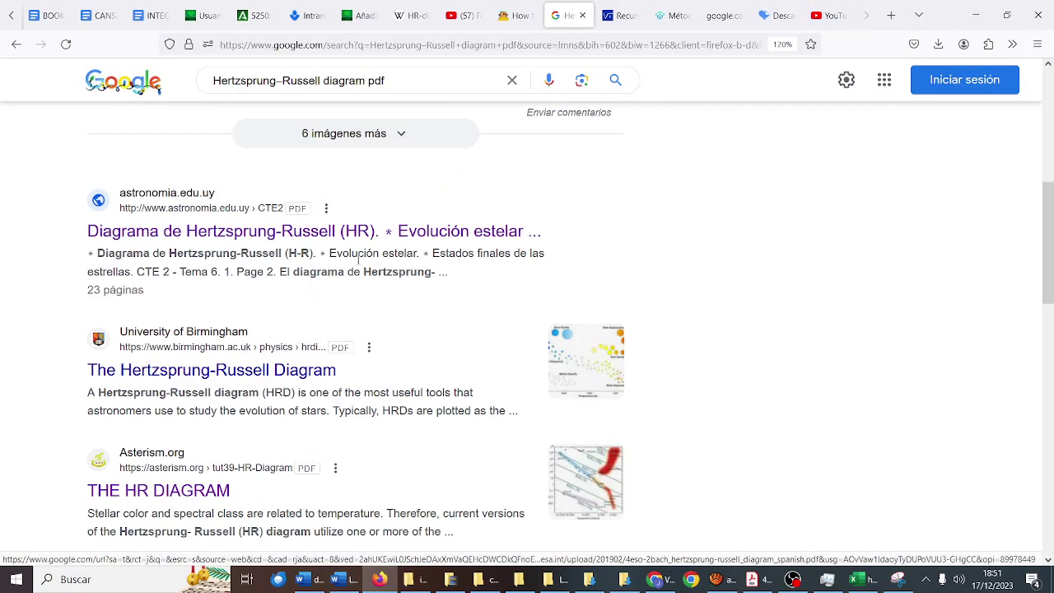
{"action": "left_click_drag", "start_coordinate": [66, 245], "coordinate": [335, 239]}
{"action": "key", "text": "ctrl+c"}
{"action": "left_click", "coordinate": [826, 16]}
{"action": "left_click", "coordinate": [431, 77]}
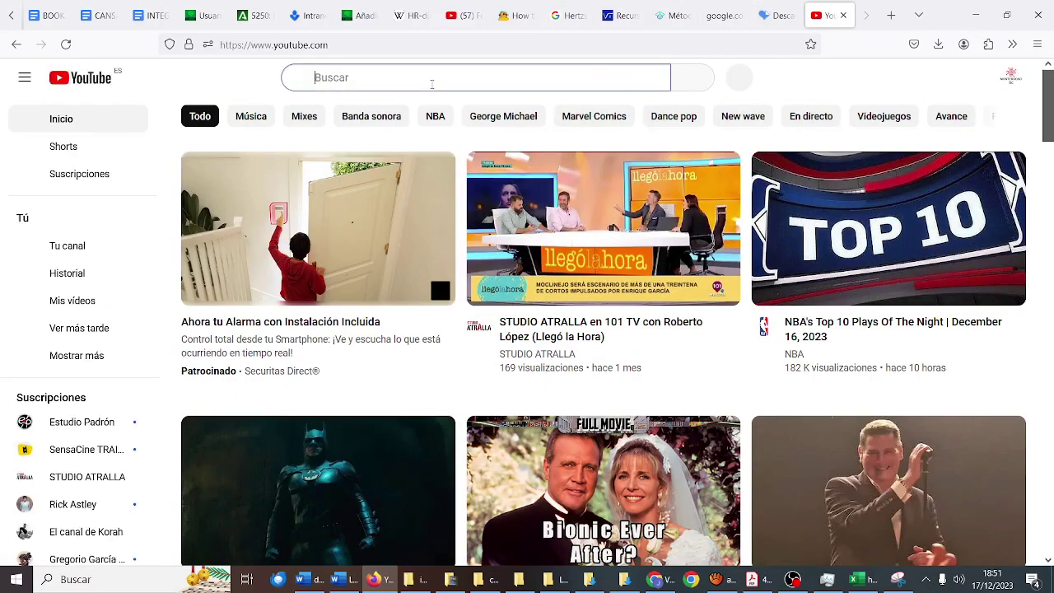
{"action": "key", "text": "ctrl+v"}
{"action": "key", "text": "Return"}
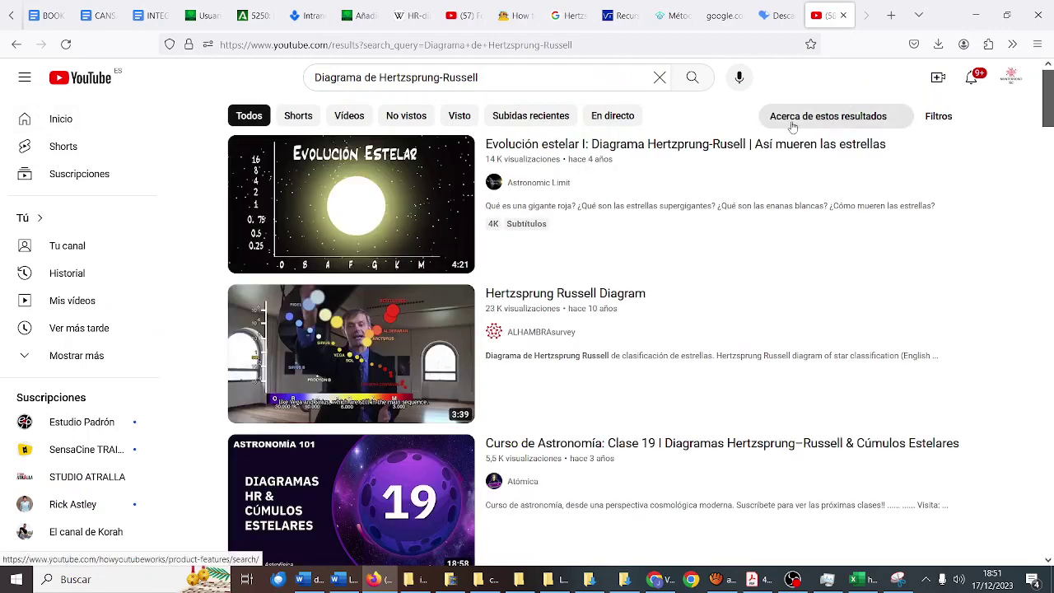
{"action": "left_click", "coordinate": [930, 119]}
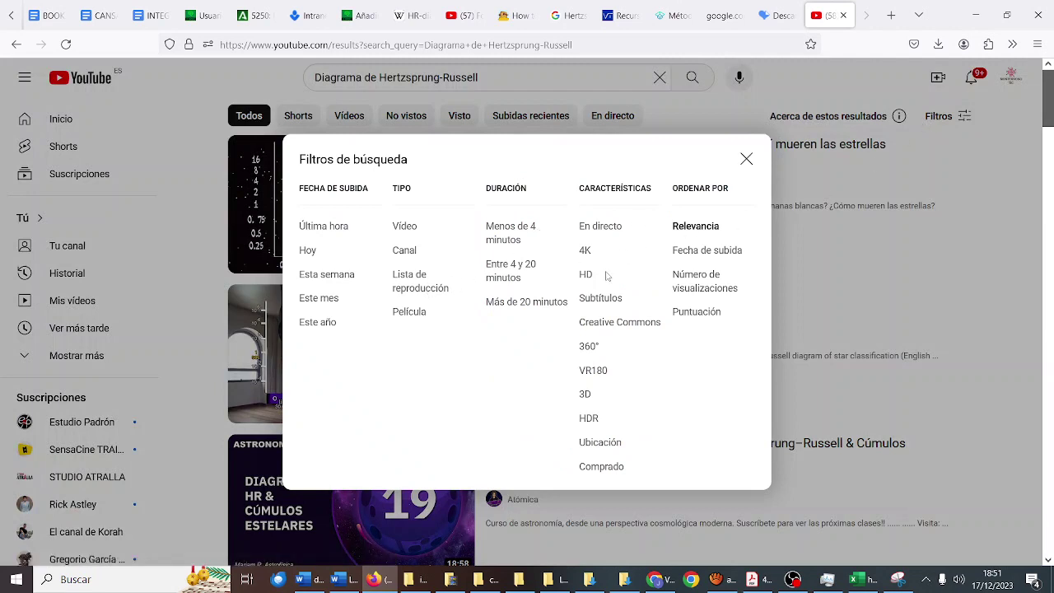
{"action": "left_click", "coordinate": [746, 160]}
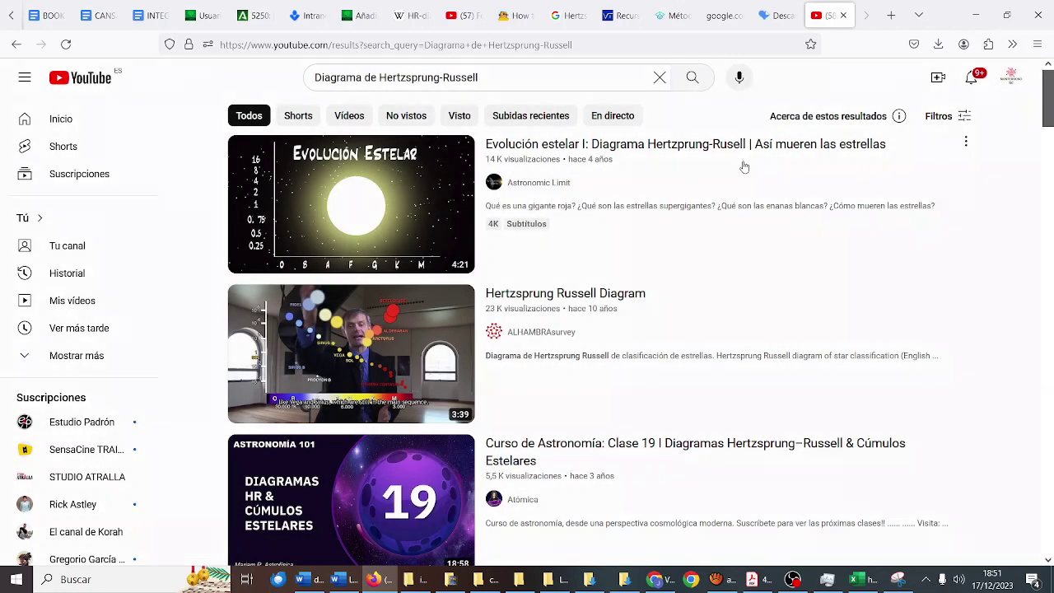
{"action": "mouse_move", "coordinate": [701, 183]}
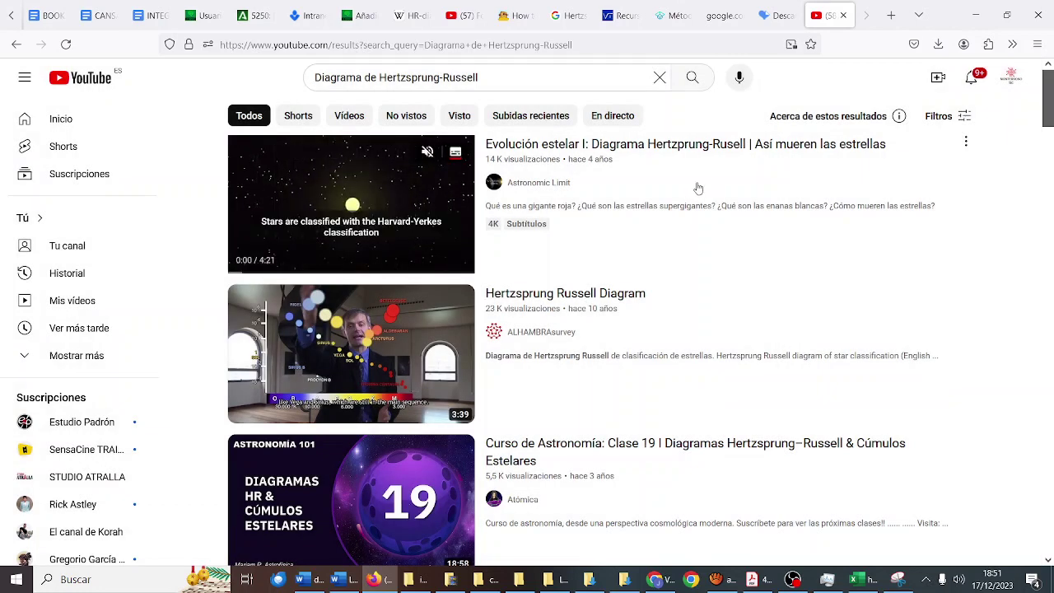
{"action": "left_click", "coordinate": [792, 579]}
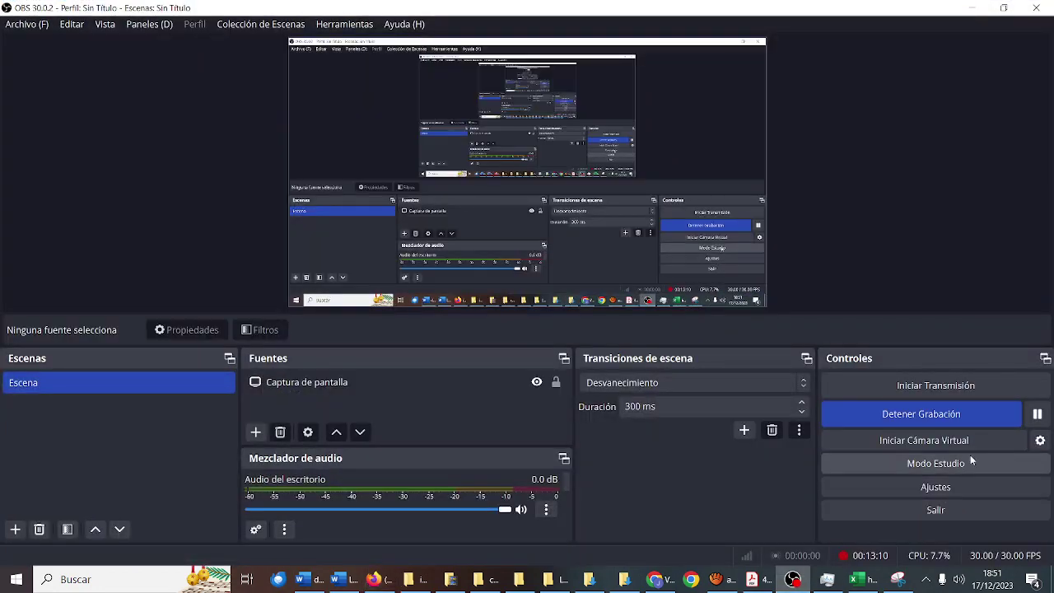
{"action": "left_click", "coordinate": [971, 11]}
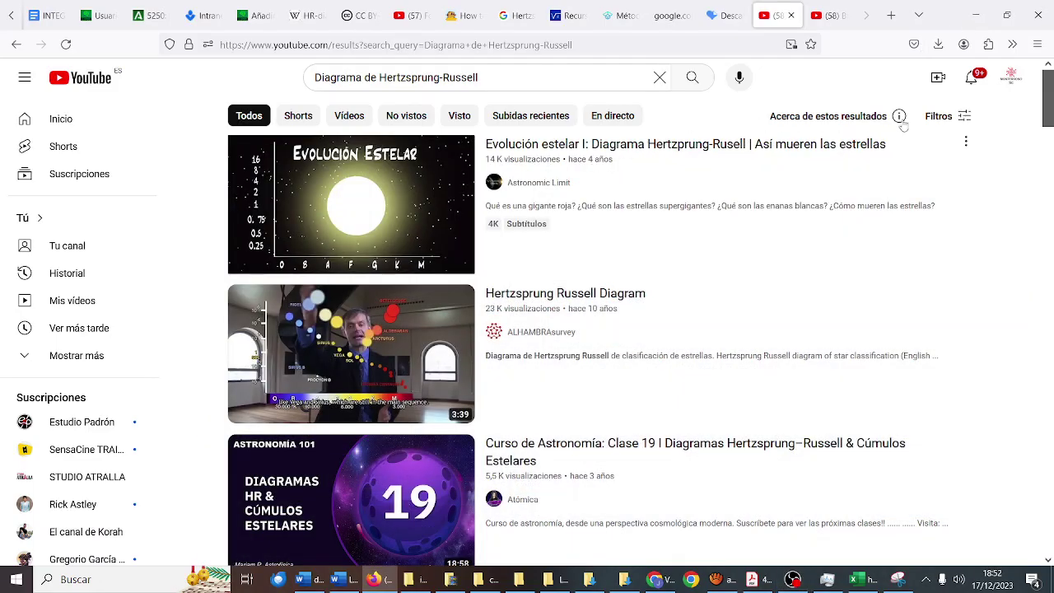
- Filter the YouTube results to Creative Commons videos and look through them for a suitable video about star classification
{"action": "left_click", "coordinate": [939, 116]}
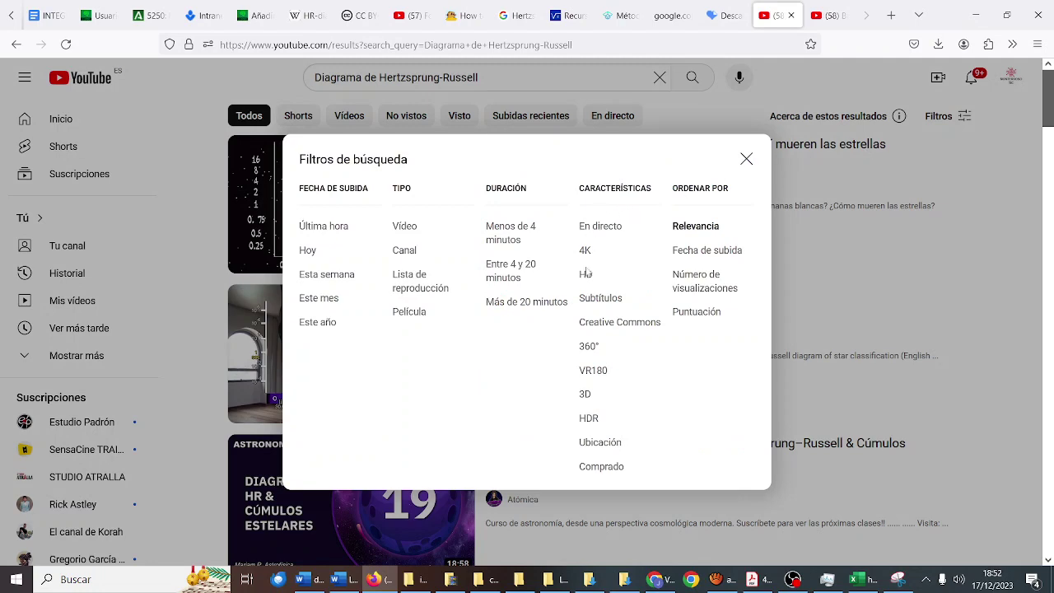
{"action": "left_click", "coordinate": [594, 321]}
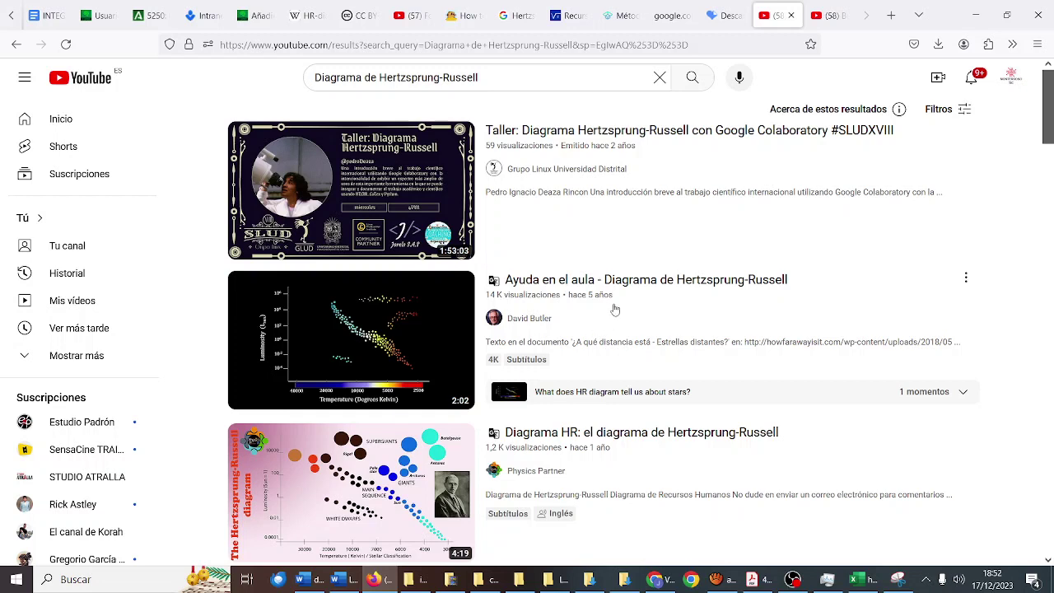
{"action": "scroll", "coordinate": [615, 309], "scroll_direction": "down", "scroll_amount": 3}
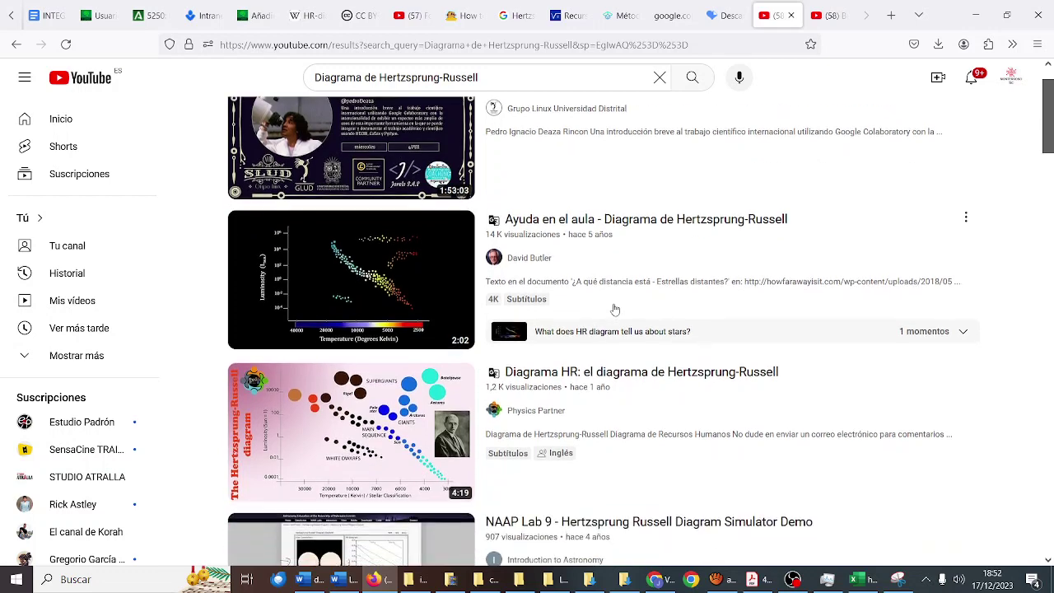
{"action": "mouse_move", "coordinate": [615, 309]}
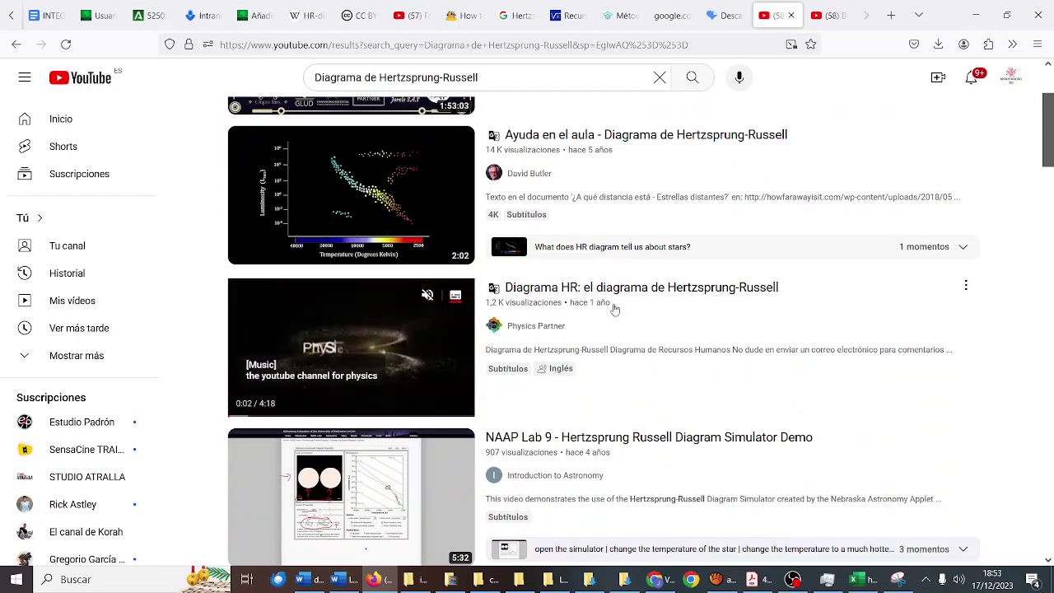
{"action": "scroll", "coordinate": [646, 295], "scroll_direction": "down", "scroll_amount": 3}
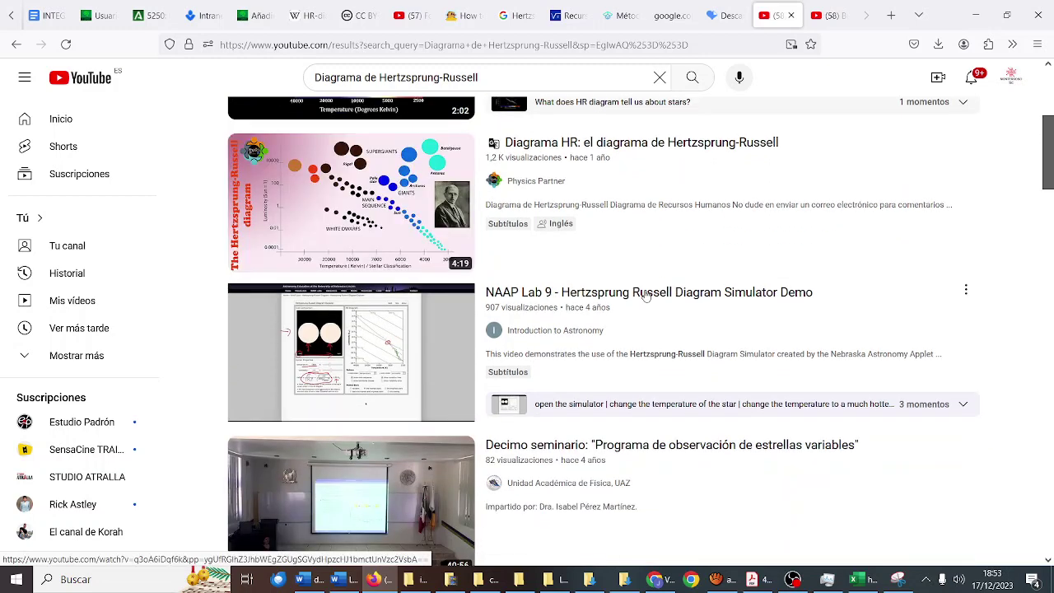
{"action": "scroll", "coordinate": [646, 294], "scroll_direction": "down", "scroll_amount": 2}
{"action": "scroll", "coordinate": [646, 295], "scroll_direction": "down", "scroll_amount": 3}
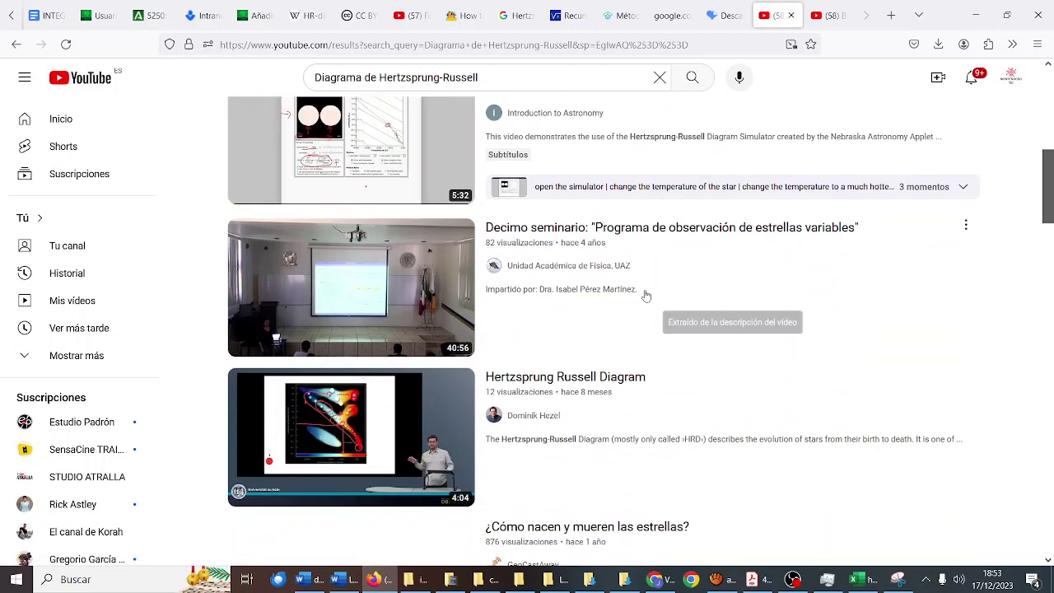
{"action": "scroll", "coordinate": [646, 294], "scroll_direction": "down", "scroll_amount": 2}
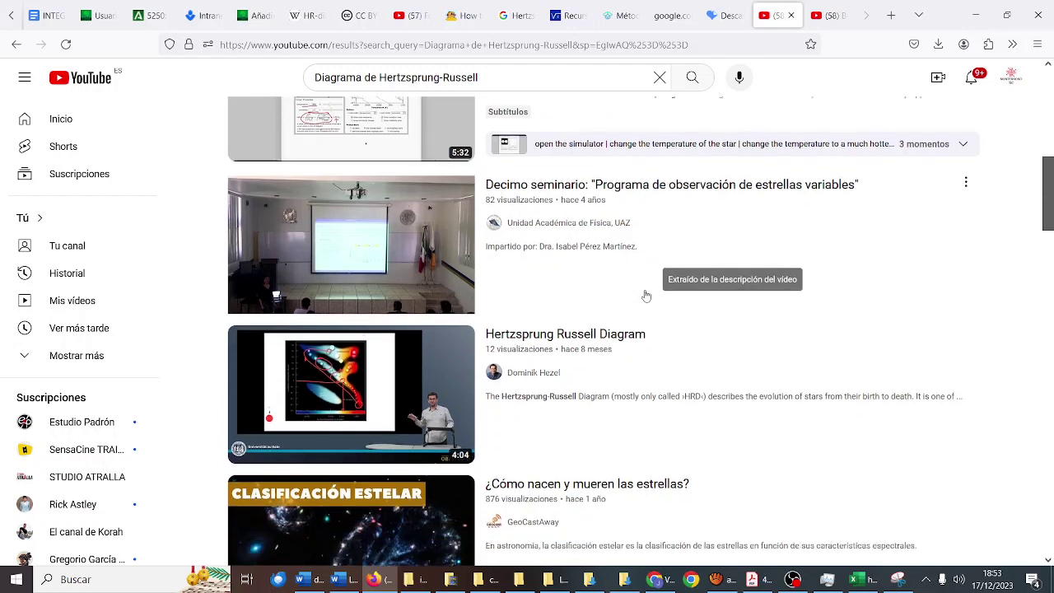
{"action": "scroll", "coordinate": [646, 295], "scroll_direction": "down", "scroll_amount": 4}
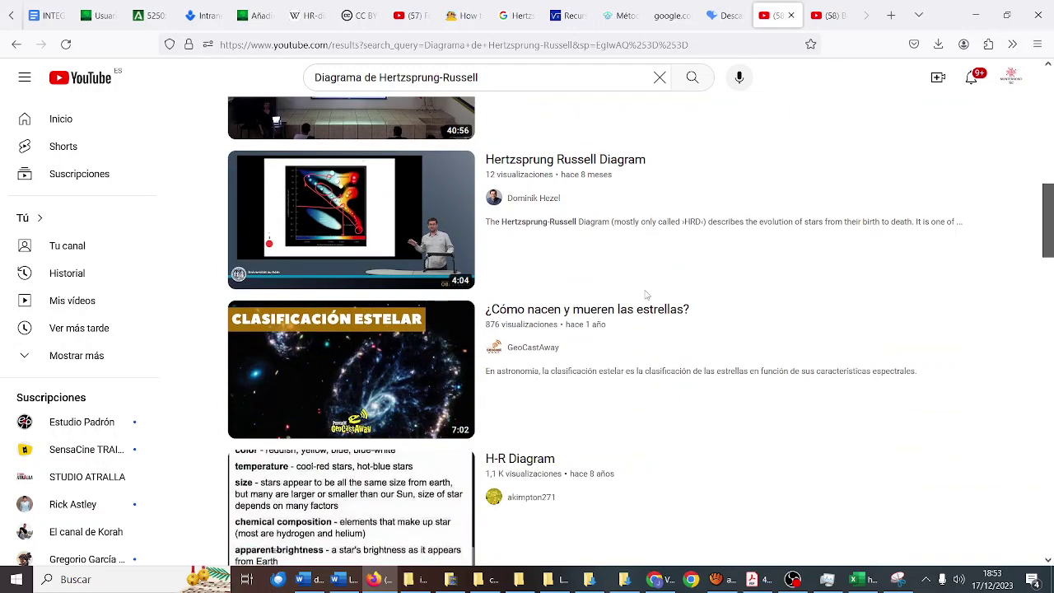
{"action": "scroll", "coordinate": [646, 295], "scroll_direction": "down", "scroll_amount": 2}
{"action": "mouse_move", "coordinate": [647, 295]}
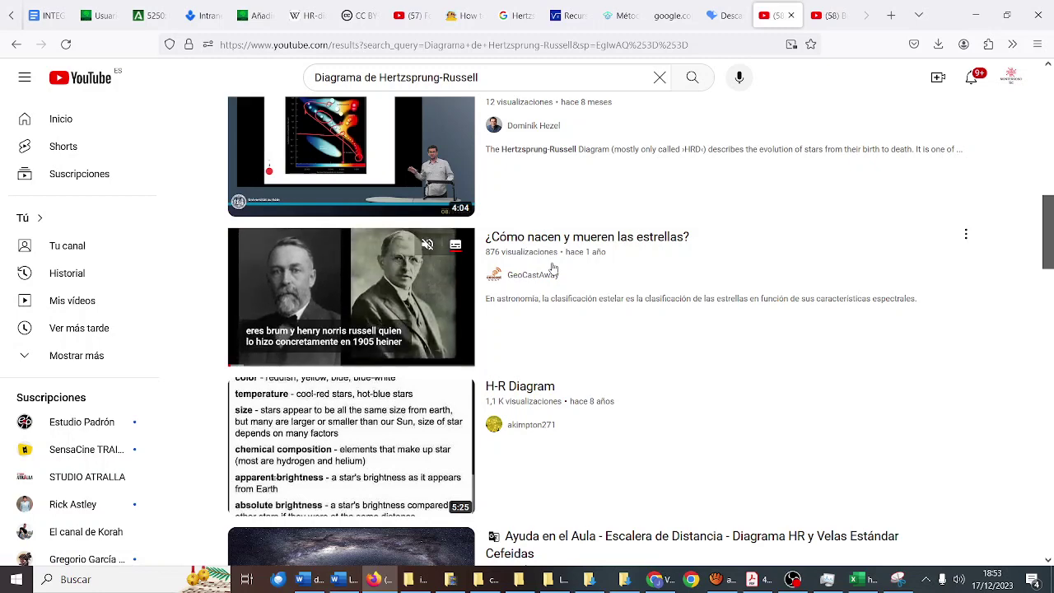
- Copy the share link of the GeoCastAway video "¿Cómo nacen y mueren las estrellas?" and return to the WordPress post
{"action": "right_click", "coordinate": [382, 287]}
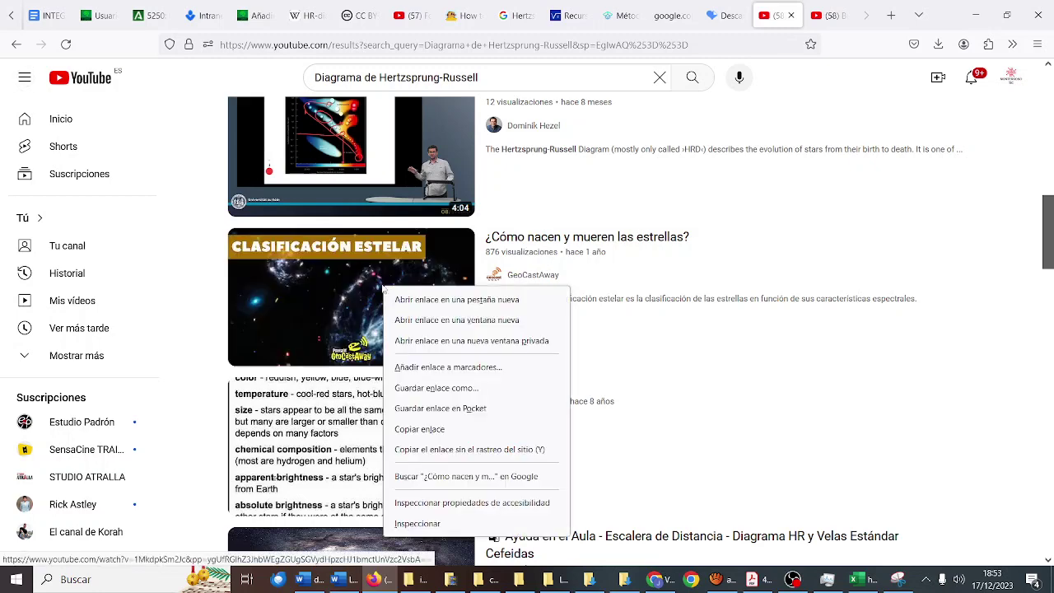
{"action": "left_click", "coordinate": [330, 339]}
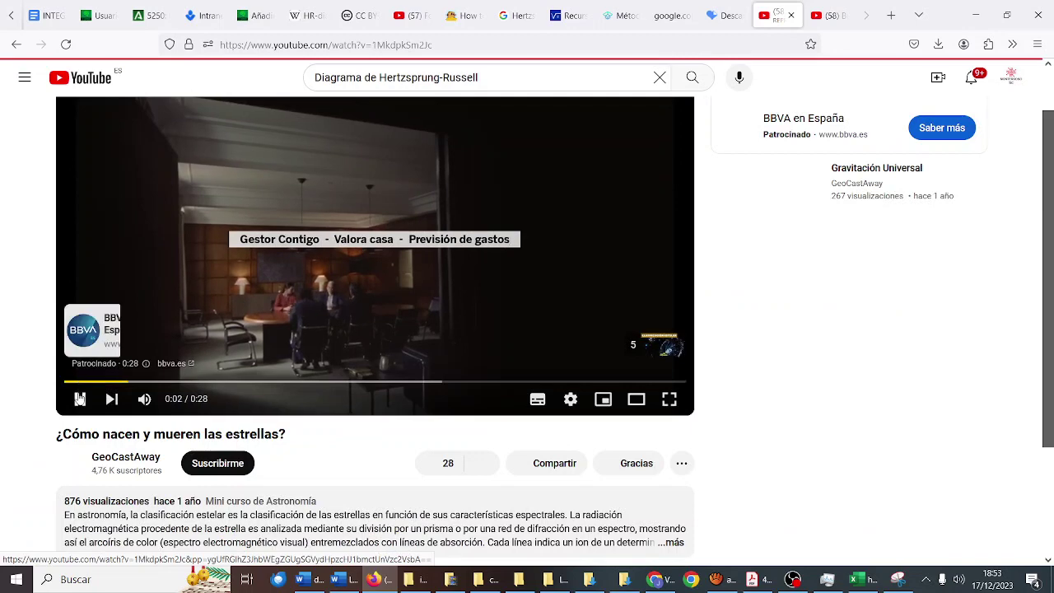
{"action": "left_click", "coordinate": [79, 400]}
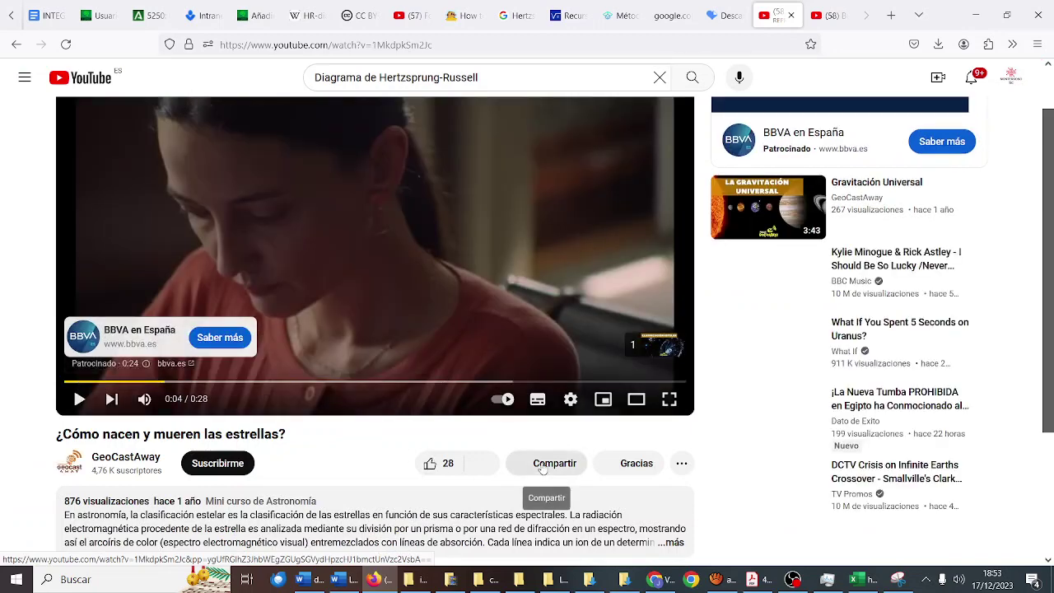
{"action": "left_click", "coordinate": [547, 464]}
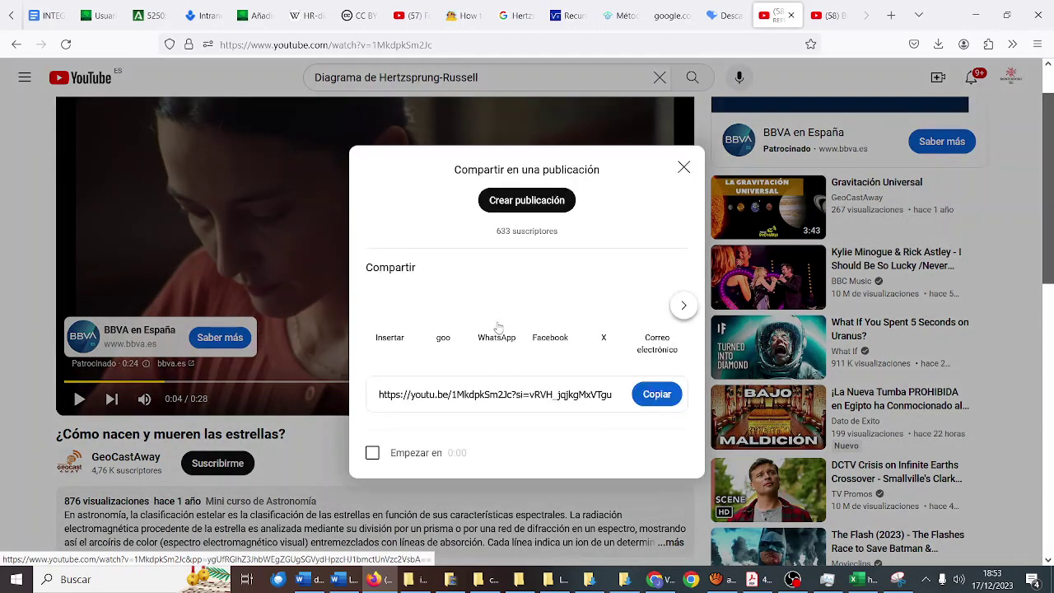
{"action": "left_click", "coordinate": [652, 401]}
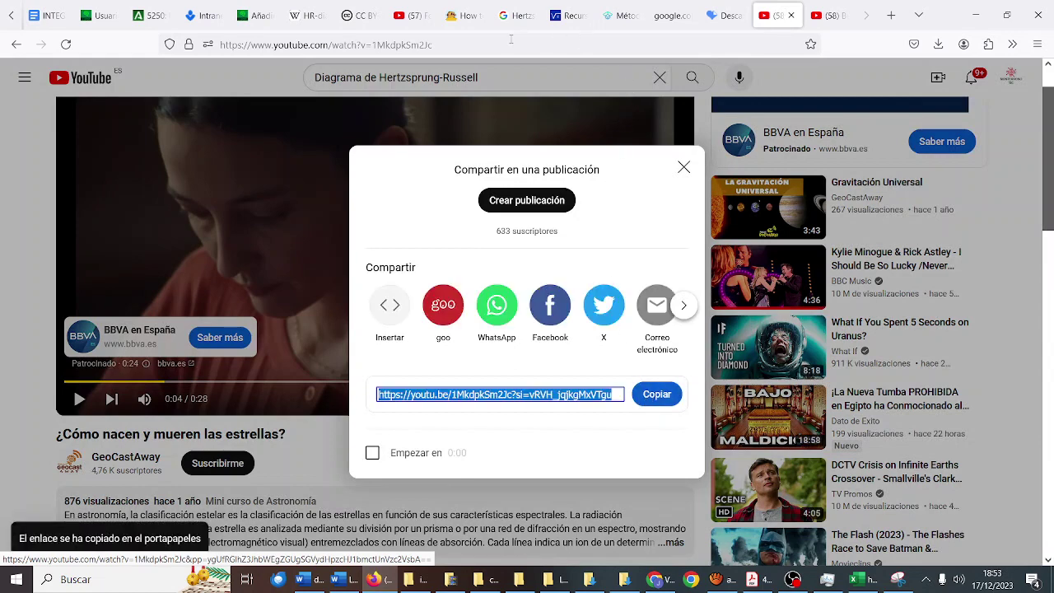
{"action": "left_click", "coordinate": [256, 18]}
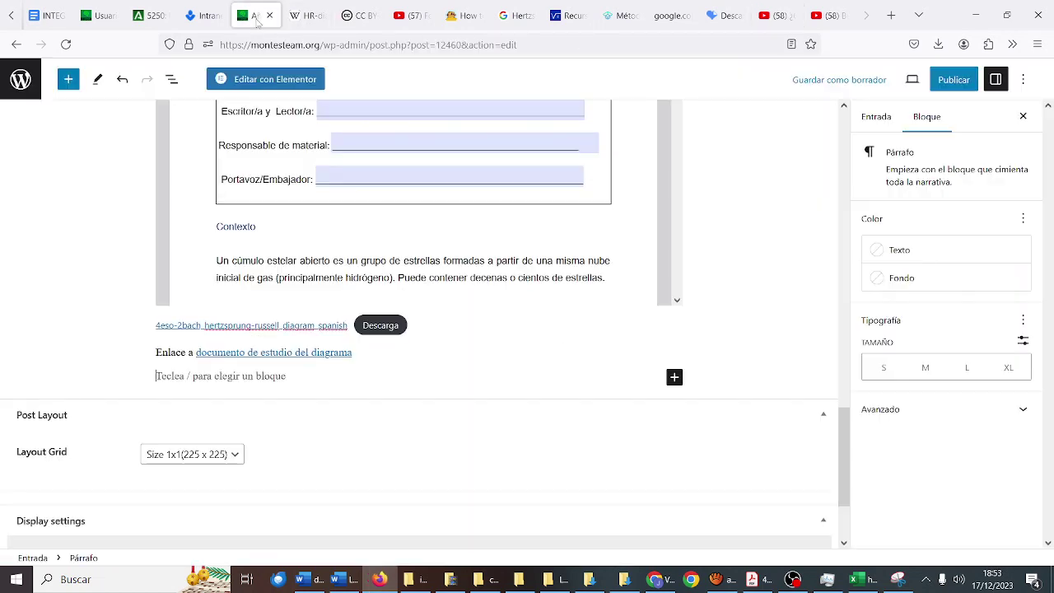
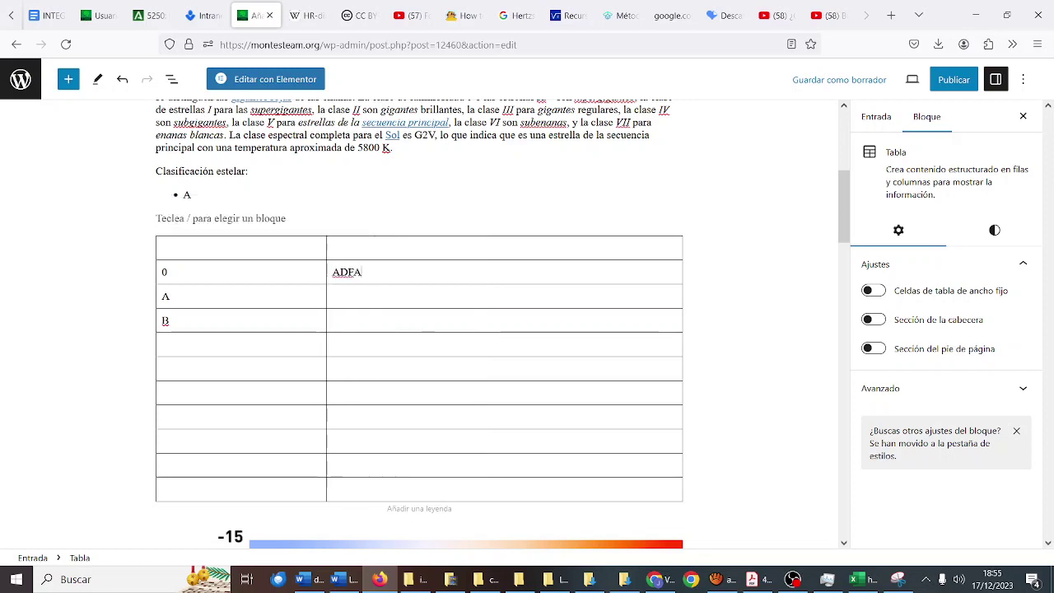
- Complete the filler text "ADFASDFADF ASDFASD F ASDFASD FAFASFASD F" in the table cell beside 0
{"action": "type", "text": "SD FAFASFASD F"}
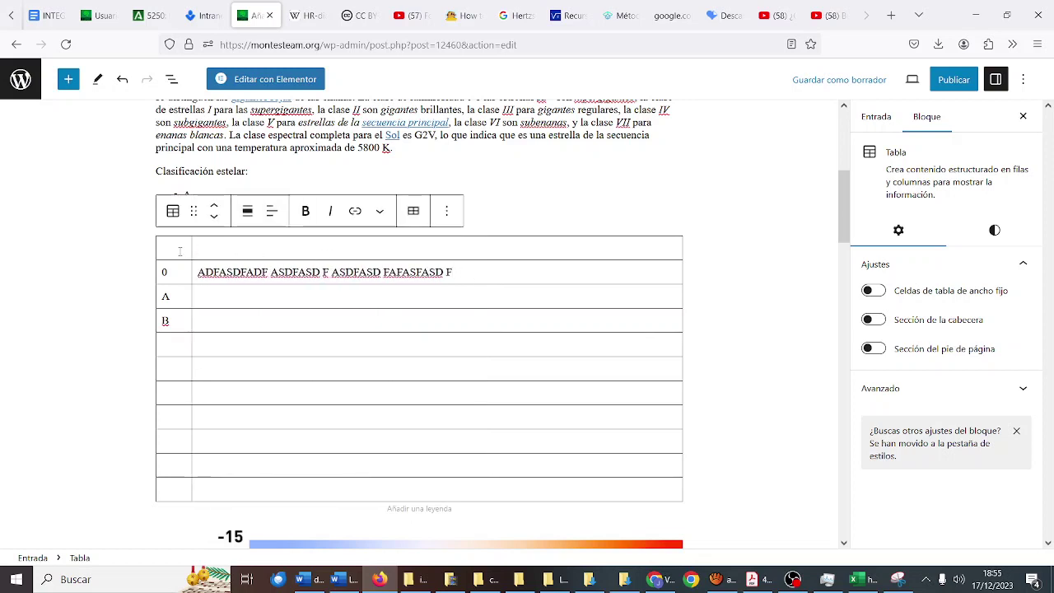
{"action": "key", "text": "Up"}
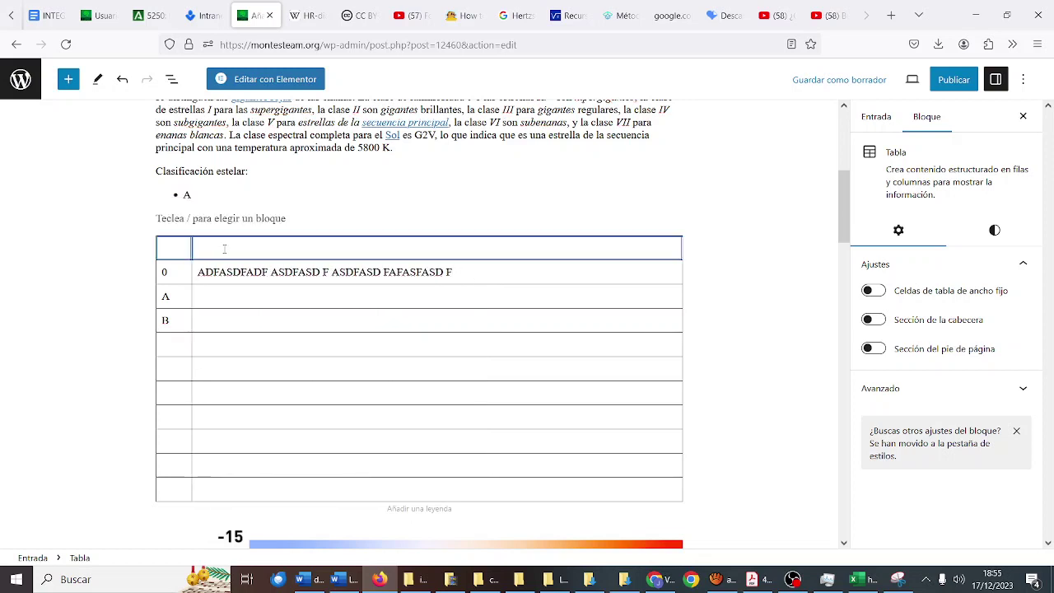
{"action": "left_click", "coordinate": [442, 214]}
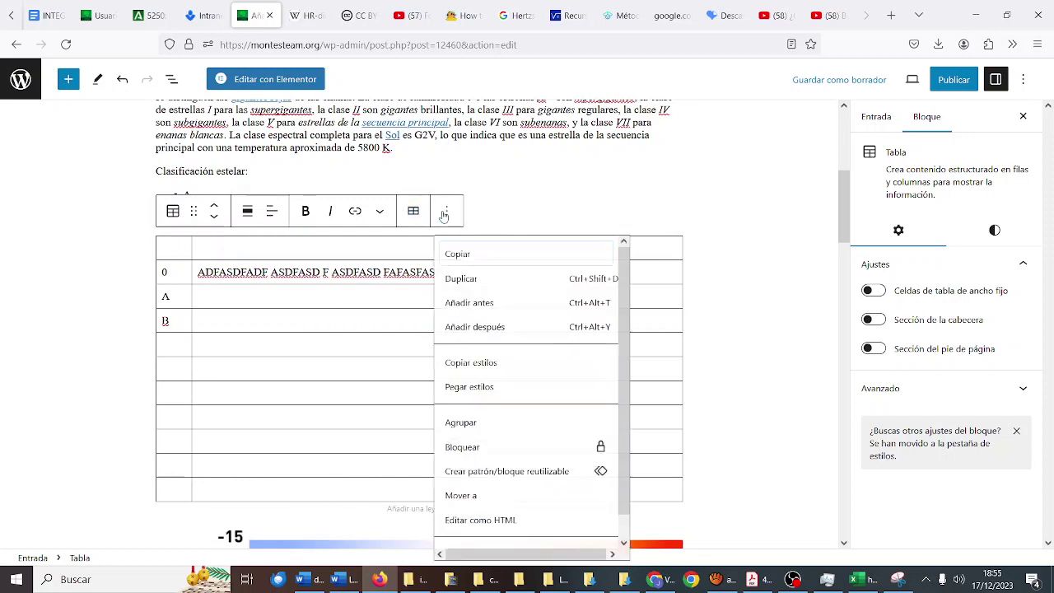
{"action": "left_click", "coordinate": [443, 215]}
{"action": "left_click", "coordinate": [443, 215]}
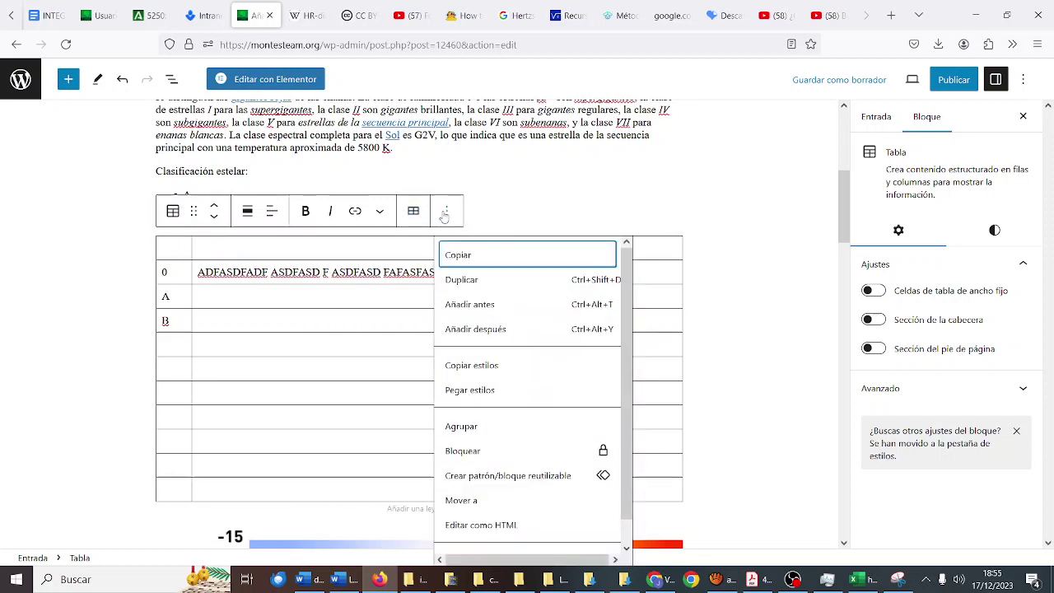
{"action": "left_click", "coordinate": [443, 216]}
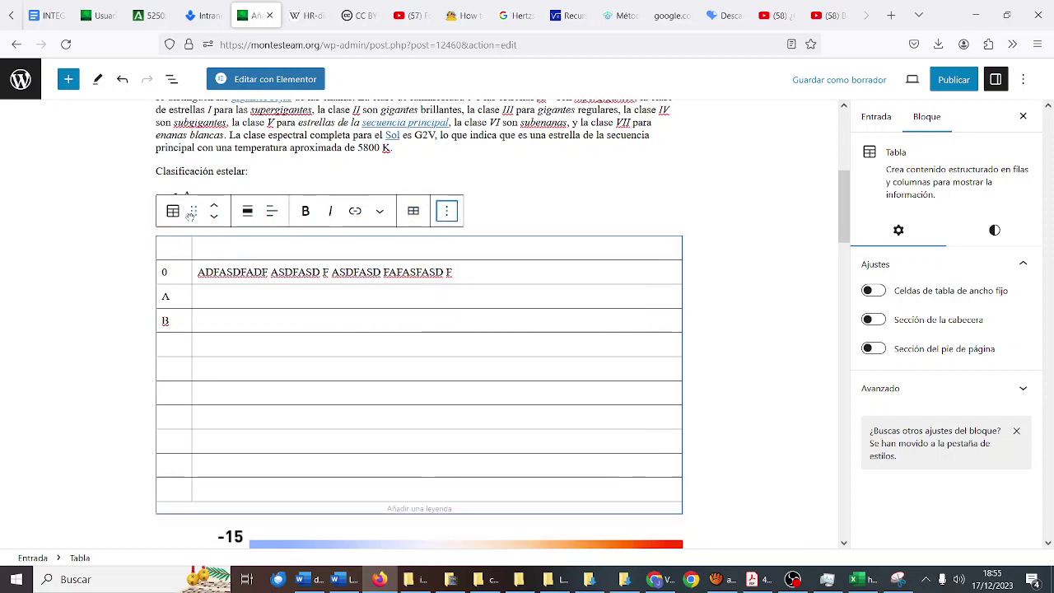
- Caption the table "Clasificación" and go to the end of the post, below the embedded YouTube video
{"action": "scroll", "coordinate": [350, 291], "scroll_direction": "down", "scroll_amount": 3}
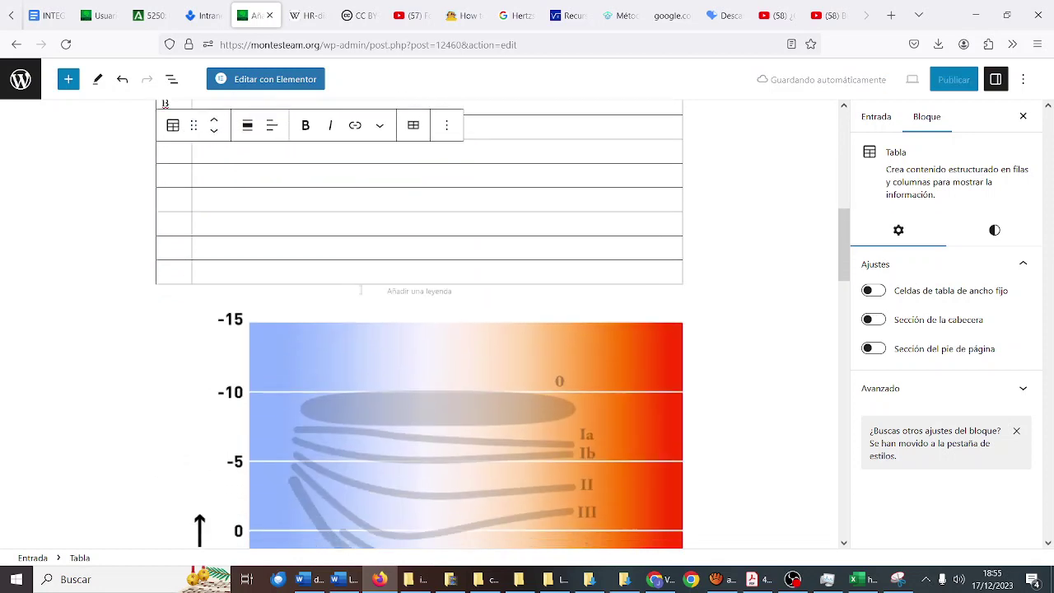
{"action": "left_click", "coordinate": [440, 292]}
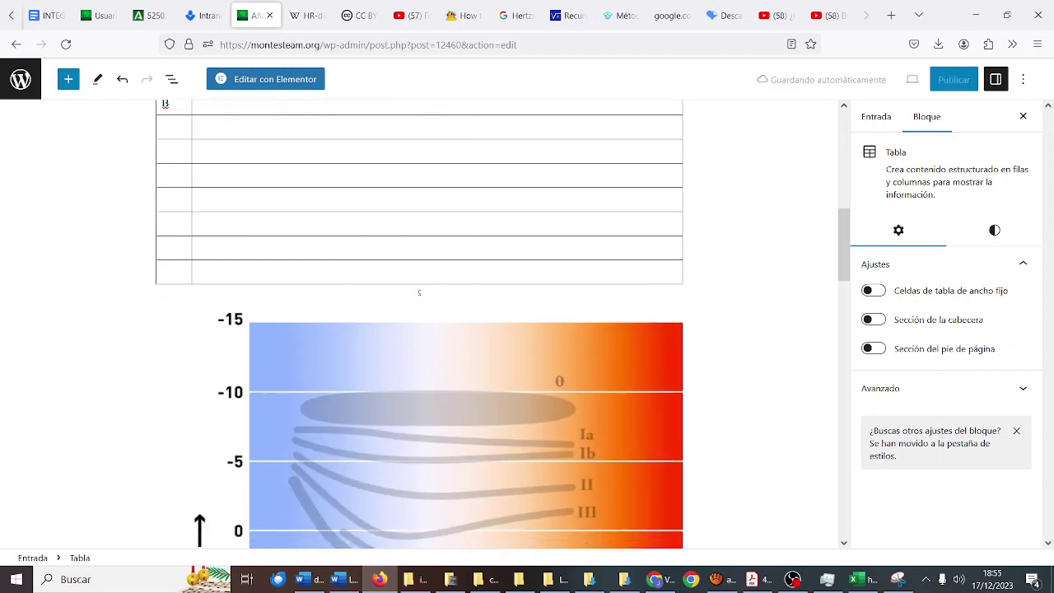
{"action": "type", "text": "Clasificac"}
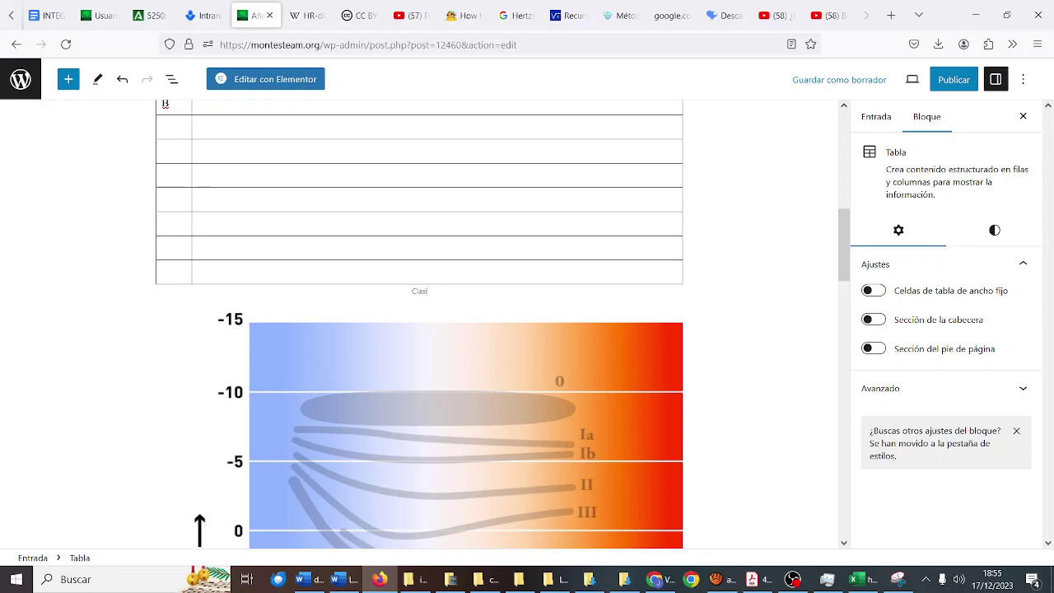
{"action": "type", "text": "ión"}
{"action": "scroll", "coordinate": [454, 296], "scroll_direction": "down", "scroll_amount": 15}
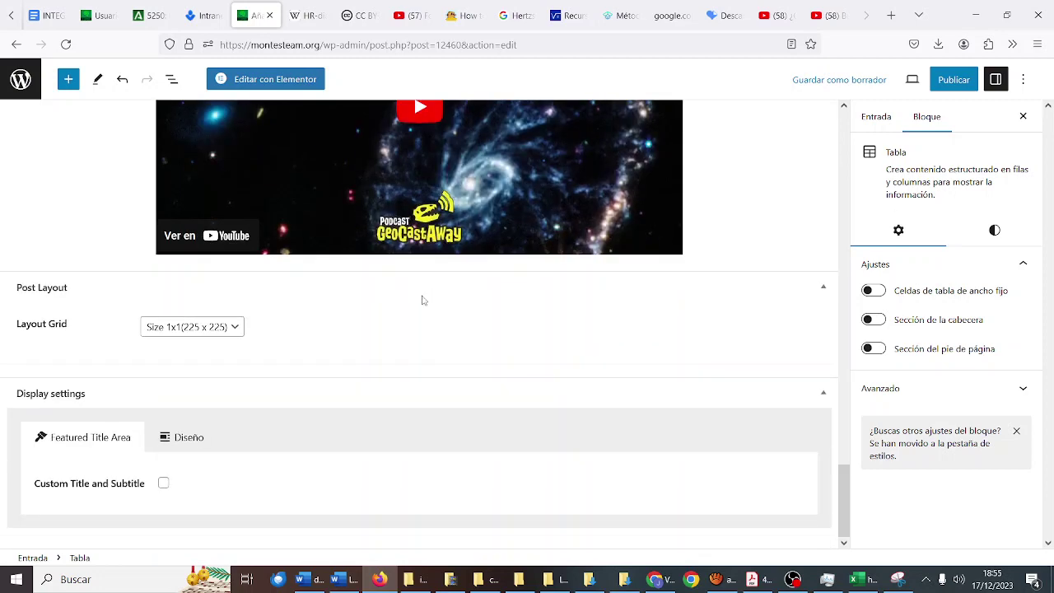
{"action": "left_click", "coordinate": [702, 260]}
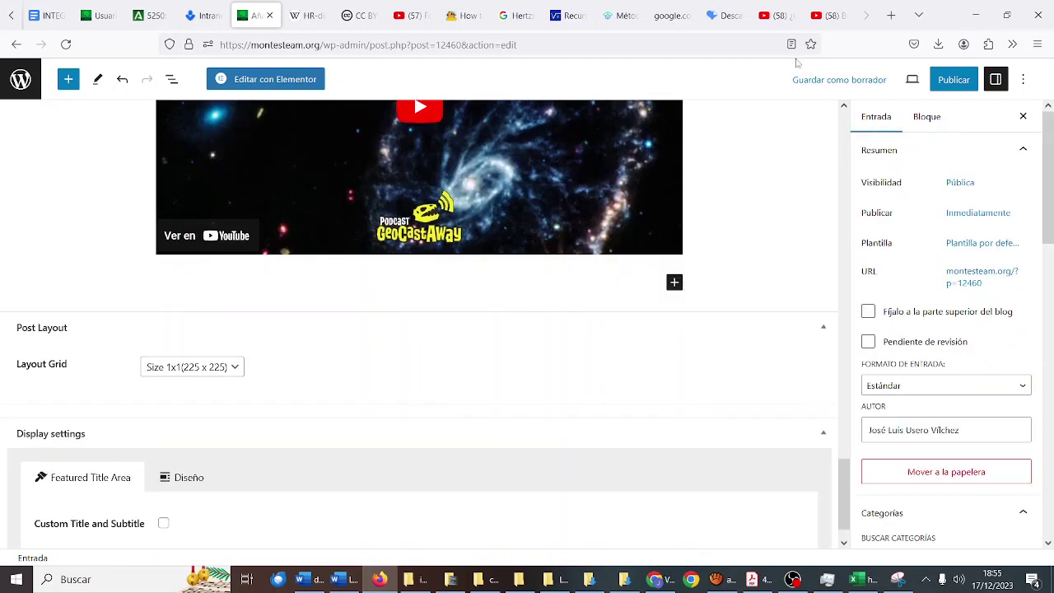
- Search Google in a new browser tab for "frases sobre clasivaicion estealr"
{"action": "left_click", "coordinate": [891, 15]}
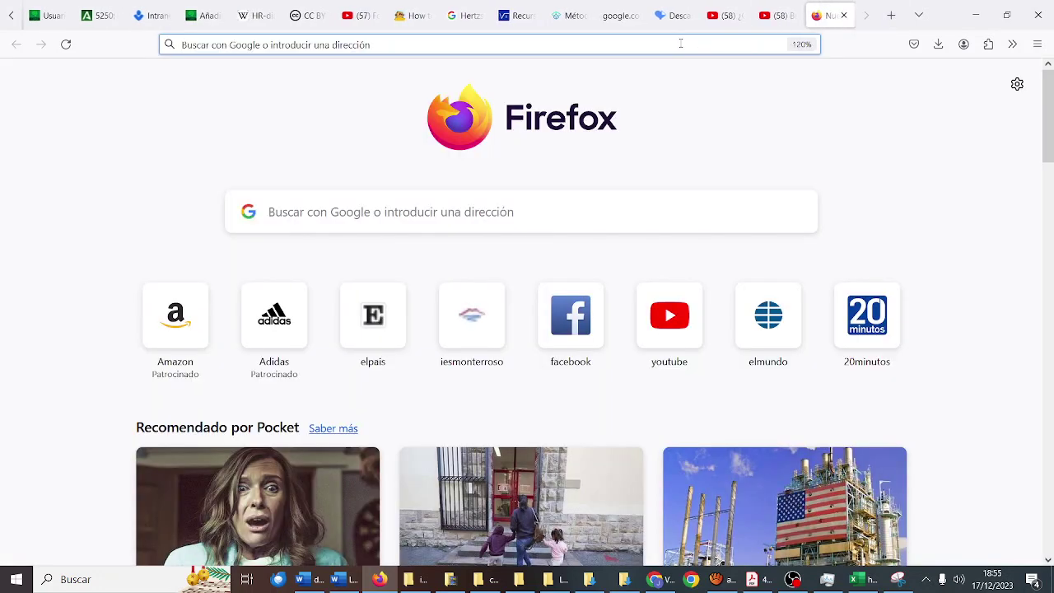
{"action": "left_click", "coordinate": [814, 44]}
{"action": "type", "text": "cita"}
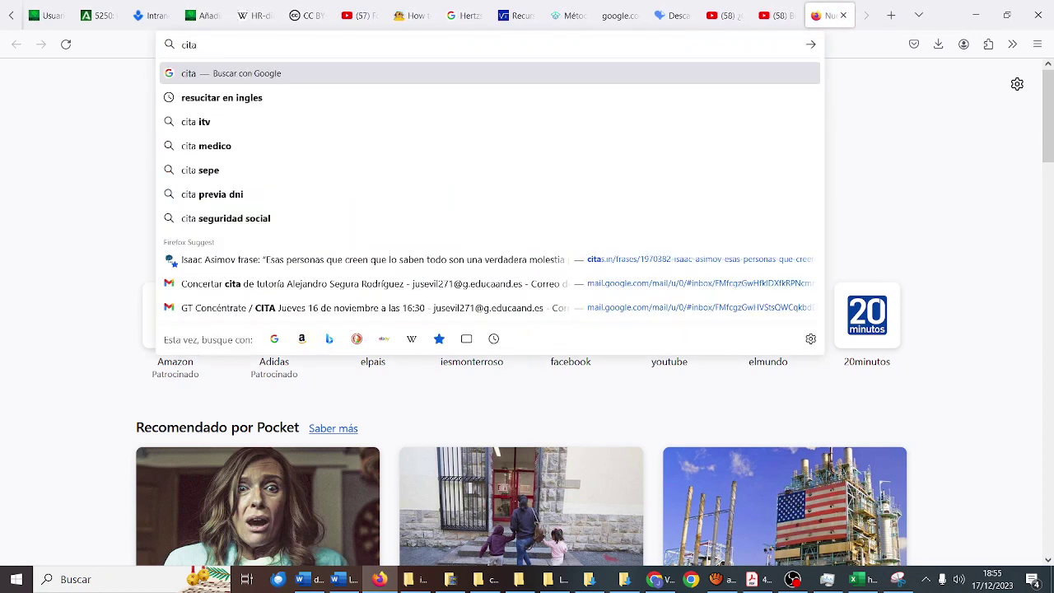
{"action": "key", "text": "BackSpace"}
{"action": "key", "text": "BackSpace"}
{"action": "key", "text": "BackSpace"}
{"action": "key", "text": "BackSpace"}
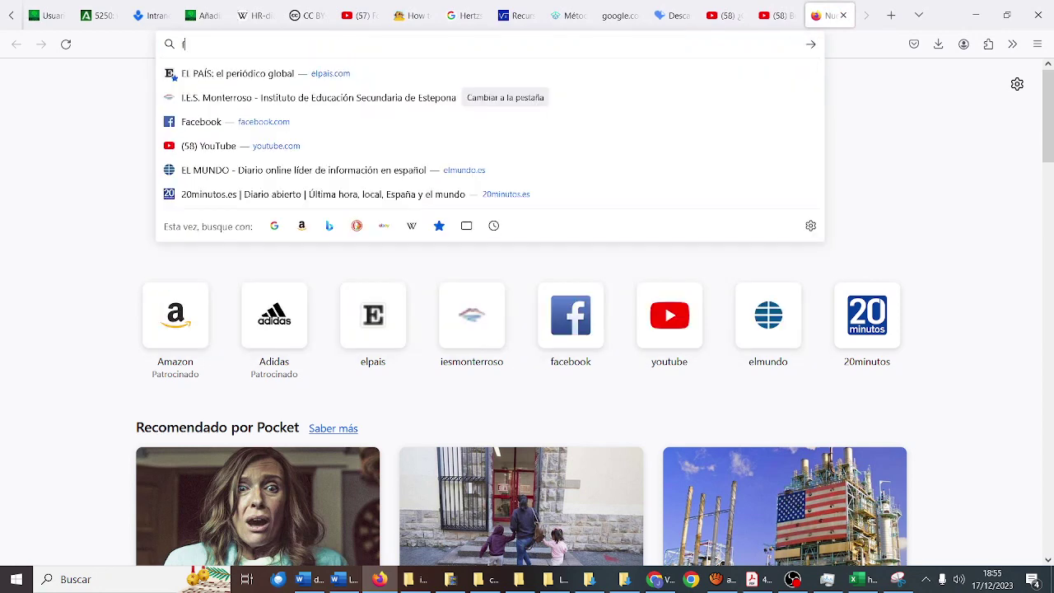
{"action": "type", "text": "frases sobre cl"}
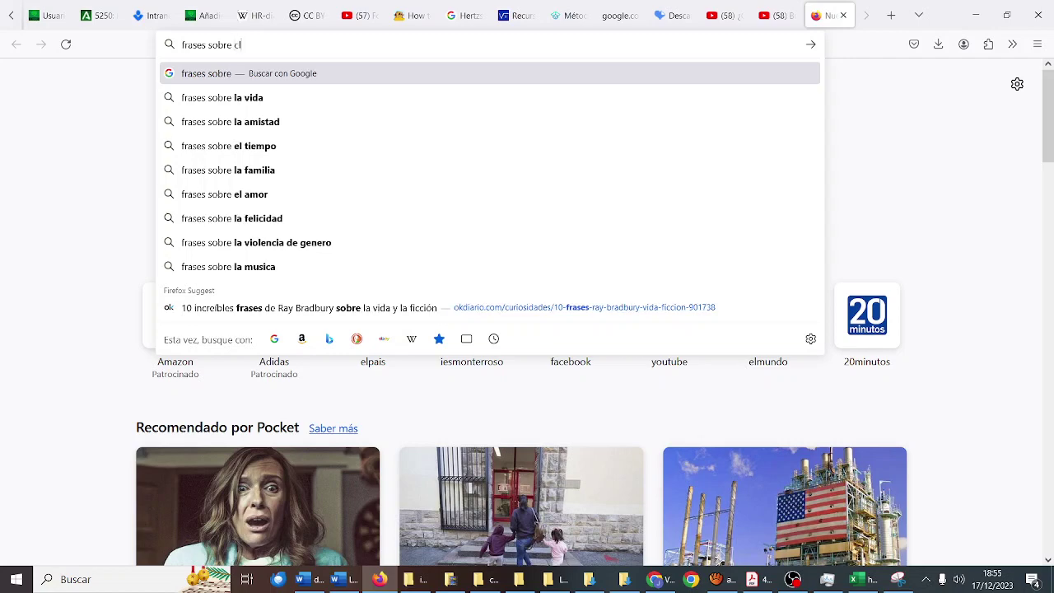
{"action": "type", "text": "asivaicion estealr"}
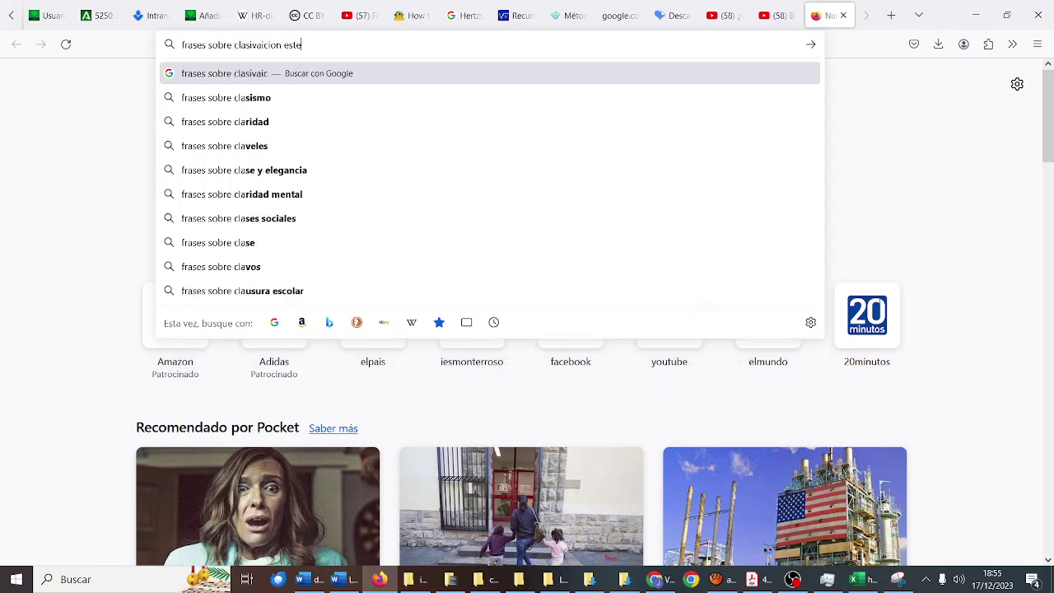
{"action": "key", "text": "Return"}
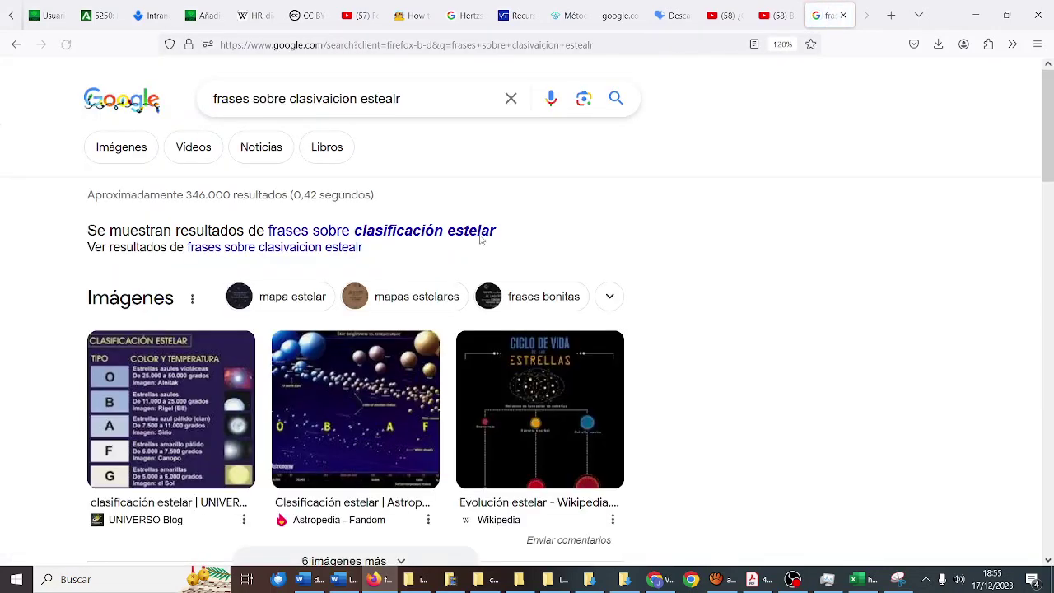
- Open the Bookey page "Las Mejores 30 Frases De Annie Jump Cannon Con Foto" from the search results
{"action": "scroll", "coordinate": [442, 232], "scroll_direction": "down", "scroll_amount": 1}
{"action": "key", "text": "ctrl+plus"}
{"action": "scroll", "coordinate": [442, 232], "scroll_direction": "down", "scroll_amount": 4}
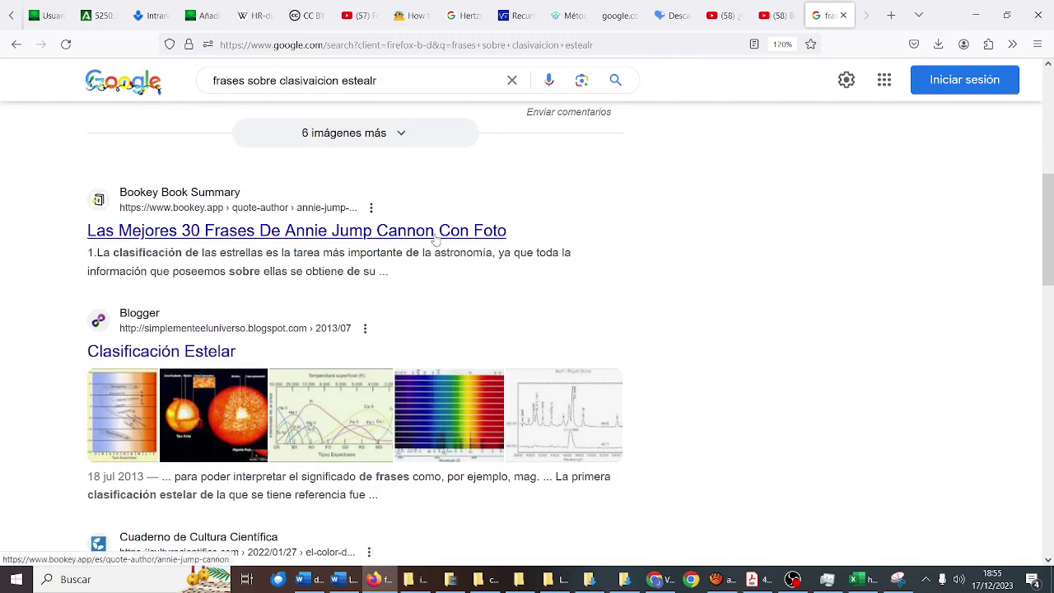
{"action": "left_click", "coordinate": [436, 234]}
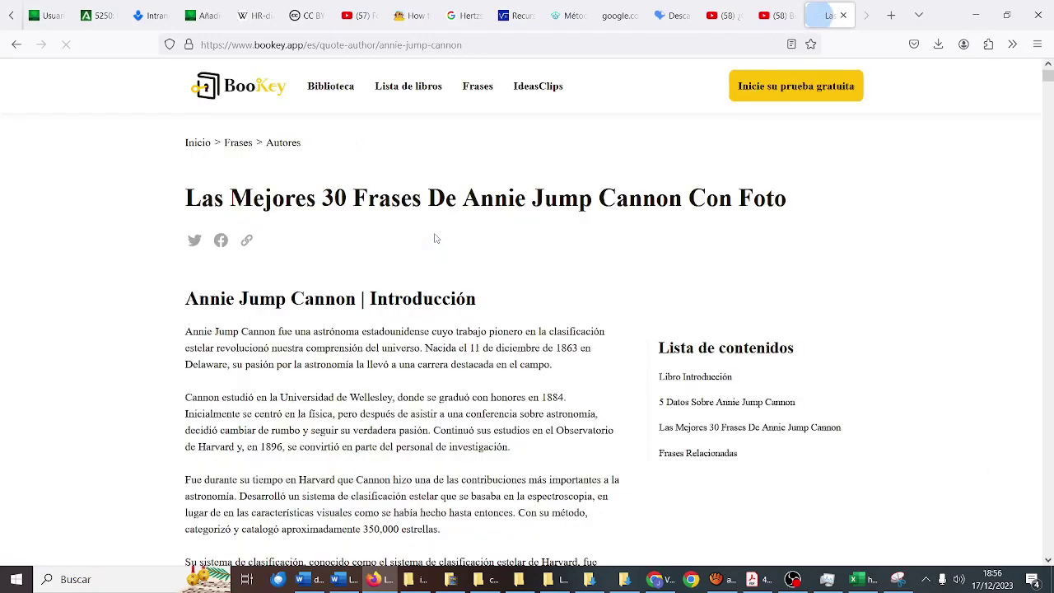
- Search the Bookey page for "clasificación" and step through the matches to the first quote under "Las Mejores 30 Frases De Annie Jump Cannon"
{"action": "scroll", "coordinate": [436, 238], "scroll_direction": "down", "scroll_amount": 6}
{"action": "scroll", "coordinate": [436, 234], "scroll_direction": "down", "scroll_amount": 5}
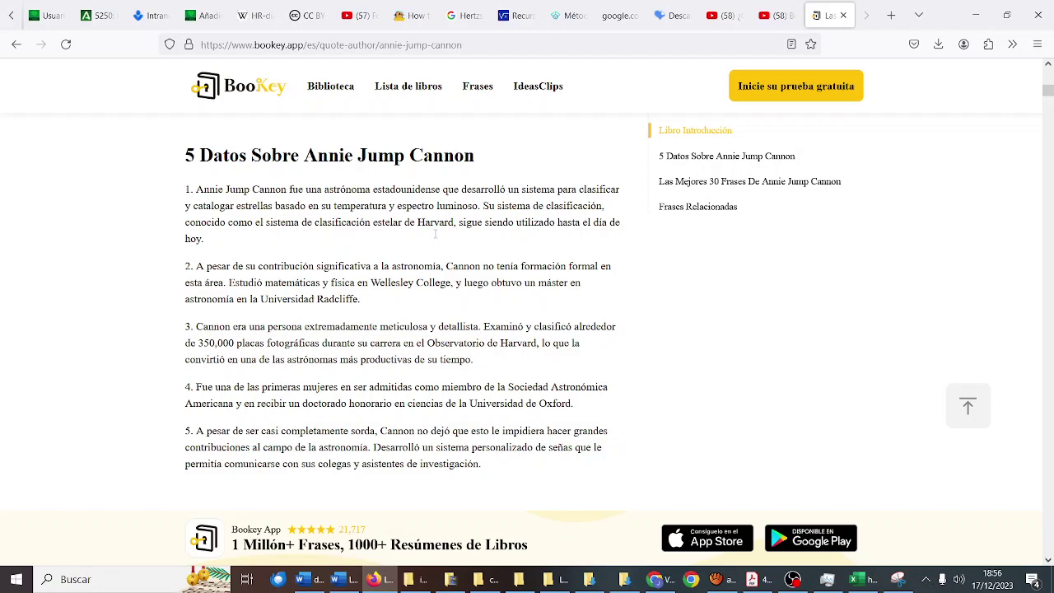
{"action": "key", "text": "ctrl+f"}
{"action": "type", "text": "clasificaci"}
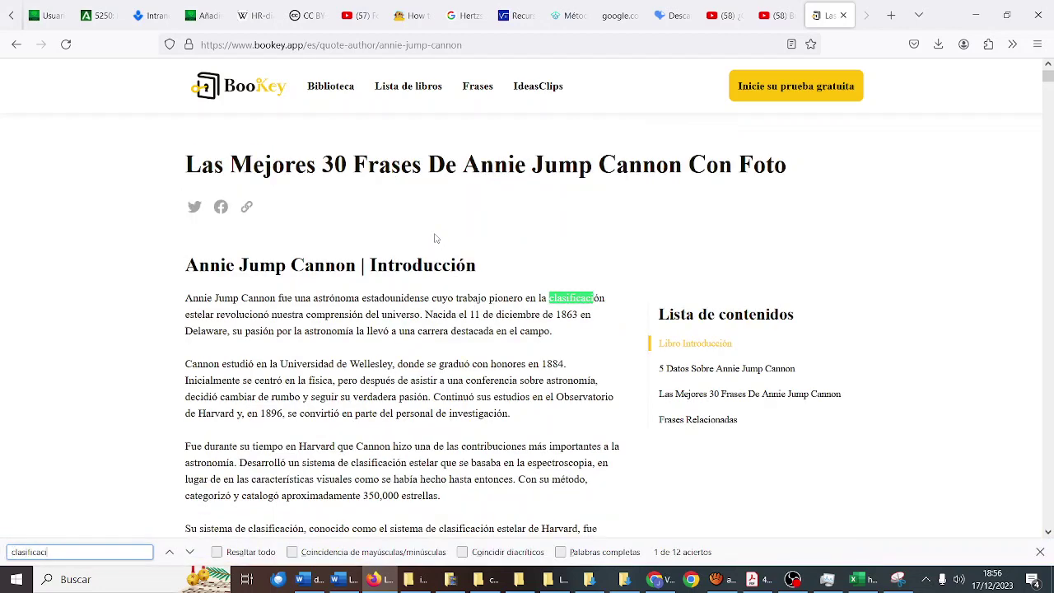
{"action": "type", "text": "ón"}
{"action": "left_click", "coordinate": [190, 551]}
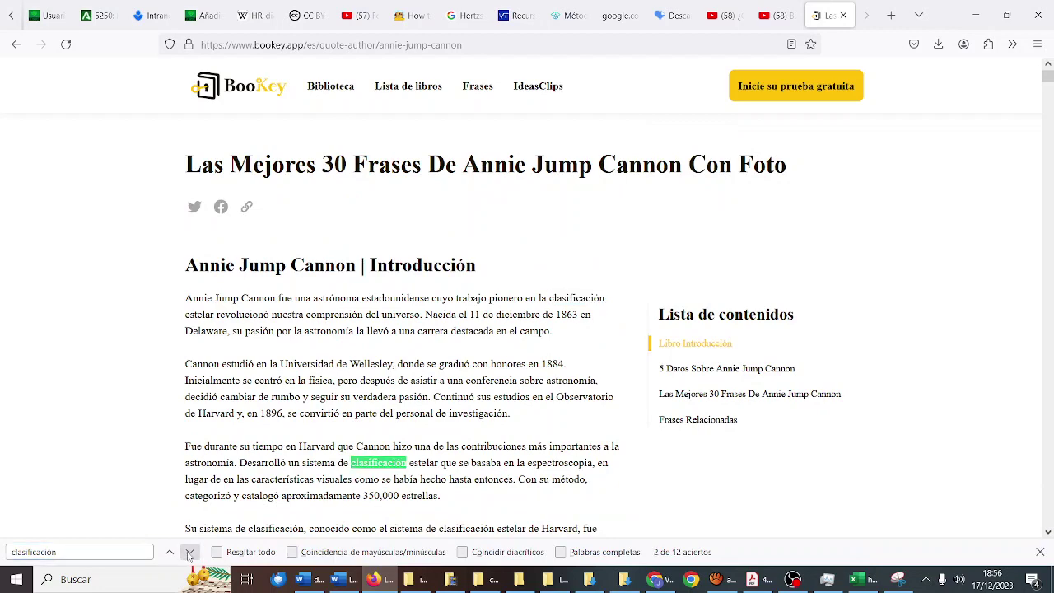
{"action": "left_click", "coordinate": [190, 552]}
{"action": "left_click", "coordinate": [189, 552]}
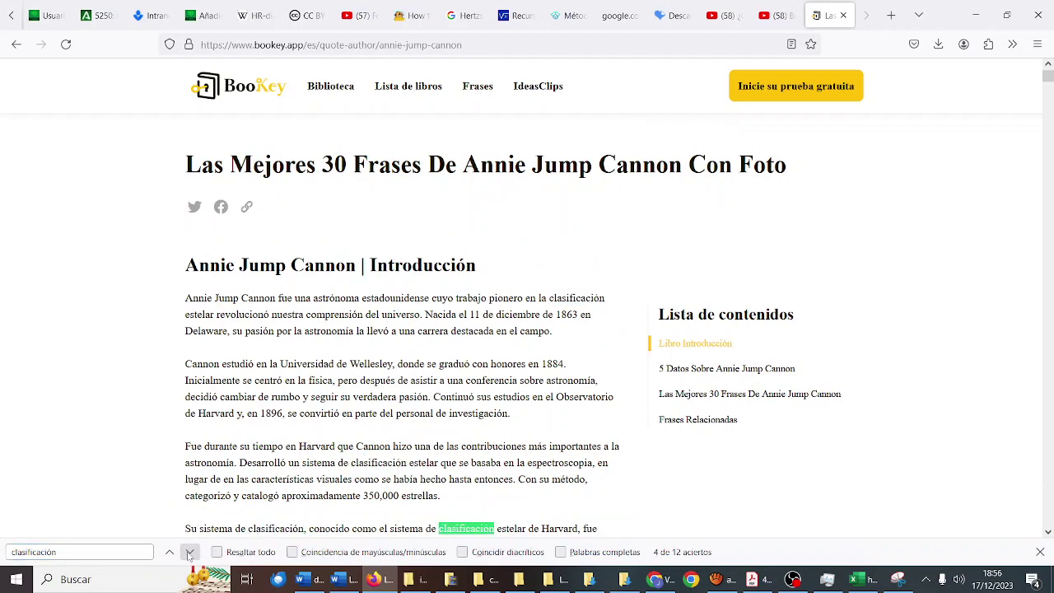
{"action": "left_click", "coordinate": [189, 551]}
{"action": "left_click", "coordinate": [190, 551]}
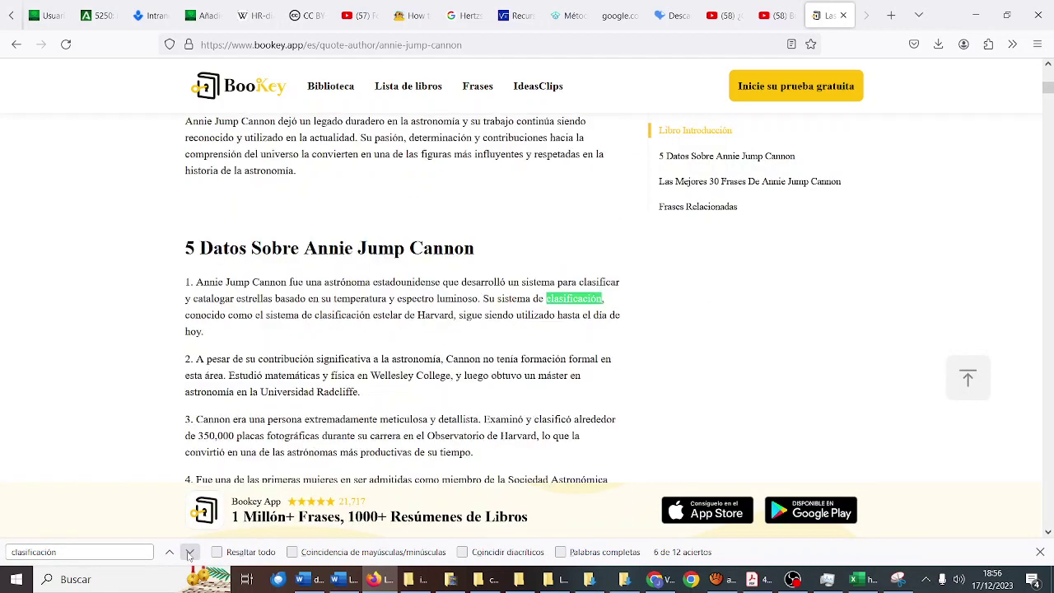
{"action": "left_click", "coordinate": [189, 551]}
{"action": "left_click", "coordinate": [189, 552]}
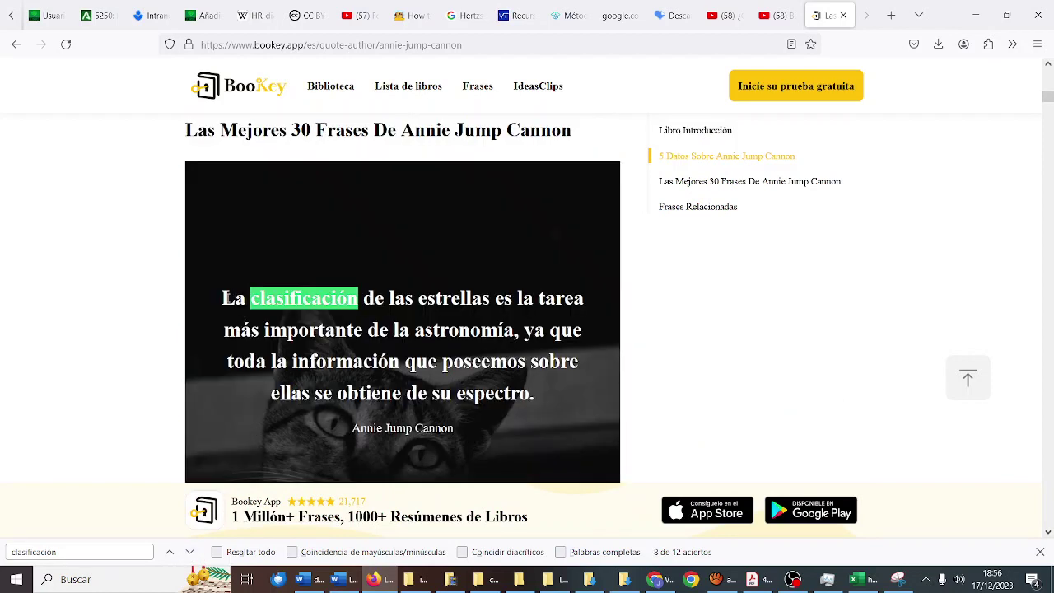
- Copy the quote beginning "La clasificación de las estrellas es la tarea más importante", dismiss the app promotion and return to the WordPress post
{"action": "left_click_drag", "start_coordinate": [224, 298], "coordinate": [537, 394]}
{"action": "key", "text": "ctrl+c"}
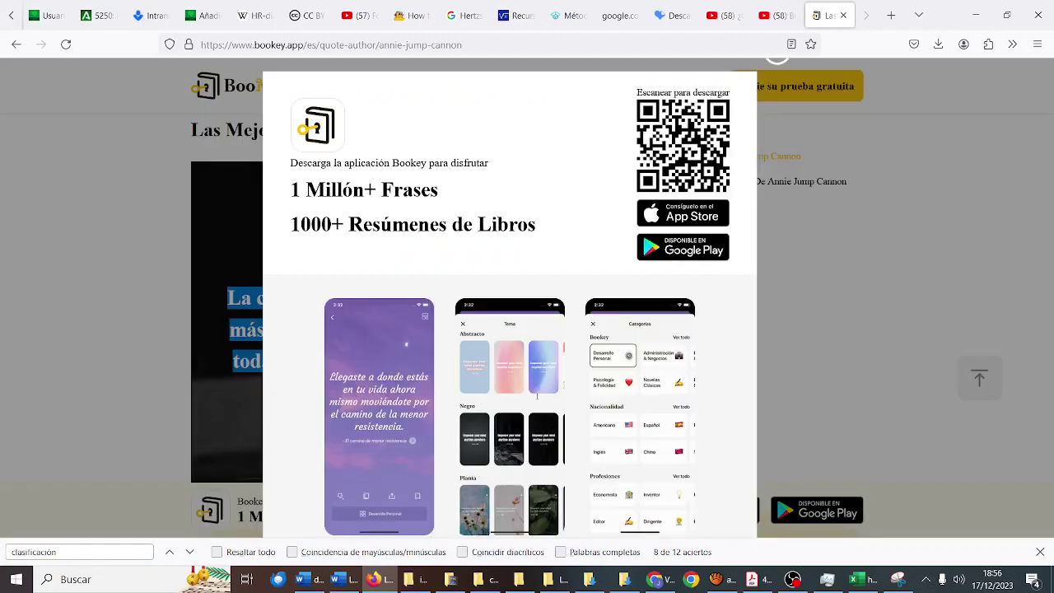
{"action": "left_click", "coordinate": [775, 63]}
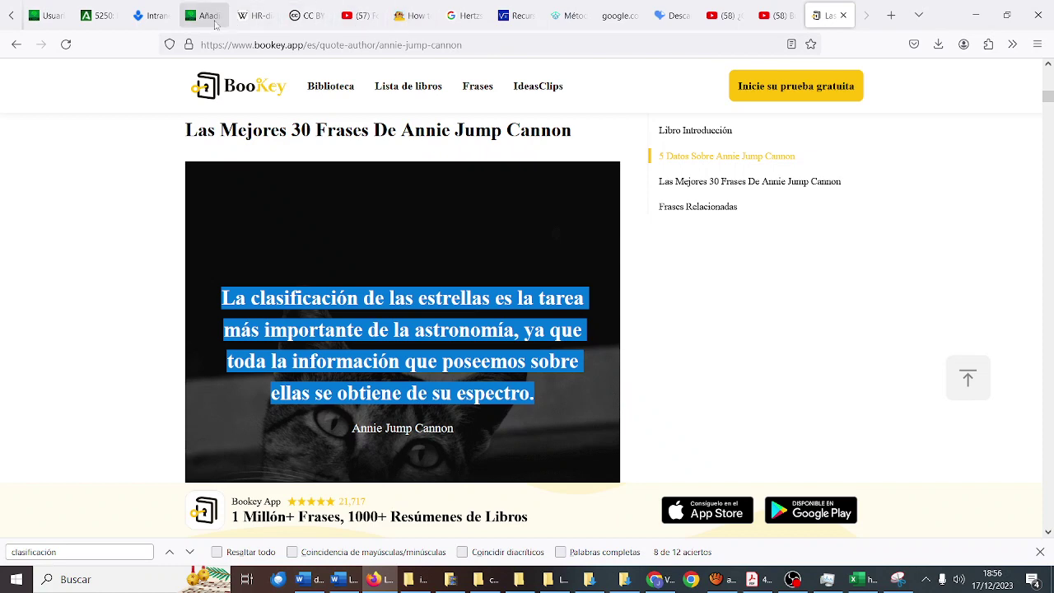
{"action": "left_click", "coordinate": [213, 21]}
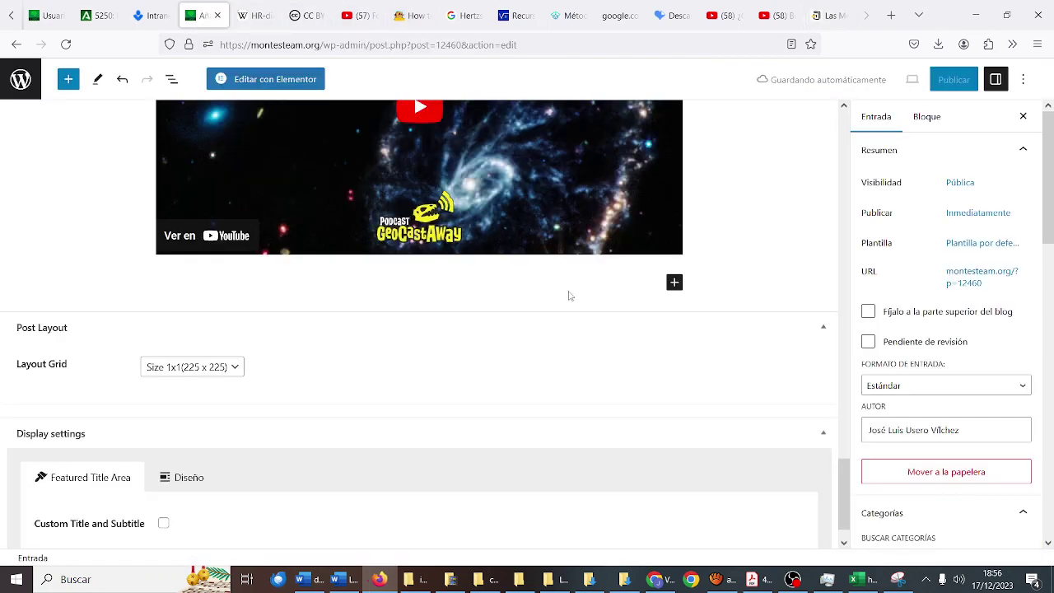
- Add a Cita block below the YouTube video and paste the copied quote about stellar classification into it
{"action": "left_click", "coordinate": [675, 283]}
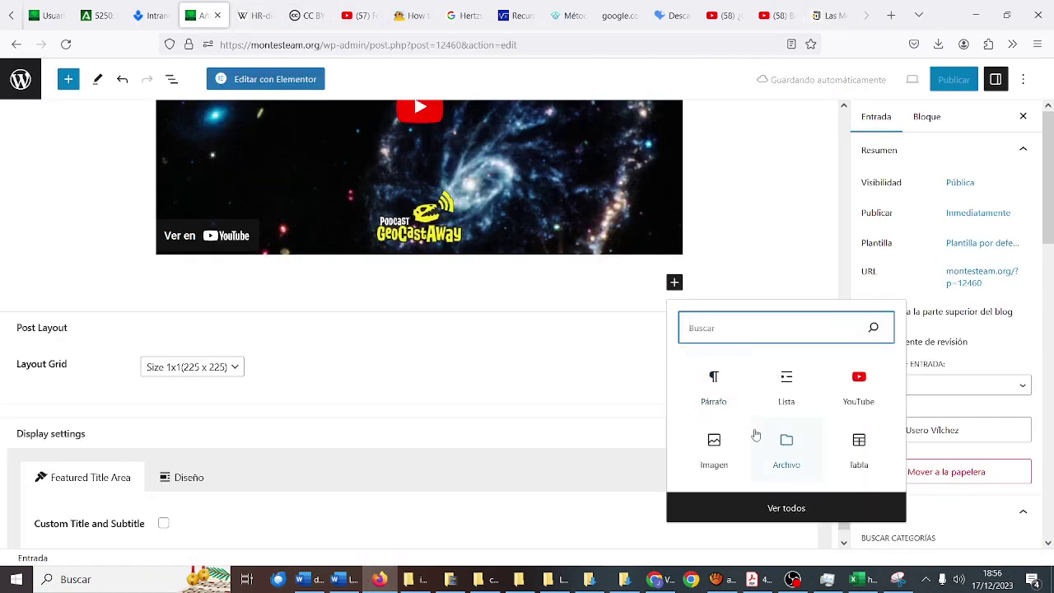
{"action": "type", "text": "c"}
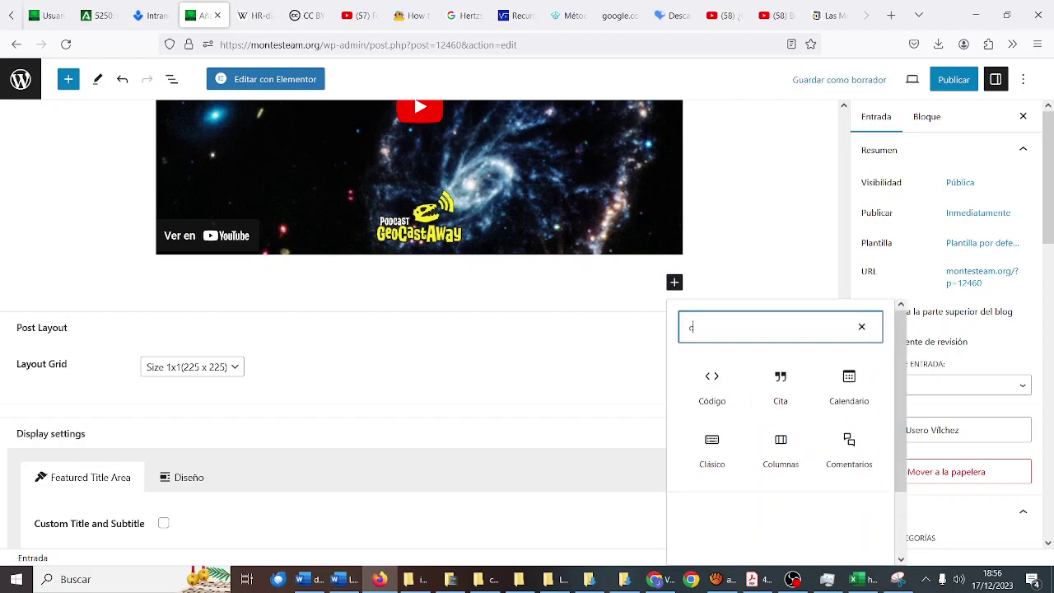
{"action": "type", "text": "i"}
{"action": "left_click", "coordinate": [726, 394]}
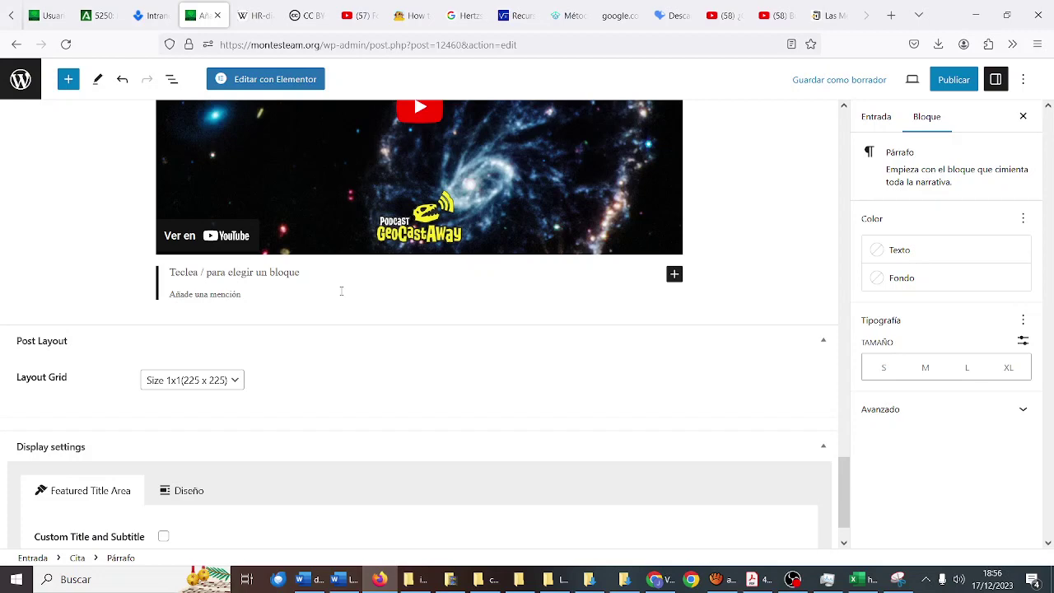
{"action": "key", "text": "ctrl+v"}
- Copy the author name "Annie Jump Cannon" from the Bookey page into the quote block's mention line
{"action": "left_click", "coordinate": [243, 292]}
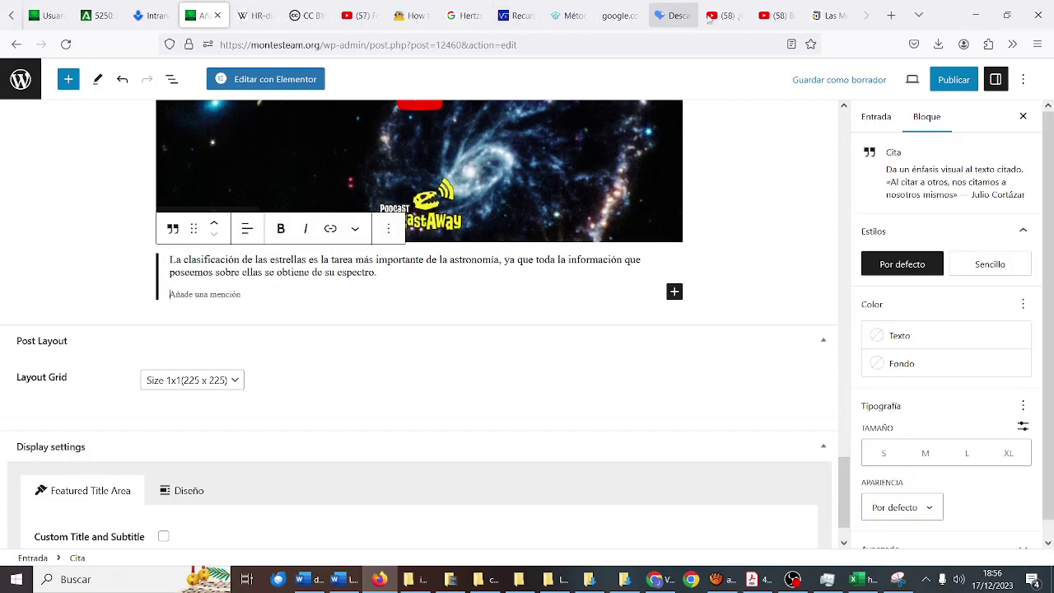
{"action": "left_click", "coordinate": [826, 14]}
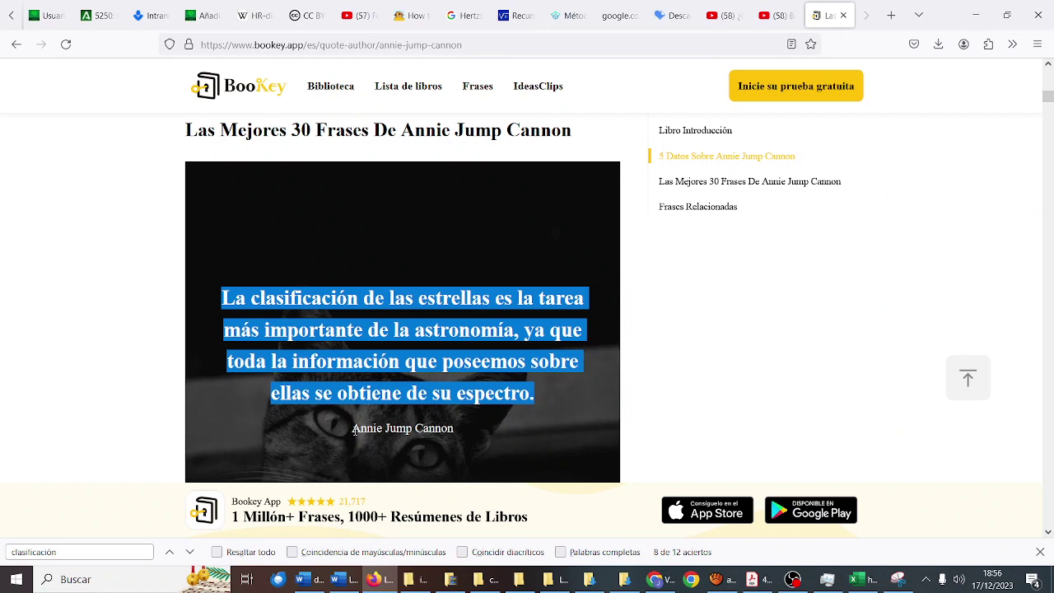
{"action": "left_click_drag", "start_coordinate": [353, 429], "coordinate": [455, 429]}
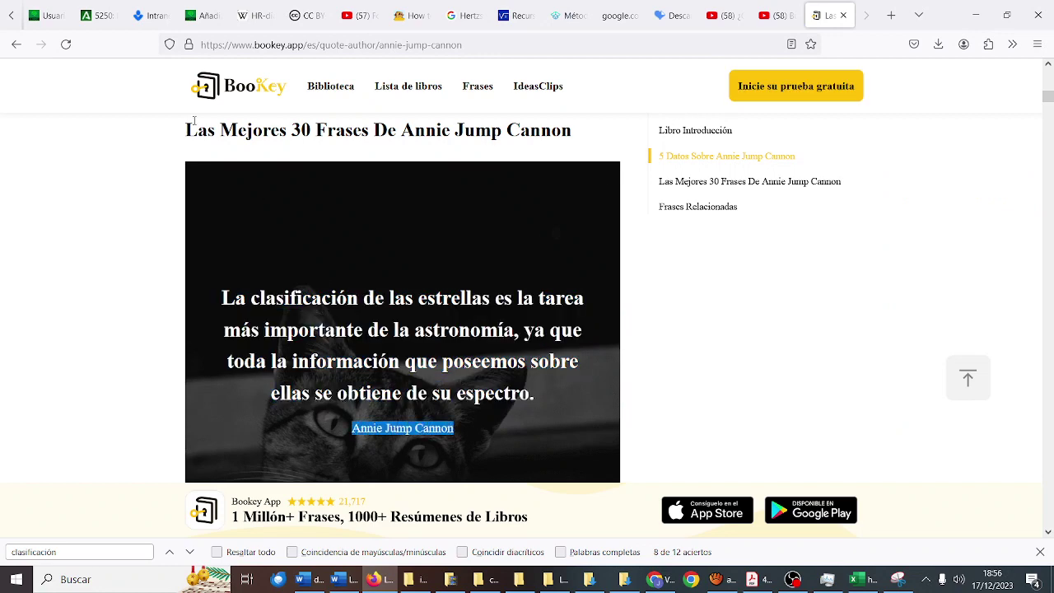
{"action": "left_click", "coordinate": [251, 19]}
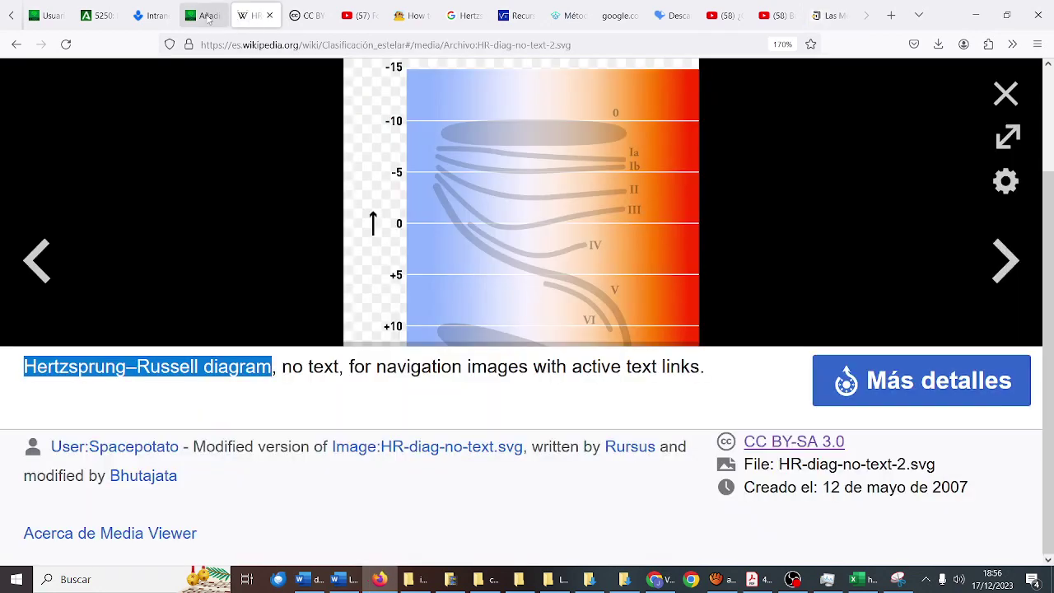
{"action": "left_click", "coordinate": [208, 18]}
{"action": "left_click", "coordinate": [253, 296]}
{"action": "key", "text": "ctrl+v"}
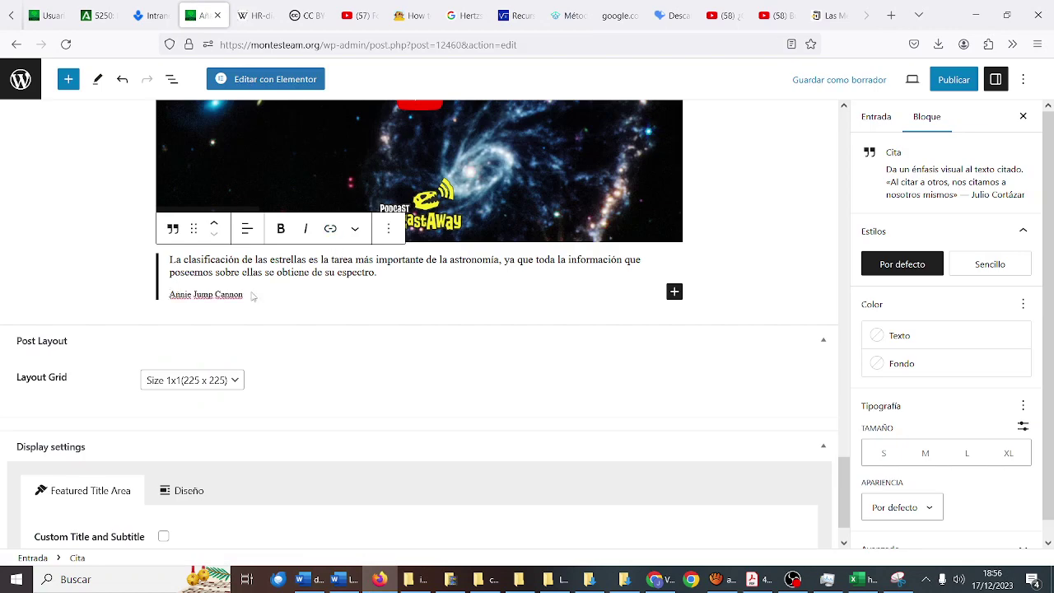
{"action": "left_click", "coordinate": [738, 290]}
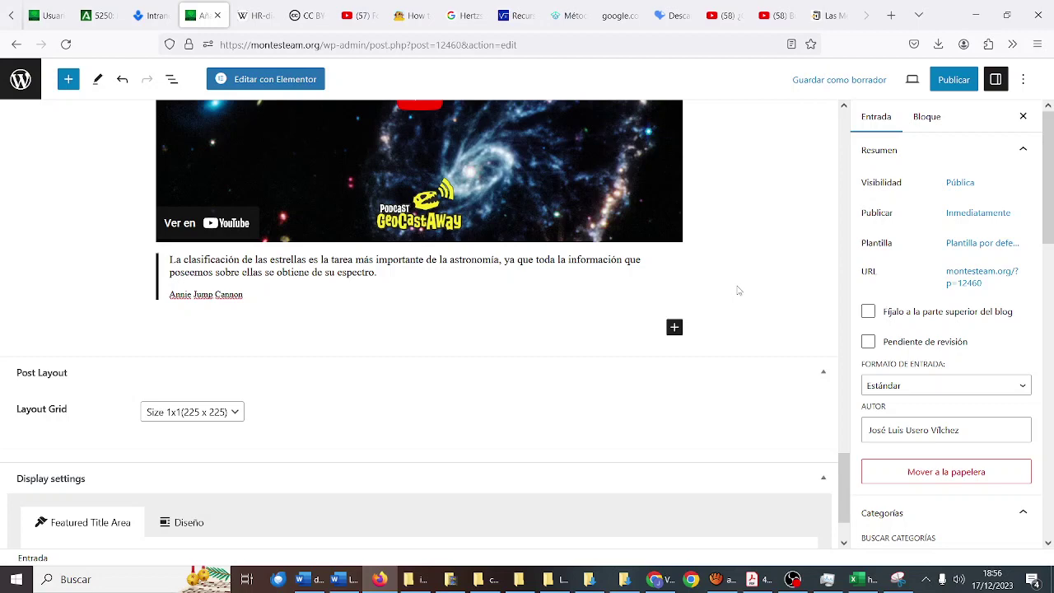
- Assign the post to the categories Fundación and ASTRONOMÍA, and look through the remaining categories
{"action": "scroll", "coordinate": [738, 290], "scroll_direction": "up", "scroll_amount": 15}
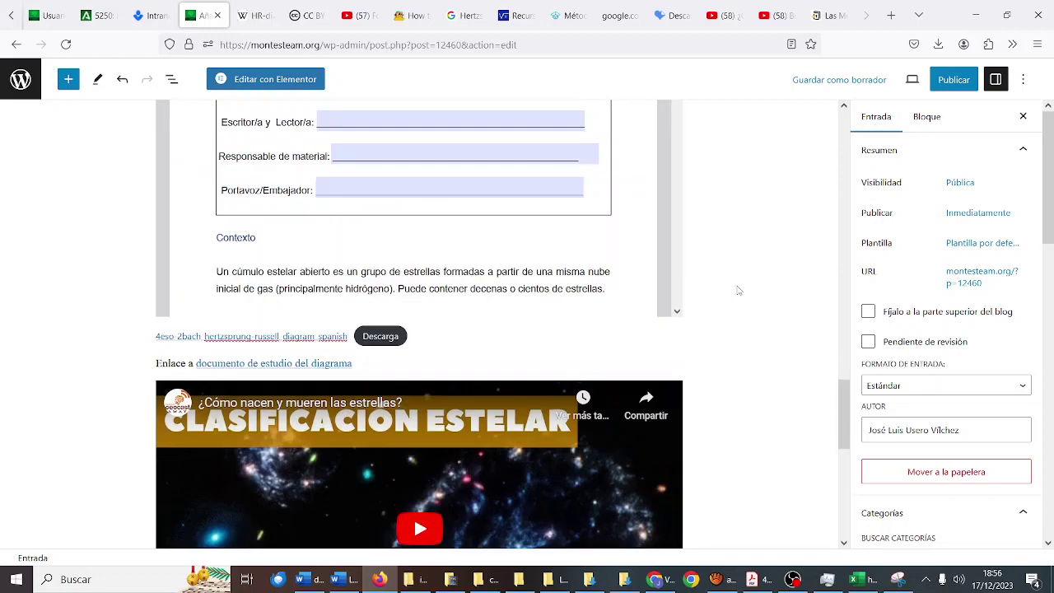
{"action": "scroll", "coordinate": [738, 290], "scroll_direction": "up", "scroll_amount": 15}
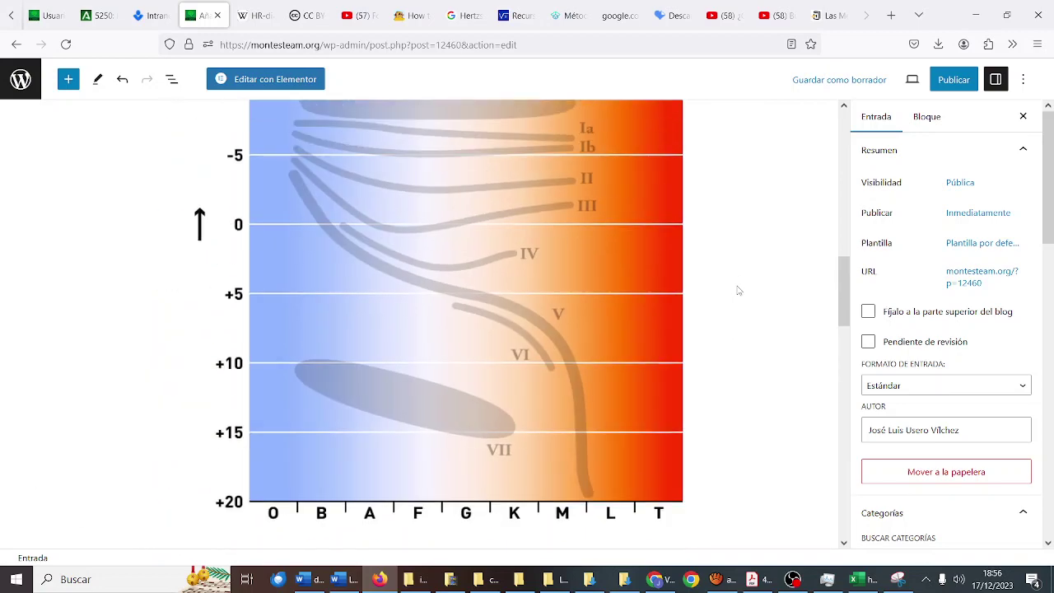
{"action": "scroll", "coordinate": [738, 291], "scroll_direction": "up", "scroll_amount": 5}
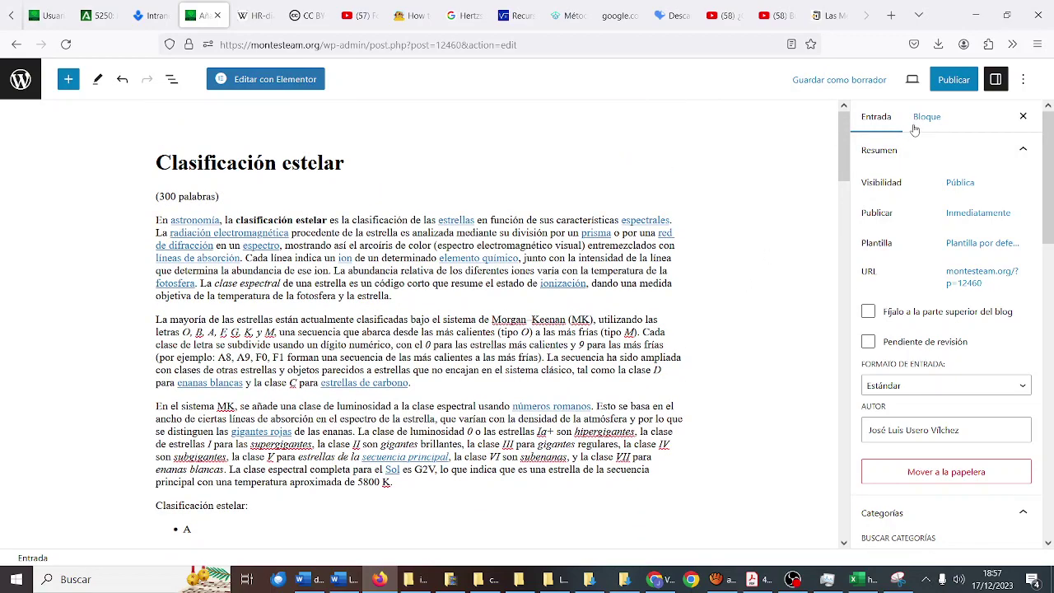
{"action": "scroll", "coordinate": [921, 231], "scroll_direction": "down", "scroll_amount": 2}
{"action": "scroll", "coordinate": [921, 231], "scroll_direction": "down", "scroll_amount": 2}
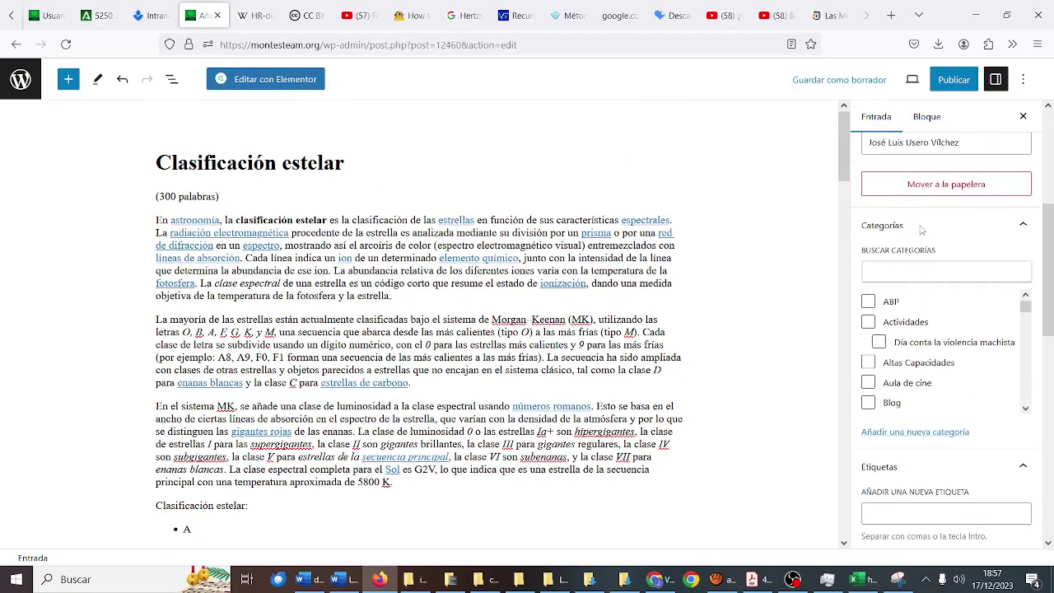
{"action": "scroll", "coordinate": [927, 327], "scroll_direction": "down", "scroll_amount": 4}
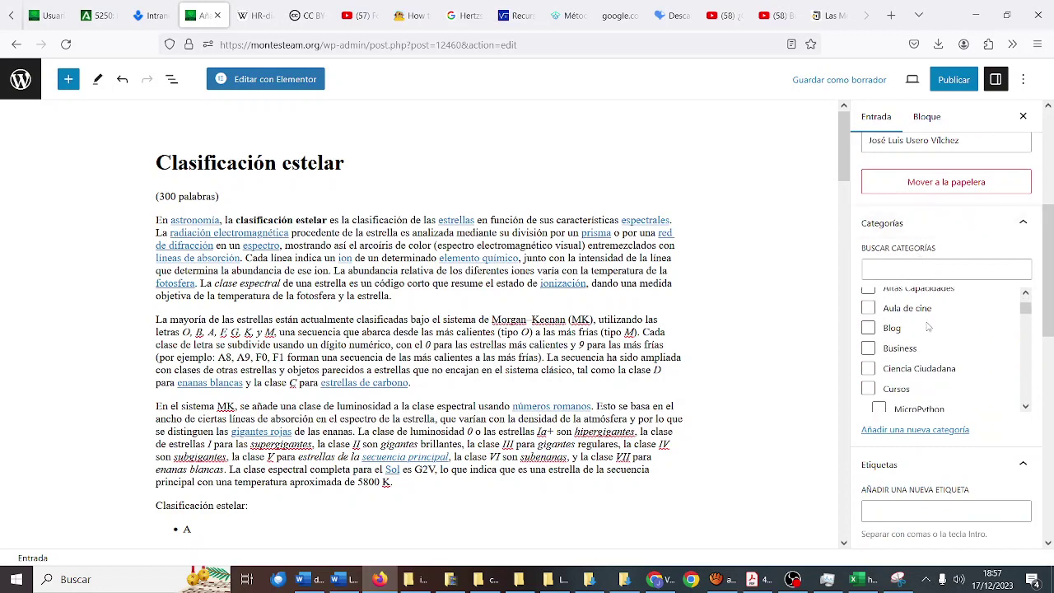
{"action": "scroll", "coordinate": [927, 326], "scroll_direction": "up", "scroll_amount": 2}
{"action": "scroll", "coordinate": [928, 326], "scroll_direction": "down", "scroll_amount": 2}
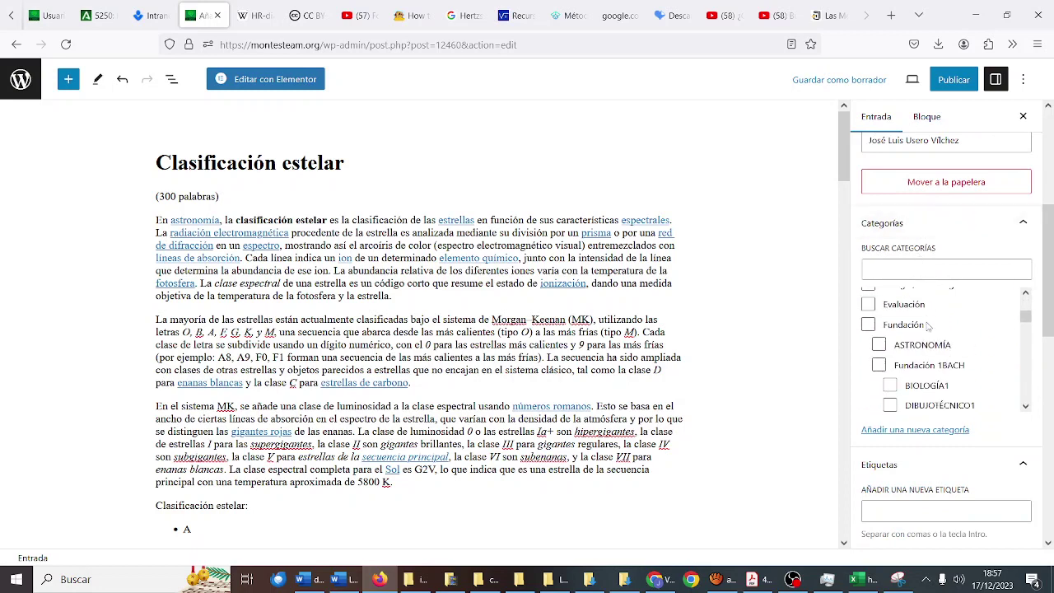
{"action": "left_click", "coordinate": [868, 324]}
{"action": "left_click", "coordinate": [879, 345]}
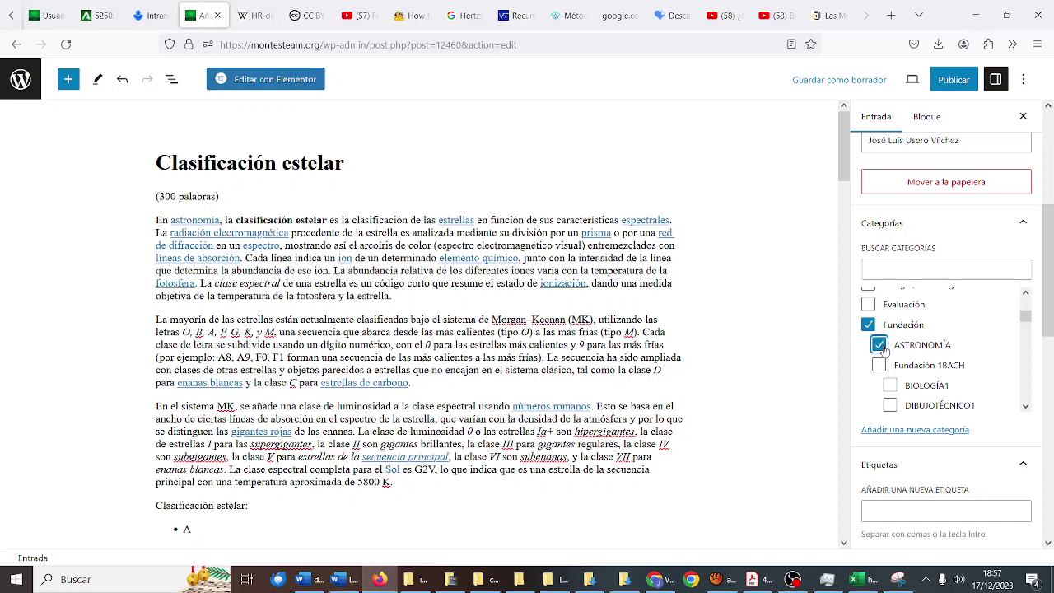
{"action": "scroll", "coordinate": [911, 346], "scroll_direction": "down", "scroll_amount": 2}
{"action": "scroll", "coordinate": [911, 345], "scroll_direction": "up", "scroll_amount": 1}
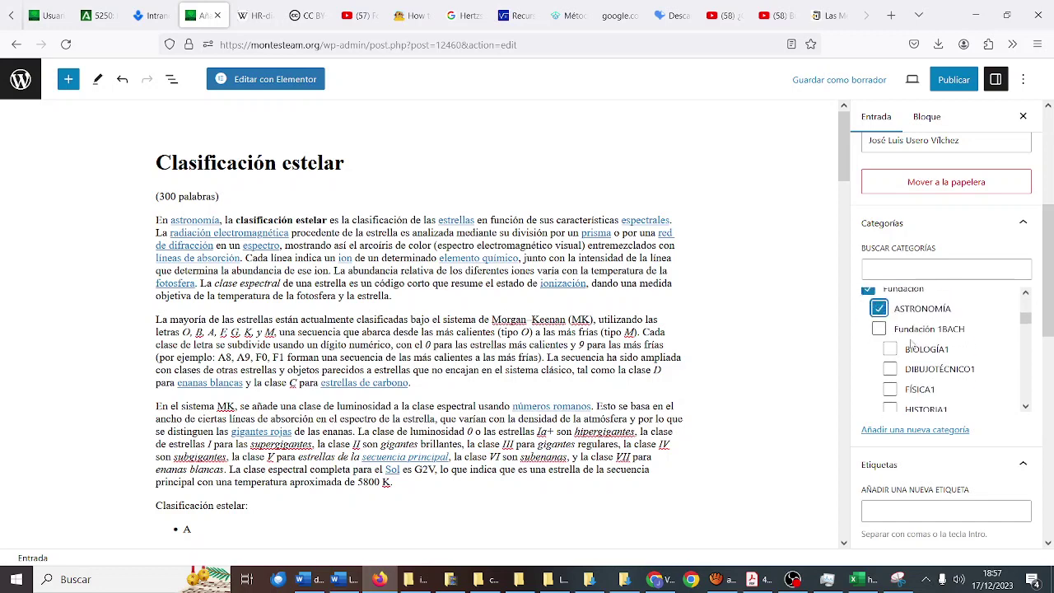
{"action": "scroll", "coordinate": [929, 325], "scroll_direction": "down", "scroll_amount": 1}
{"action": "scroll", "coordinate": [927, 323], "scroll_direction": "down", "scroll_amount": 5}
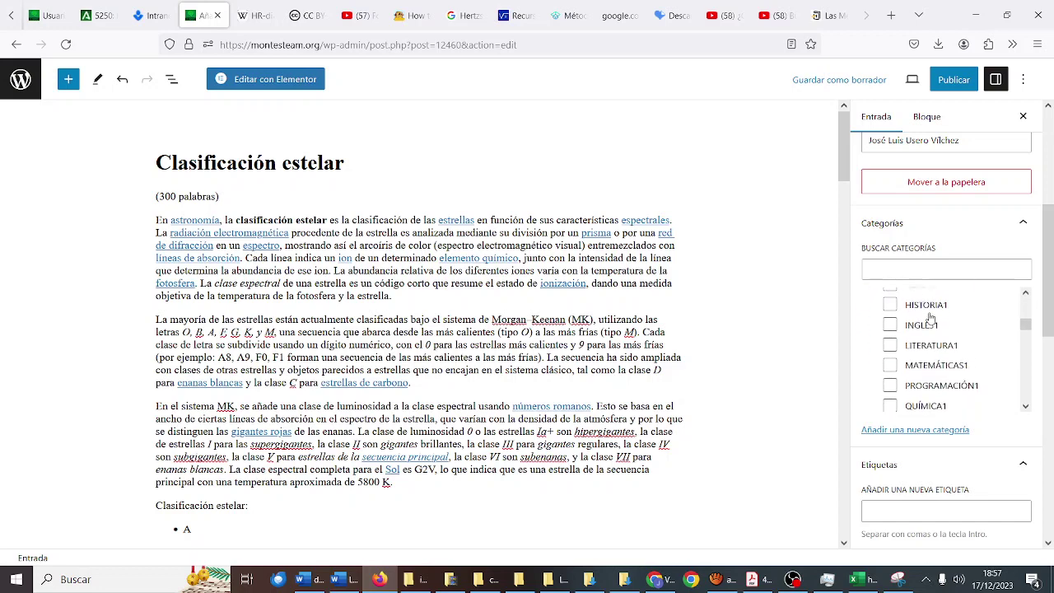
{"action": "scroll", "coordinate": [929, 330], "scroll_direction": "down", "scroll_amount": 3}
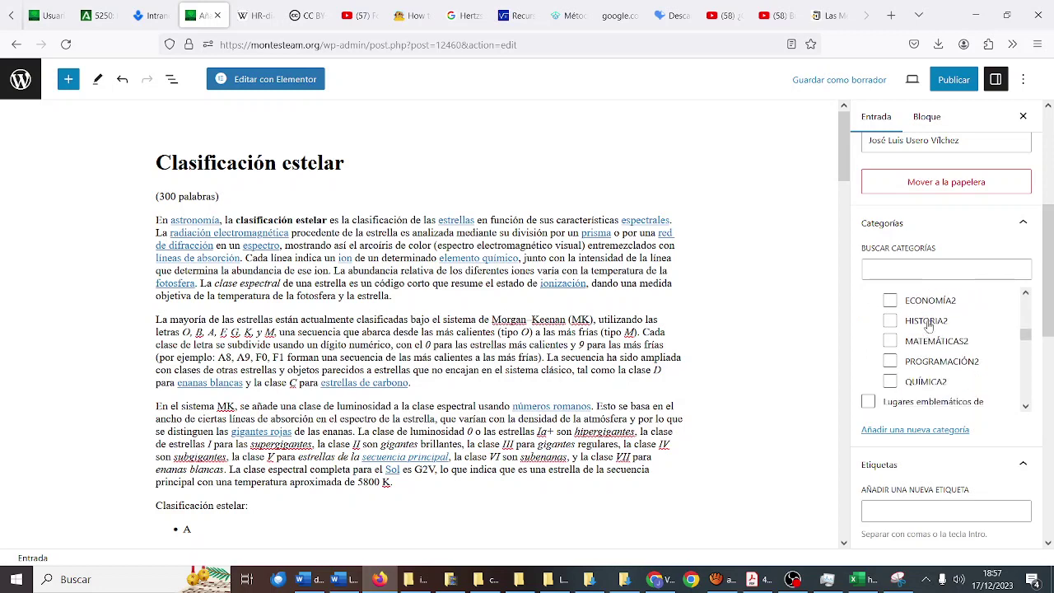
{"action": "scroll", "coordinate": [928, 375], "scroll_direction": "down", "scroll_amount": 2}
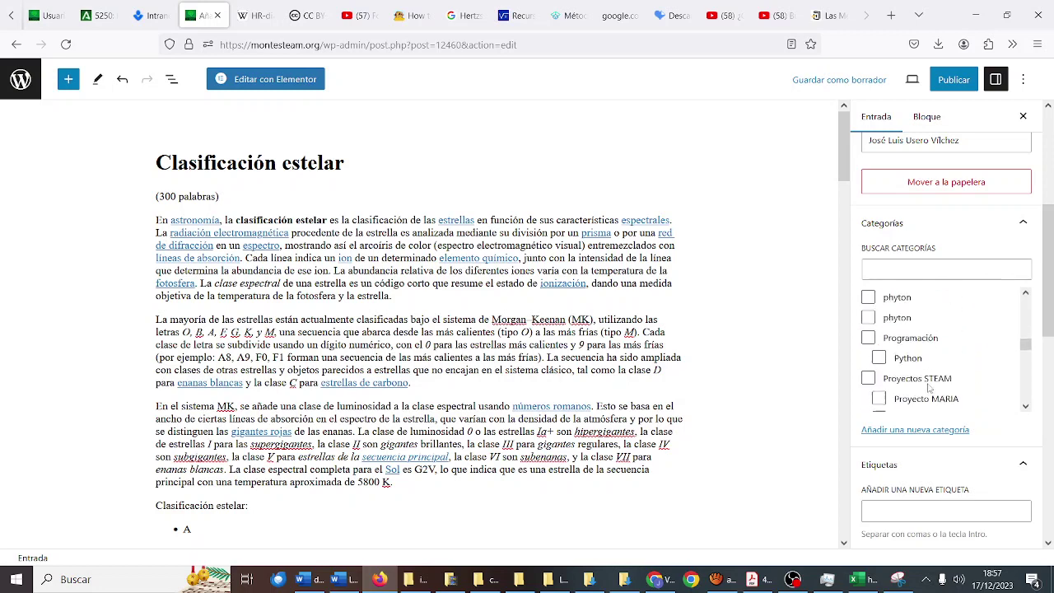
- Add the tags "clasificación estelar" and "fundación" to the post
{"action": "left_click", "coordinate": [902, 511]}
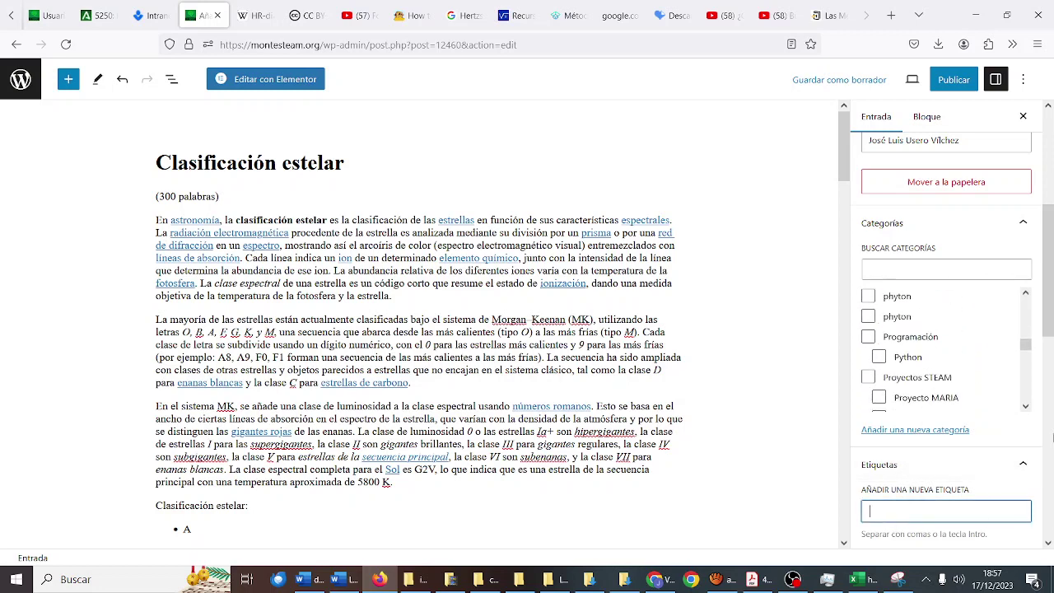
{"action": "type", "text": "clasific"}
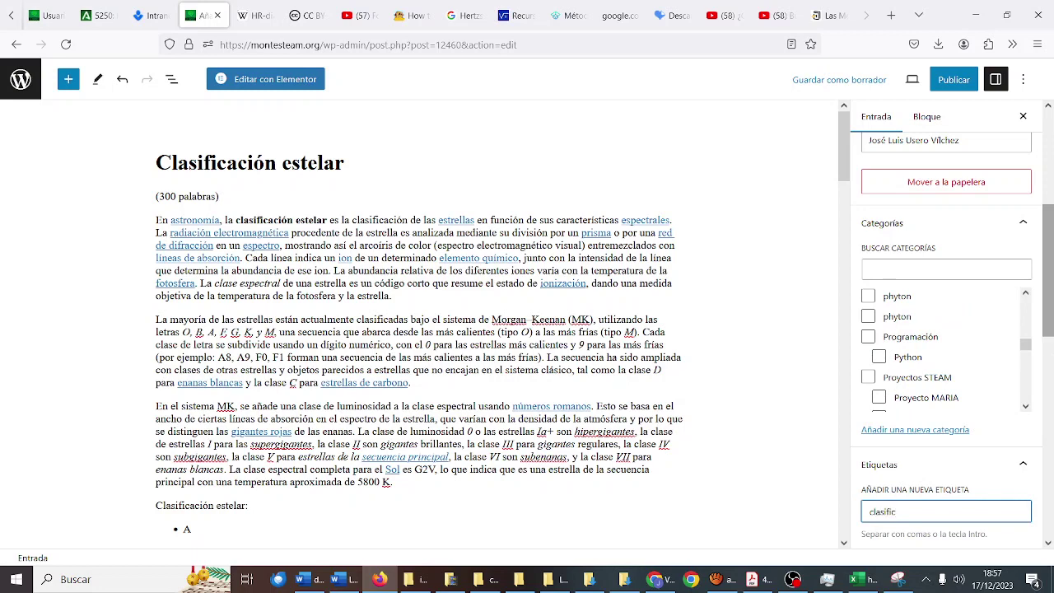
{"action": "type", "text": "ación estelar"}
{"action": "key", "text": "Return"}
{"action": "type", "text": "fu"}
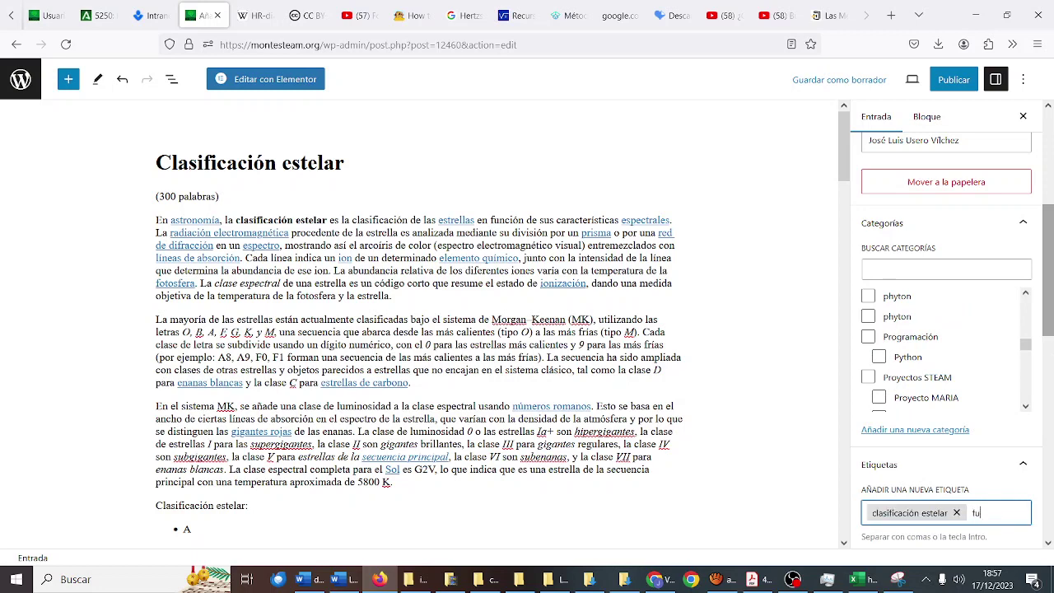
{"action": "type", "text": "ndación"}
{"action": "key", "text": "Return"}
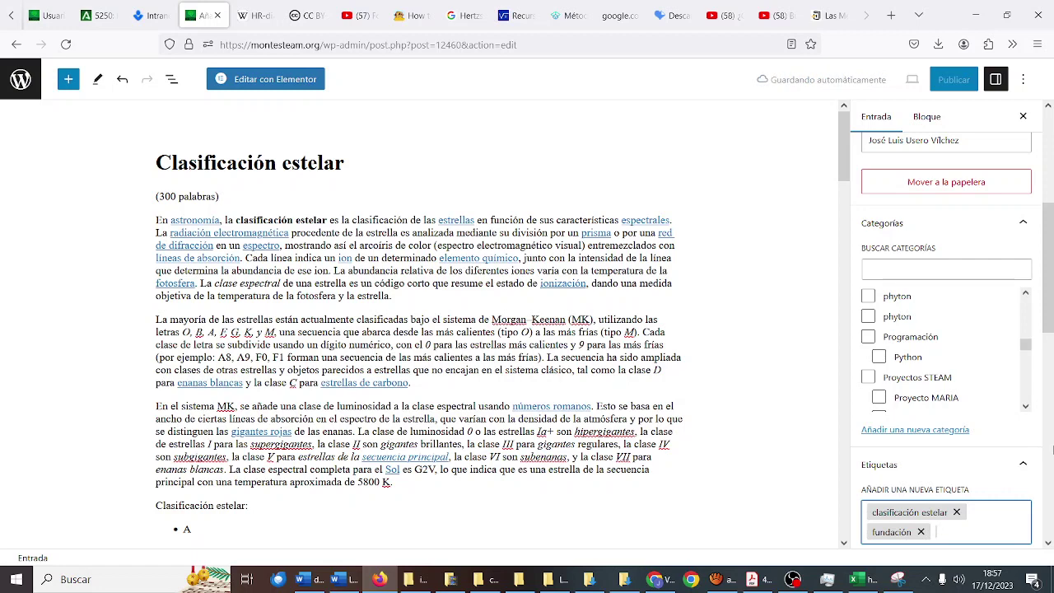
- Add the tag "hertzsprung-russell" to the post
{"action": "scroll", "coordinate": [401, 152], "scroll_direction": "down", "scroll_amount": 8}
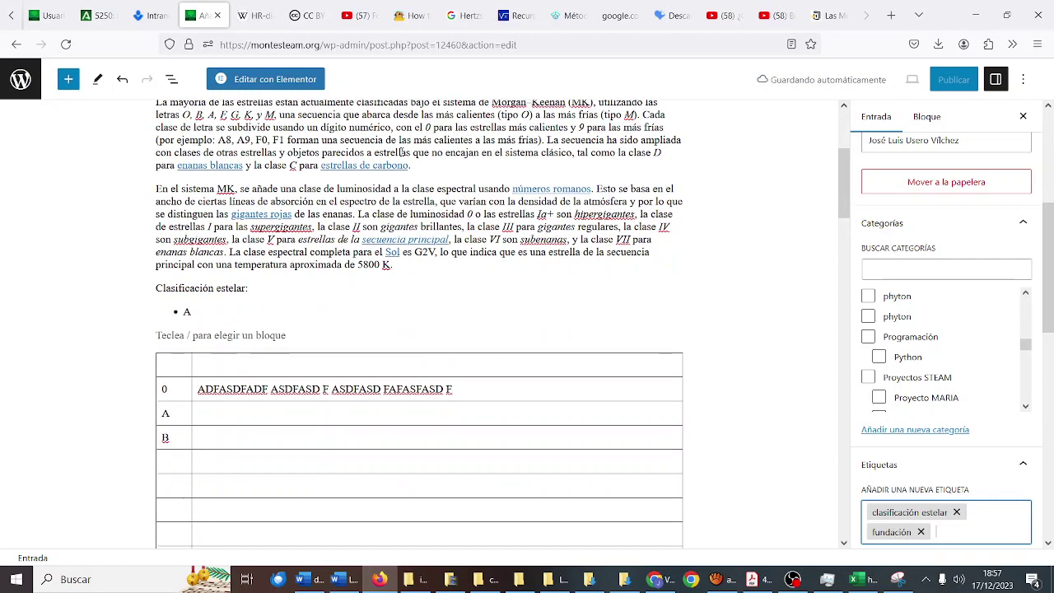
{"action": "scroll", "coordinate": [402, 151], "scroll_direction": "down", "scroll_amount": 5}
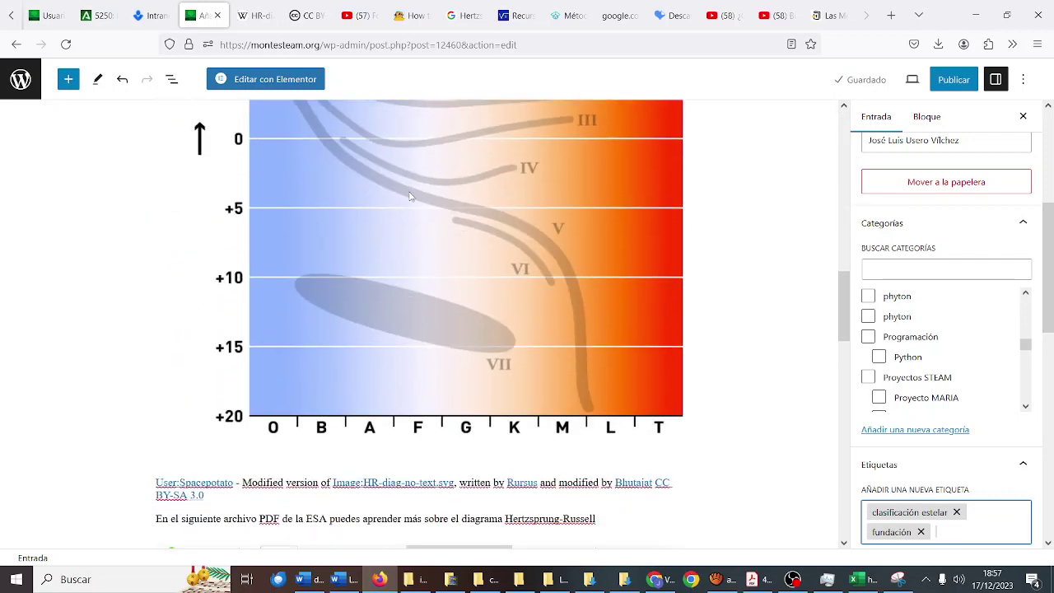
{"action": "scroll", "coordinate": [412, 196], "scroll_direction": "down", "scroll_amount": 1}
{"action": "type", "text": "hertzsprung-russell"}
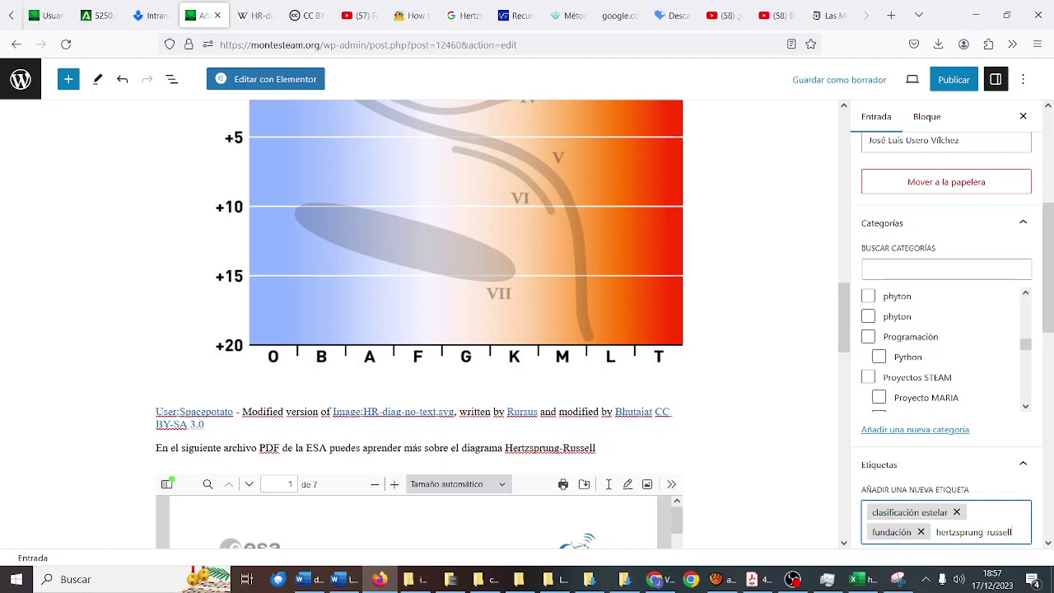
{"action": "key", "text": "Return"}
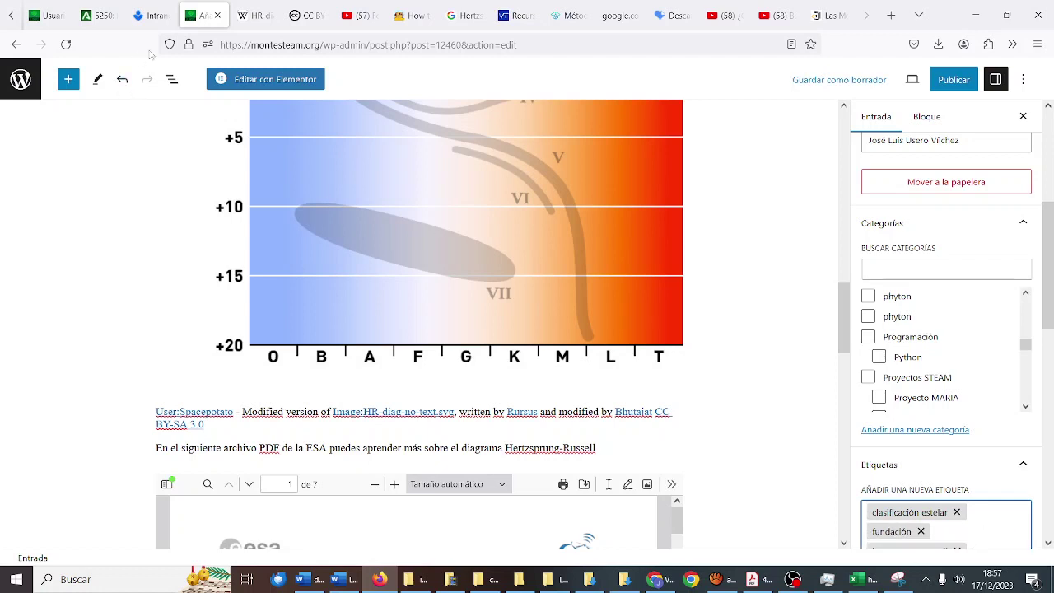
- Add the tags "astronomía" and "estrella" to the post
{"action": "scroll", "coordinate": [715, 241], "scroll_direction": "down", "scroll_amount": 3}
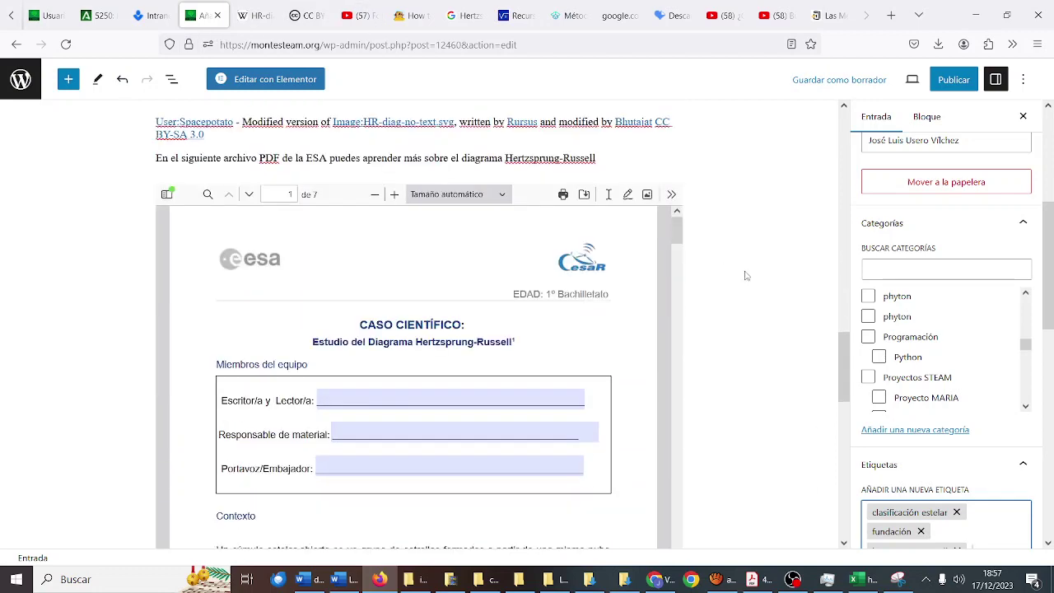
{"action": "scroll", "coordinate": [928, 498], "scroll_direction": "down", "scroll_amount": 1}
{"action": "type", "text": "ast"}
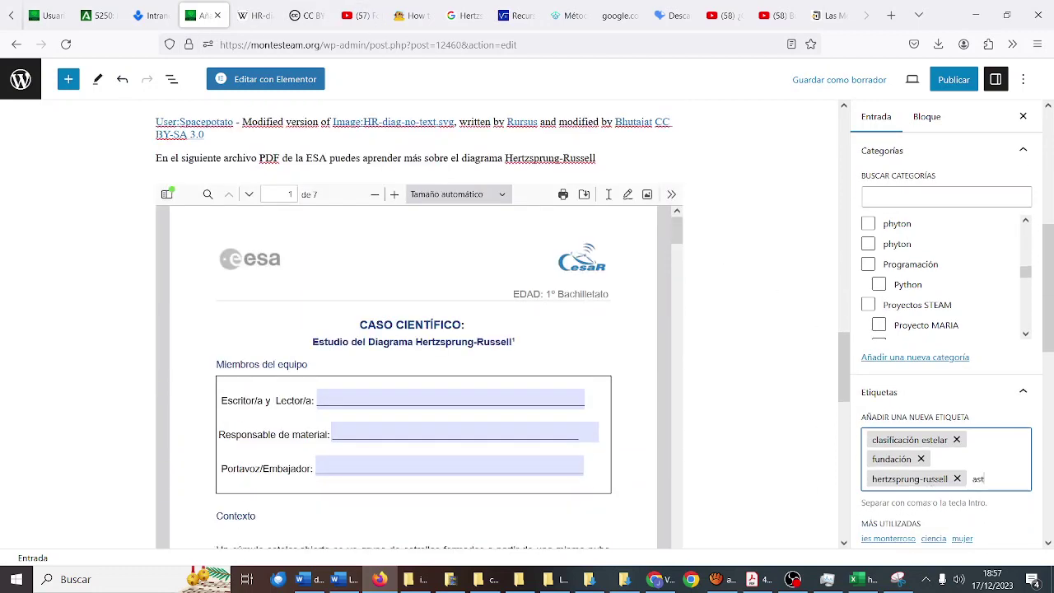
{"action": "type", "text": "ronomía"}
{"action": "key", "text": "Return"}
{"action": "type", "text": "est"}
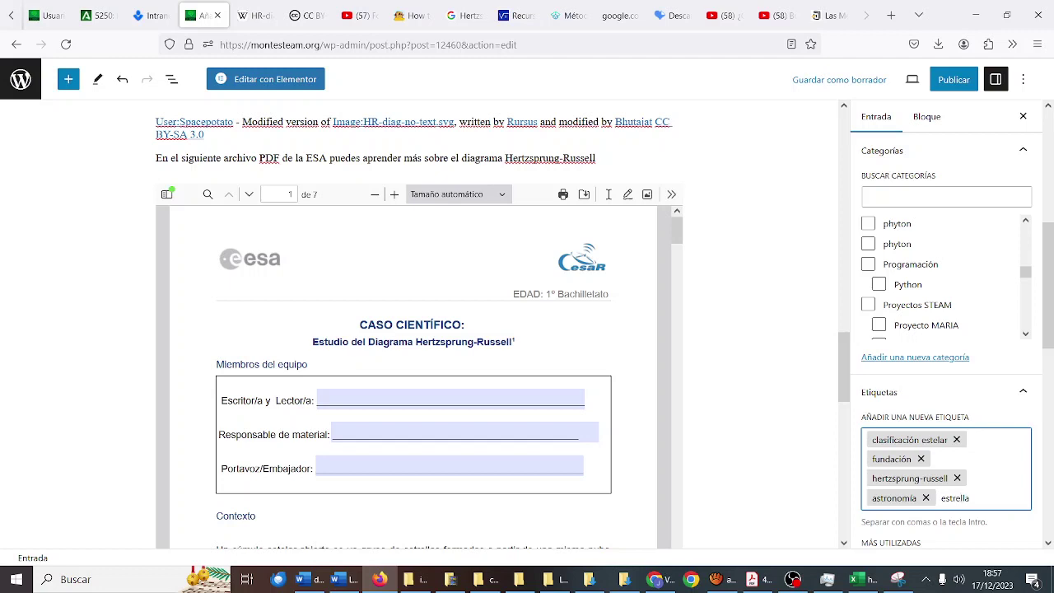
{"action": "type", "text": "rella"}
{"action": "key", "text": "Return"}
- Add the frequently used tags "ies monterroso" and "ciencia" to the post
{"action": "scroll", "coordinate": [919, 430], "scroll_direction": "down", "scroll_amount": 3}
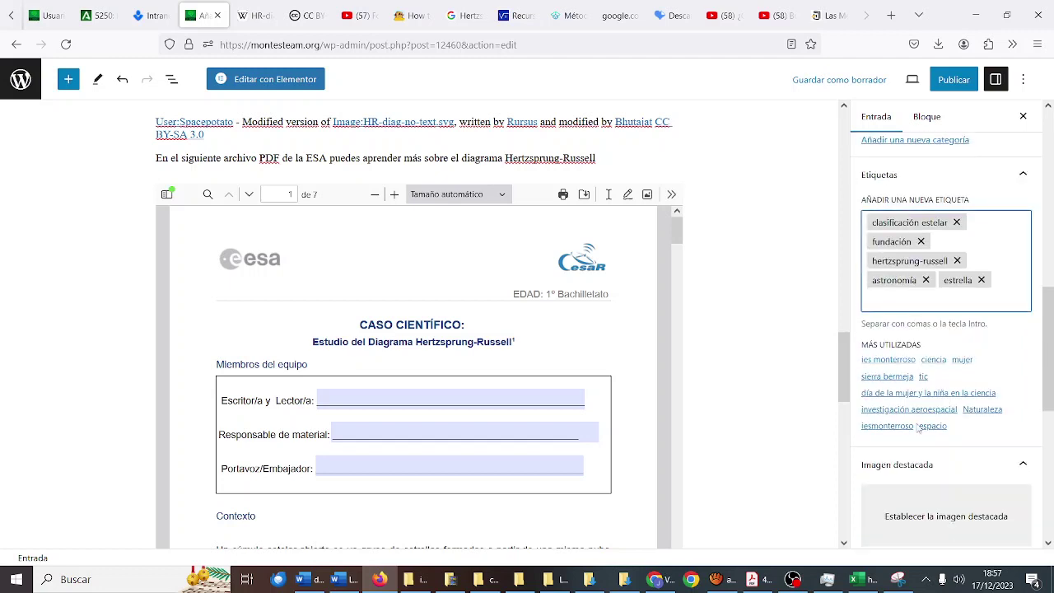
{"action": "scroll", "coordinate": [914, 427], "scroll_direction": "down", "scroll_amount": 1}
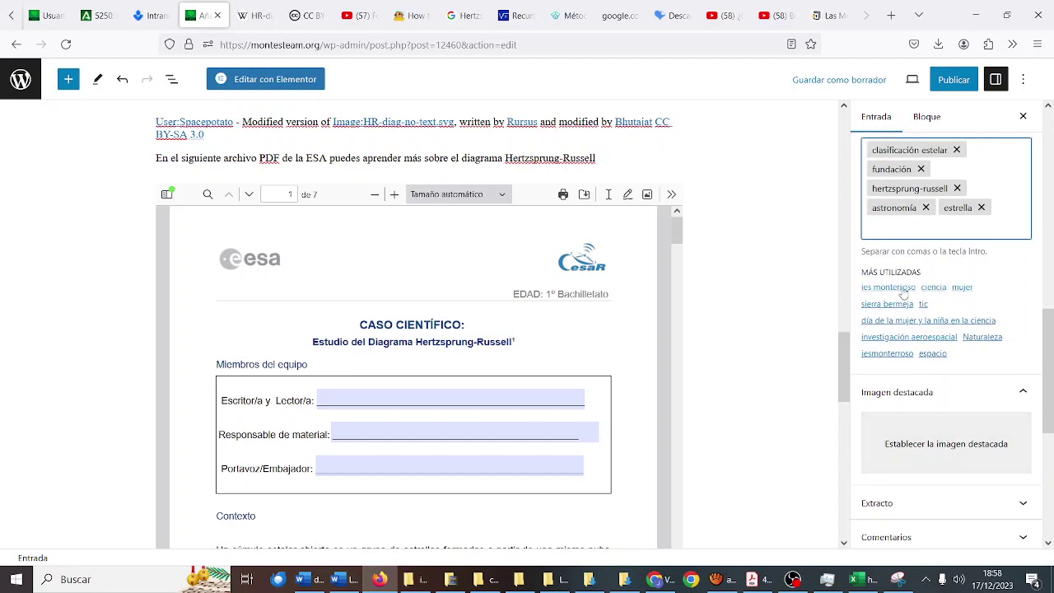
{"action": "key", "text": "Tab"}
{"action": "key", "text": "Tab"}
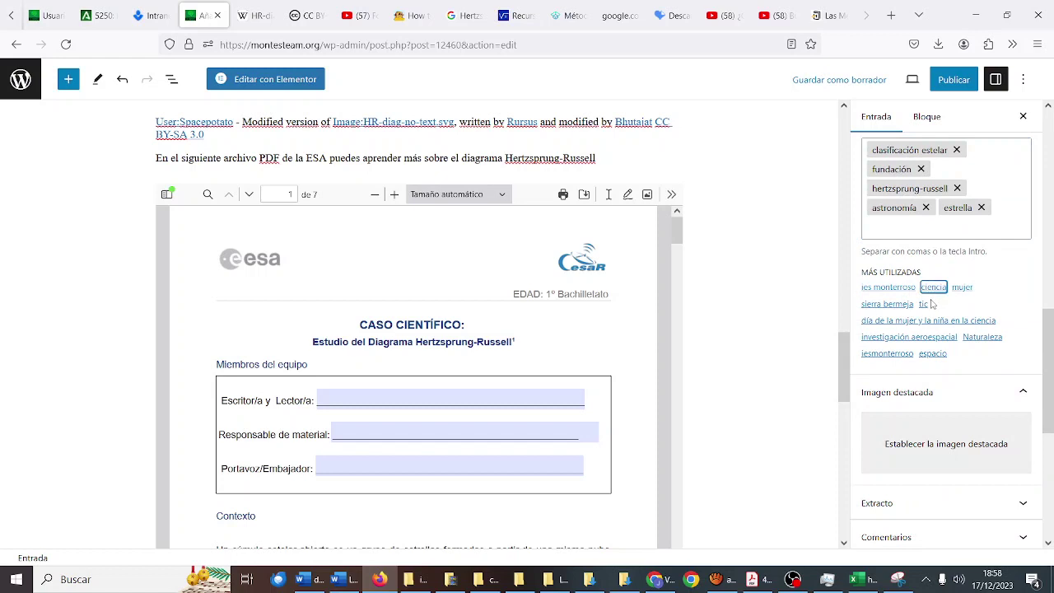
- Filter the featured image media library to files uploaded to this post, and close the dialog
{"action": "left_click", "coordinate": [932, 448]}
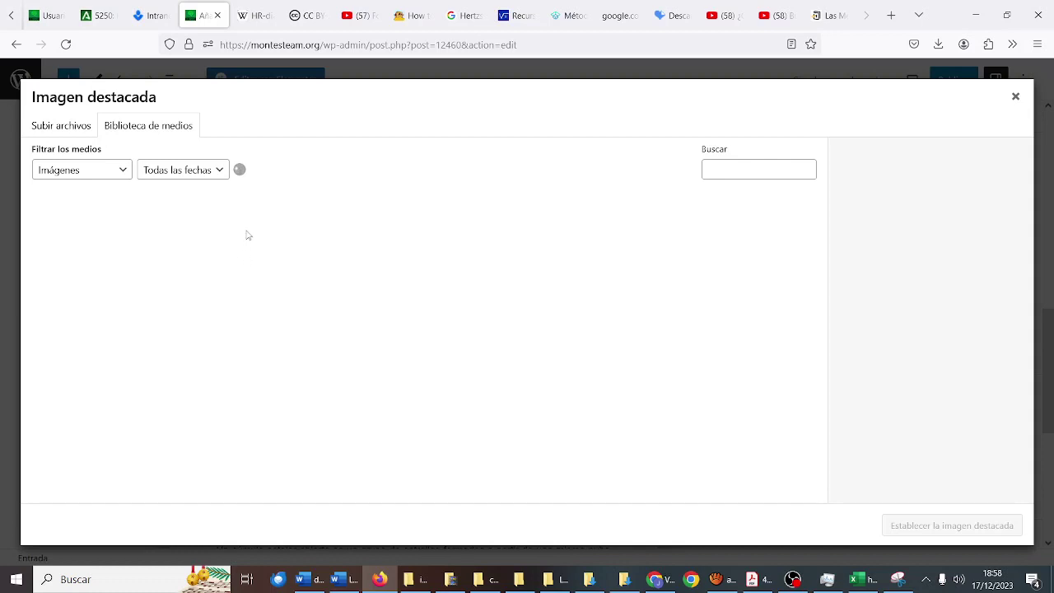
{"action": "left_click", "coordinate": [793, 580]}
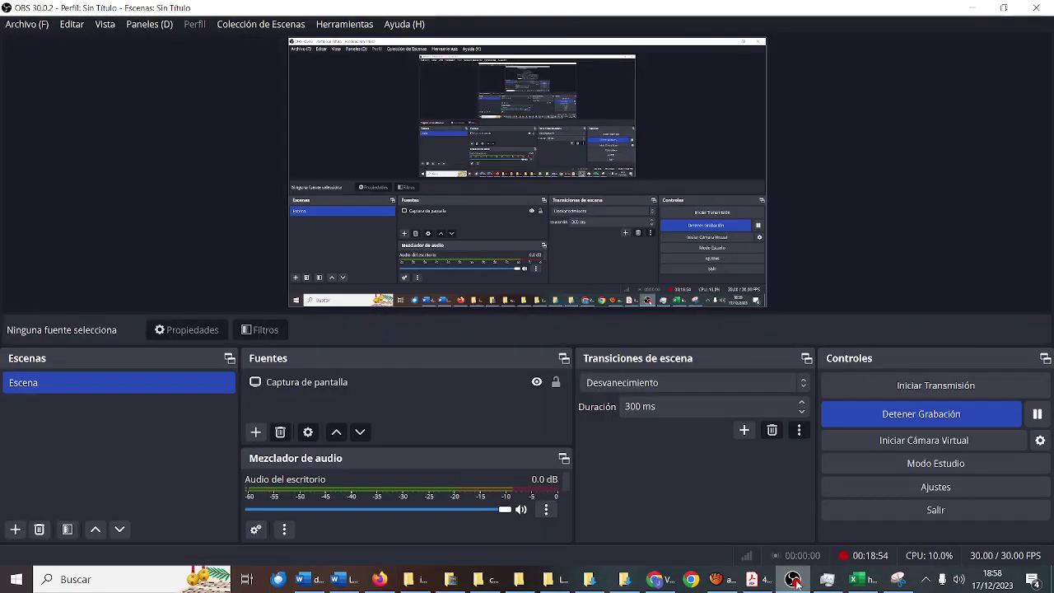
{"action": "left_click", "coordinate": [793, 580]}
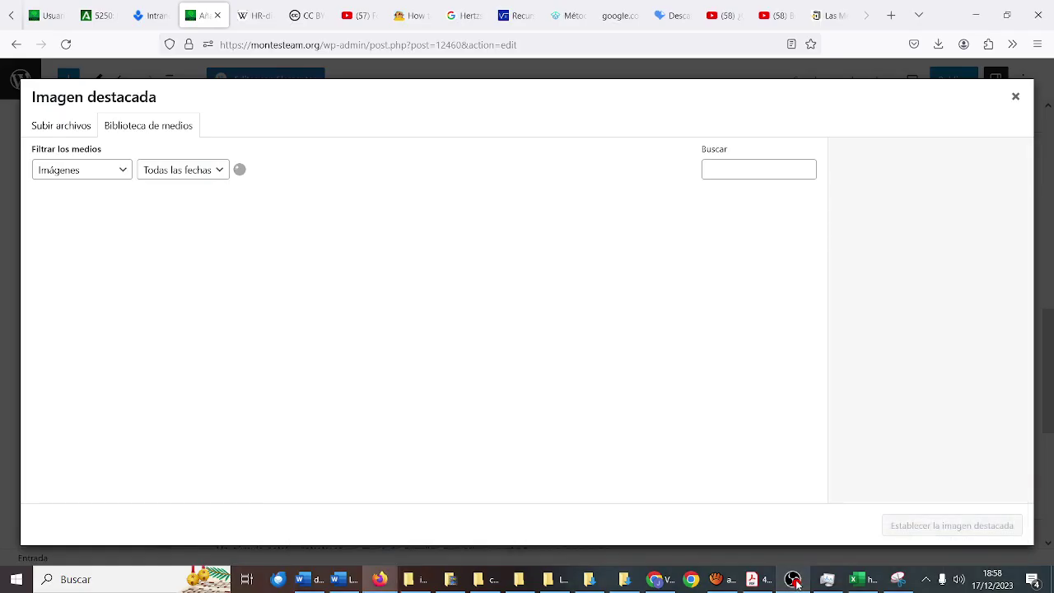
{"action": "left_click", "coordinate": [122, 175]}
{"action": "left_click", "coordinate": [122, 176]}
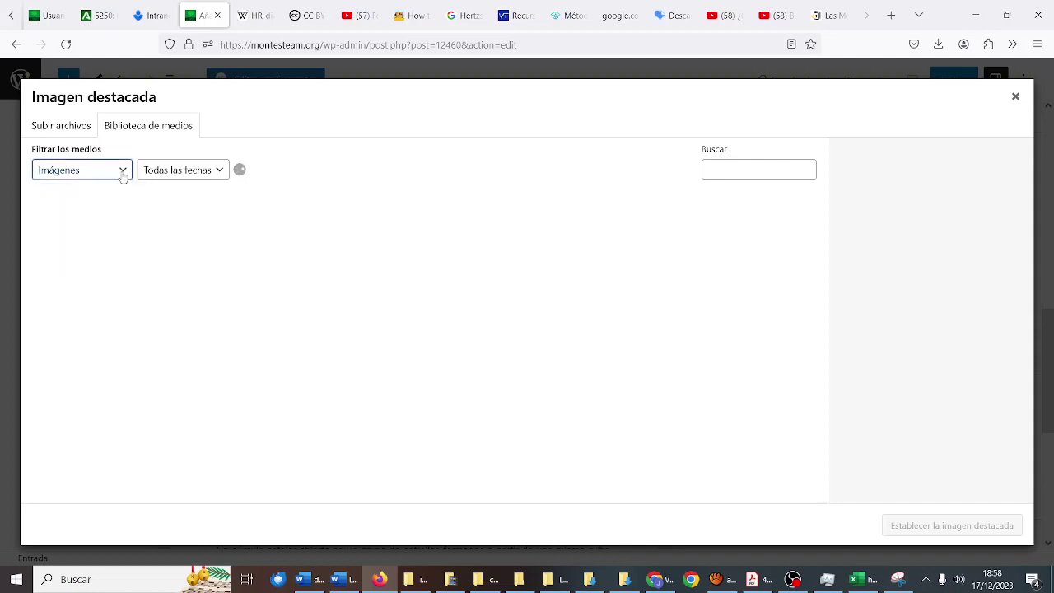
{"action": "left_click", "coordinate": [122, 175]}
{"action": "left_click", "coordinate": [121, 212]}
{"action": "left_click", "coordinate": [77, 126]}
{"action": "left_click", "coordinate": [120, 128]}
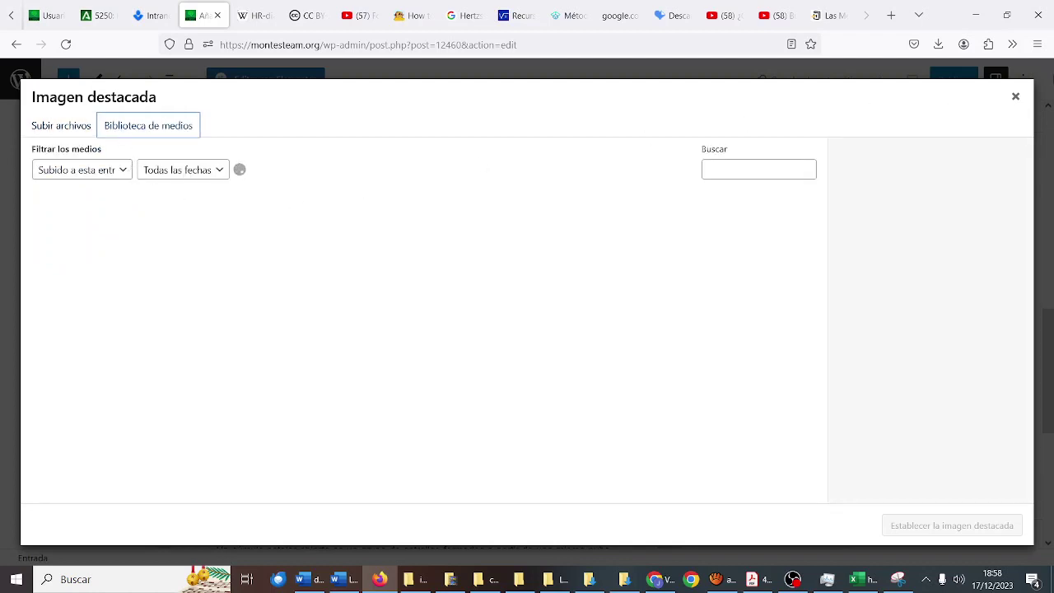
{"action": "left_click", "coordinate": [1015, 96]}
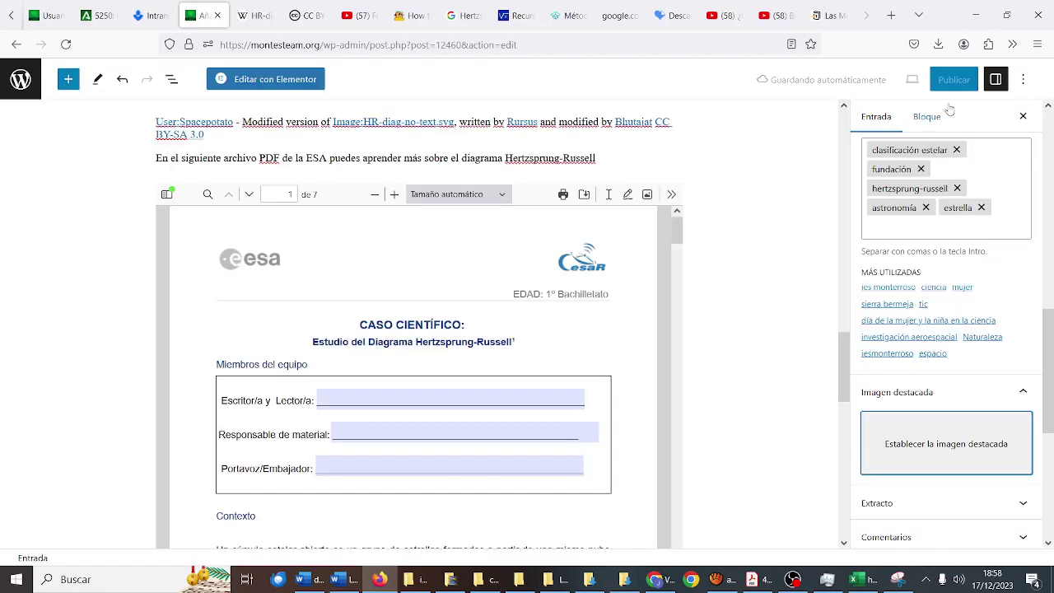
- Try to upload HR-diag-no-text-2.jpg from the CLASIFICACIONESTELAR folder as the featured image
{"action": "left_click", "coordinate": [970, 433]}
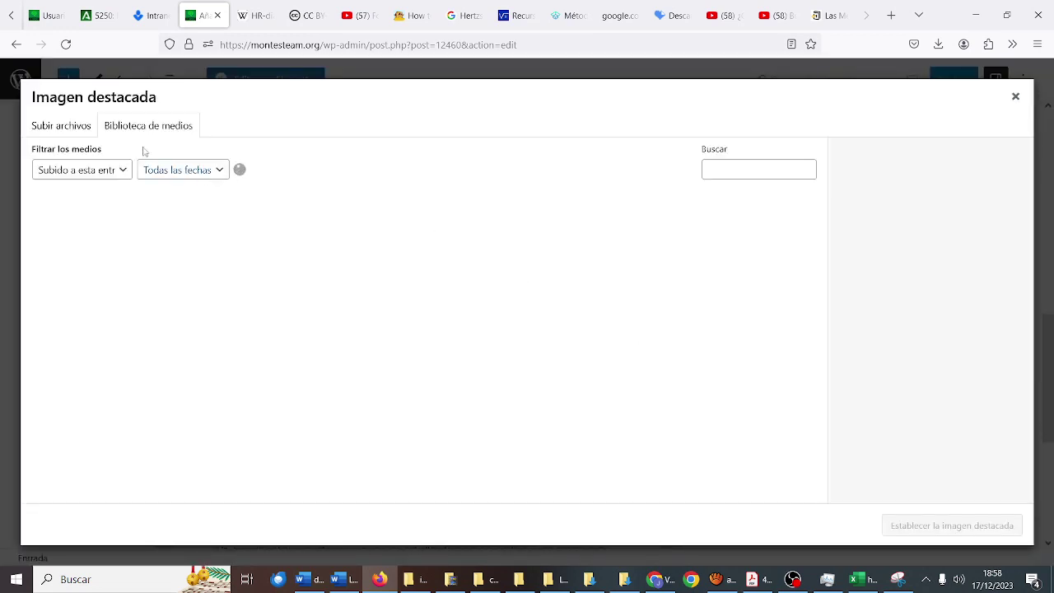
{"action": "left_click", "coordinate": [80, 127]}
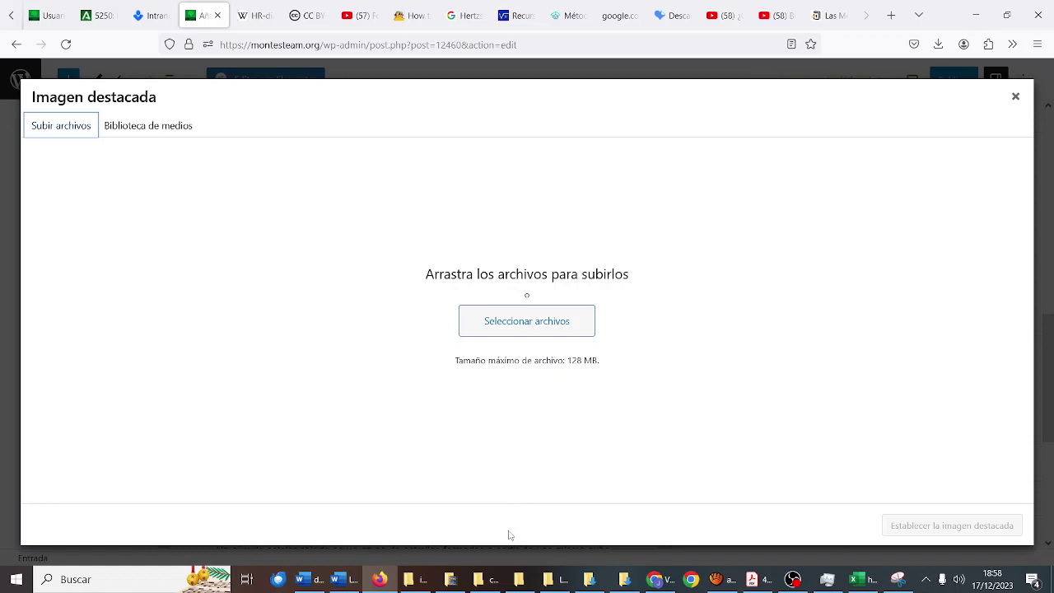
{"action": "left_click", "coordinate": [518, 580]}
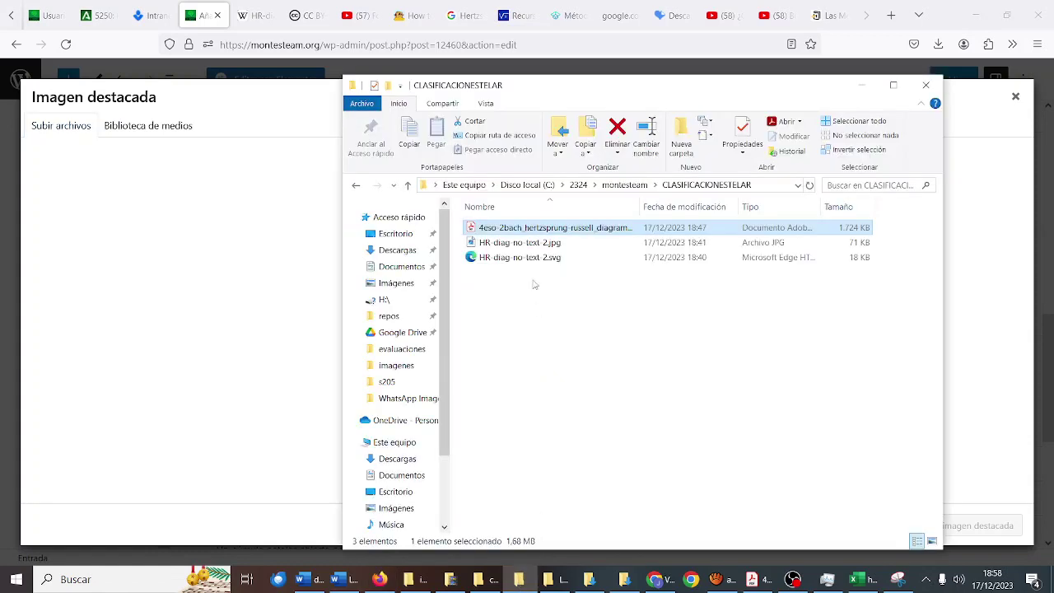
{"action": "left_click_drag", "start_coordinate": [527, 244], "coordinate": [261, 318]}
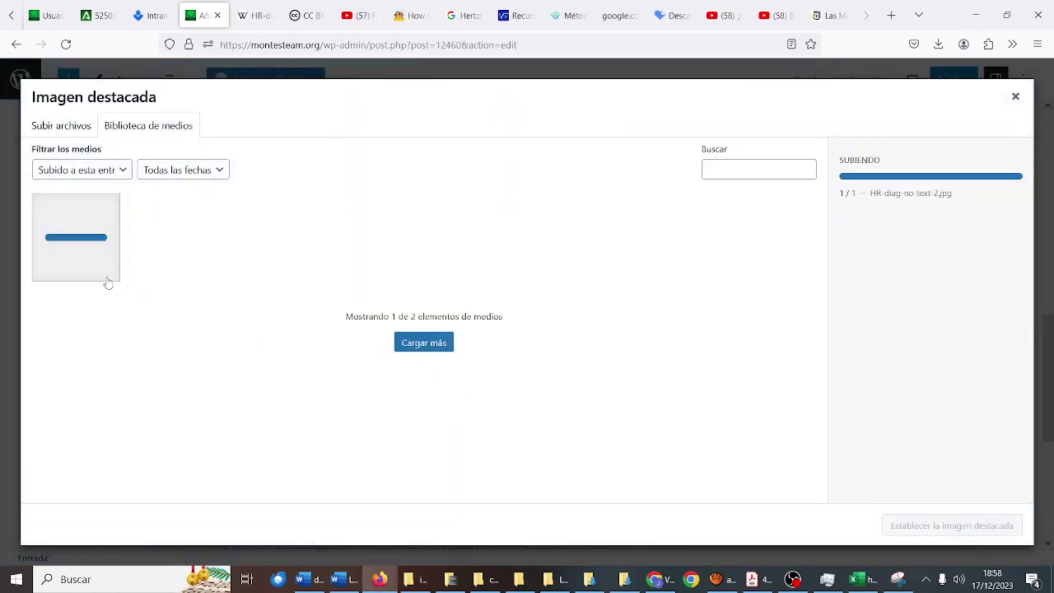
{"action": "scroll", "coordinate": [852, 328], "scroll_direction": "down", "scroll_amount": 3}
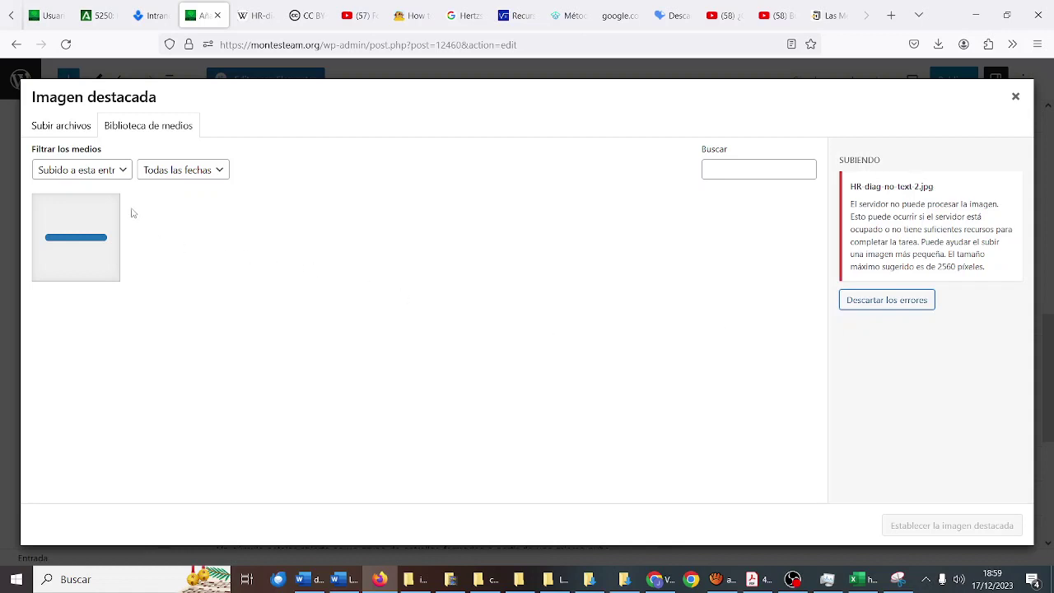
{"action": "left_click", "coordinate": [118, 174]}
{"action": "left_click", "coordinate": [114, 210]}
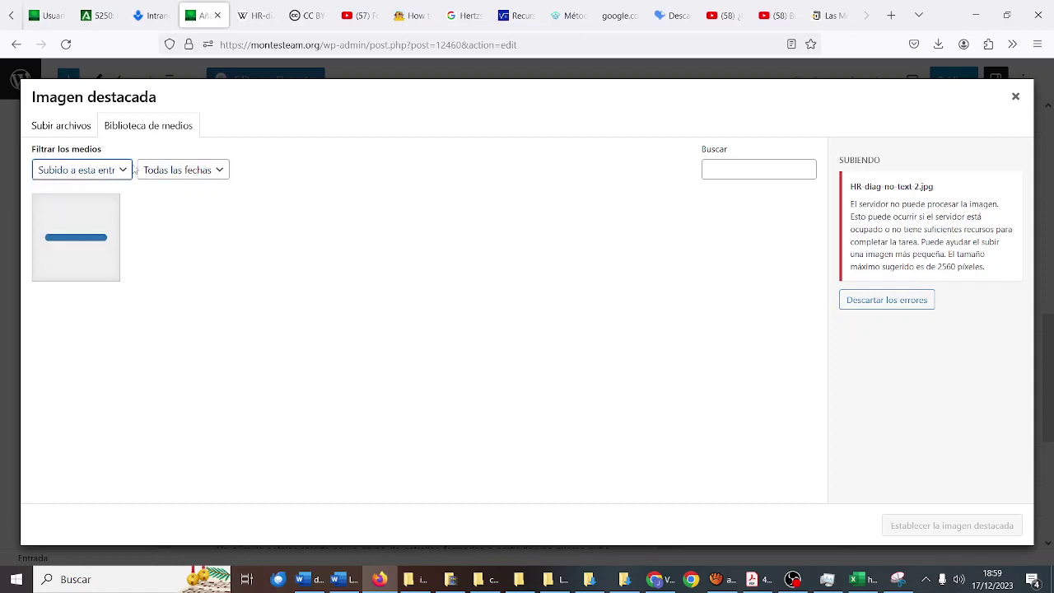
- Upload HR-diag-no-text-2.jpg through the file picker and set it as the post's featured image
{"action": "left_click", "coordinate": [80, 127]}
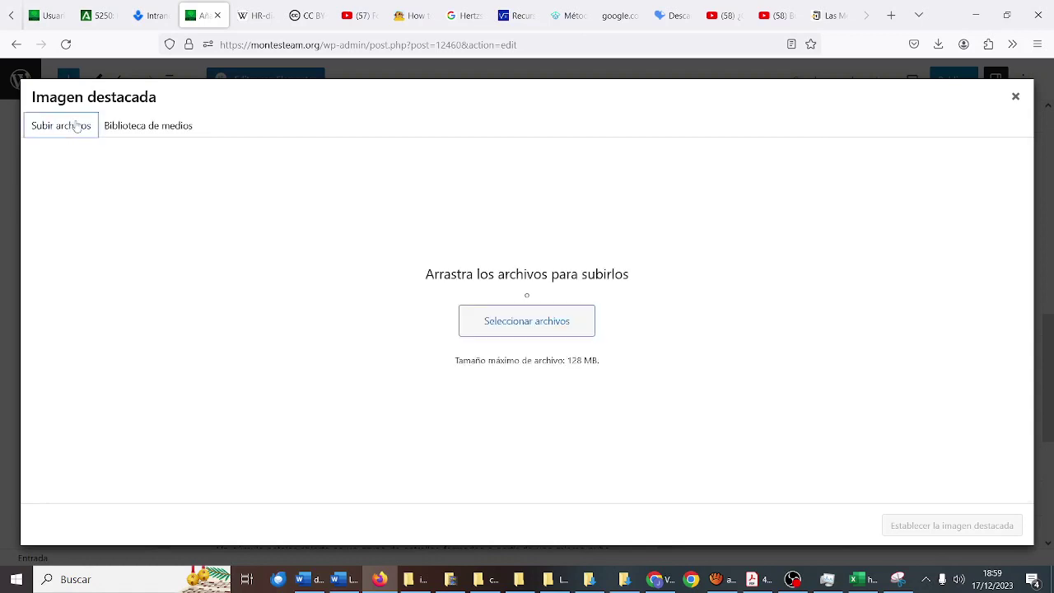
{"action": "left_click", "coordinate": [499, 334]}
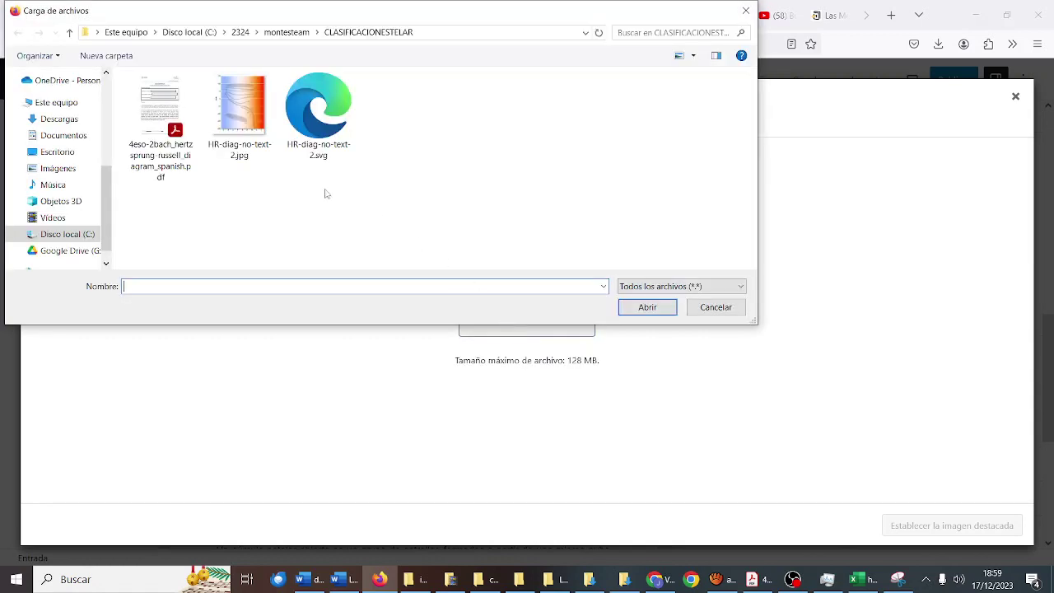
{"action": "double_click", "coordinate": [244, 145]}
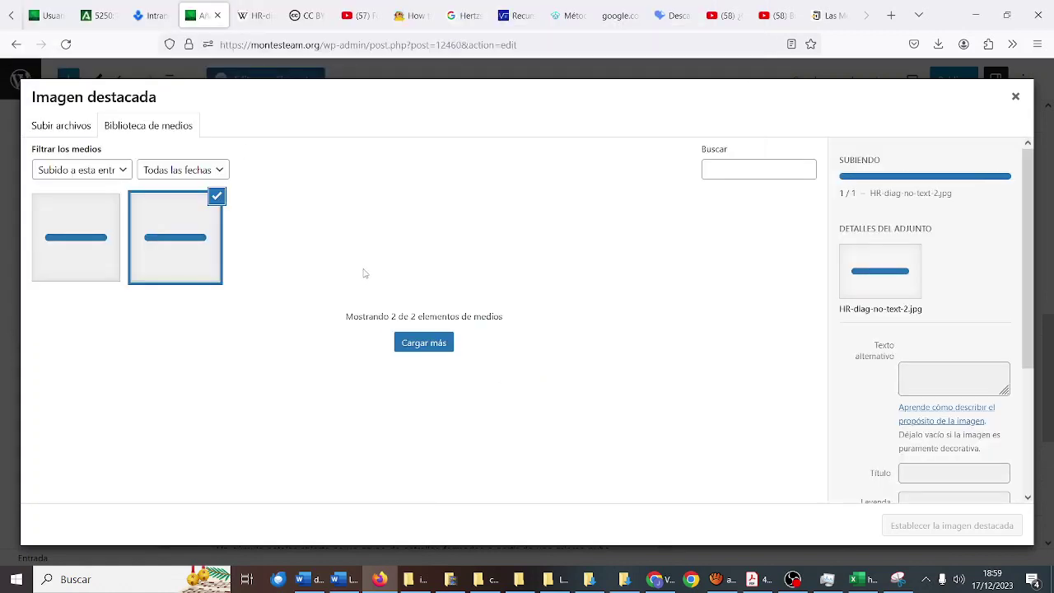
{"action": "scroll", "coordinate": [896, 263], "scroll_direction": "down", "scroll_amount": 3}
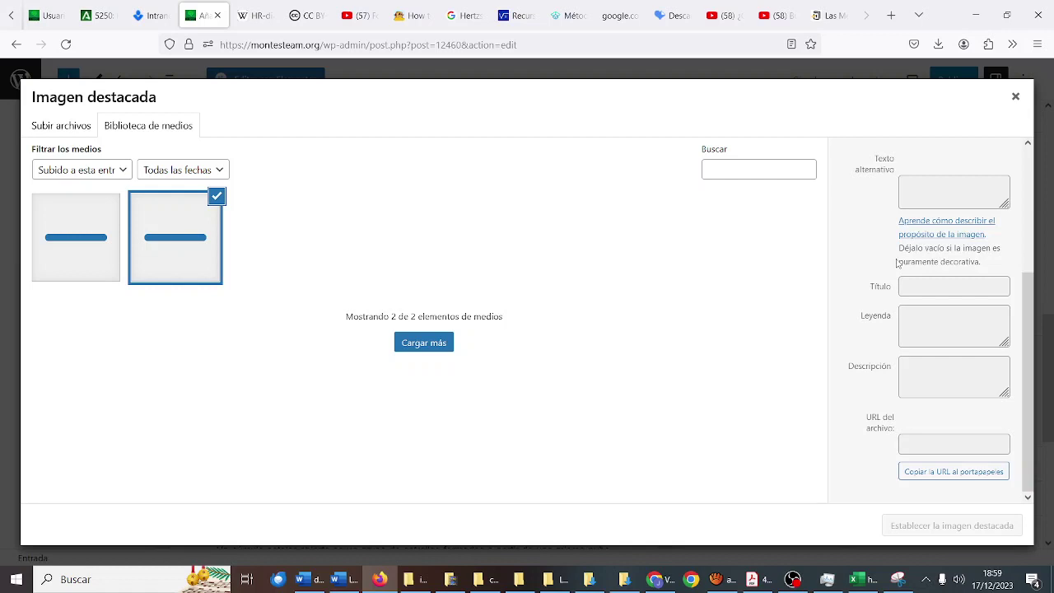
{"action": "scroll", "coordinate": [897, 262], "scroll_direction": "up", "scroll_amount": 3}
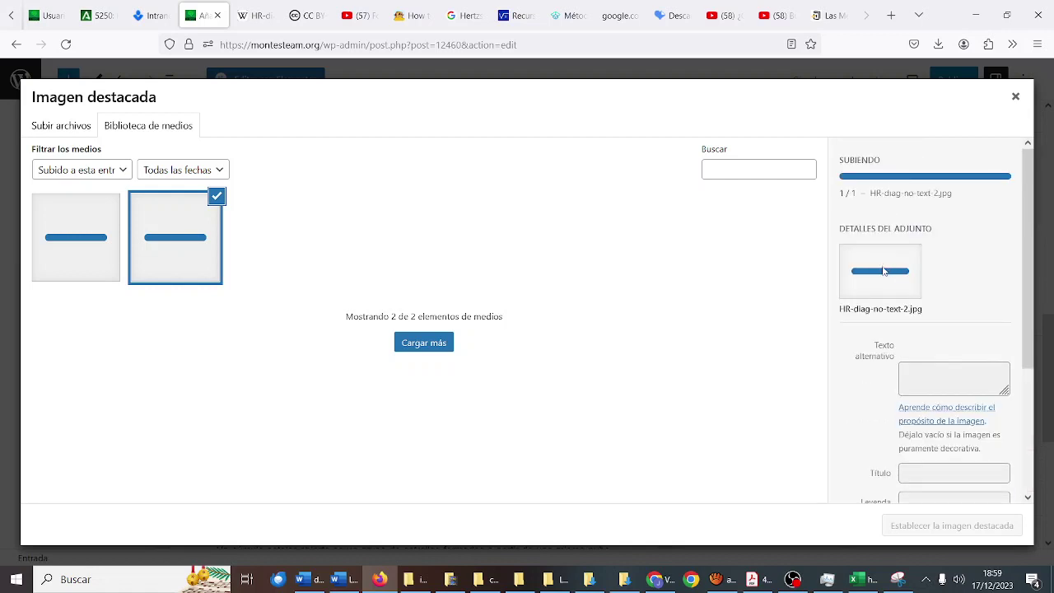
{"action": "left_click", "coordinate": [78, 247]}
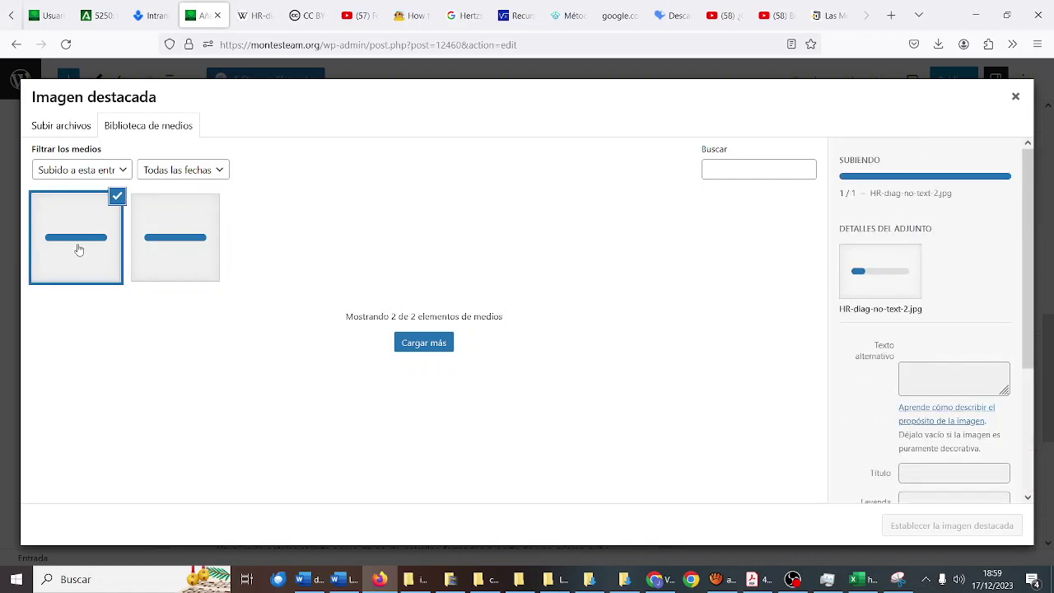
{"action": "left_click", "coordinate": [164, 242]}
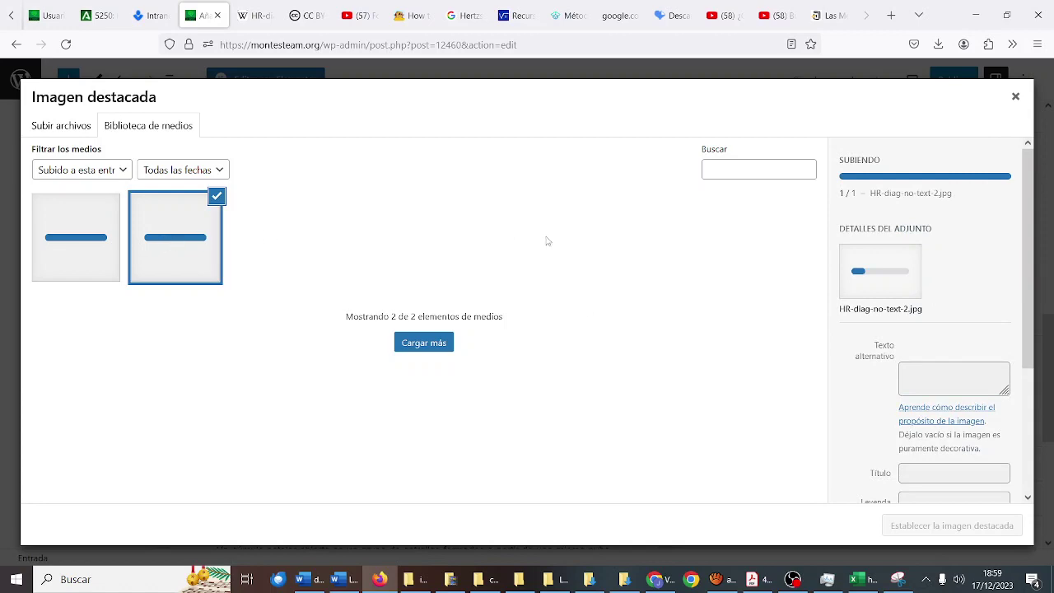
{"action": "left_click", "coordinate": [792, 579]}
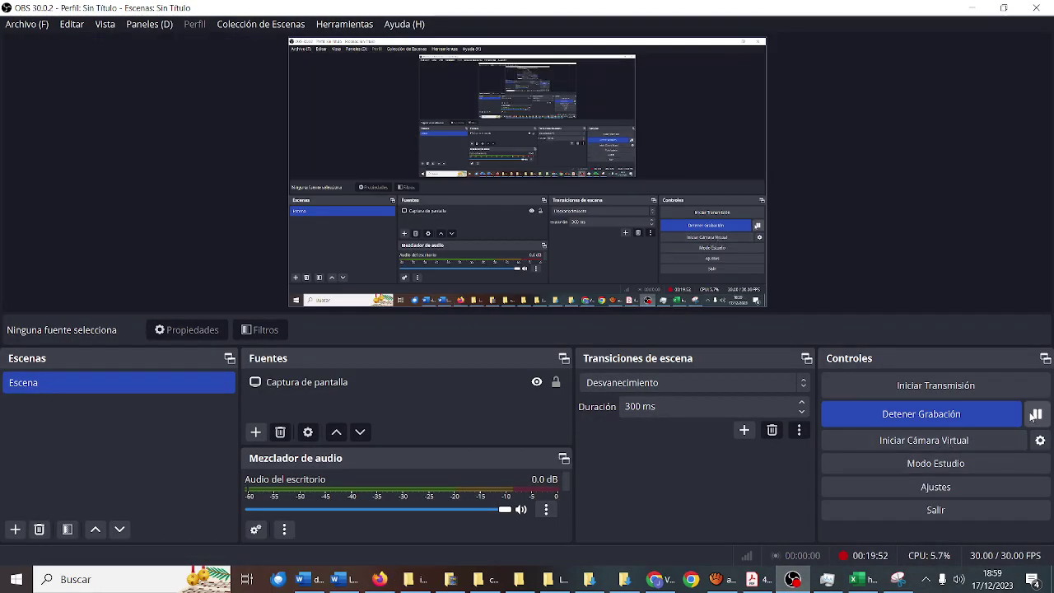
{"action": "left_click", "coordinate": [972, 9]}
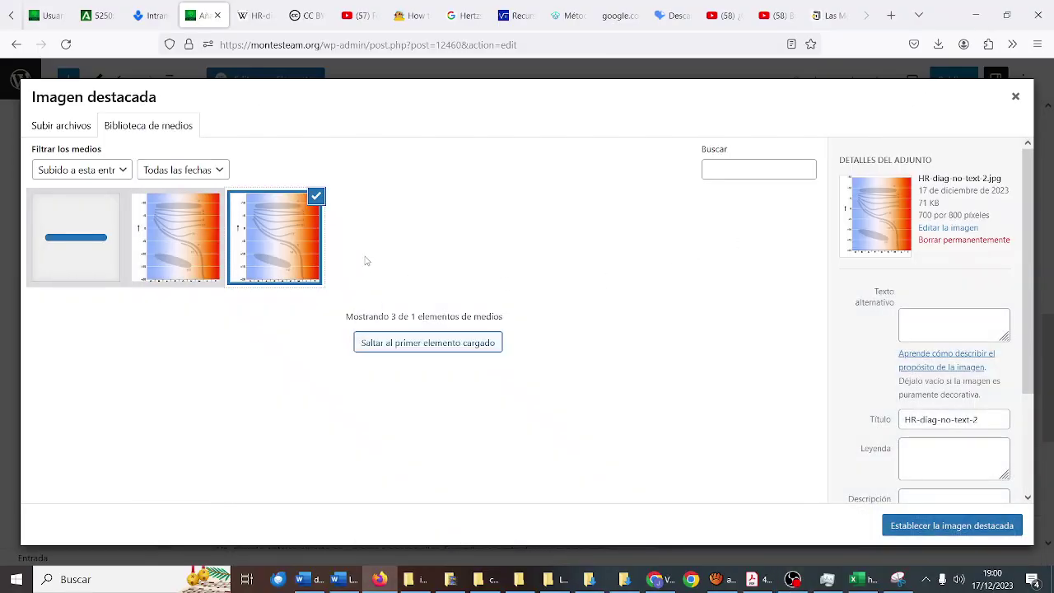
{"action": "left_click", "coordinate": [932, 525]}
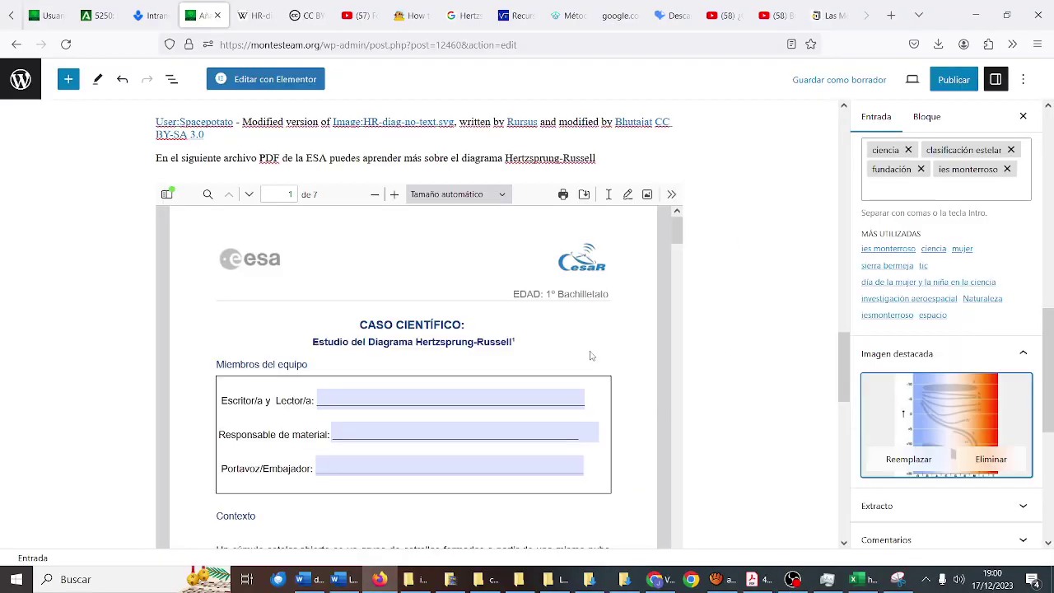
- Look through the remaining post settings, including the optional excerpt field
{"action": "scroll", "coordinate": [703, 337], "scroll_direction": "down", "scroll_amount": 3}
{"action": "scroll", "coordinate": [873, 346], "scroll_direction": "down", "scroll_amount": 5}
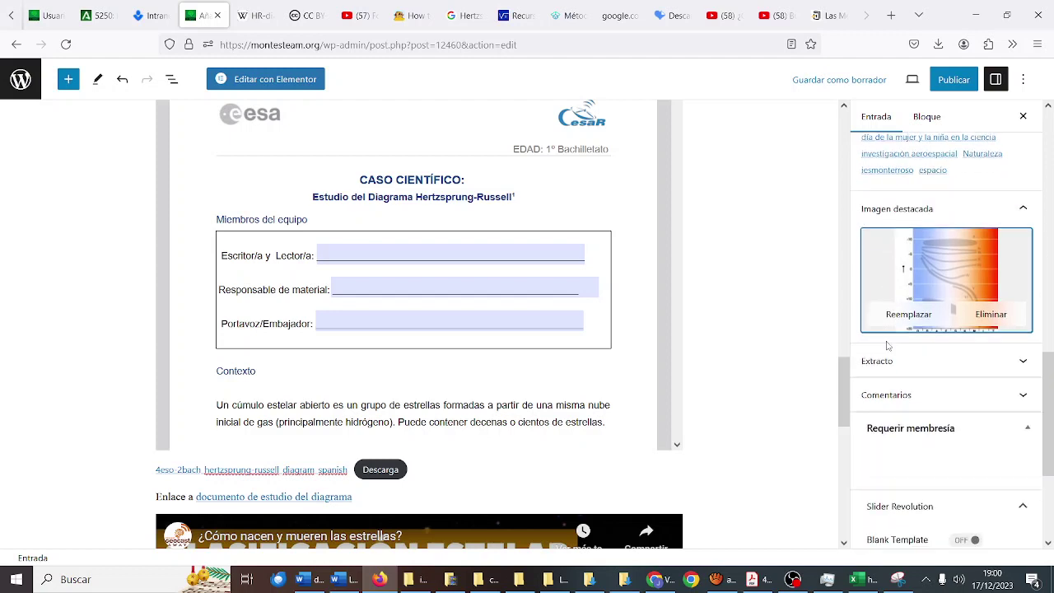
{"action": "scroll", "coordinate": [887, 346], "scroll_direction": "down", "scroll_amount": 3}
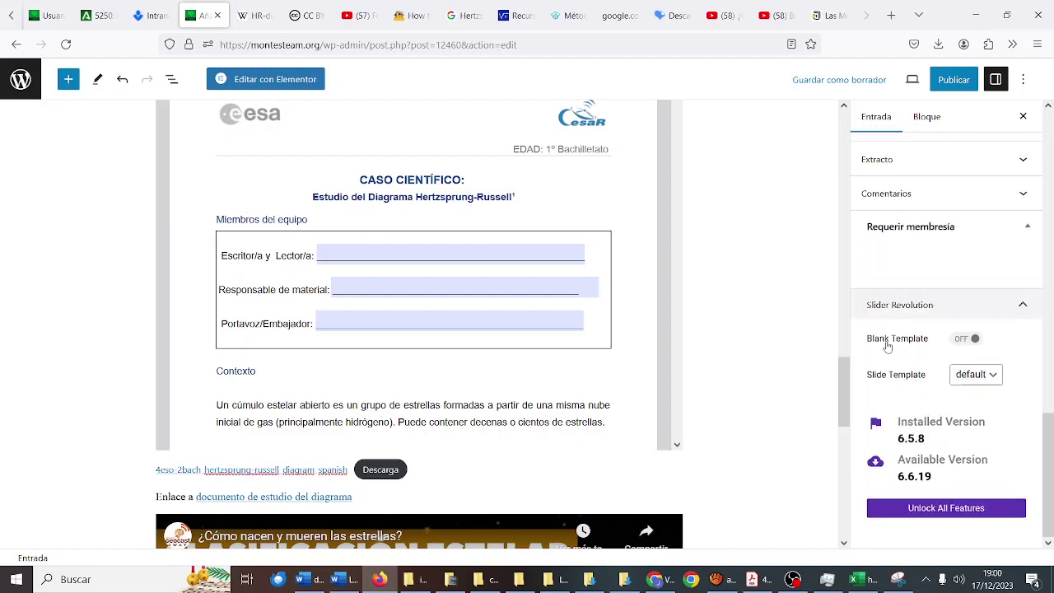
{"action": "scroll", "coordinate": [905, 272], "scroll_direction": "up", "scroll_amount": 2}
{"action": "left_click", "coordinate": [912, 235]}
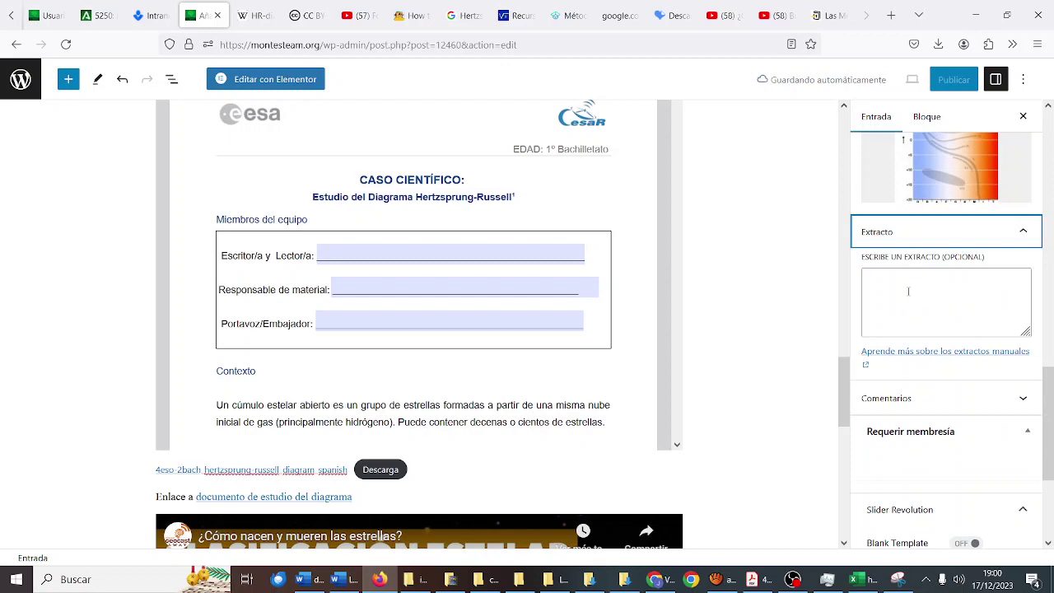
{"action": "scroll", "coordinate": [909, 291], "scroll_direction": "down", "scroll_amount": 5}
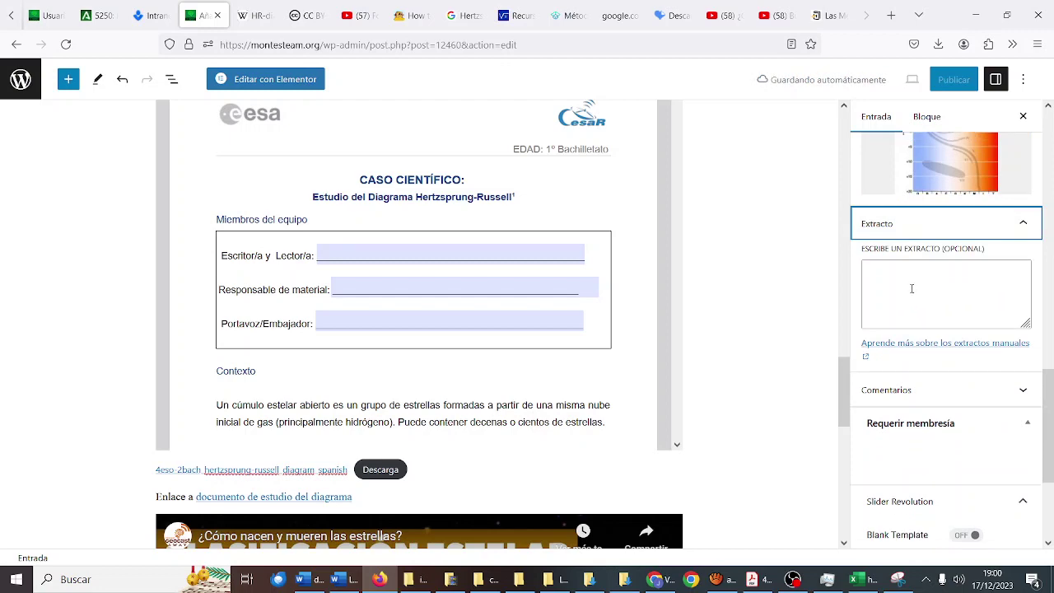
{"action": "scroll", "coordinate": [913, 292], "scroll_direction": "up", "scroll_amount": 10}
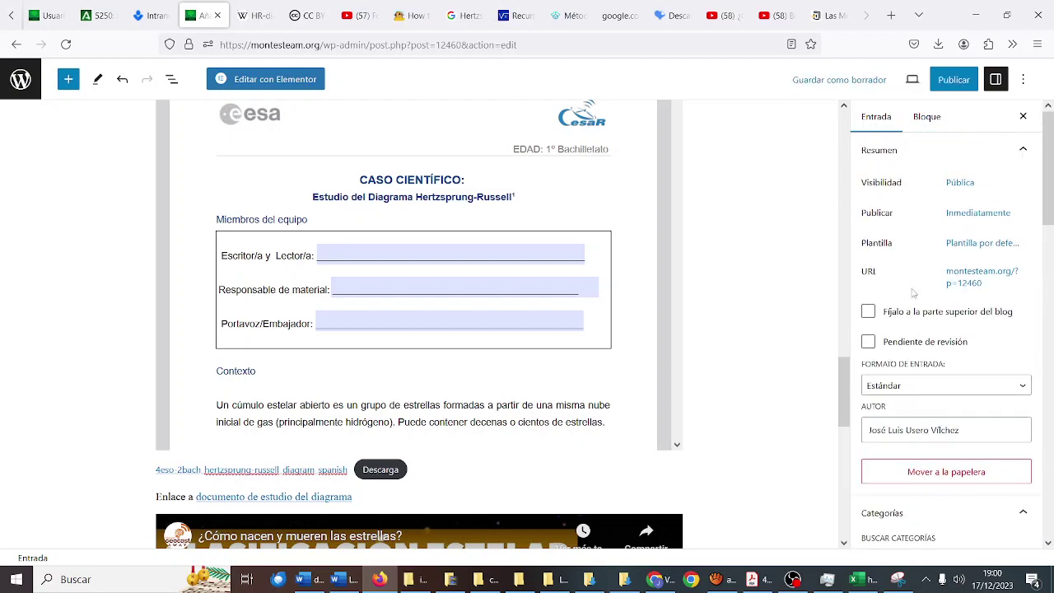
- Publish the "Clasificación estelar" post and return to its beginning
{"action": "left_click", "coordinate": [942, 84]}
{"action": "left_click", "coordinate": [937, 92]}
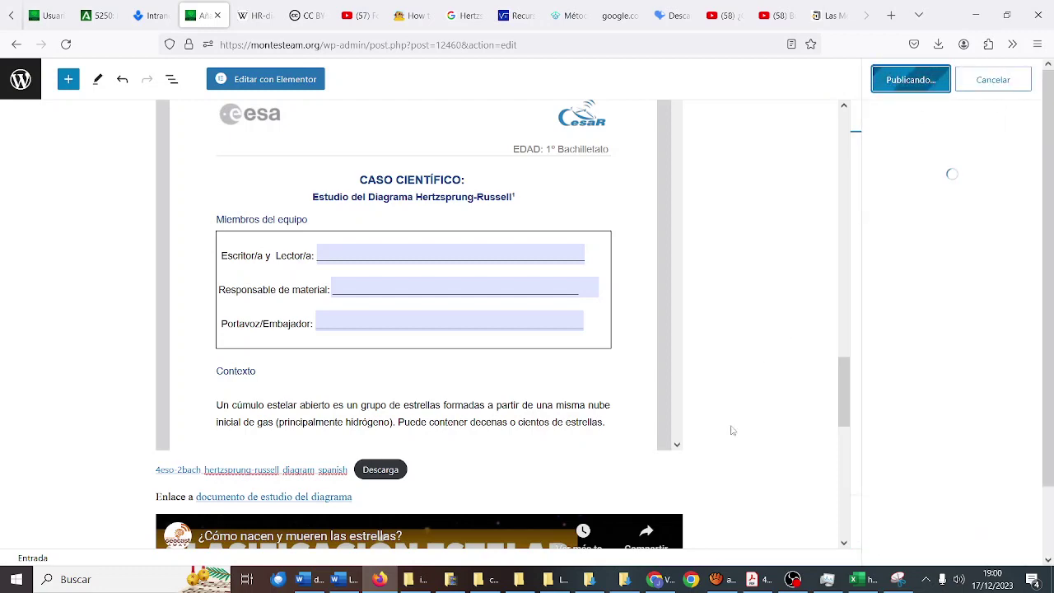
{"action": "scroll", "coordinate": [733, 430], "scroll_direction": "up", "scroll_amount": 5}
{"action": "scroll", "coordinate": [733, 431], "scroll_direction": "up", "scroll_amount": 10}
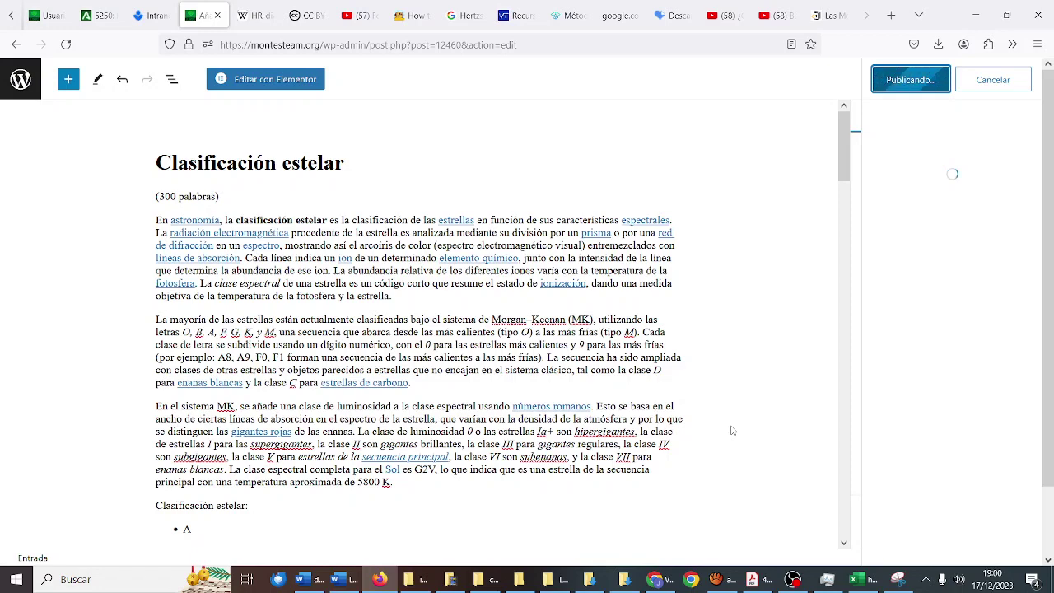